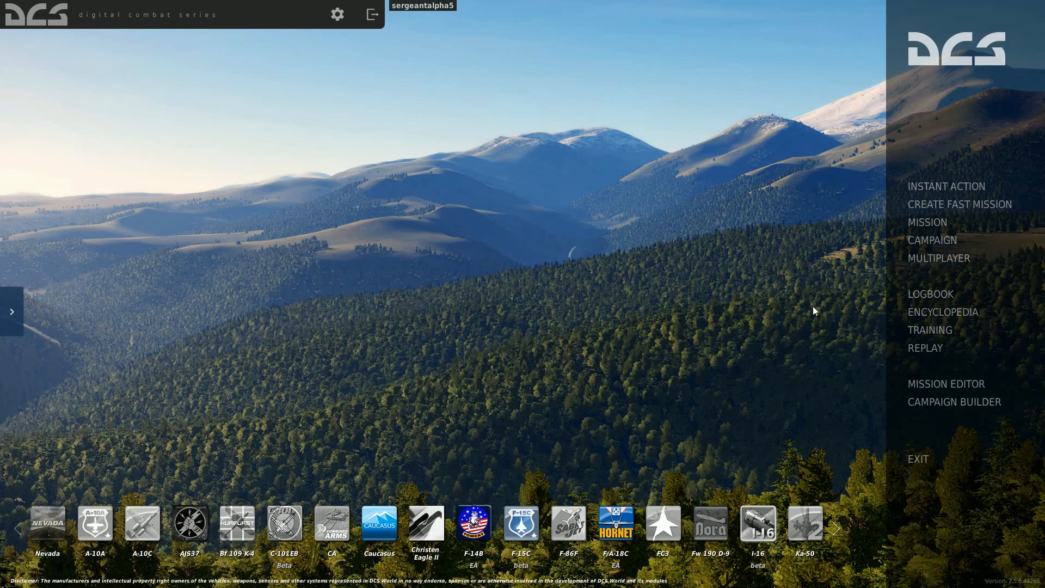
# Step: Open the mission editor and create a new mission on the Persian Gulf map with the Custom coalition preset
pyautogui.click(930, 384)
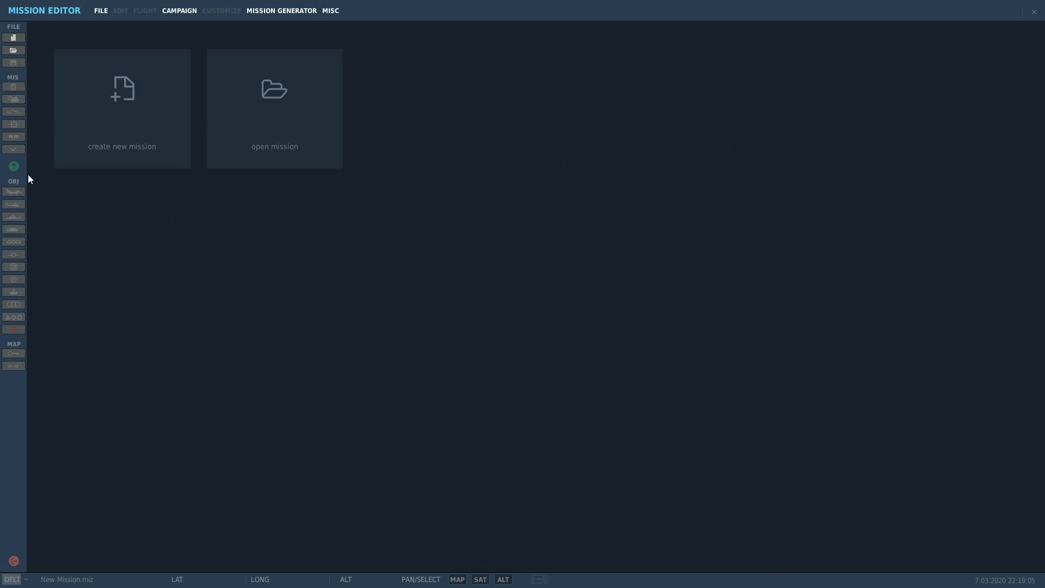
pyautogui.click(125, 89)
pyautogui.scroll(-2, 751, 292)
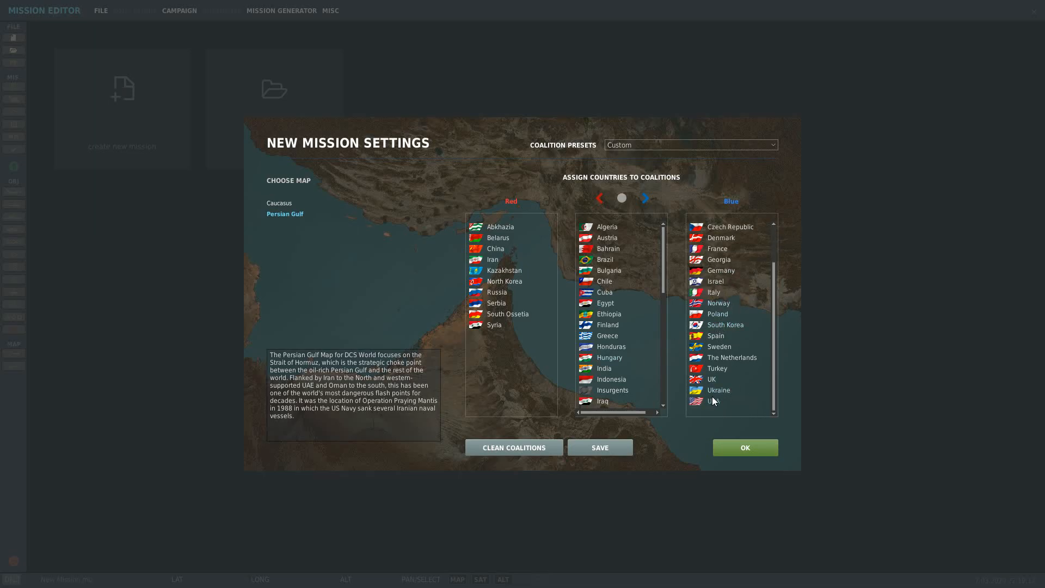
pyautogui.click(733, 444)
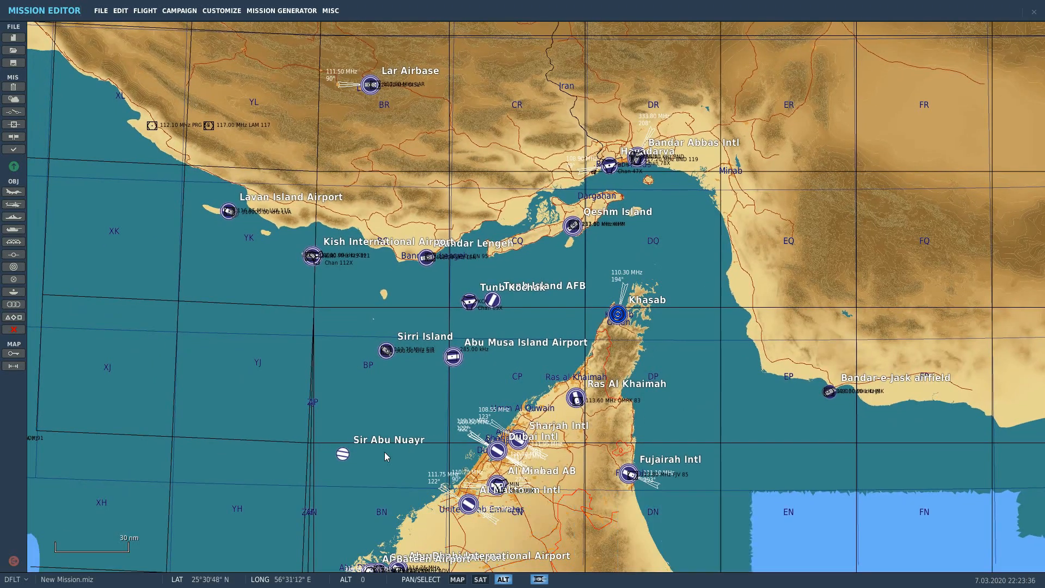
# Step: Examine the extent of the Persian Gulf map, from the western gulf and Iran to the Emirates and the Strait of Hormuz
pyautogui.moveTo(284, 449); pyautogui.dragTo(567, 322)
pyautogui.scroll(-1, 567, 321)
pyautogui.scroll(-2, 539, 332)
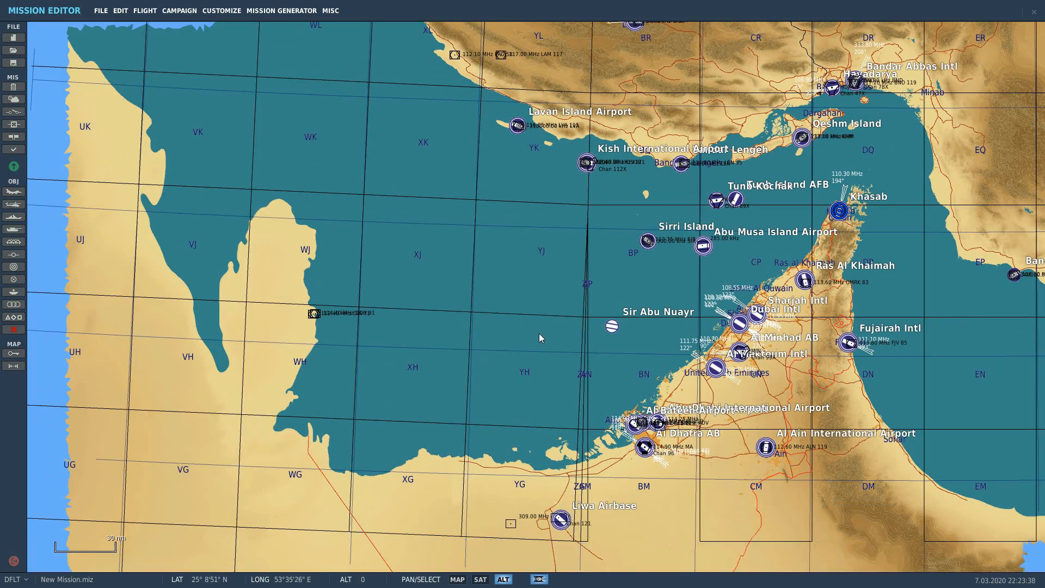
pyautogui.scroll(-1, 534, 334)
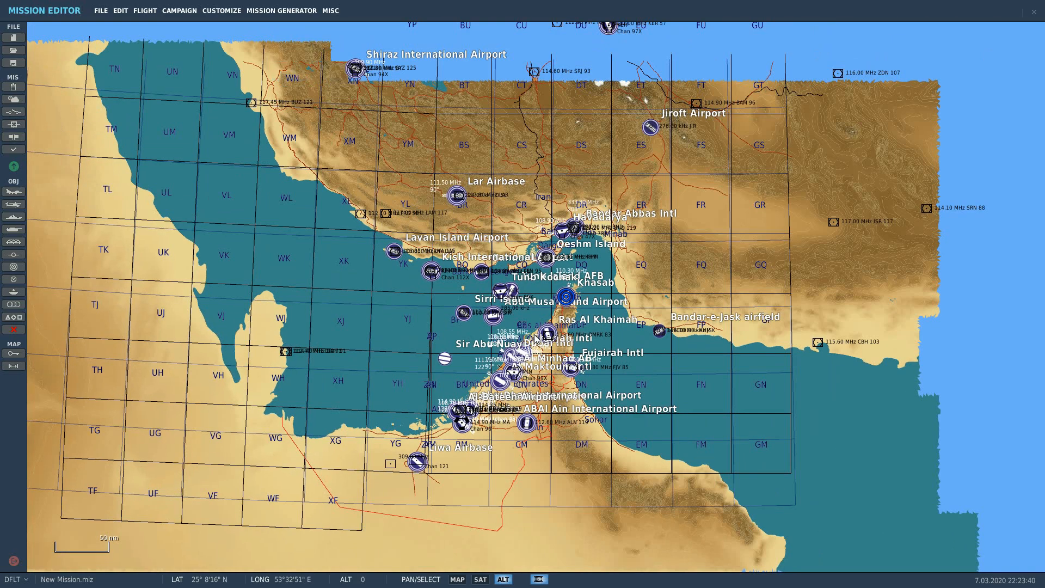
pyautogui.scroll(-1, 527, 346)
pyautogui.moveTo(223, 25); pyautogui.dragTo(223, 214)
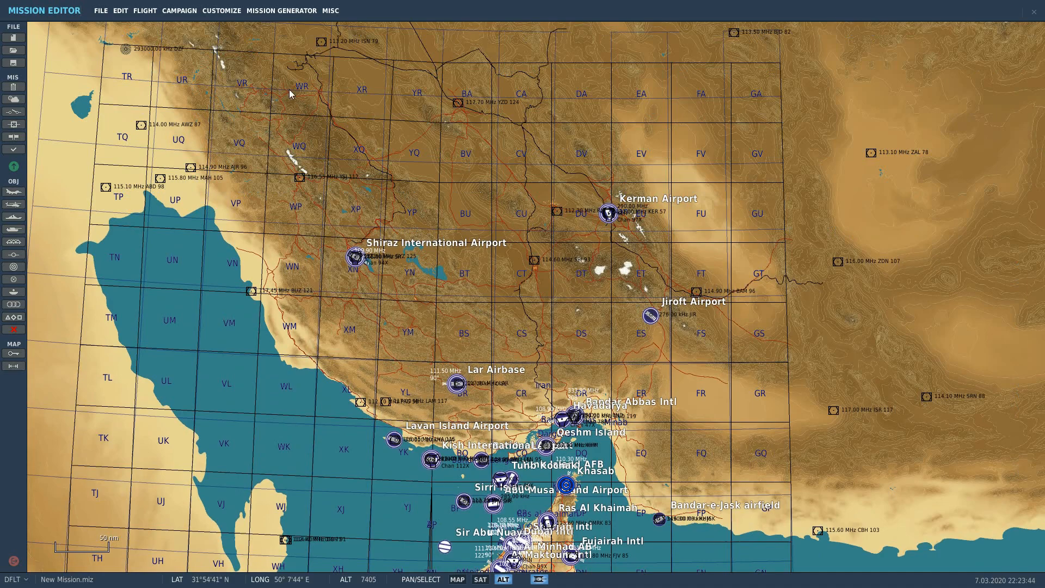
pyautogui.moveTo(680, 544); pyautogui.dragTo(681, 356)
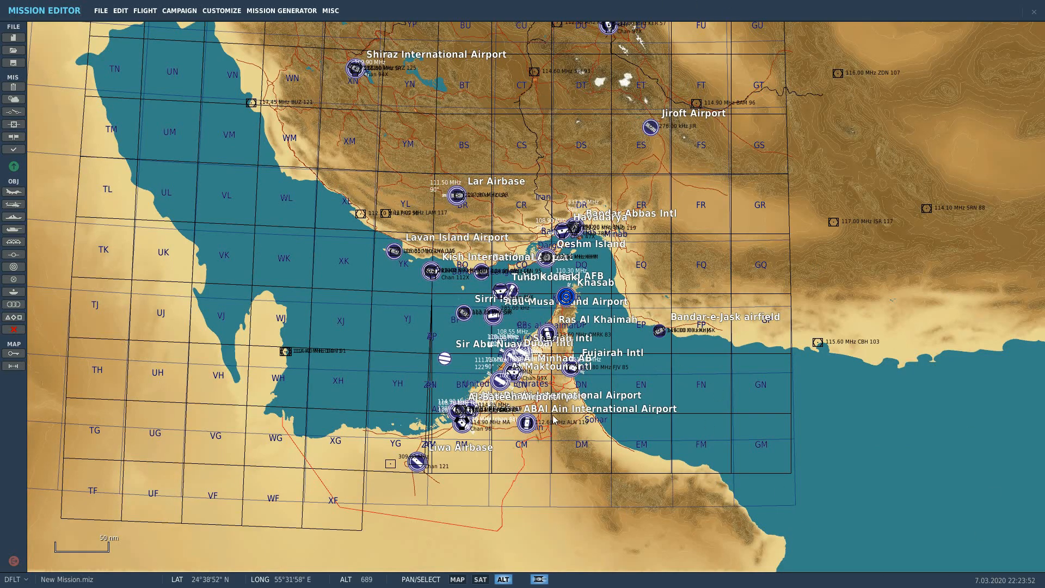
pyautogui.scroll(2, 556, 414)
pyautogui.scroll(3, 566, 319)
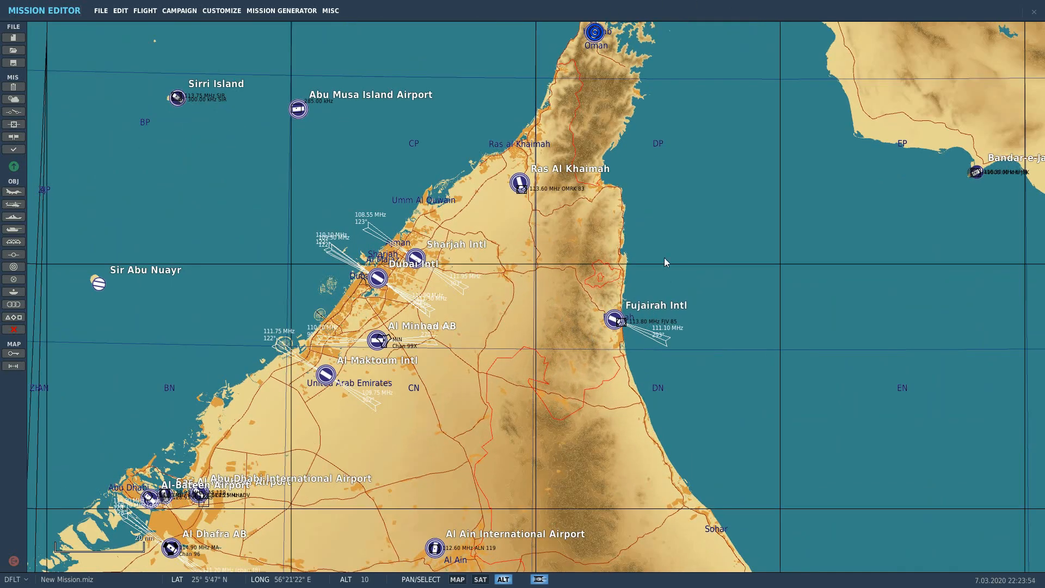
pyautogui.moveTo(764, 197); pyautogui.dragTo(429, 302)
pyautogui.moveTo(454, 176); pyautogui.dragTo(704, 556)
pyautogui.moveTo(513, 459); pyautogui.dragTo(687, 272)
pyautogui.moveTo(599, 109); pyautogui.dragTo(708, 384)
pyautogui.scroll(-1, 960, 363)
pyautogui.scroll(-2, 786, 376)
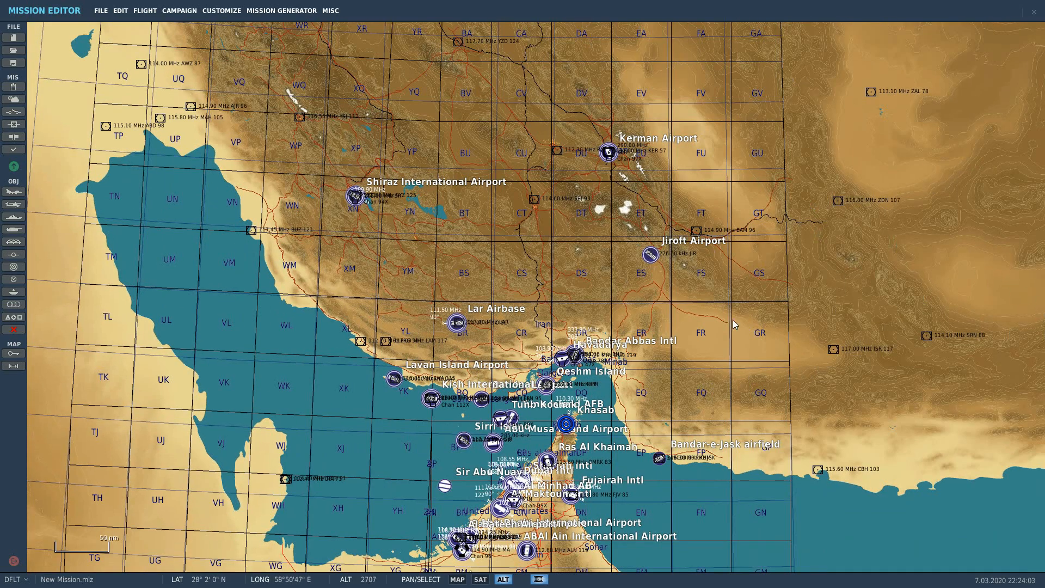
pyautogui.moveTo(735, 325); pyautogui.dragTo(734, 197)
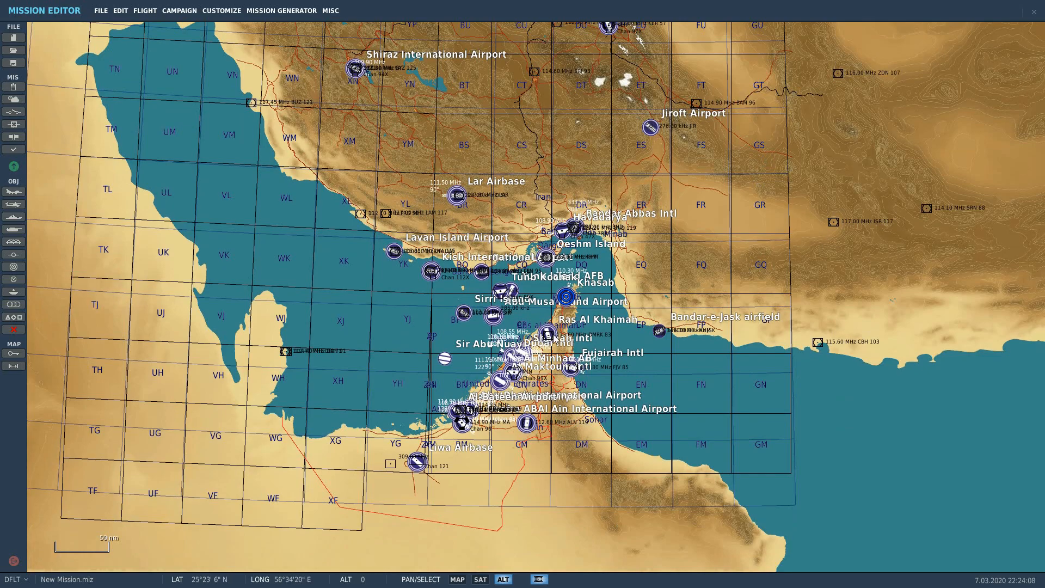
pyautogui.moveTo(551, 275); pyautogui.dragTo(551, 327)
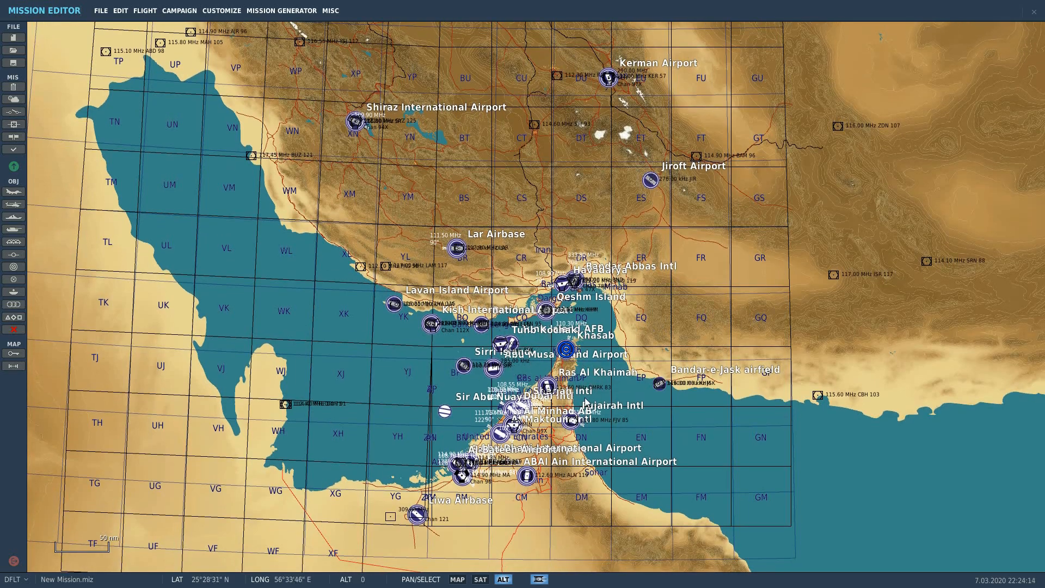
pyautogui.moveTo(369, 246); pyautogui.dragTo(369, 193)
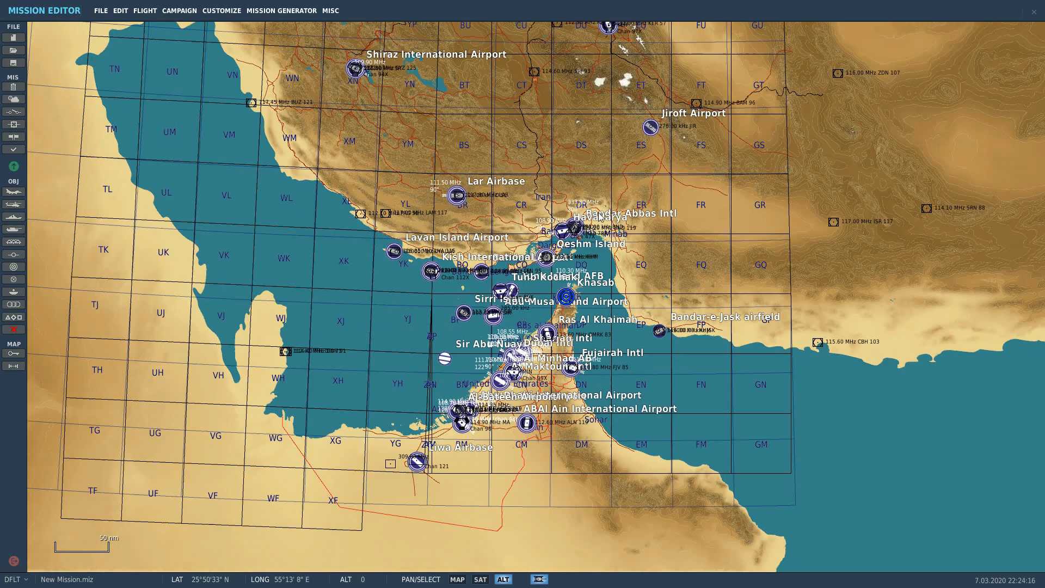
# Step: Start a new naval group for the northwestern gulf and set its country to USA
pyautogui.scroll(2, 575, 327)
pyautogui.moveTo(295, 308); pyautogui.dragTo(674, 362)
pyautogui.moveTo(581, 141); pyautogui.dragTo(581, 428)
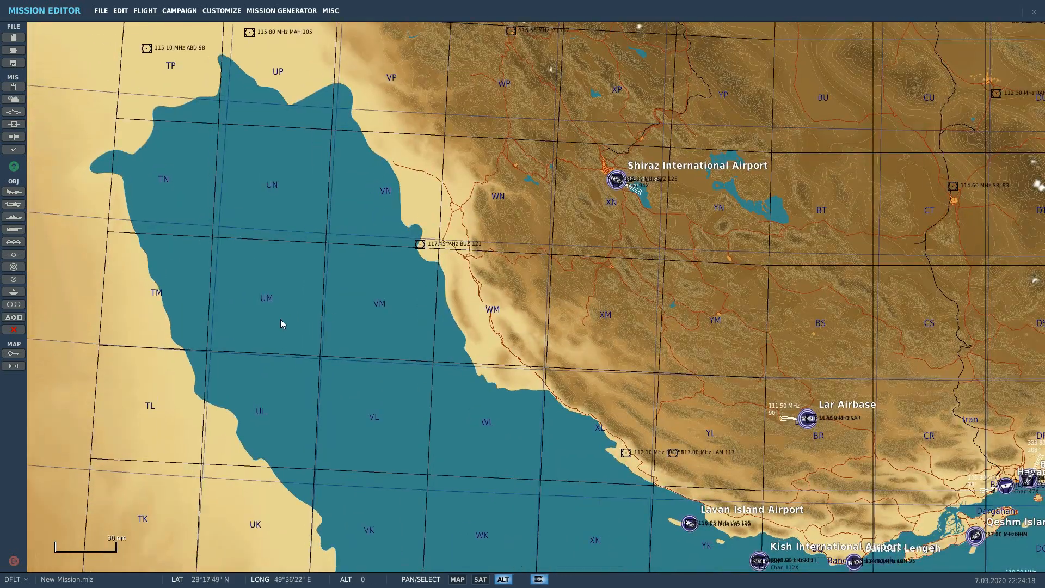
pyautogui.scroll(2, 280, 319)
pyautogui.moveTo(279, 319); pyautogui.dragTo(503, 347)
pyautogui.scroll(-2, 568, 236)
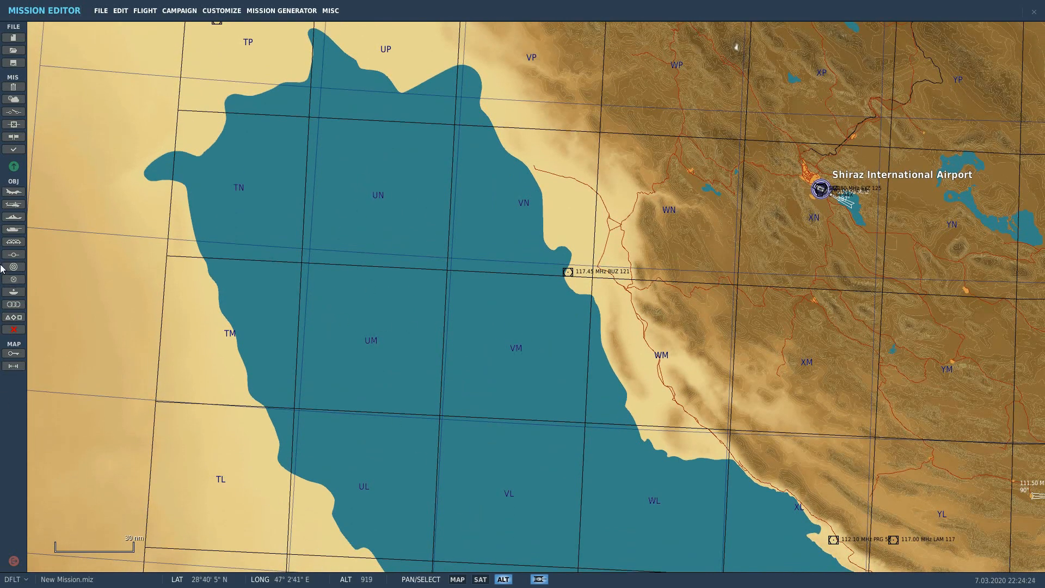
pyautogui.click(15, 219)
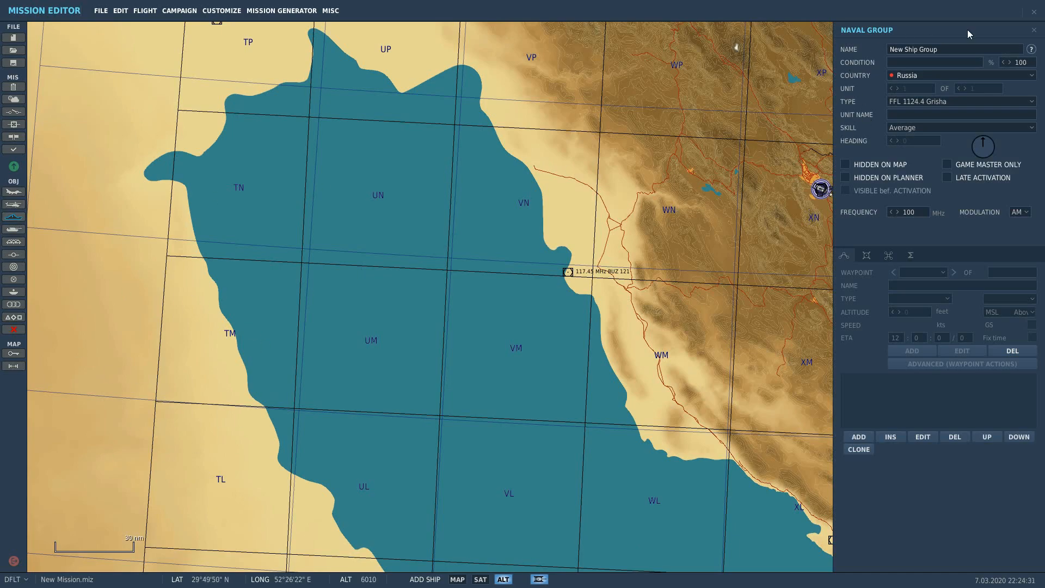
pyautogui.click(983, 76)
pyautogui.scroll(-3, 946, 119)
pyautogui.scroll(3, 946, 120)
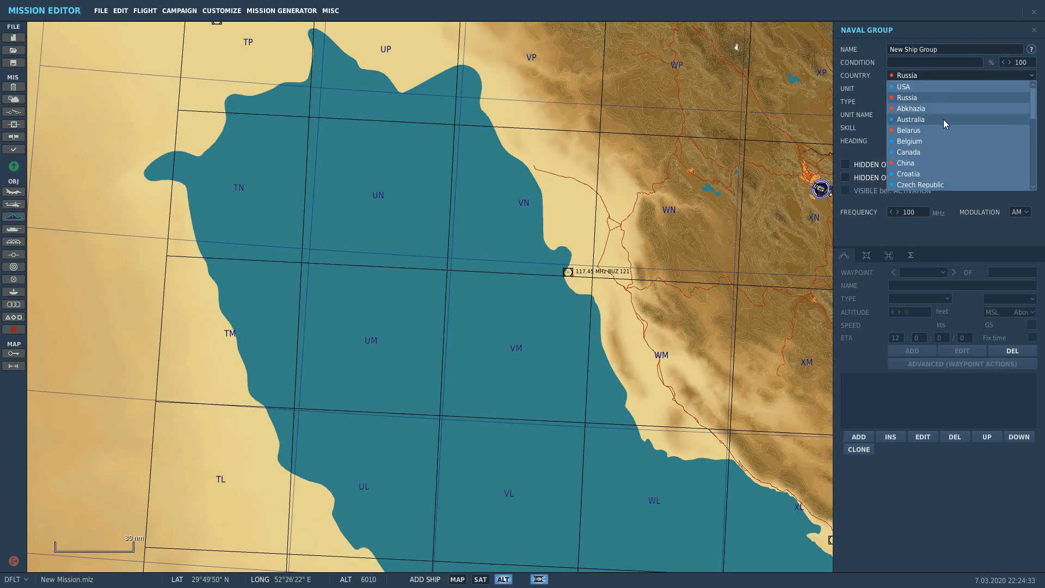
pyautogui.click(952, 86)
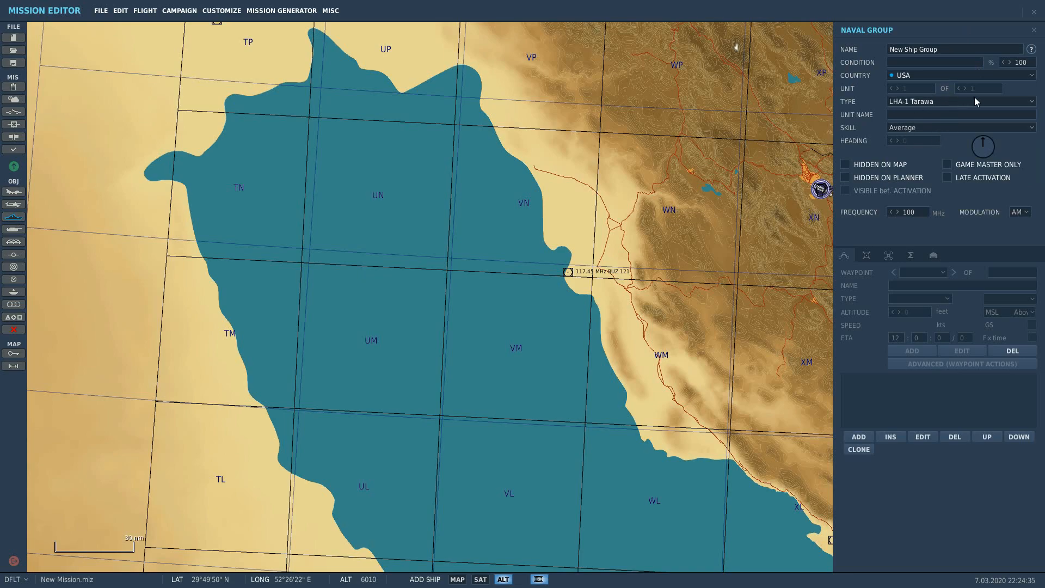
# Step: Set the ship type to CVN-74 John C. Stennis and place it in open water in the northwestern gulf, in grid UN
pyautogui.click(995, 106)
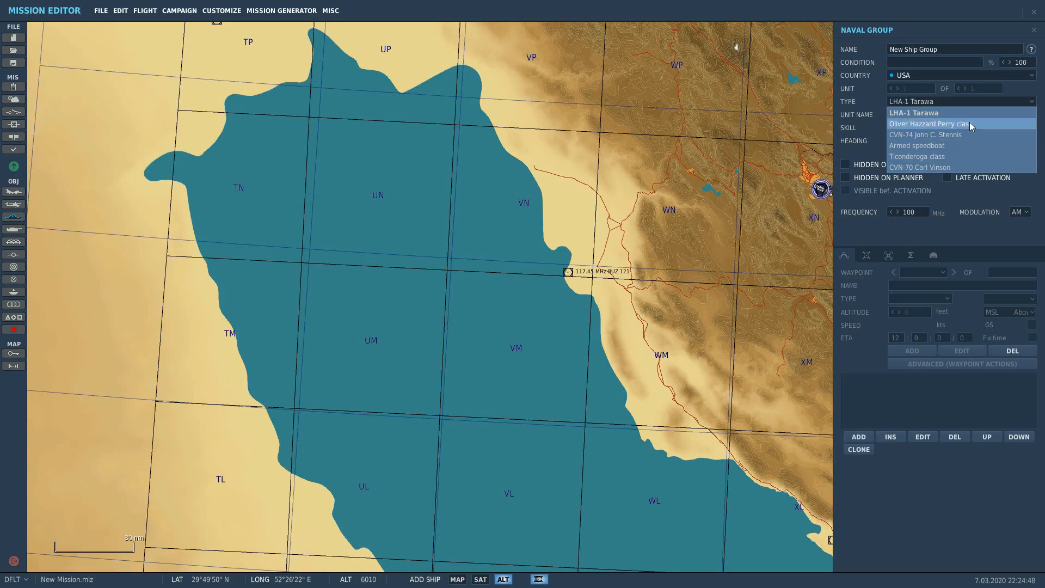
pyautogui.click(956, 135)
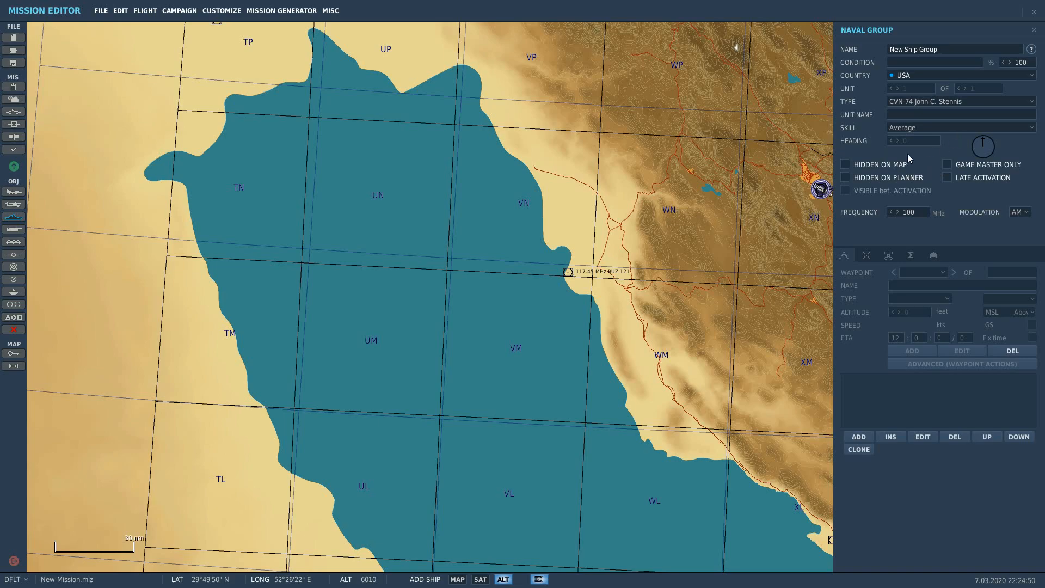
pyautogui.scroll(1, 295, 220)
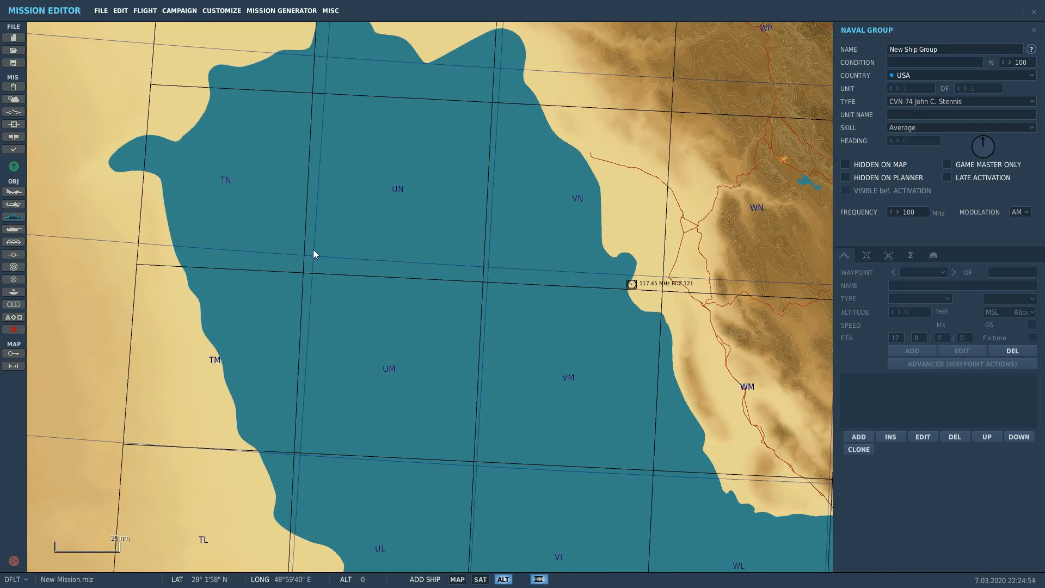
pyautogui.click(334, 245)
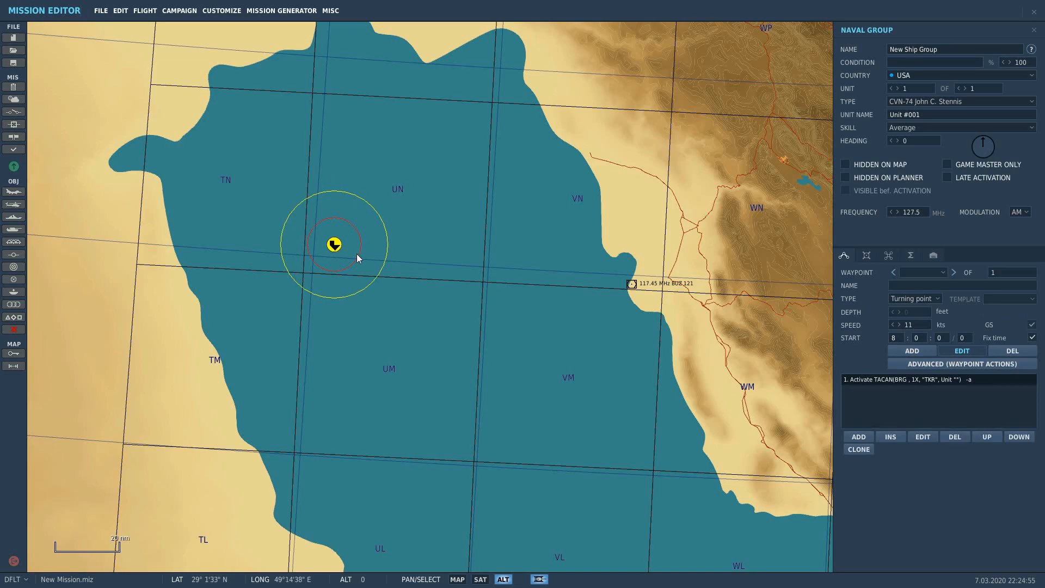
# Step: Set the number of units in the carrier group to 5
pyautogui.click(965, 90)
pyautogui.click(966, 89)
pyautogui.click(965, 89)
pyautogui.click(966, 89)
pyautogui.click(966, 89)
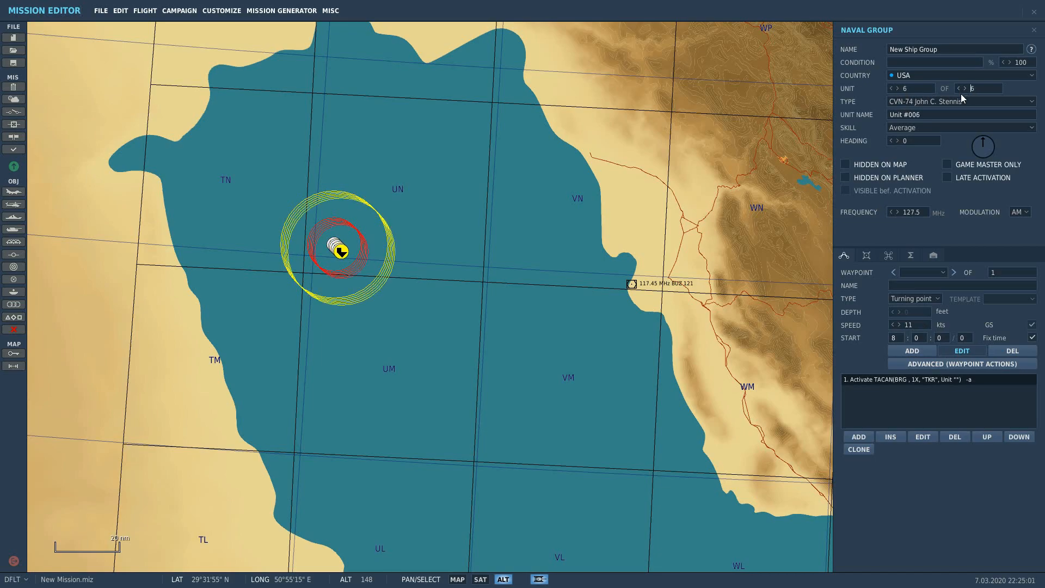
pyautogui.scroll(4, 391, 250)
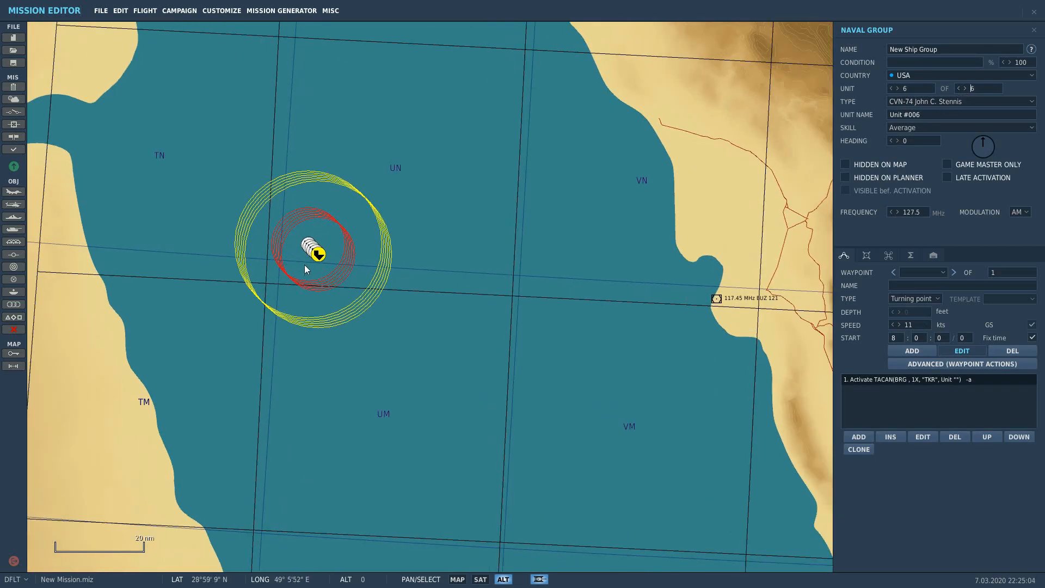
pyautogui.scroll(1, 341, 264)
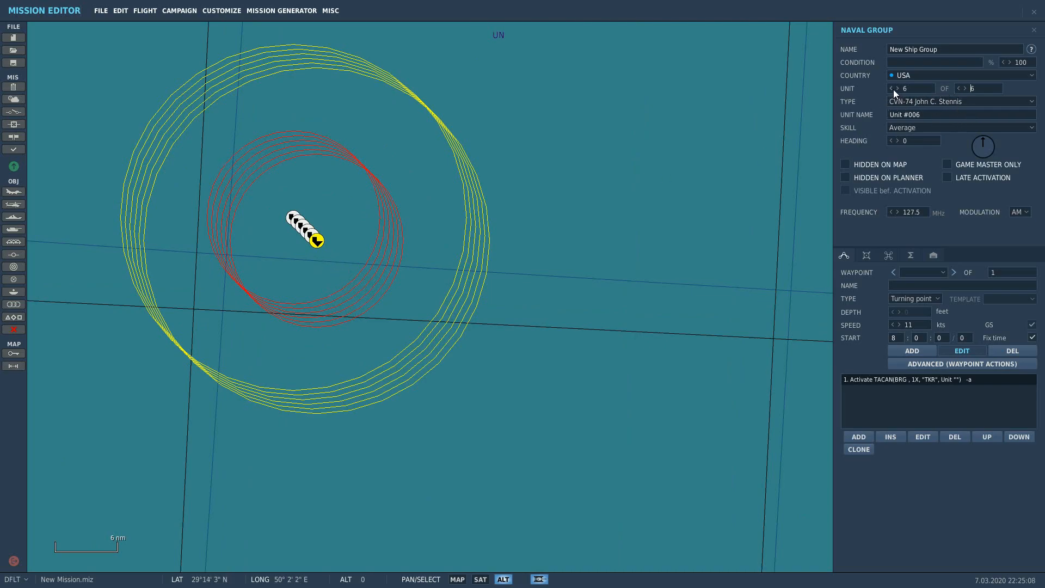
pyautogui.click(959, 88)
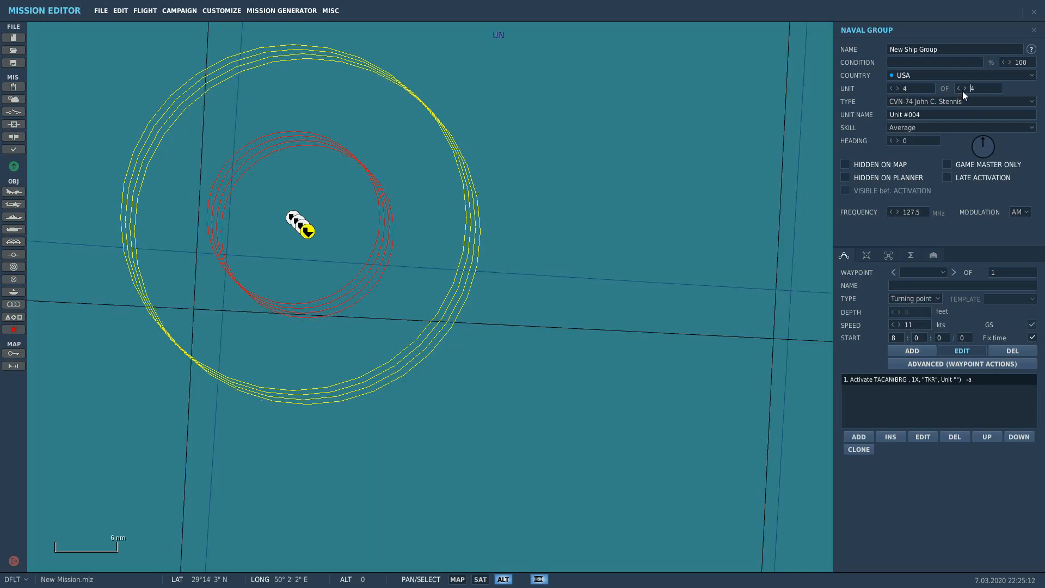
pyautogui.scroll(3, 295, 242)
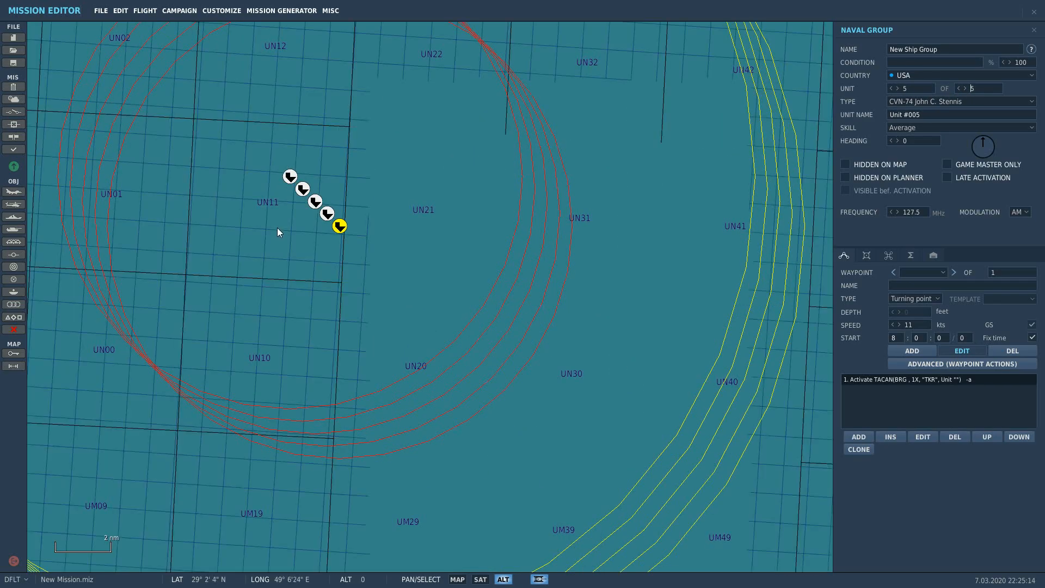
pyautogui.moveTo(357, 107); pyautogui.dragTo(543, 185, button='right')
pyautogui.moveTo(528, 245); pyautogui.dragTo(460, 208, button='right')
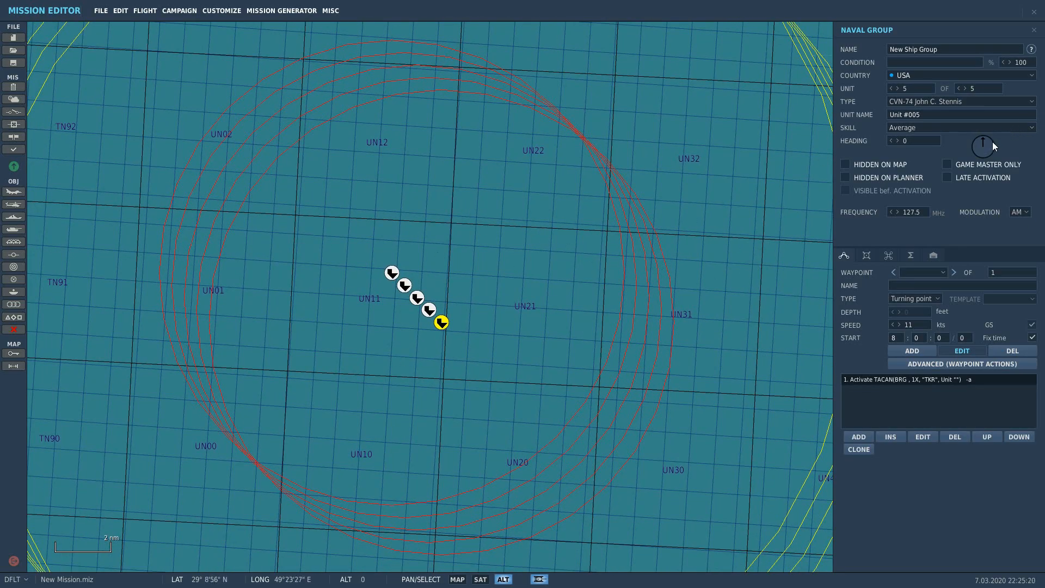
pyautogui.moveTo(674, 231); pyautogui.dragTo(617, 203, button='right')
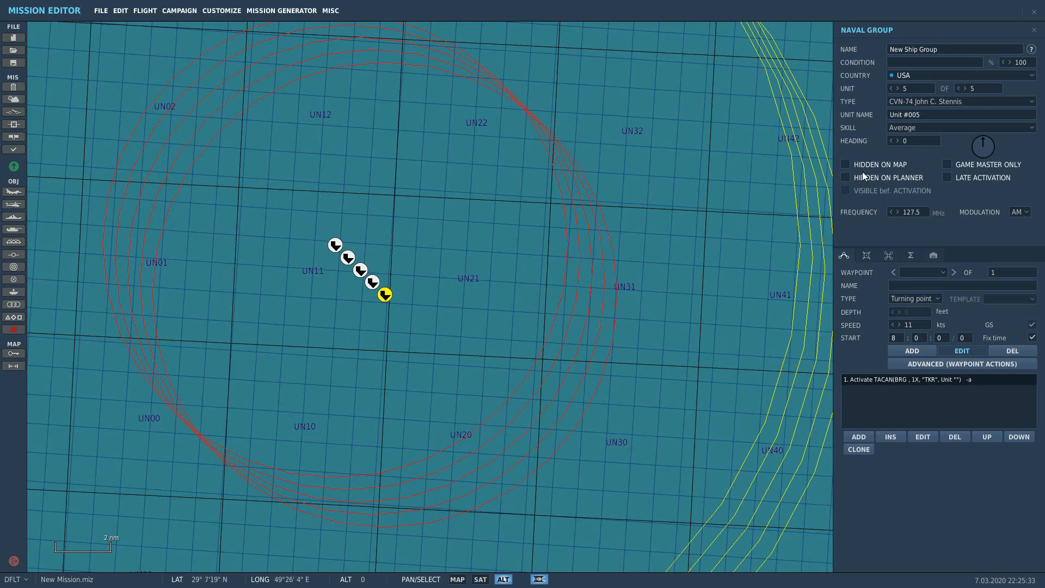
pyautogui.scroll(2, 293, 332)
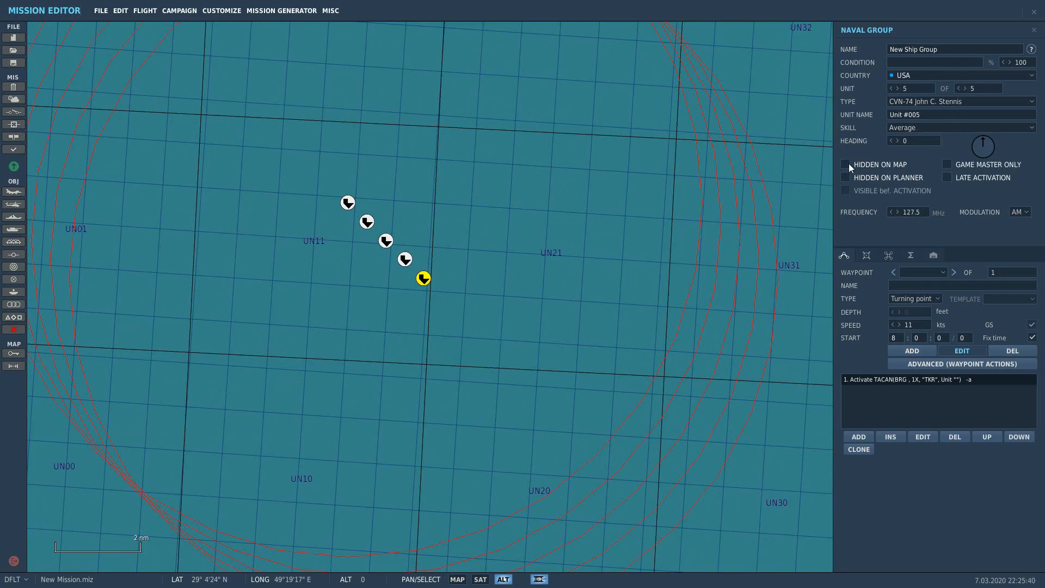
pyautogui.scroll(1, 289, 302)
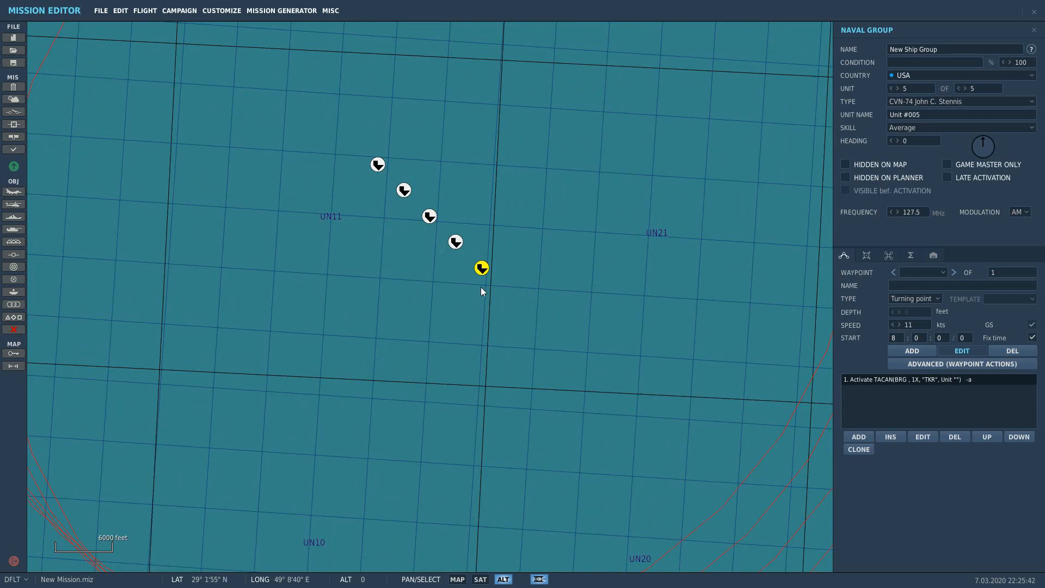
# Step: Set the naval group's speed to 28 kts and select its first unit on the map
pyautogui.scroll(-1, 556, 243)
pyautogui.scroll(-4, 626, 302)
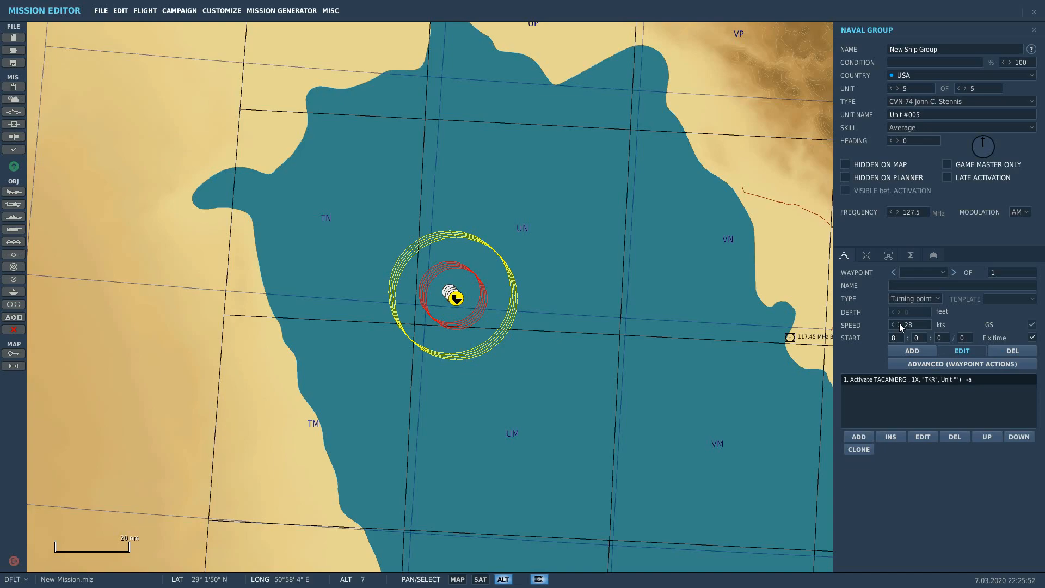
pyautogui.click(342, 216)
pyautogui.click(448, 292)
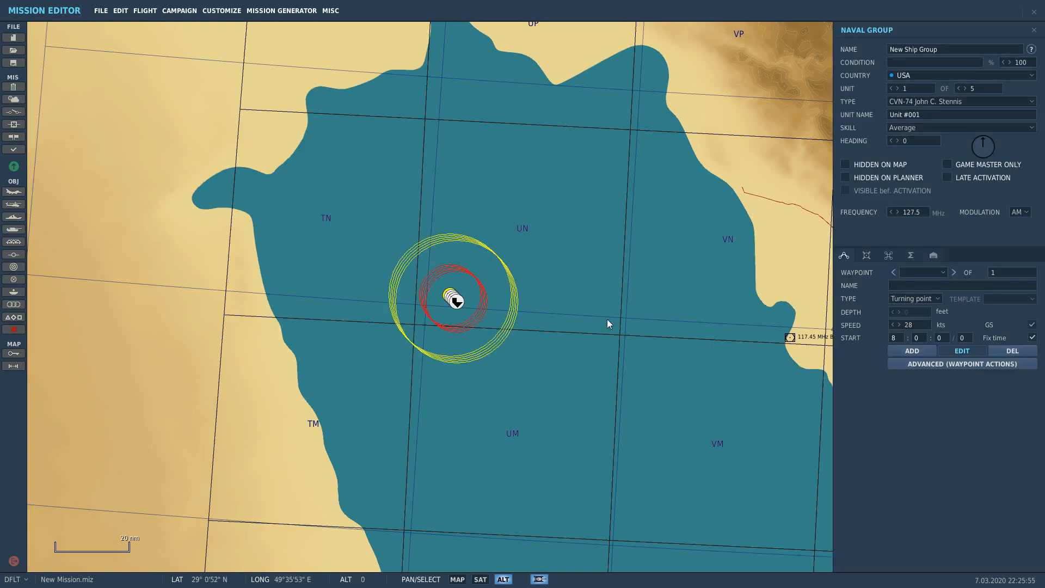
# Step: Add seven waypoints to the naval group, looping clockwise around the northern gulf and back near the starting point
pyautogui.click(896, 352)
pyautogui.click(333, 179)
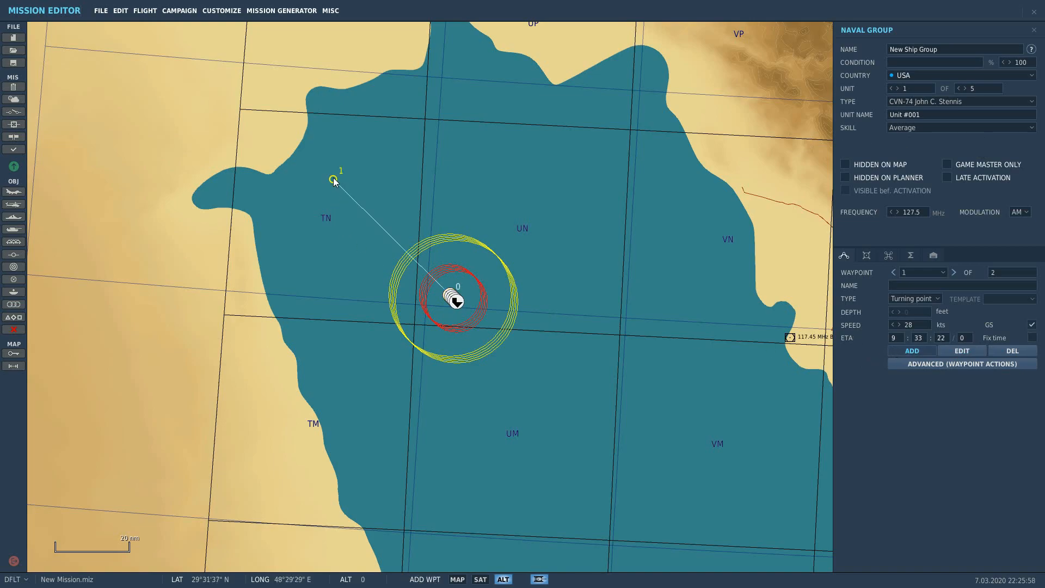
pyautogui.click(498, 125)
pyautogui.click(615, 174)
pyautogui.click(680, 320)
pyautogui.click(723, 463)
pyautogui.click(507, 507)
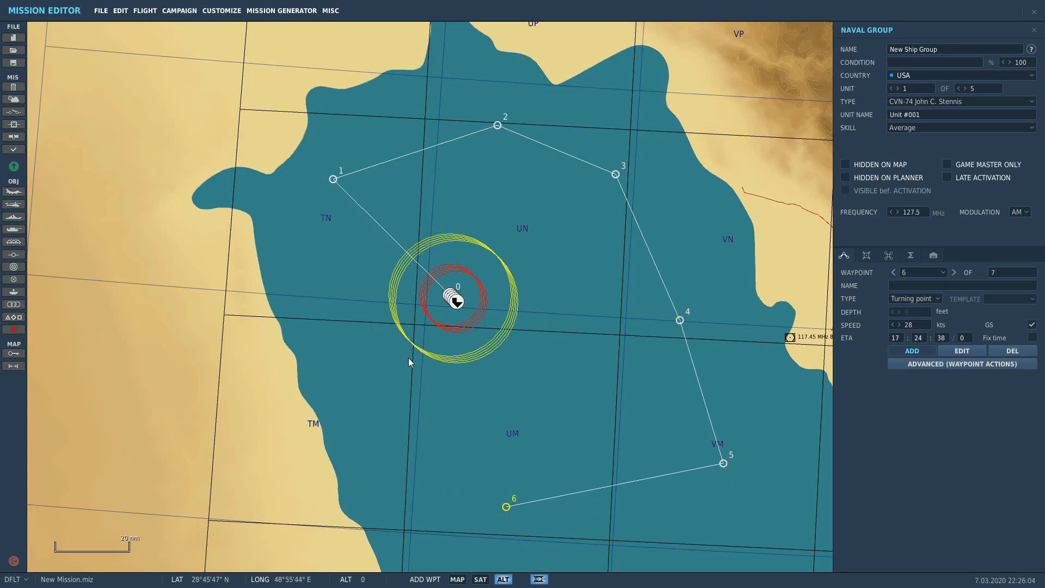
pyautogui.click(429, 320)
pyautogui.scroll(-1, 212, 175)
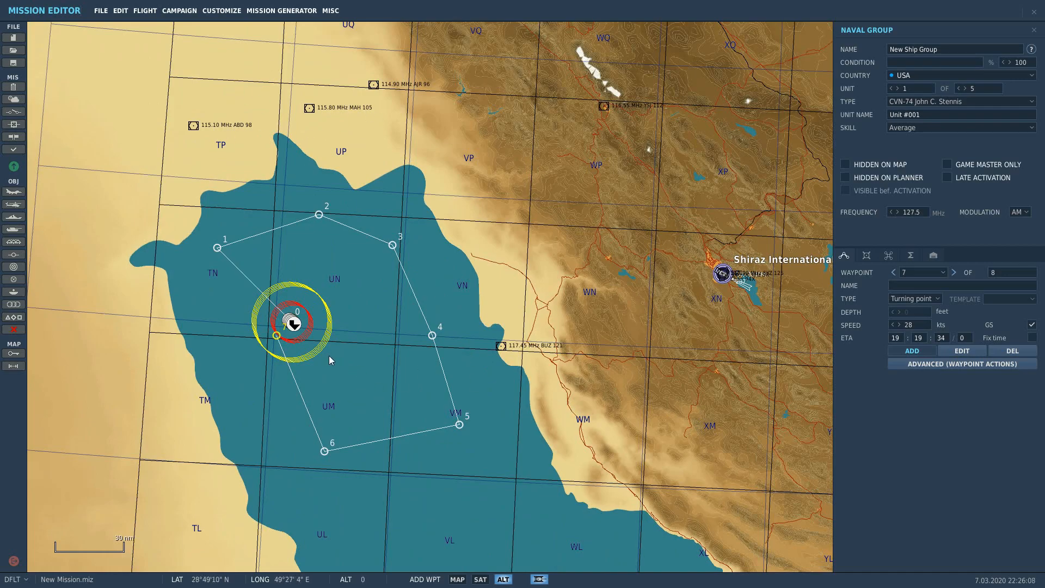
# Step: Switch from adding to editing waypoints and move the lead carrier slightly southeast within grid UN11, keeping its type as CVN-74 John C. Stennis
pyautogui.scroll(2, 329, 355)
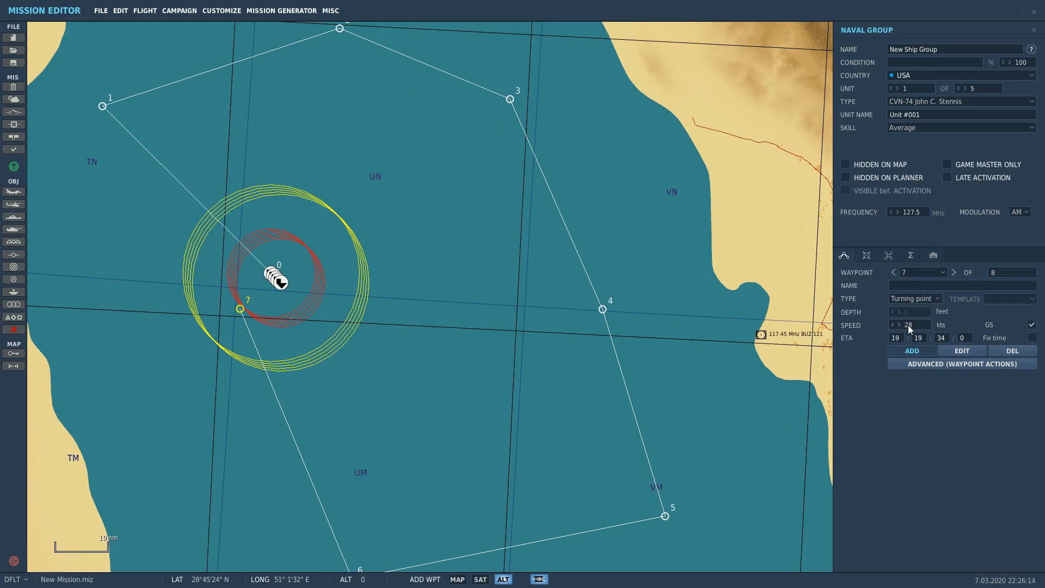
pyautogui.scroll(3, 156, 292)
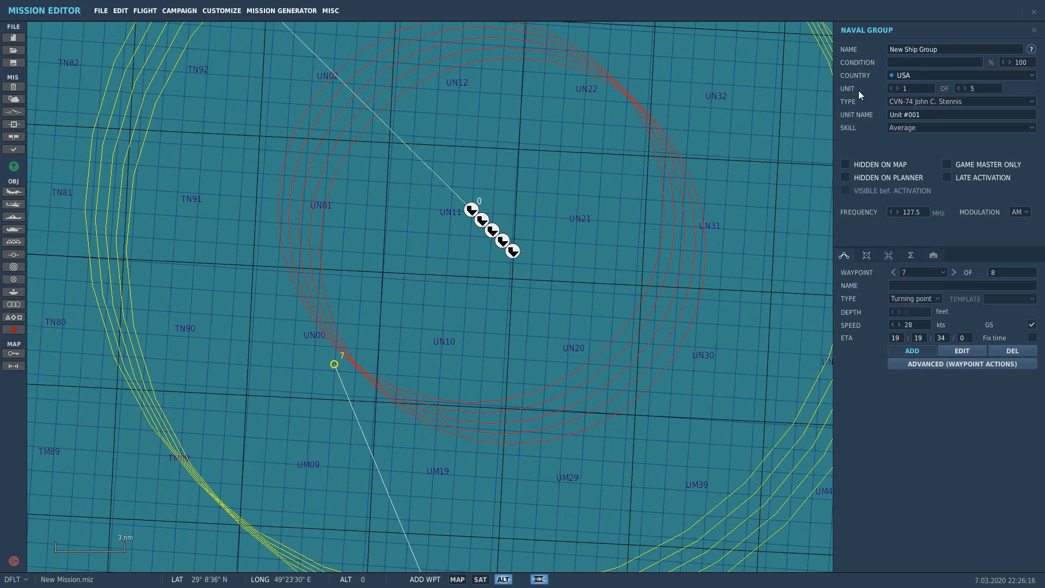
pyautogui.click(953, 348)
pyautogui.scroll(4, 584, 163)
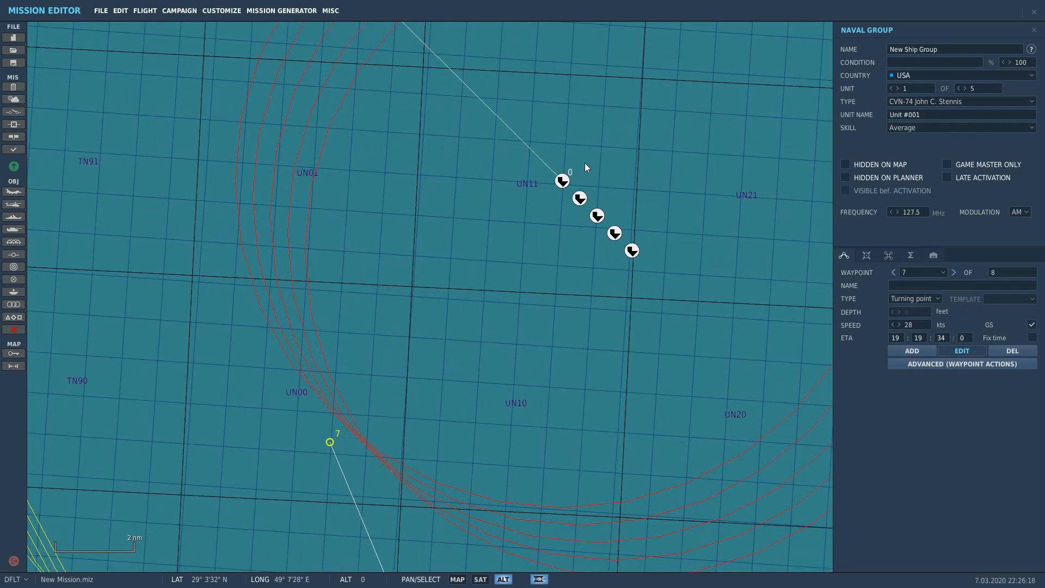
pyautogui.click(550, 191)
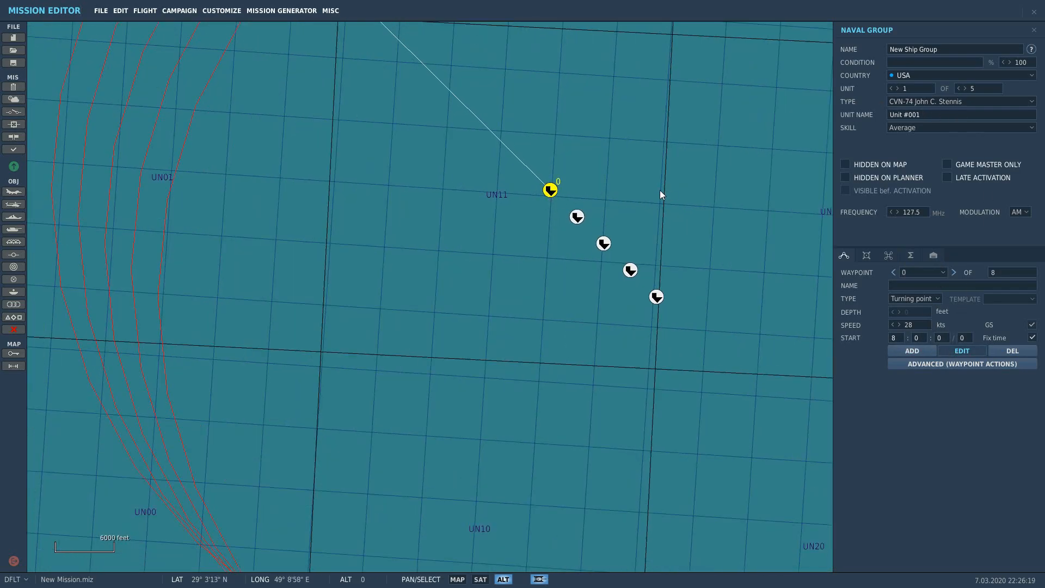
pyautogui.click(969, 103)
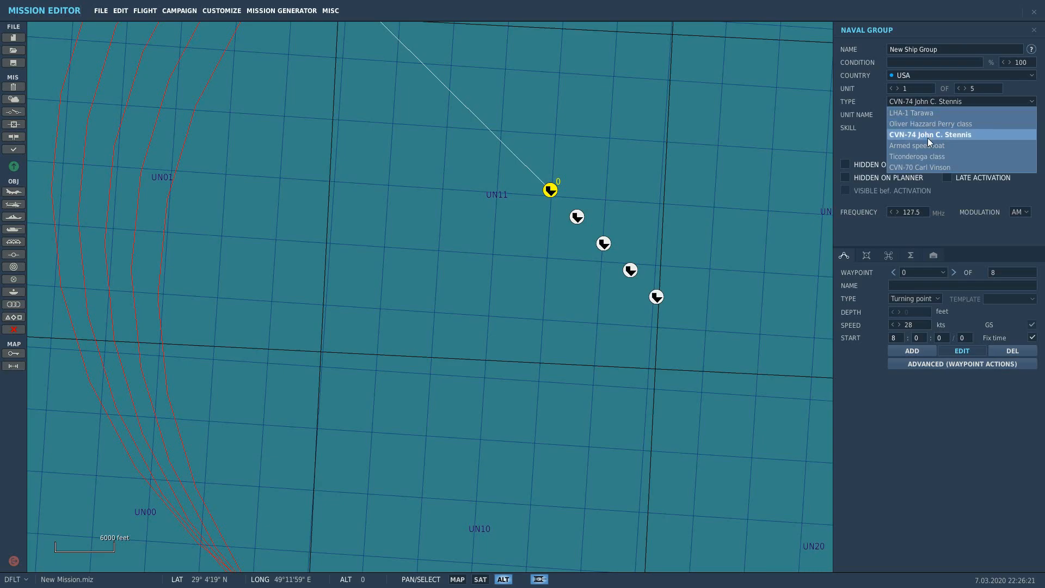
pyautogui.click(863, 143)
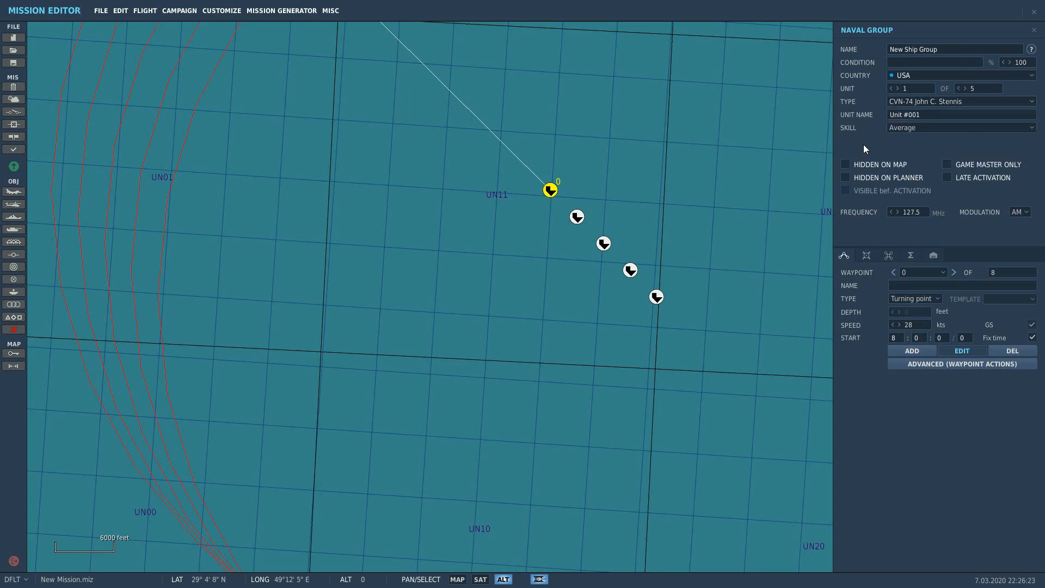
pyautogui.moveTo(548, 194); pyautogui.dragTo(586, 213)
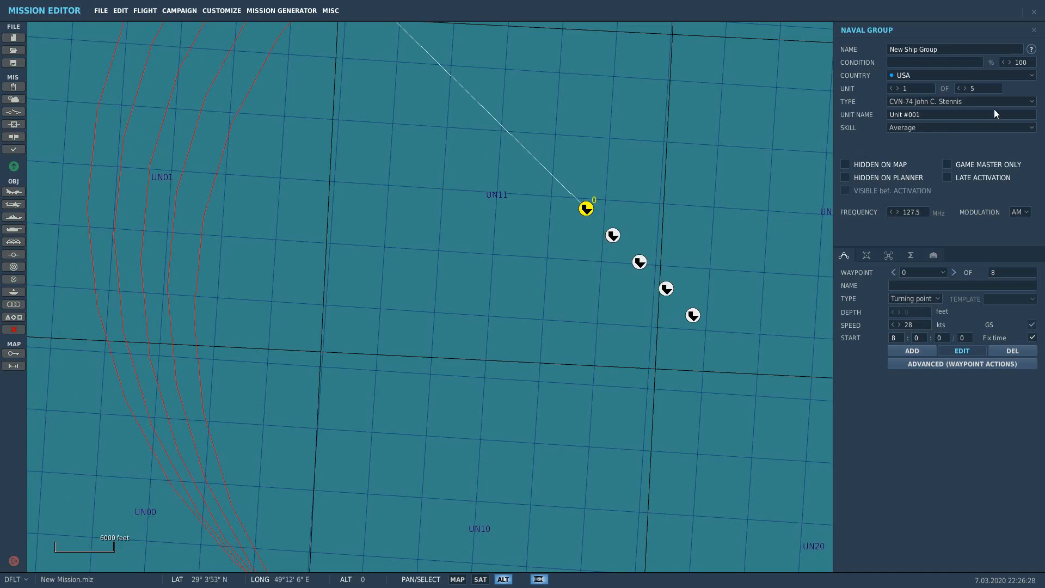
# Step: Change the group's second ship to Oliver Hazzard Perry class and position it west of the lead carrier
pyautogui.click(612, 237)
pyautogui.click(986, 100)
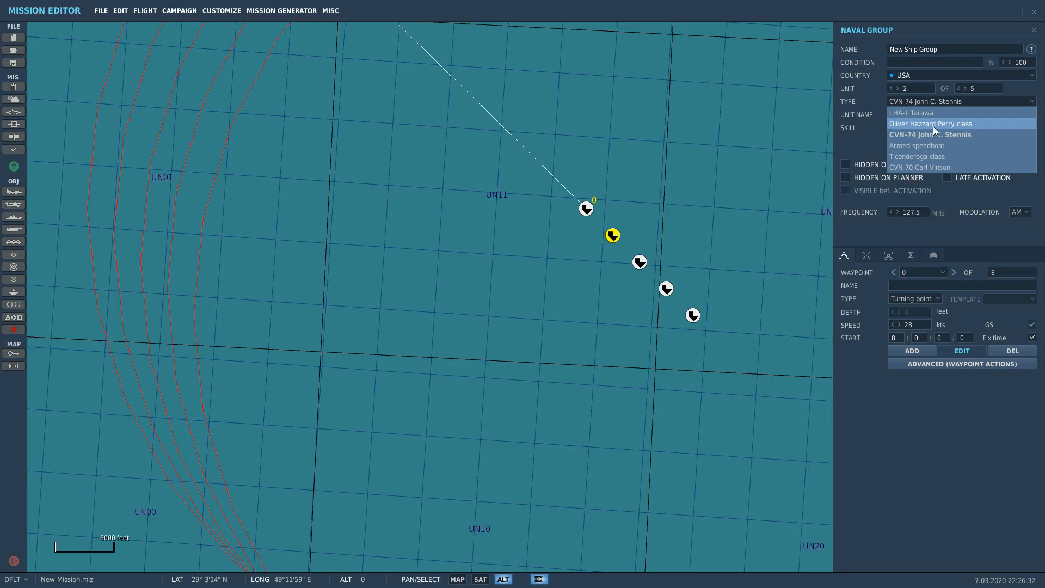
pyautogui.click(934, 124)
pyautogui.moveTo(613, 236); pyautogui.dragTo(512, 203)
# Step: Change the group's third ship to Oliver Hazzard Perry class and position it north of the lead carrier
pyautogui.click(639, 265)
pyautogui.click(998, 103)
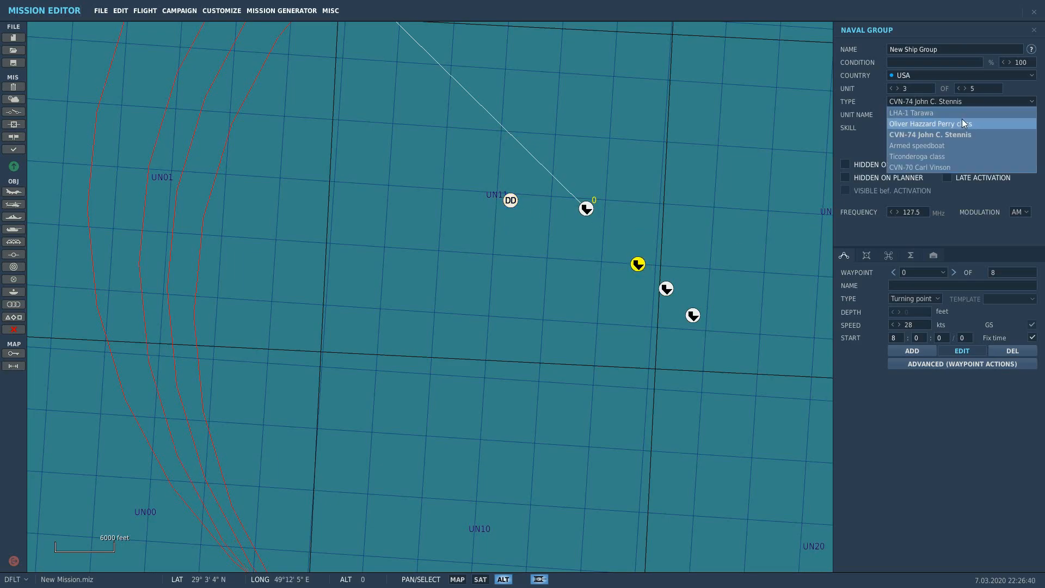
pyautogui.click(959, 121)
pyautogui.moveTo(640, 263); pyautogui.dragTo(594, 153)
# Step: Change the group's fourth ship to Ticonderoga class and position it south of the lead carrier
pyautogui.click(666, 289)
pyautogui.click(1002, 103)
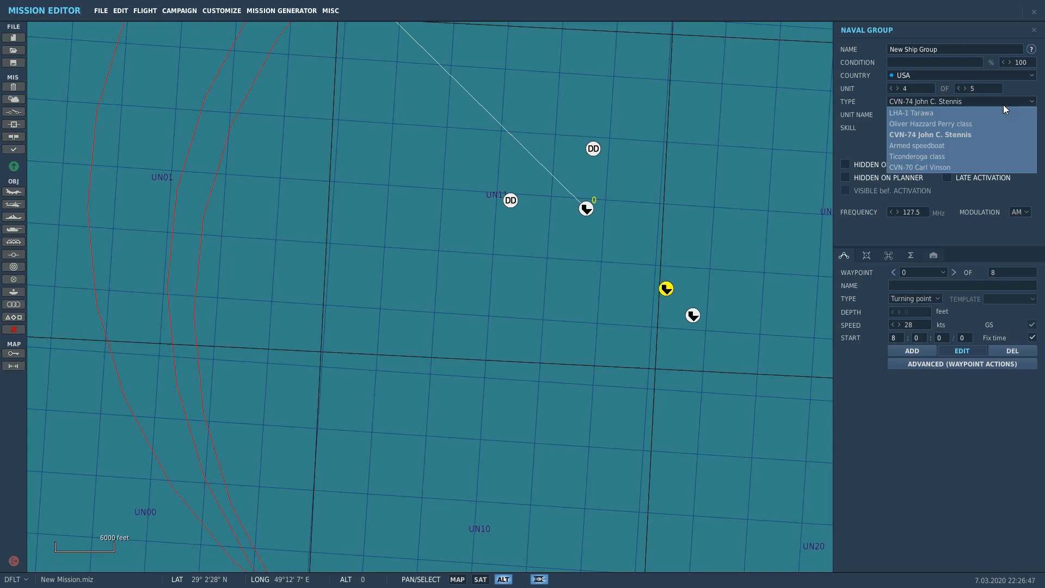
pyautogui.click(953, 156)
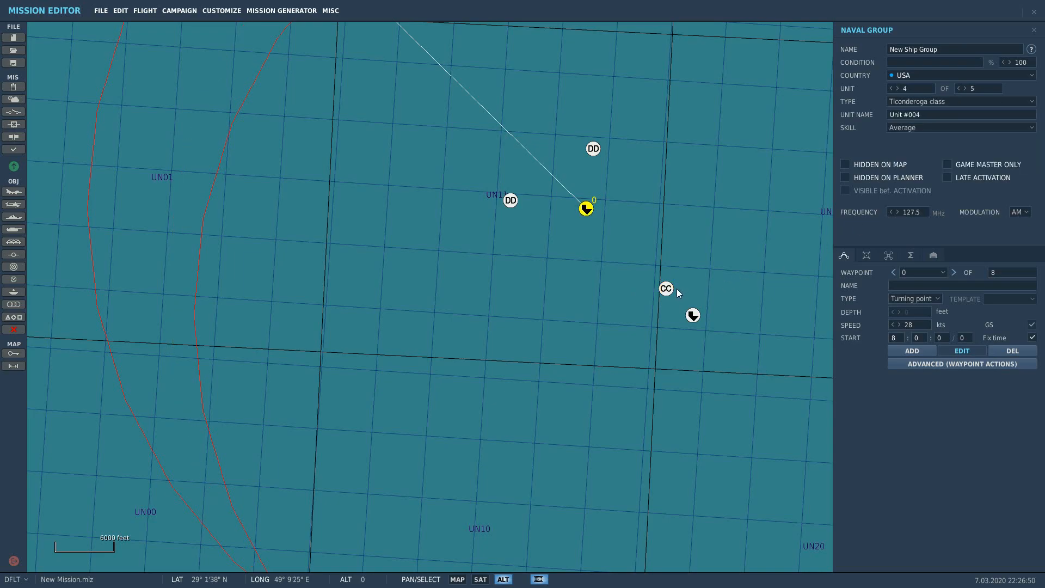
pyautogui.moveTo(665, 288); pyautogui.dragTo(594, 287)
# Step: Position the group's fifth ship east of the lead carrier and change it to Oliver Hazzard Perry class
pyautogui.moveTo(693, 316); pyautogui.dragTo(671, 225)
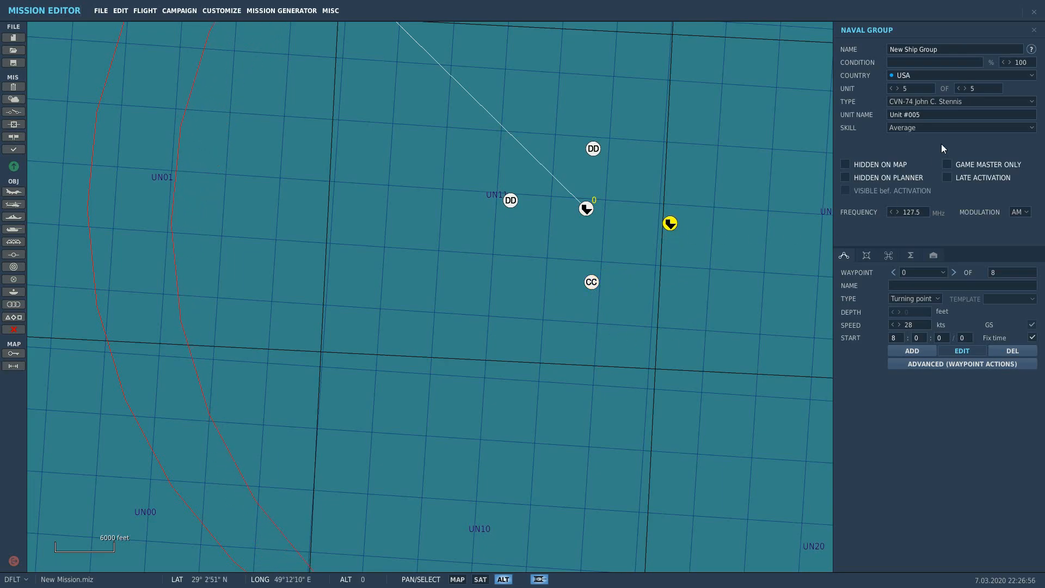
pyautogui.click(1000, 96)
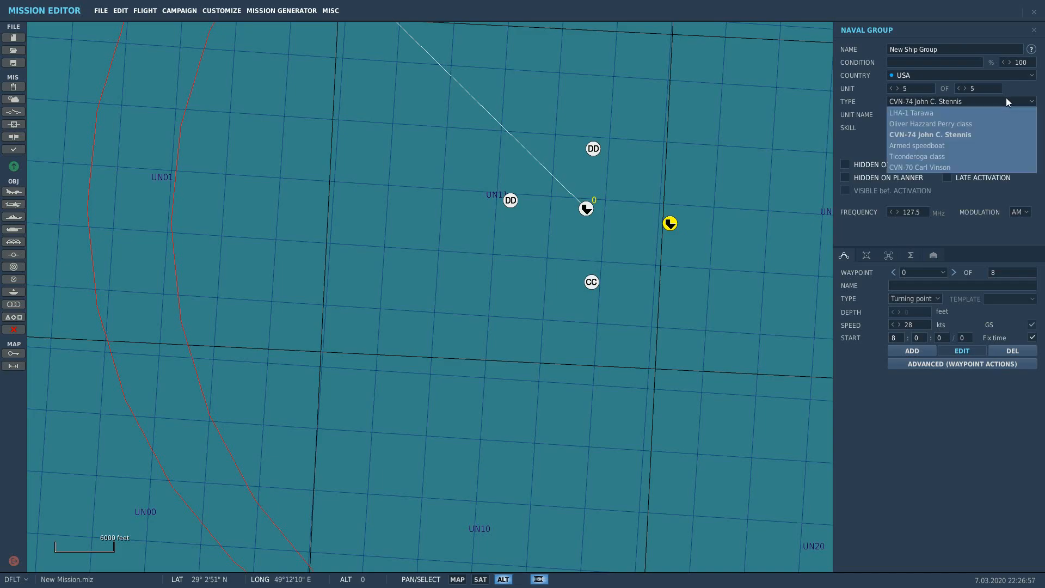
pyautogui.click(946, 122)
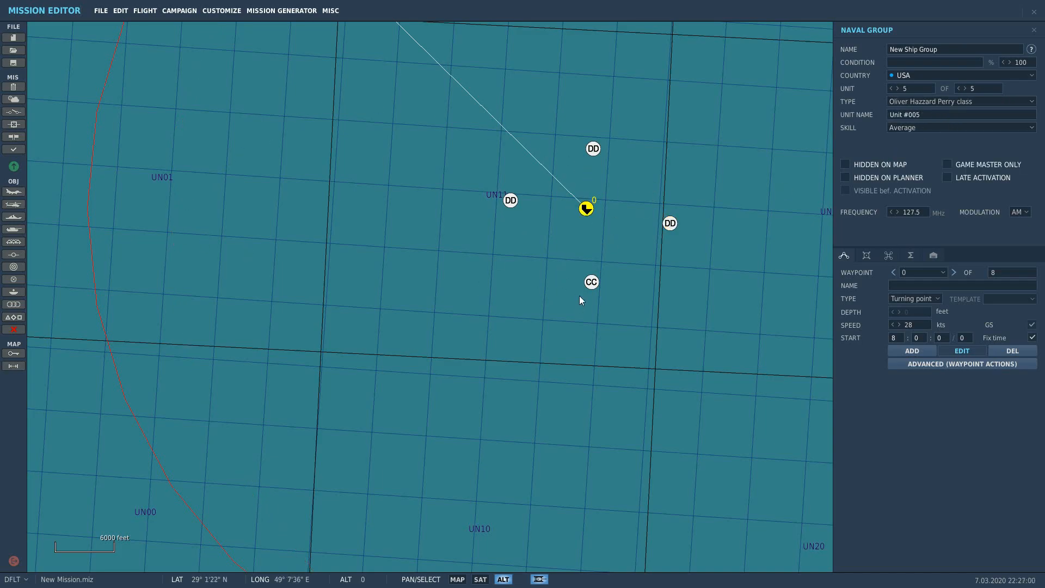
pyautogui.moveTo(672, 224)
pyautogui.mouseDown()
pyautogui.moveTo(670, 285)
pyautogui.moveTo(670, 220)
pyautogui.mouseUp()
# Step: Examine the carrier's model on the map and the spacing of the escort ships around it
pyautogui.scroll(2, 568, 191)
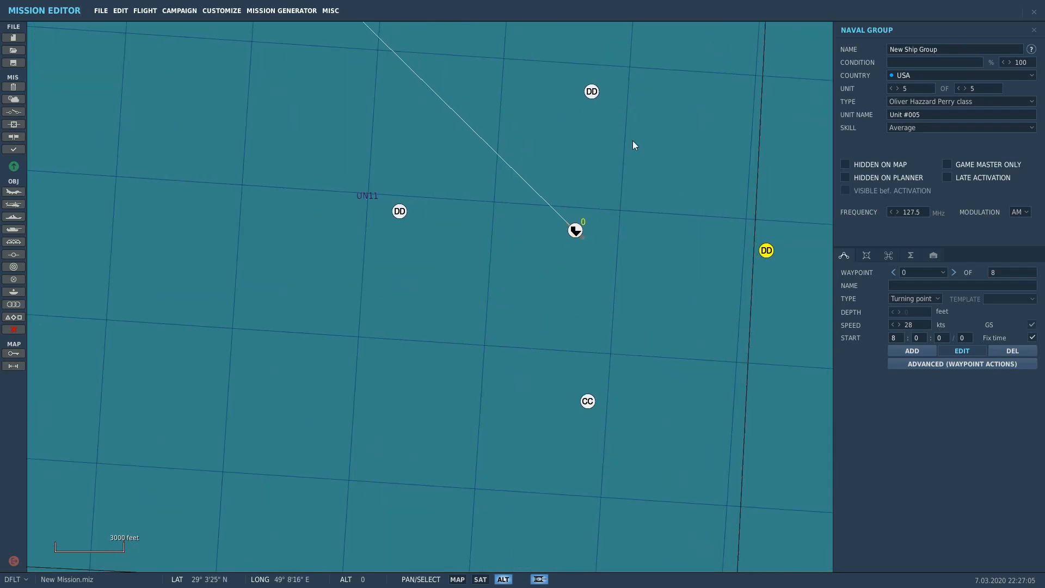
pyautogui.scroll(1, 571, 275)
pyautogui.scroll(3, 570, 275)
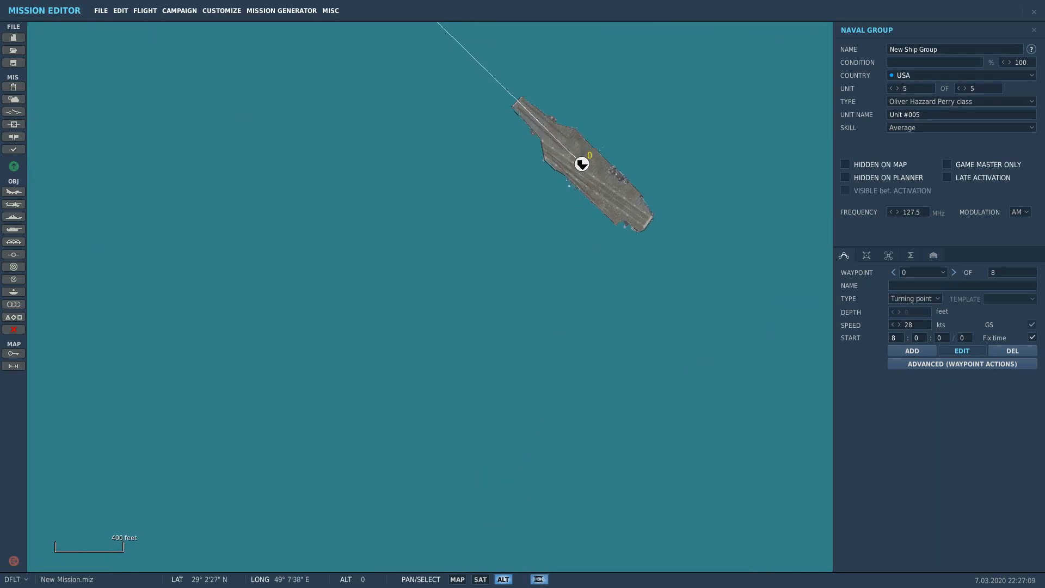
pyautogui.scroll(1, 580, 301)
pyautogui.moveTo(580, 300); pyautogui.dragTo(530, 549)
pyautogui.scroll(-5, 567, 520)
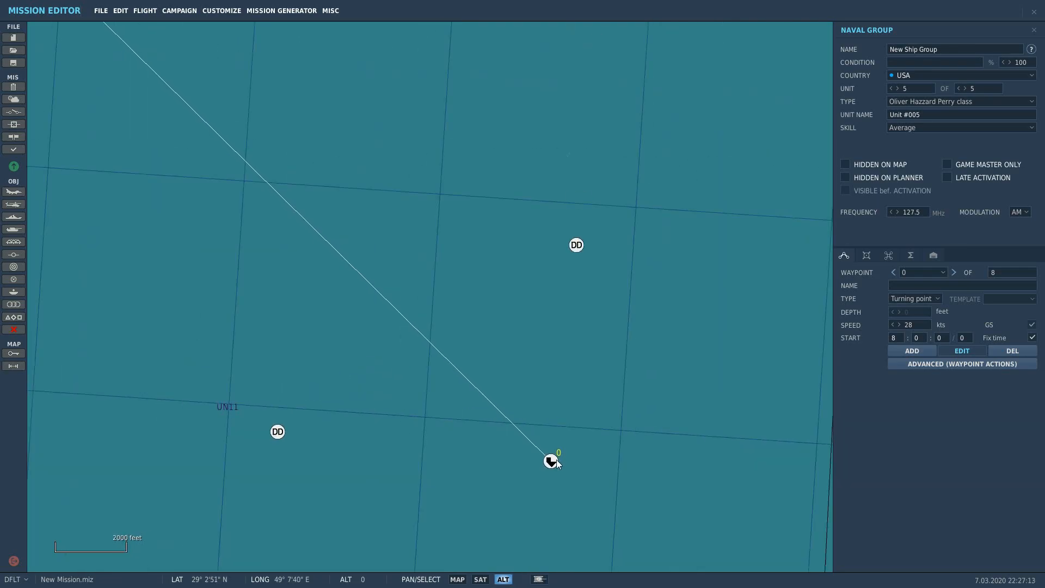
pyautogui.scroll(-1, 556, 460)
pyautogui.moveTo(618, 506); pyautogui.dragTo(532, 338)
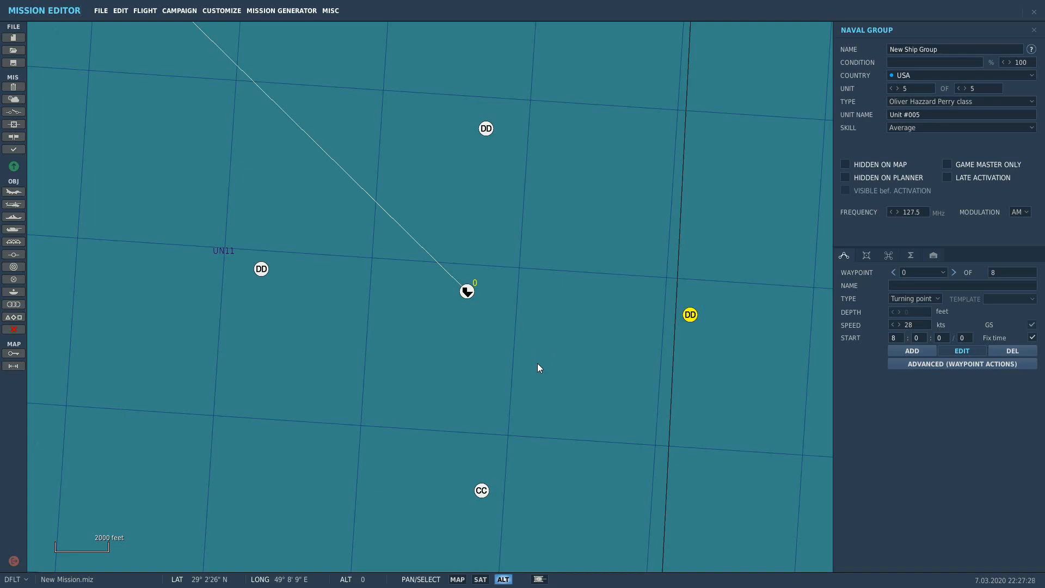
pyautogui.scroll(4, 528, 388)
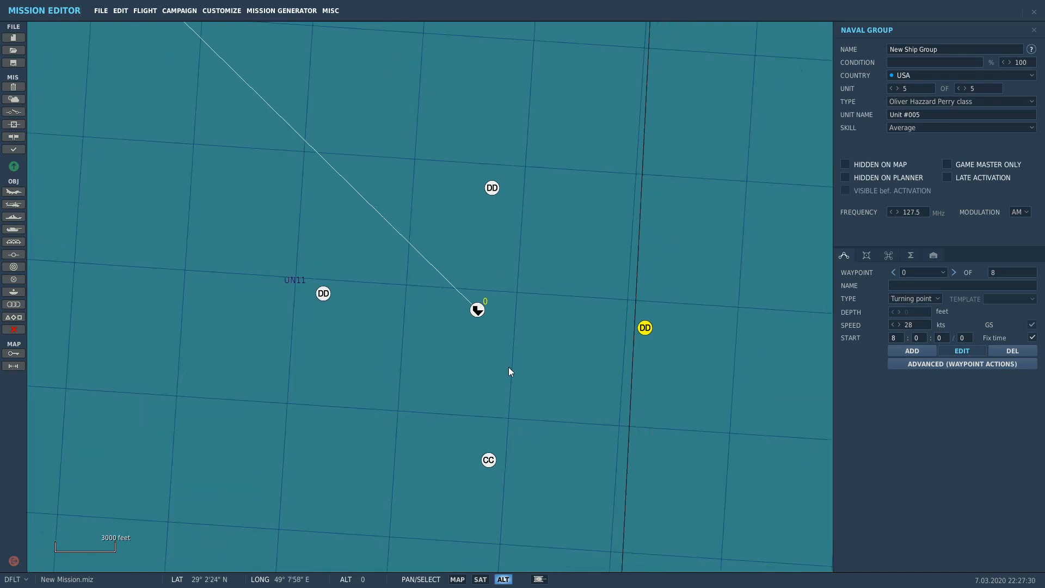
# Step: Turn the unit model display back on for the map and deselect the naval group at the carrier's deck
pyautogui.click(539, 579)
pyautogui.scroll(4, 417, 251)
pyautogui.scroll(1, 586, 353)
pyautogui.click(581, 353)
pyautogui.scroll(2, 424, 424)
pyautogui.moveTo(381, 448); pyautogui.dragTo(537, 357)
pyautogui.scroll(5, 563, 348)
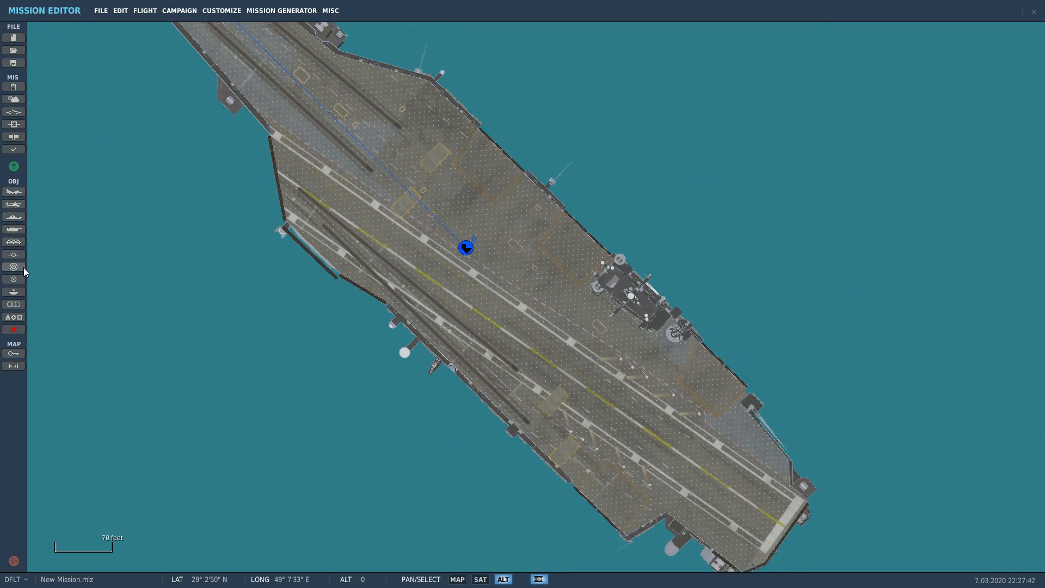
pyautogui.moveTo(477, 325); pyautogui.dragTo(624, 343)
pyautogui.moveTo(292, 401); pyautogui.dragTo(404, 401, button='right')
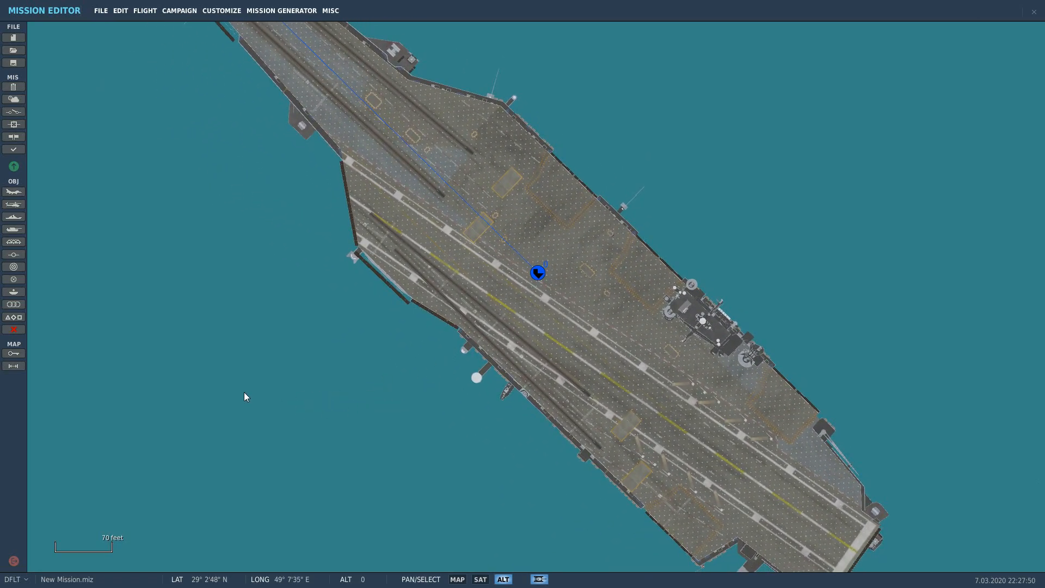
# Step: Start adding a USA static object over the carrier, with category Planes and type F-14B
pyautogui.click(14, 245)
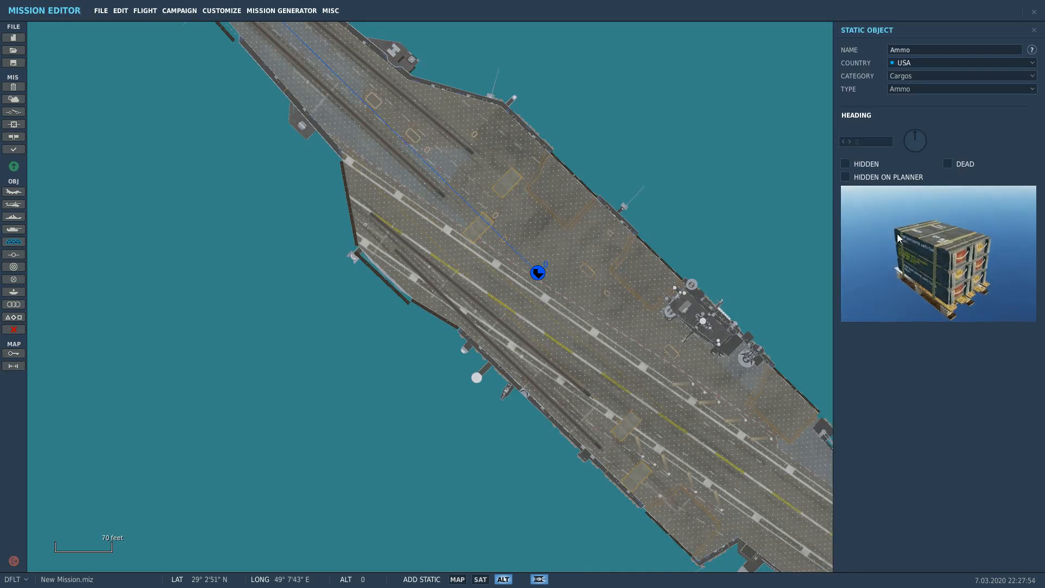
pyautogui.click(1018, 76)
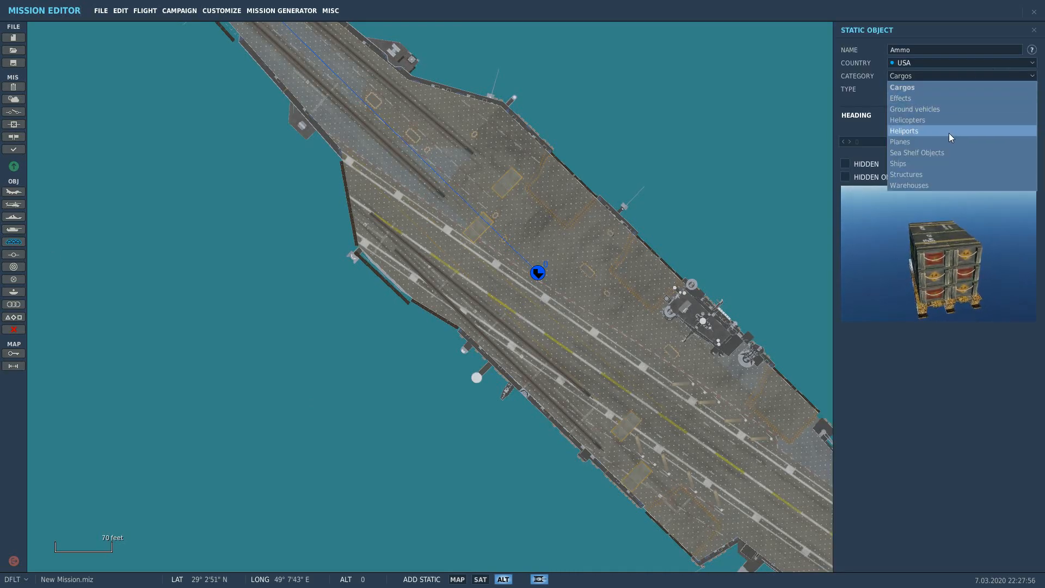
pyautogui.click(1013, 142)
pyautogui.moveTo(759, 352); pyautogui.dragTo(595, 280, button='right')
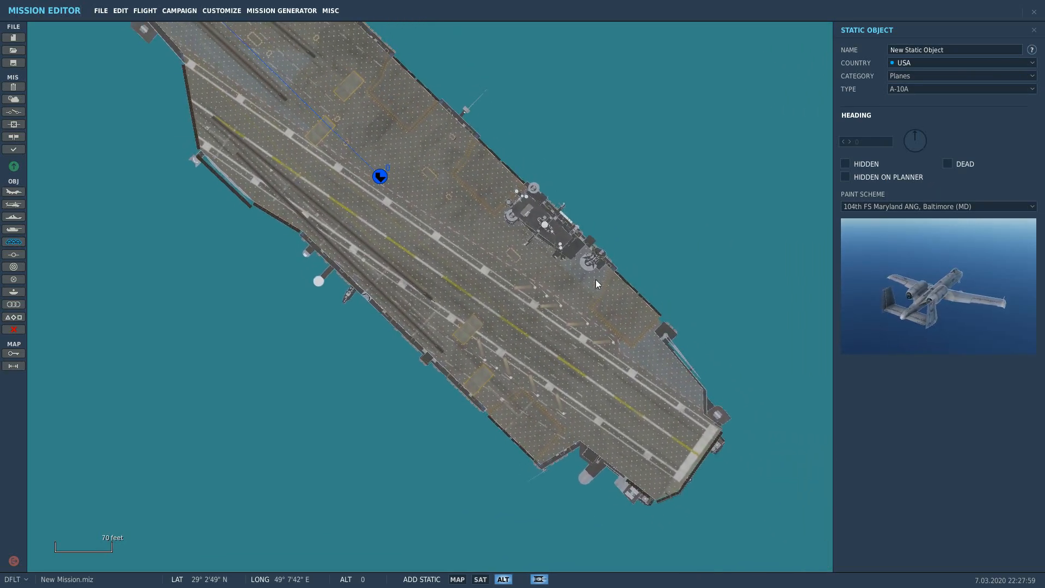
pyautogui.click(1014, 88)
pyautogui.scroll(-4, 932, 143)
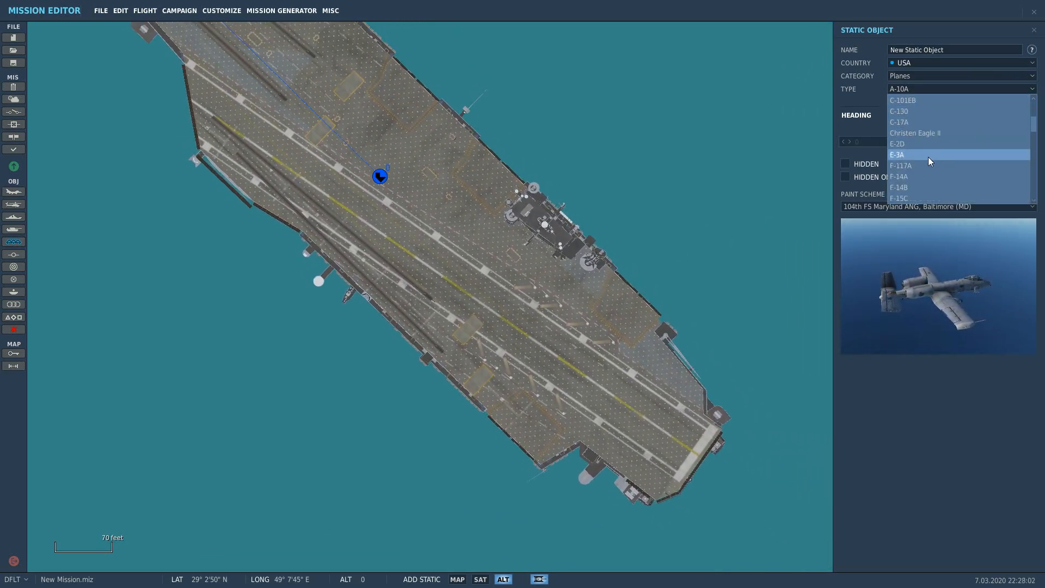
pyautogui.scroll(-3, 929, 157)
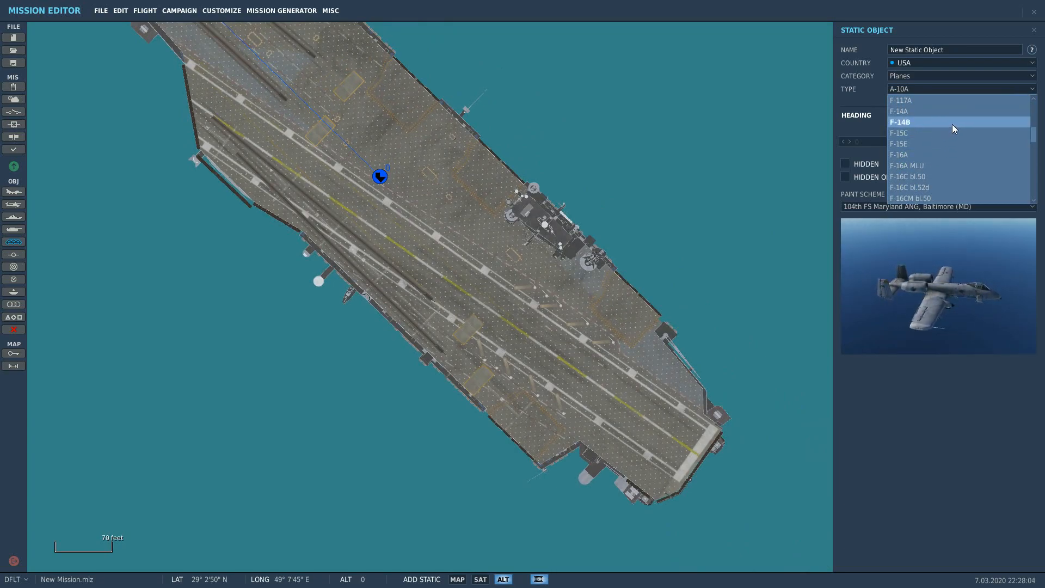
pyautogui.click(935, 122)
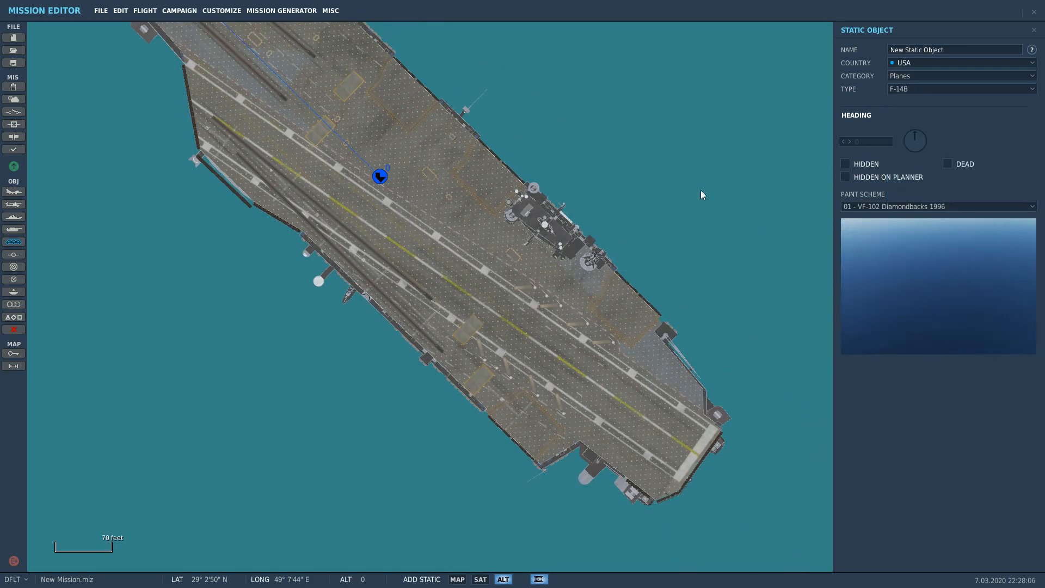
# Step: Choose the VF-32 Fighting Swordsmen 102 (1998) paint scheme and place the static F-14B on the carrier's aft deck
pyautogui.click(989, 206)
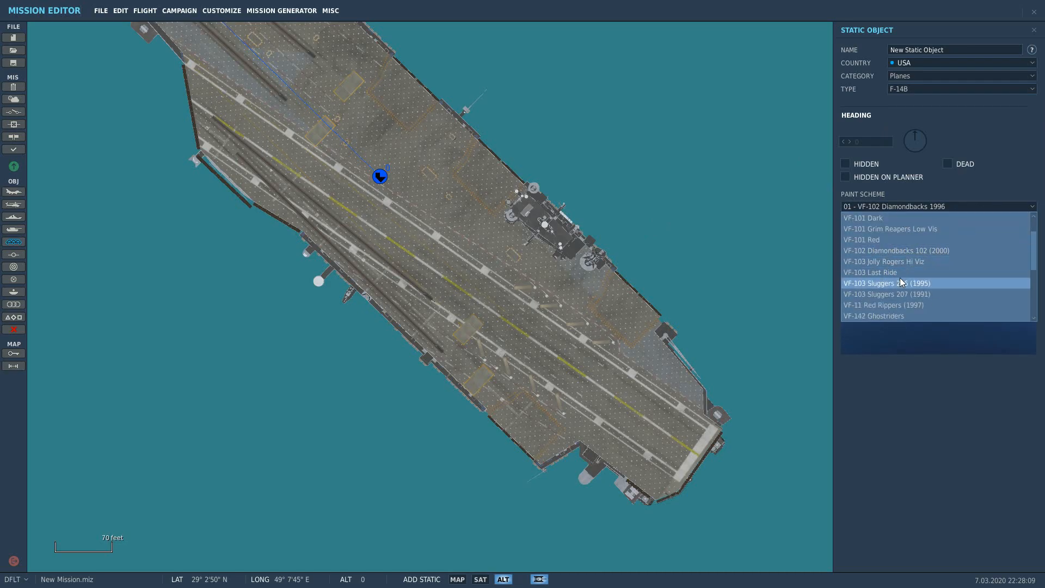
pyautogui.scroll(-1, 959, 287)
pyautogui.scroll(-3, 945, 305)
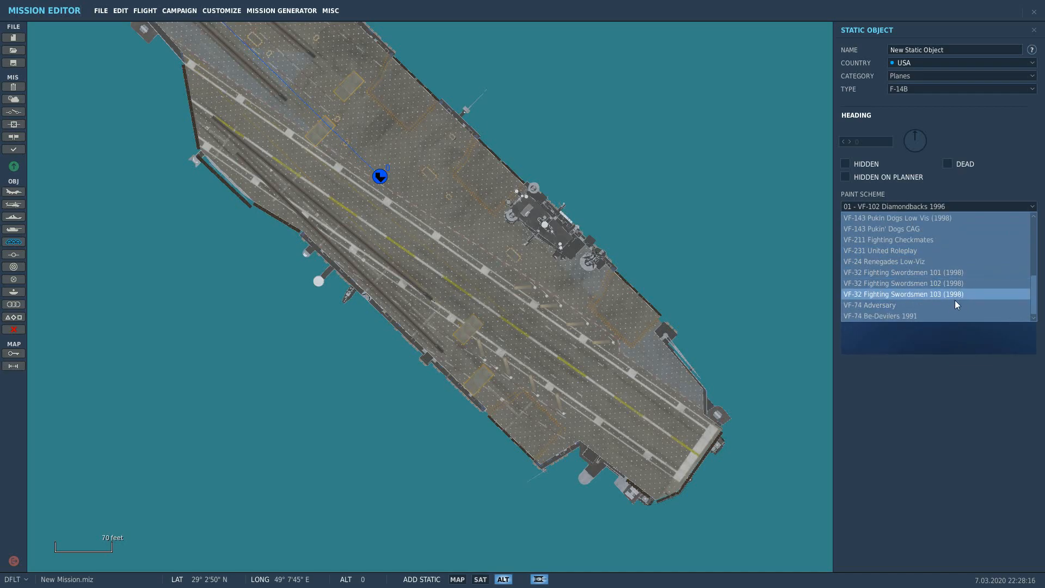
pyautogui.click(959, 284)
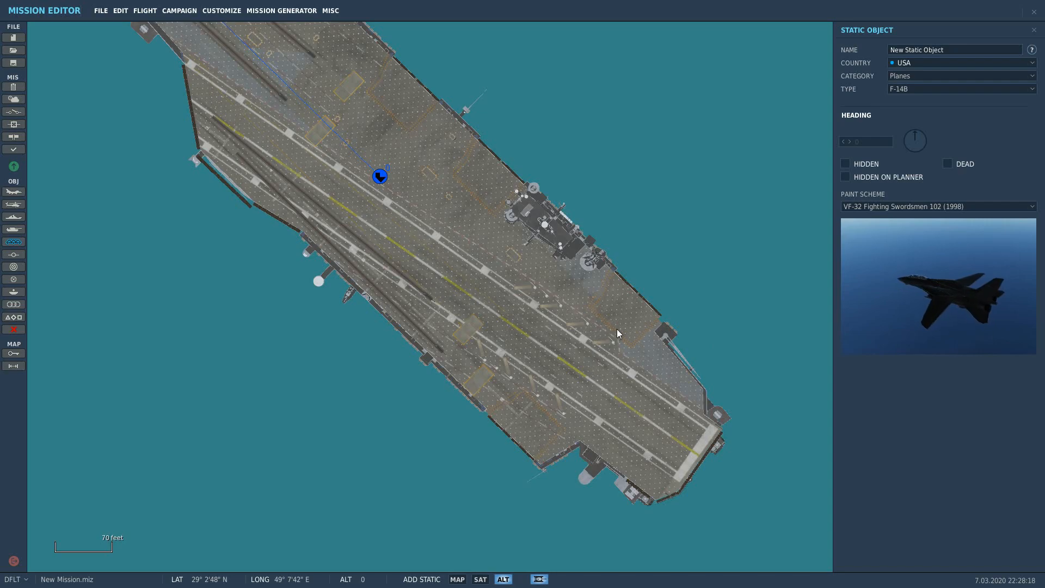
pyautogui.scroll(1, 583, 343)
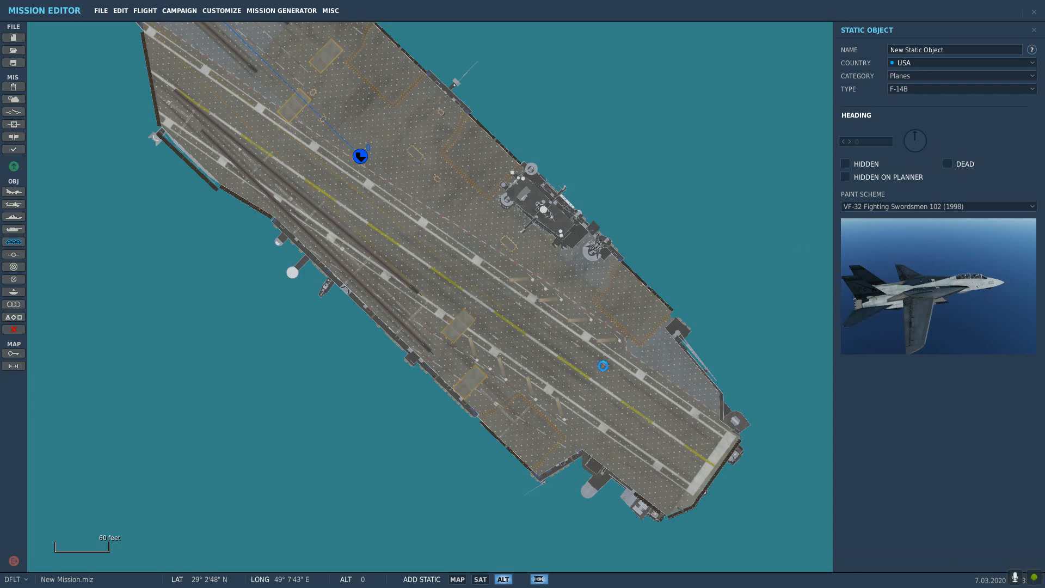
pyautogui.click(603, 366)
pyautogui.scroll(4, 621, 364)
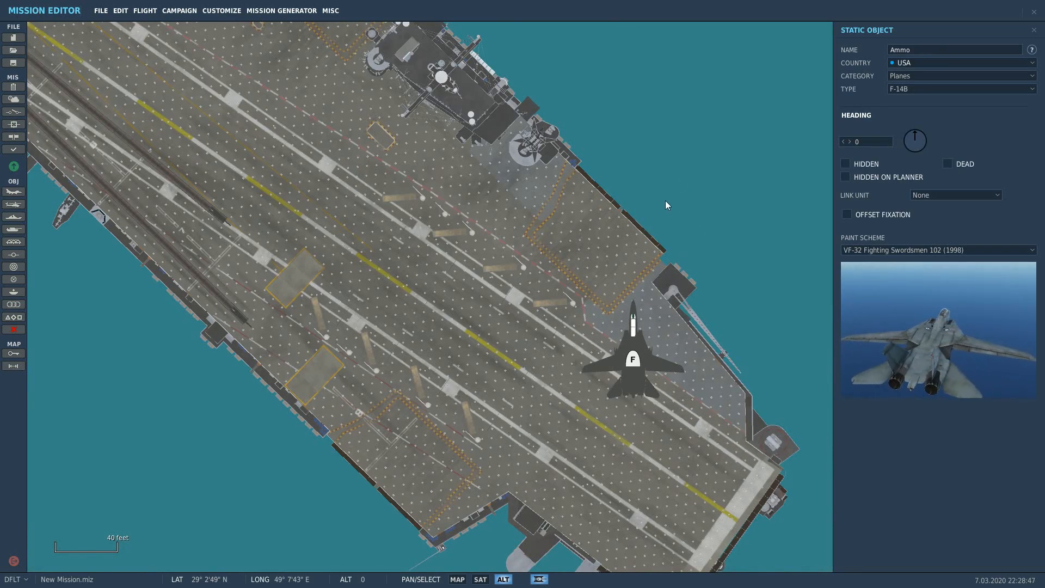
# Step: Rotate the static F-14B to heading 255 and enable its offset fixation
pyautogui.moveTo(914, 138)
pyautogui.mouseDown()
pyautogui.moveTo(904, 131)
pyautogui.moveTo(895, 146)
pyautogui.mouseUp()
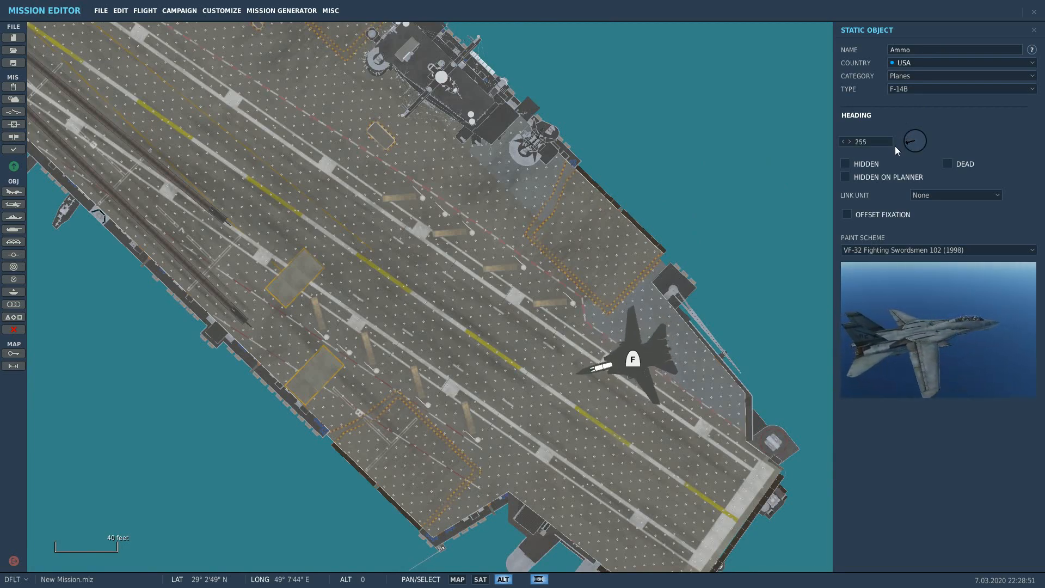
pyautogui.click(847, 214)
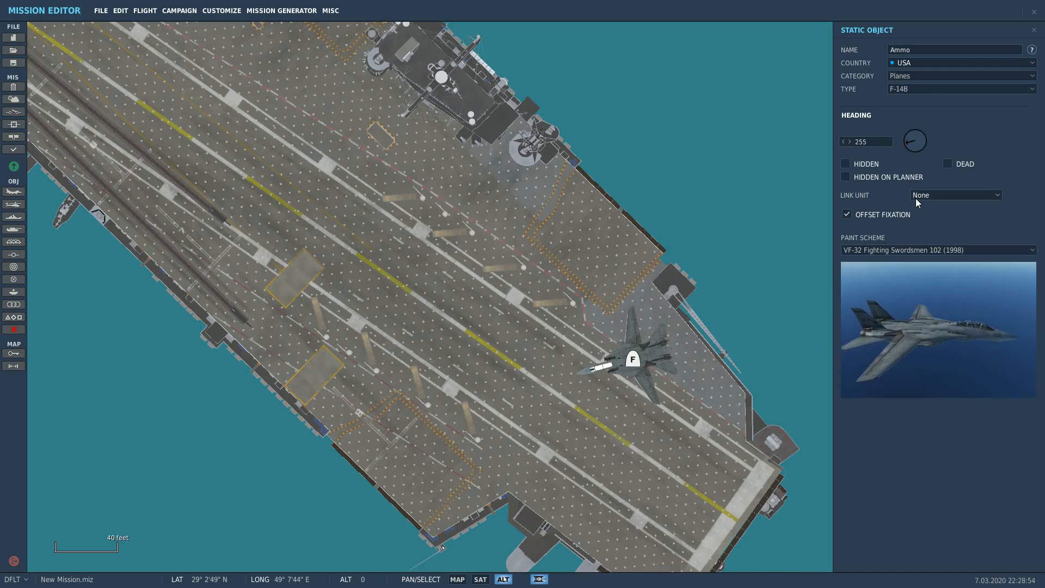
# Step: Move the static F-14B to the starboard edge of the carrier's aft deck, beside the rear elevator
pyautogui.scroll(1, 690, 411)
pyautogui.moveTo(644, 438); pyautogui.dragTo(673, 328)
pyautogui.moveTo(734, 410); pyautogui.dragTo(652, 377)
pyautogui.moveTo(567, 205); pyautogui.dragTo(649, 229)
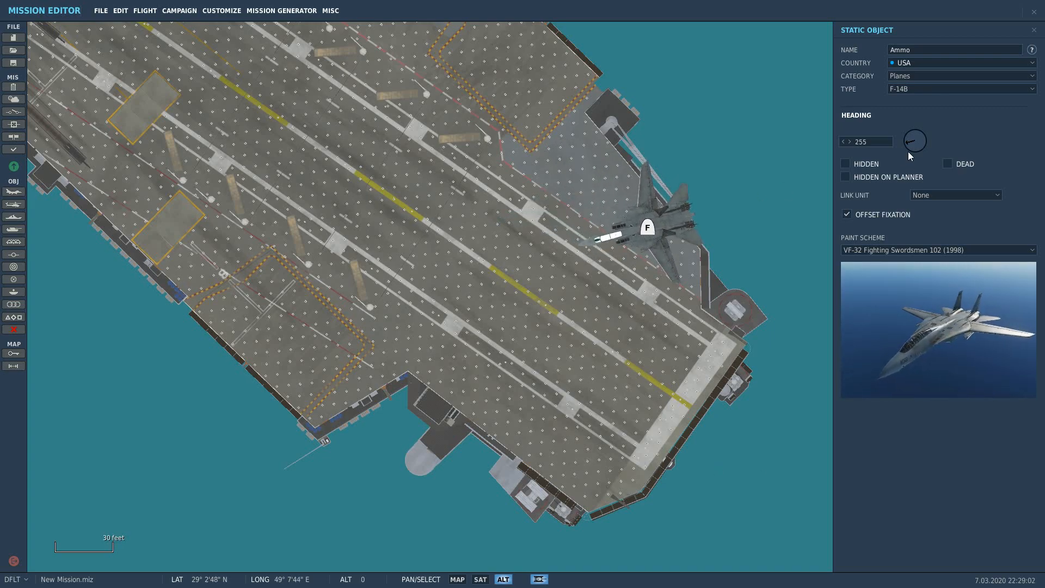
# Step: Set the static F-14B's heading to 268 and nudge it slightly forward along the starboard edge of the aft deck
pyautogui.moveTo(912, 141); pyautogui.dragTo(913, 144)
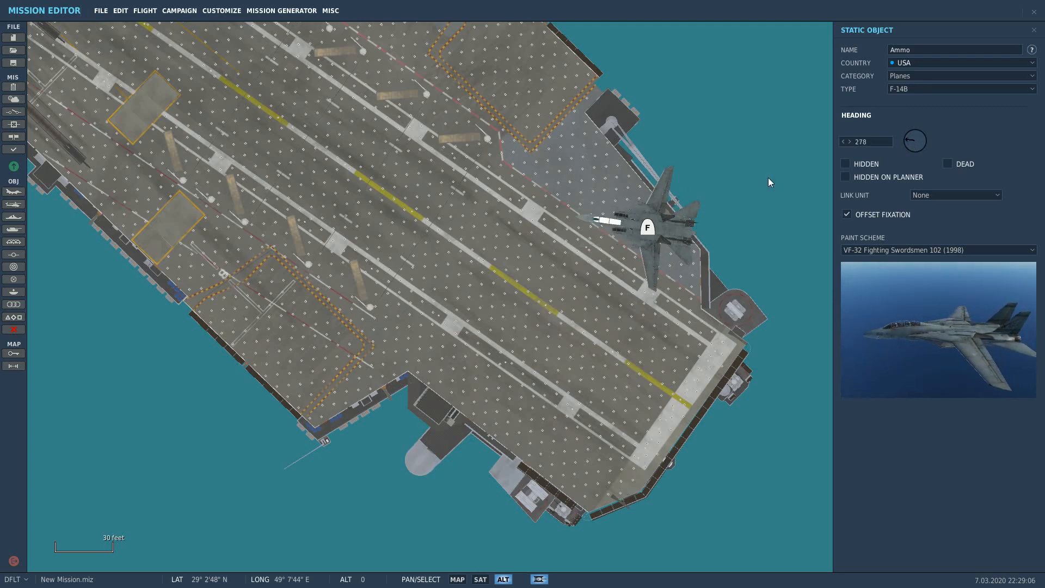
pyautogui.moveTo(651, 228)
pyautogui.mouseDown()
pyautogui.moveTo(666, 229)
pyautogui.moveTo(648, 216)
pyautogui.mouseUp()
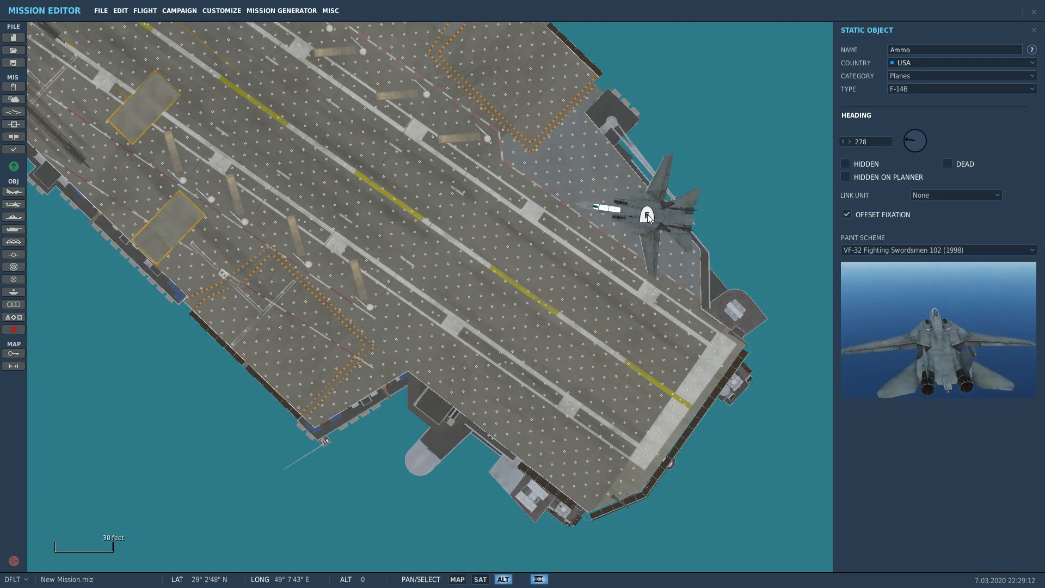
pyautogui.moveTo(904, 139); pyautogui.dragTo(903, 141)
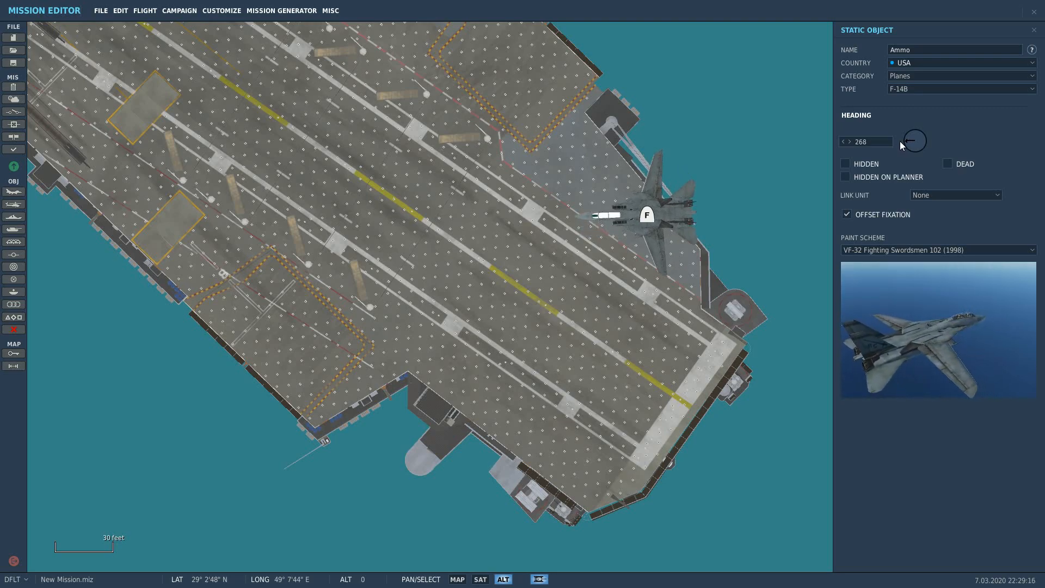
pyautogui.moveTo(647, 214); pyautogui.dragTo(649, 212)
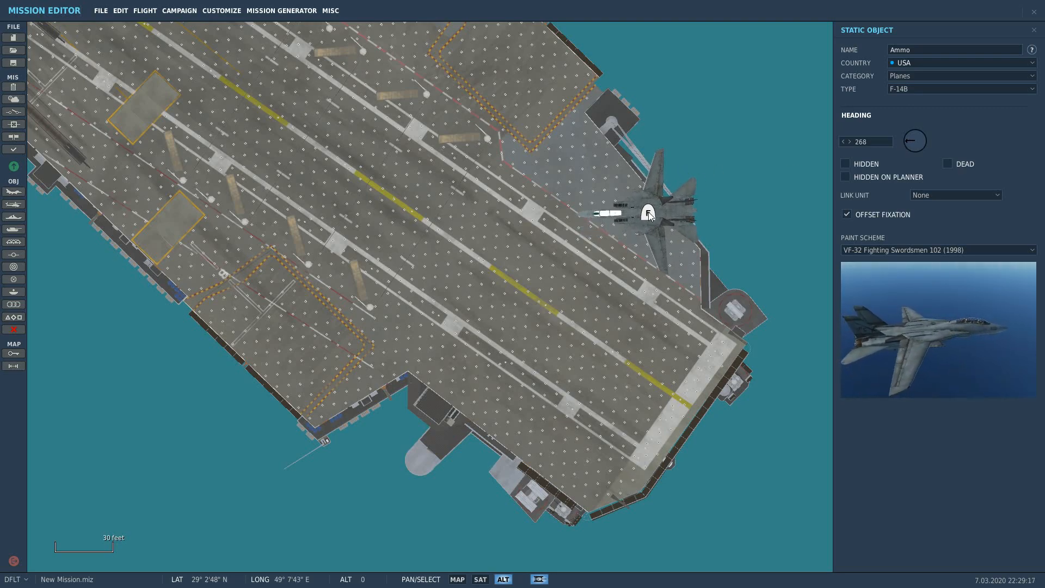
# Step: Add a second static F-14B with paint scheme VF-32 Fighting Swordsmen 102 (1998) at heading 248, just forward of the first on the starboard edge
pyautogui.moveTo(468, 208); pyautogui.dragTo(527, 254)
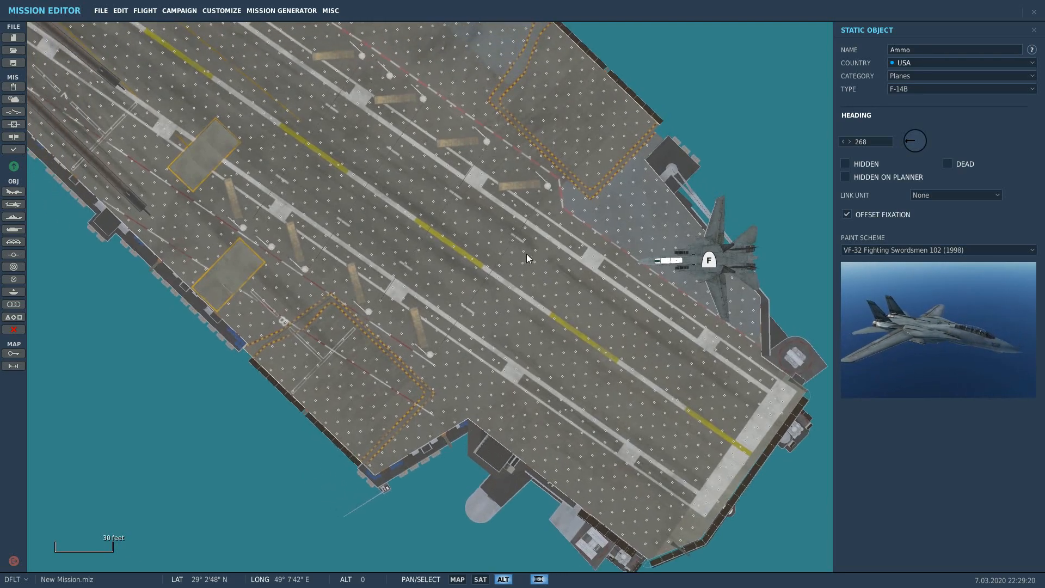
pyautogui.click(18, 243)
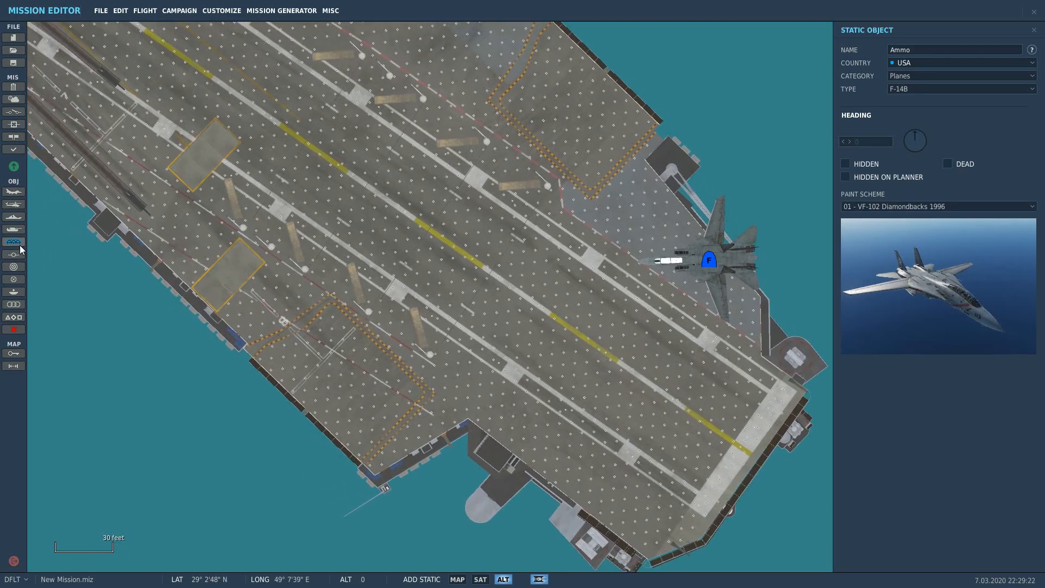
pyautogui.click(964, 207)
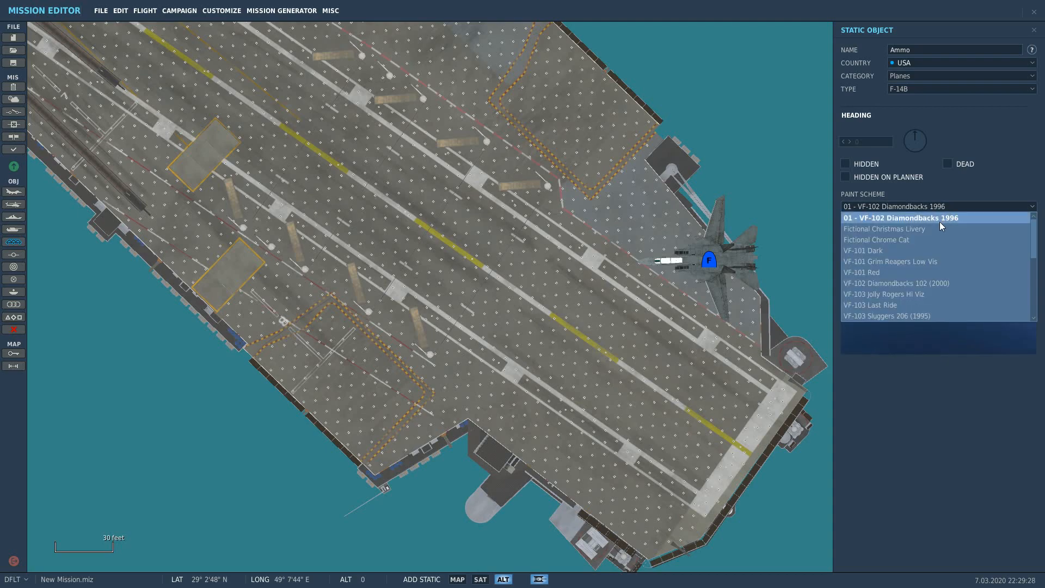
pyautogui.scroll(-2, 926, 304)
pyautogui.scroll(-3, 926, 304)
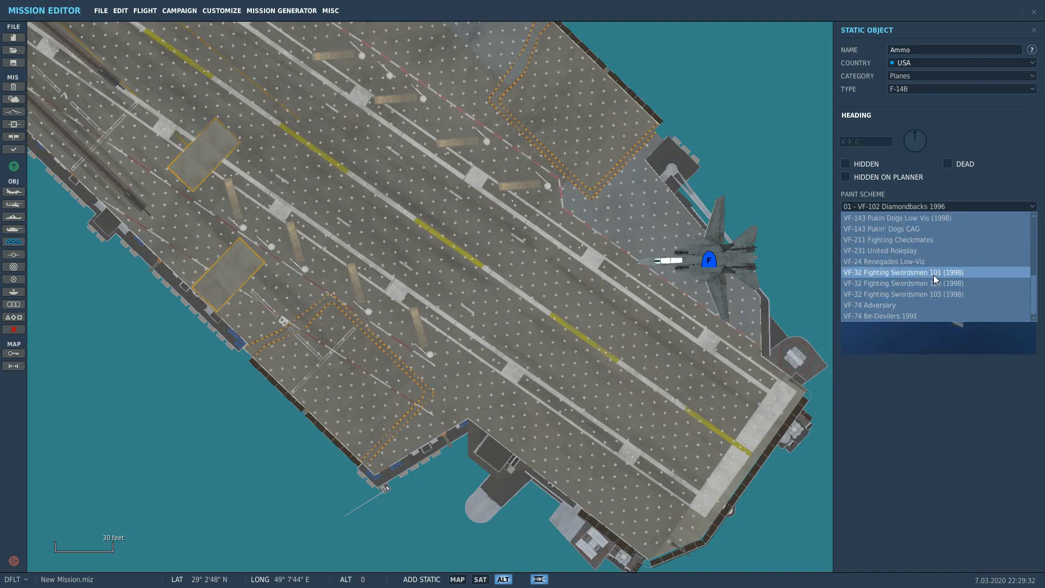
pyautogui.click(927, 283)
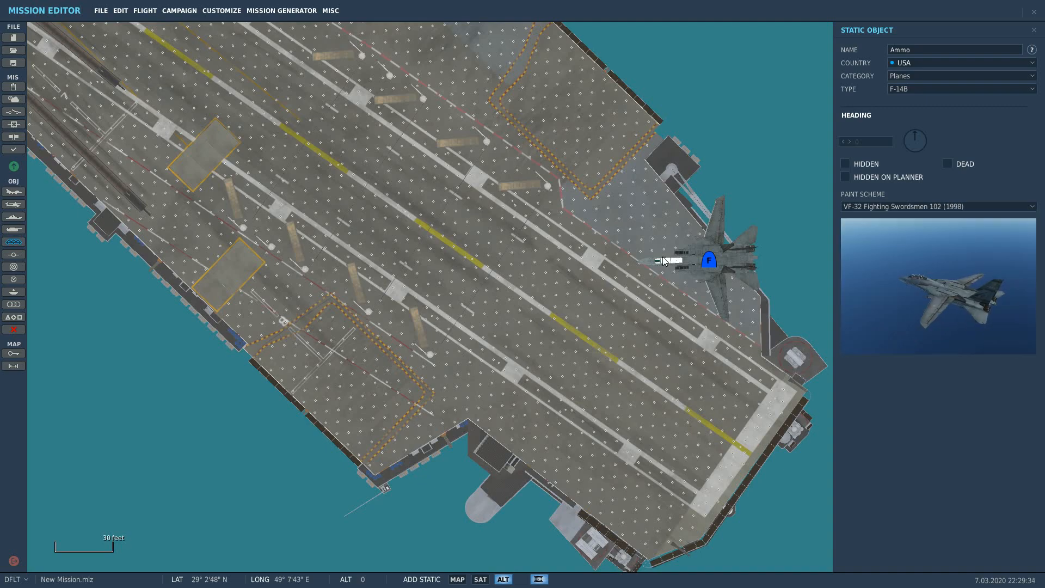
pyautogui.click(604, 200)
pyautogui.moveTo(605, 203); pyautogui.dragTo(646, 199)
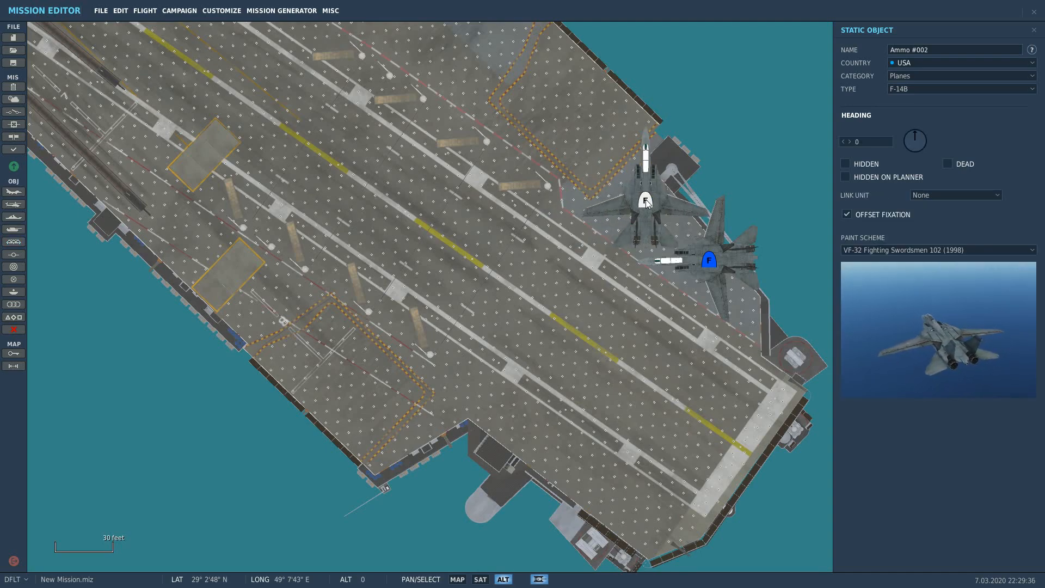
pyautogui.moveTo(914, 135); pyautogui.dragTo(879, 156)
pyautogui.moveTo(655, 200); pyautogui.dragTo(655, 190)
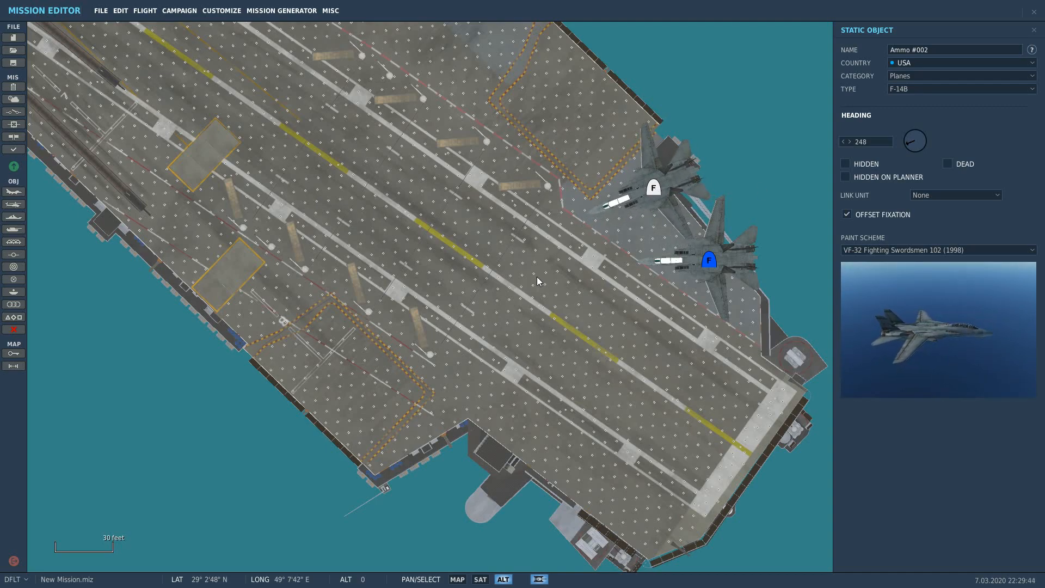
# Step: Add a third static F-14B in the VF-32 Fighting Swordsmen 102 (1998) scheme at heading 226, forward of the second on the starboard edge
pyautogui.moveTo(537, 278); pyautogui.dragTo(512, 301)
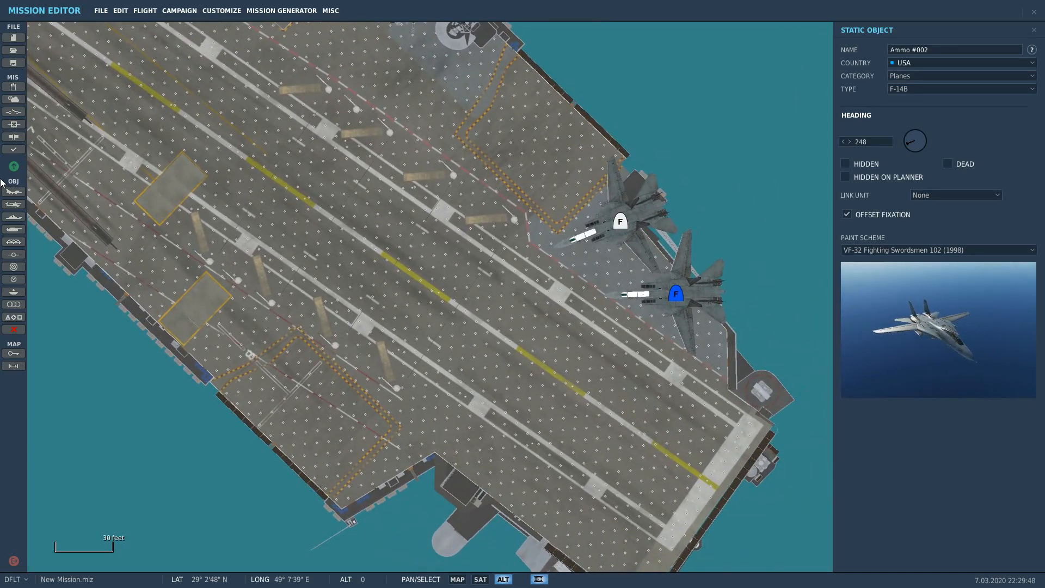
pyautogui.click(13, 242)
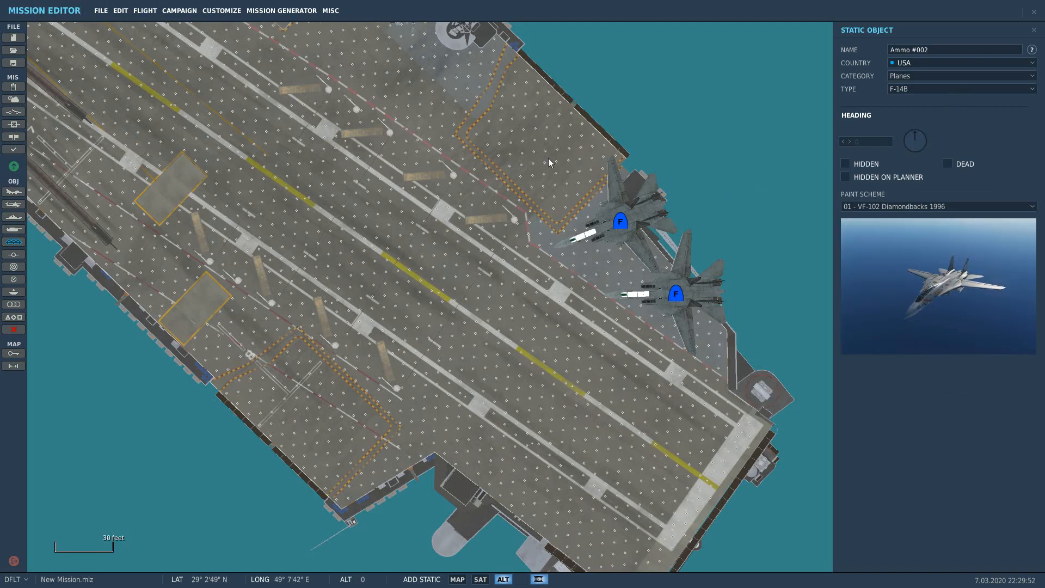
pyautogui.click(949, 210)
pyautogui.click(909, 288)
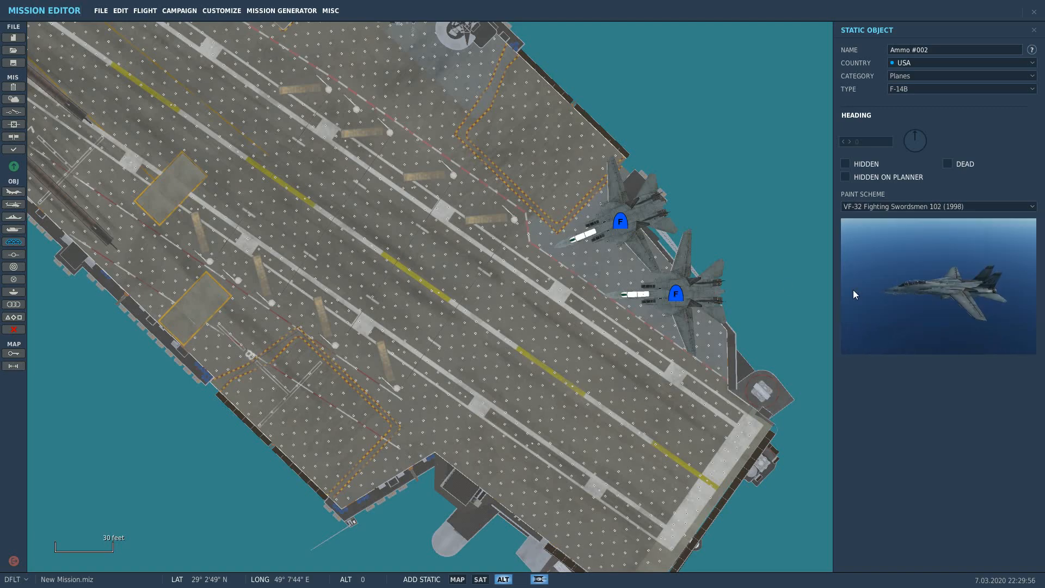
pyautogui.click(559, 174)
pyautogui.moveTo(900, 140); pyautogui.dragTo(886, 172)
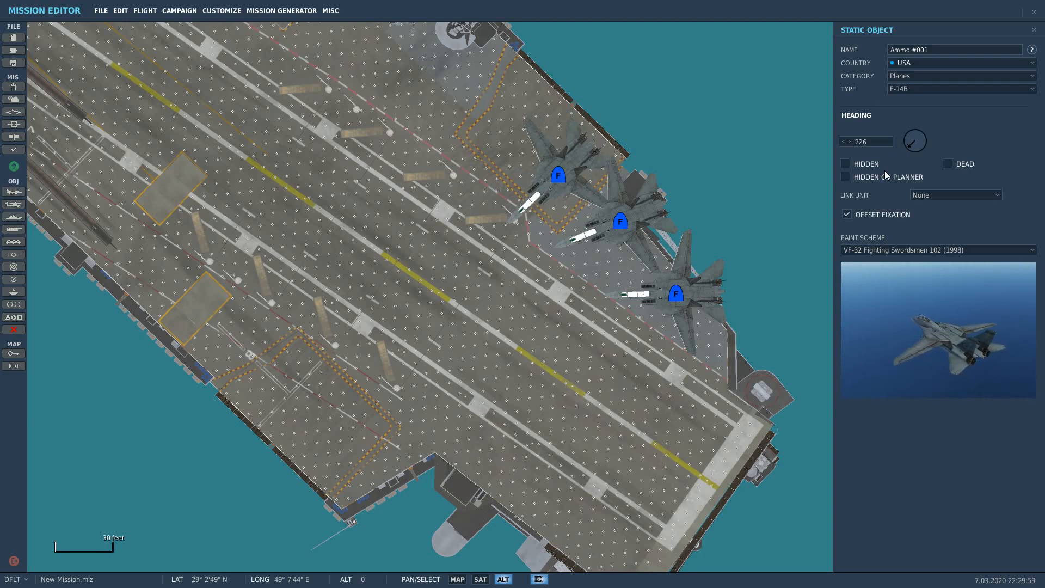
pyautogui.moveTo(559, 177); pyautogui.dragTo(581, 141)
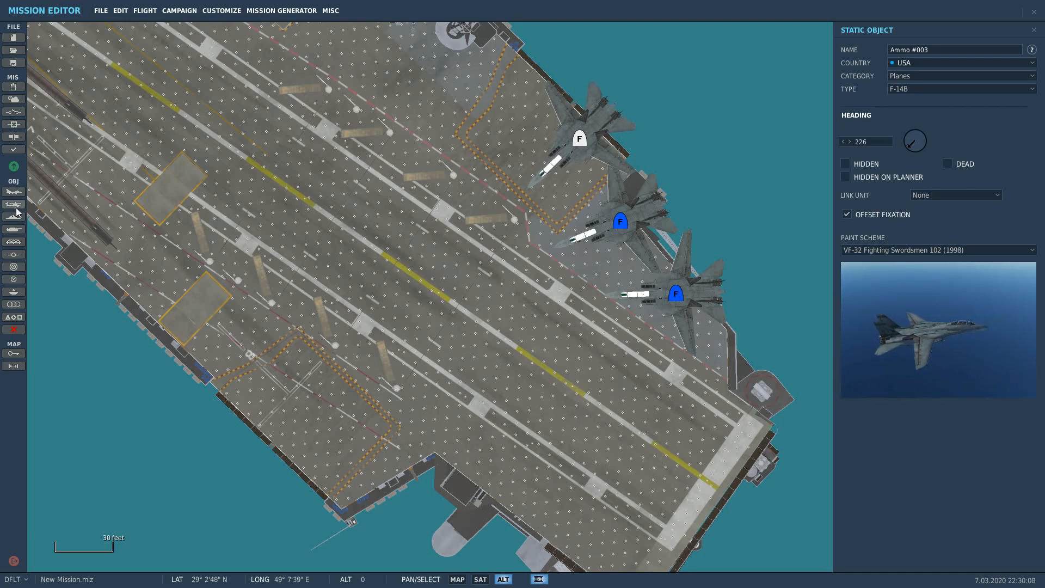
# Step: Add a fourth static F-14B in the VF-32 Fighting Swordsmen 102 (1998) scheme at heading 45 on the port edge of the aft deck
pyautogui.click(20, 241)
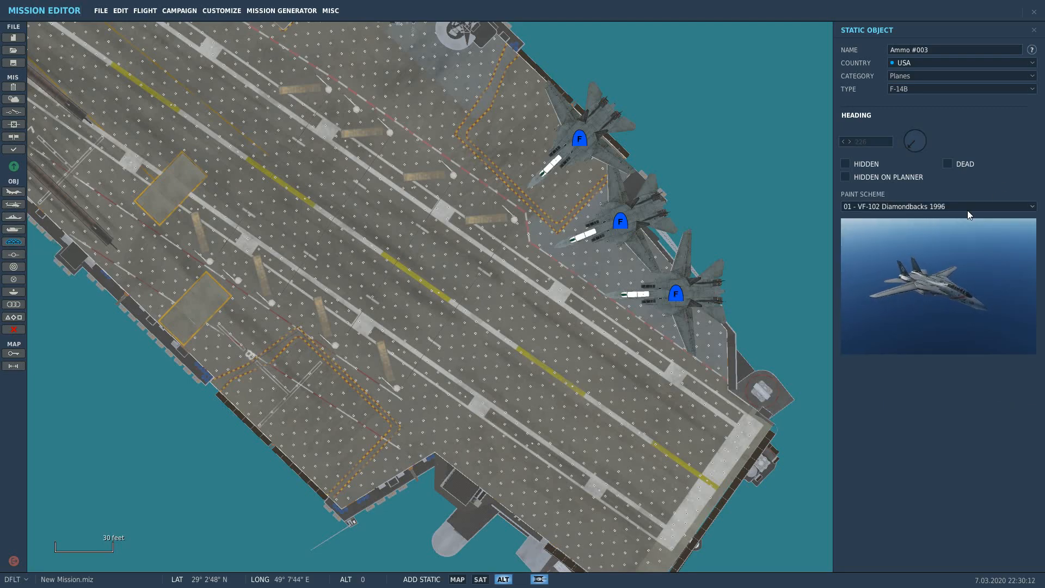
pyautogui.click(967, 209)
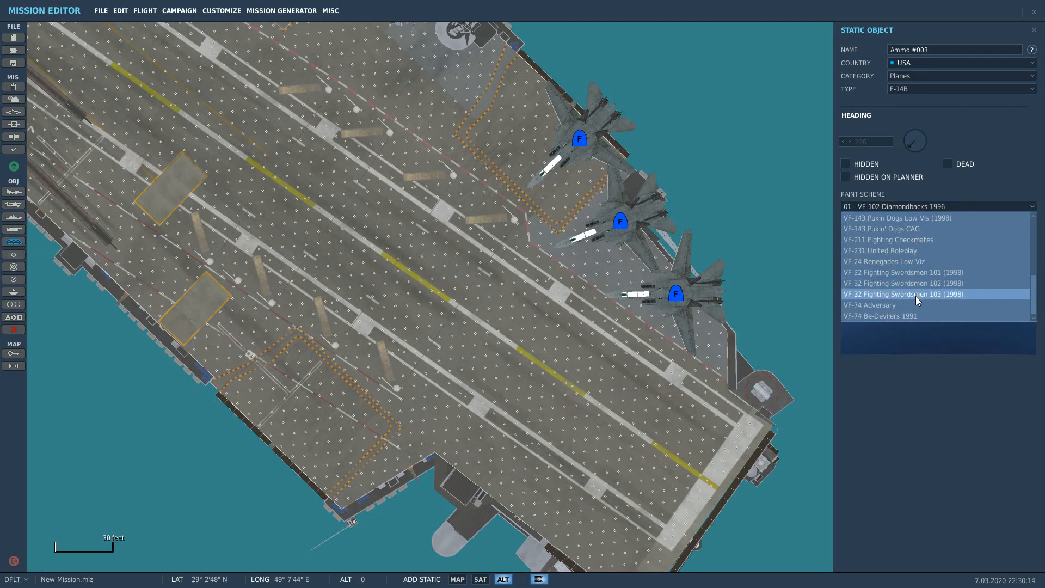
pyautogui.click(911, 283)
pyautogui.click(505, 116)
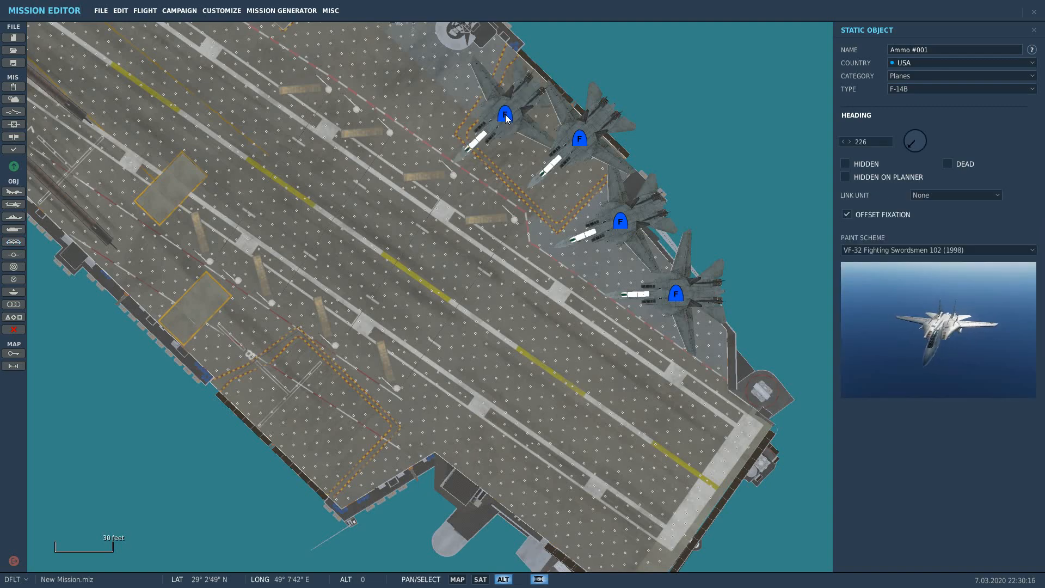
pyautogui.moveTo(506, 116)
pyautogui.mouseDown()
pyautogui.moveTo(526, 96)
pyautogui.moveTo(508, 108)
pyautogui.moveTo(363, 427)
pyautogui.moveTo(338, 441)
pyautogui.moveTo(334, 429)
pyautogui.mouseUp()
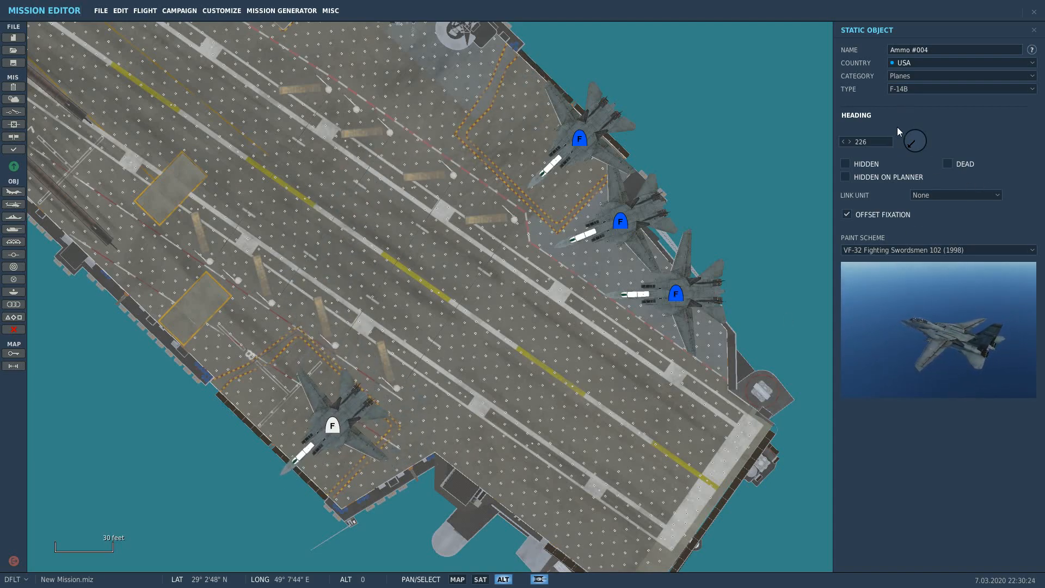
pyautogui.moveTo(902, 143); pyautogui.dragTo(921, 134)
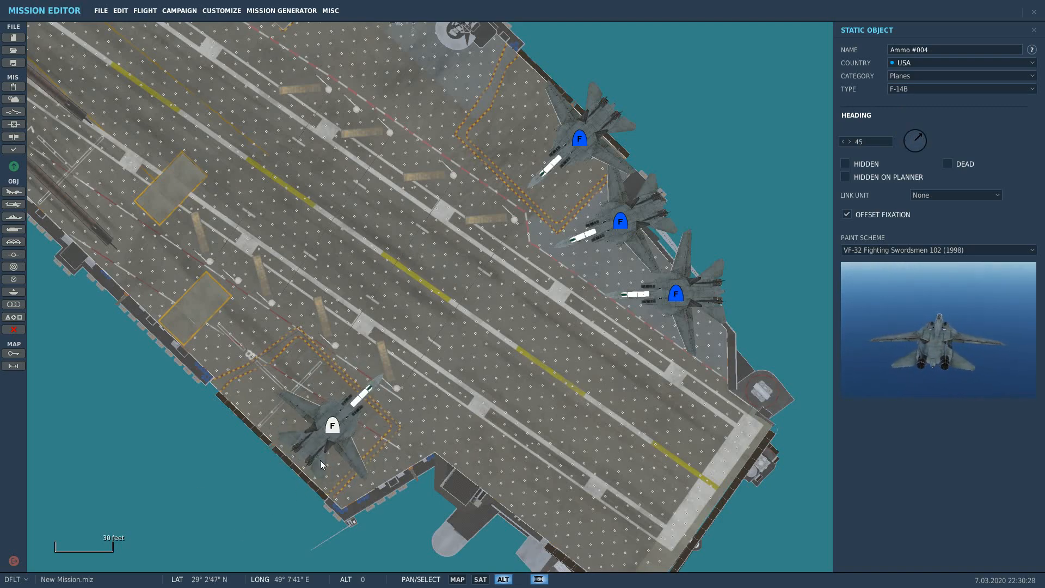
pyautogui.moveTo(334, 428); pyautogui.dragTo(321, 458)
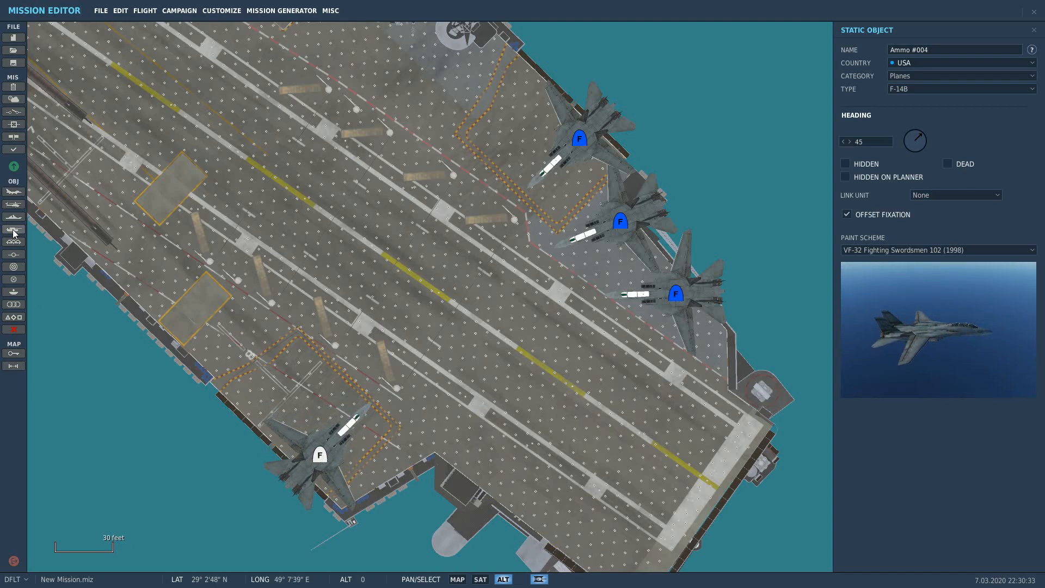
# Step: Start adding another static plane for the carrier's forward deck and choose E-2D as its type
pyautogui.moveTo(316, 263); pyautogui.dragTo(405, 214)
pyautogui.scroll(-2, 410, 254)
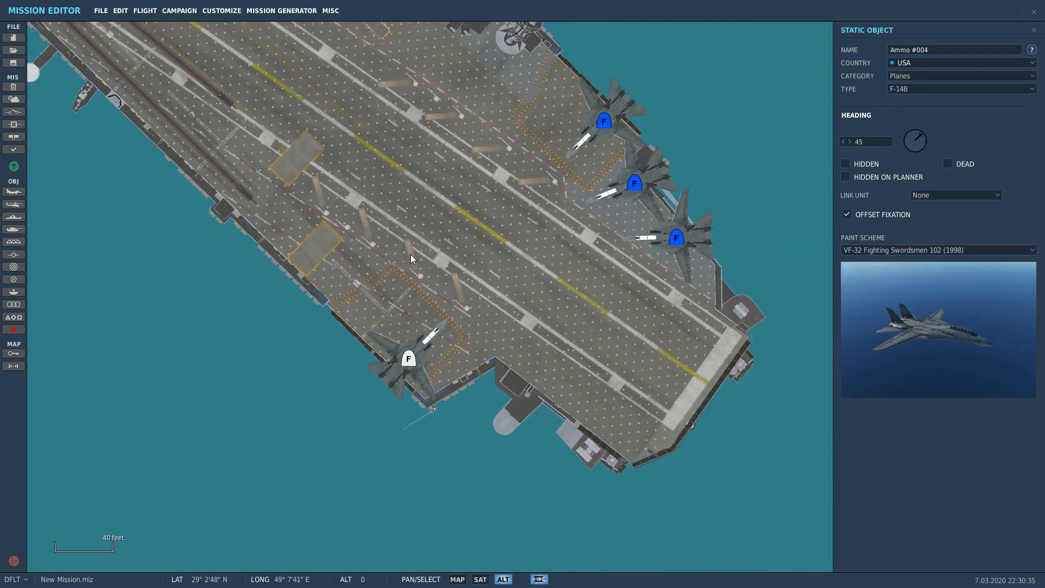
pyautogui.moveTo(384, 179); pyautogui.dragTo(642, 376)
pyautogui.moveTo(446, 228); pyautogui.dragTo(384, 369)
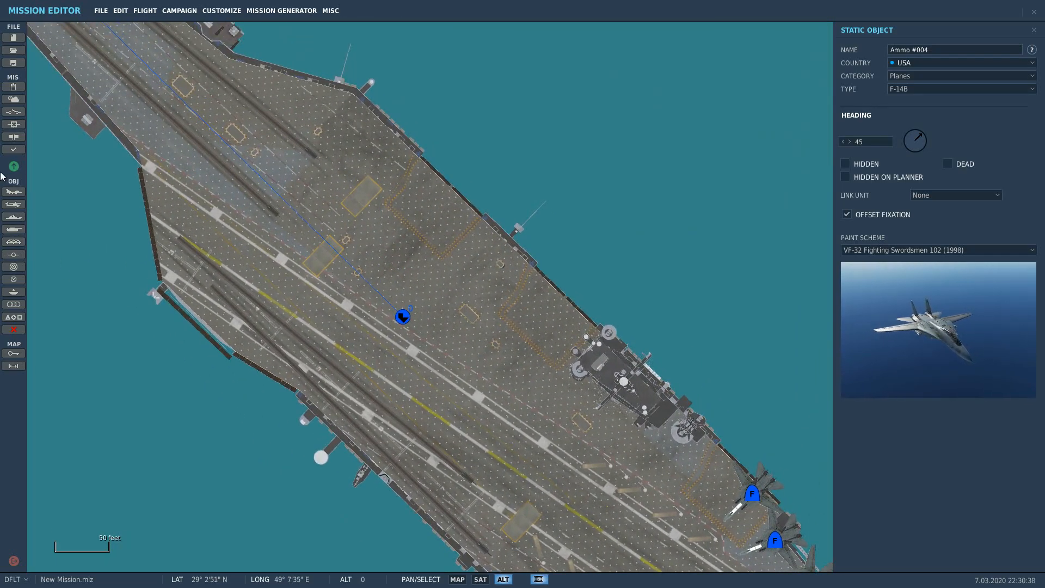
pyautogui.click(14, 243)
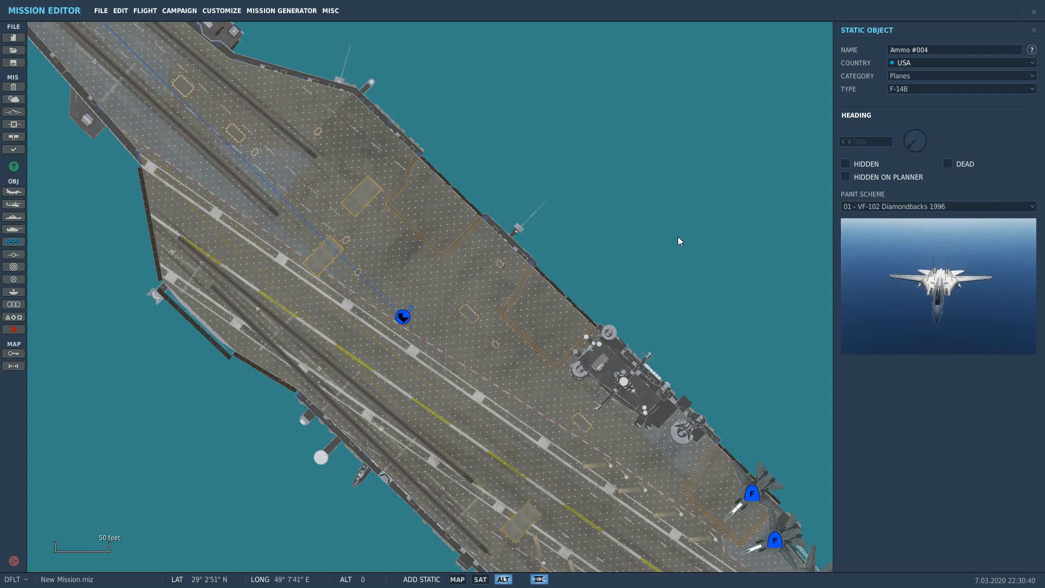
pyautogui.click(996, 90)
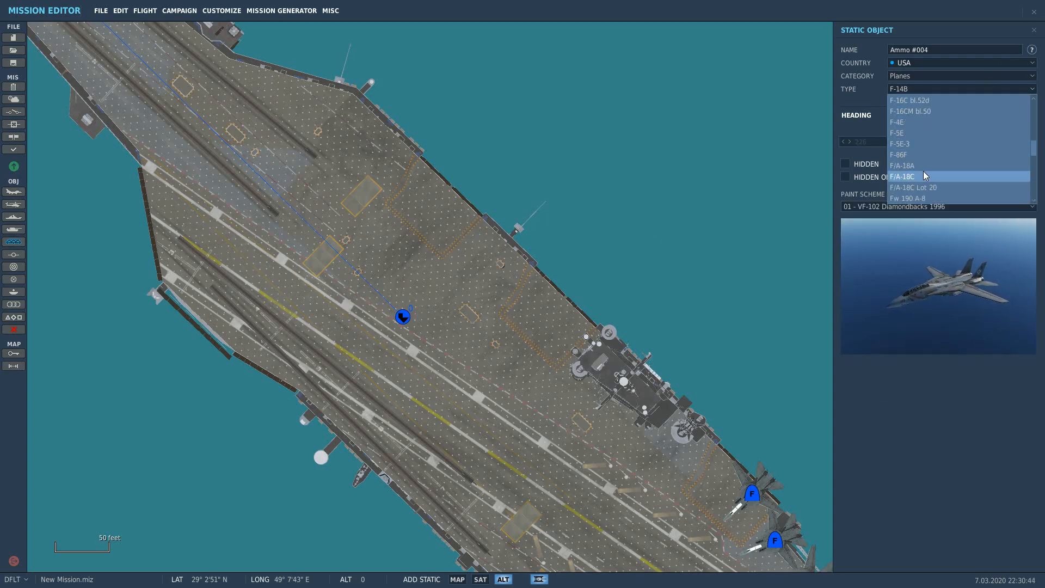
pyautogui.scroll(-3, 916, 186)
pyautogui.scroll(-20, 917, 187)
pyautogui.scroll(20, 912, 196)
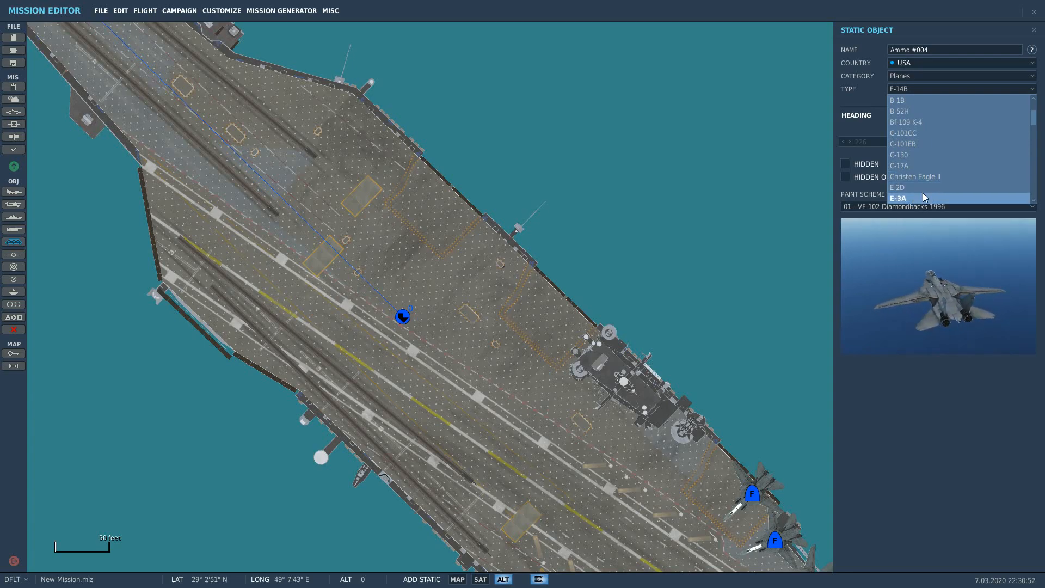
pyautogui.click(924, 198)
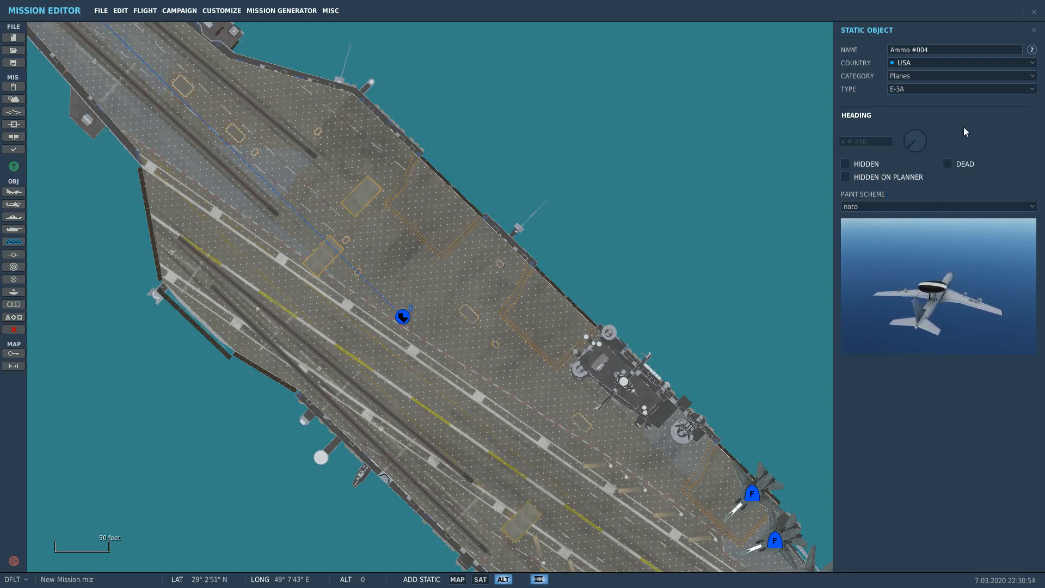
pyautogui.click(1002, 92)
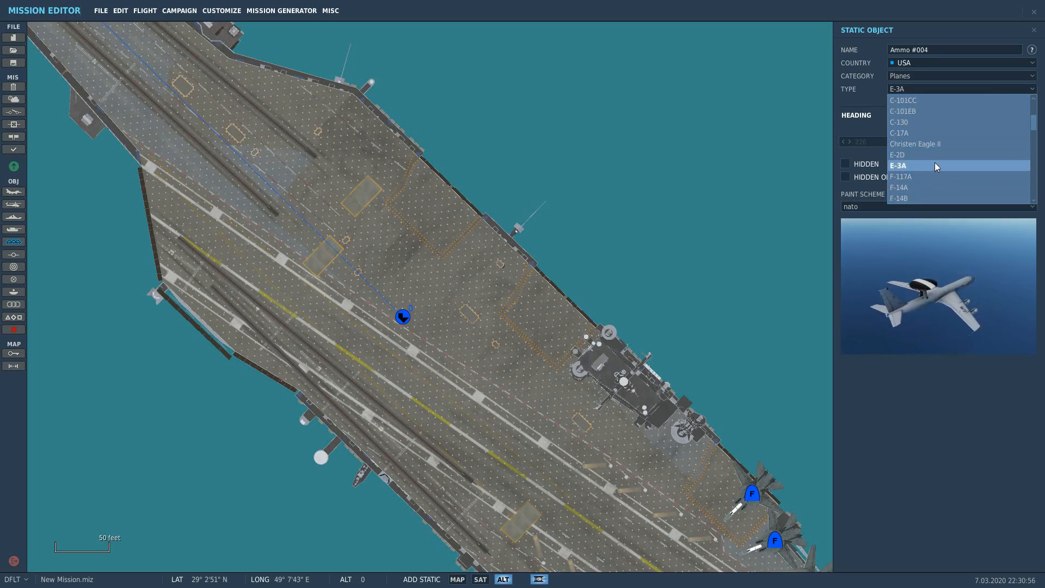
pyautogui.click(941, 155)
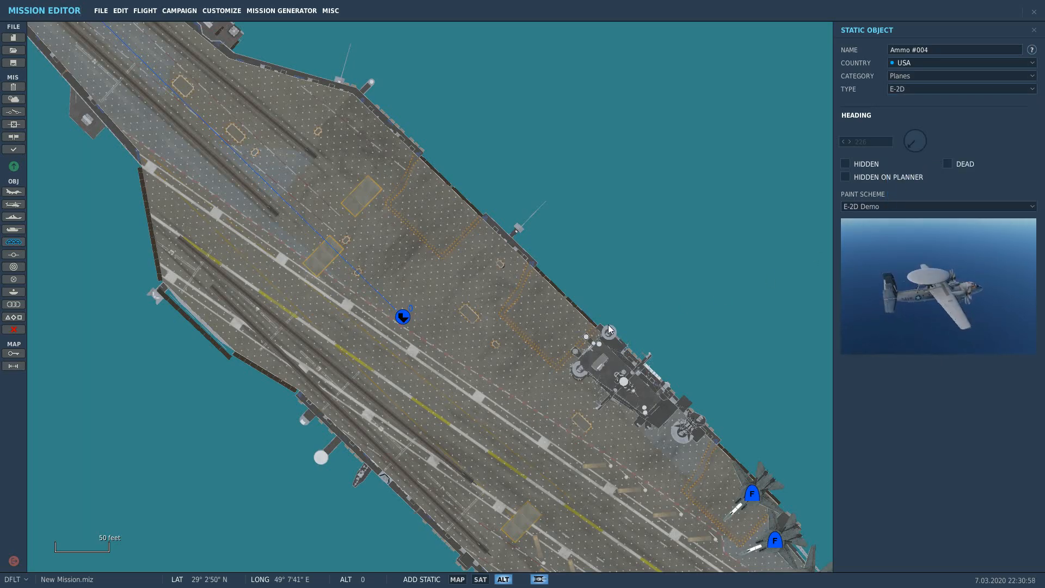
# Step: Place the static E-2D on the starboard deck just forward of the island and link it to Unit #001
pyautogui.scroll(1, 570, 333)
pyautogui.scroll(1, 570, 331)
pyautogui.click(560, 333)
pyautogui.moveTo(560, 331); pyautogui.dragTo(551, 318)
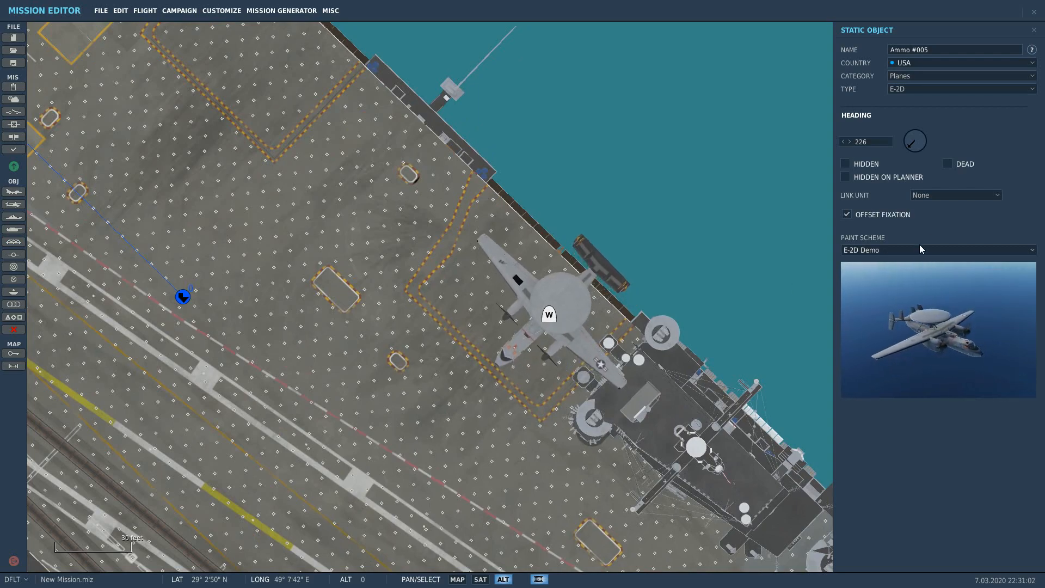
pyautogui.click(964, 196)
pyautogui.click(952, 214)
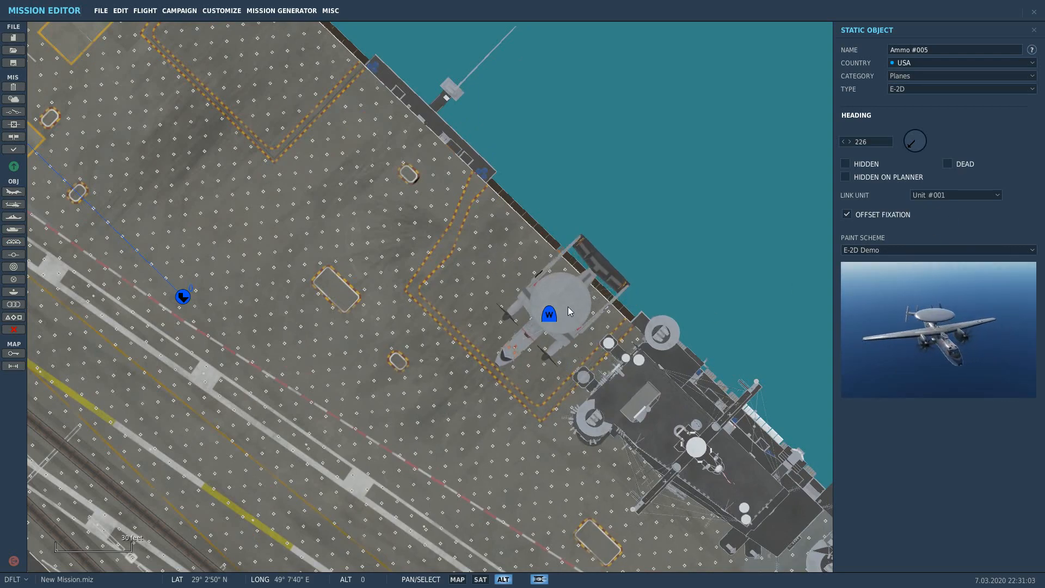
pyautogui.moveTo(546, 317); pyautogui.dragTo(555, 324)
# Step: Link the forwardmost of the three starboard static F-14Bs to Unit #001
pyautogui.scroll(-3, 580, 397)
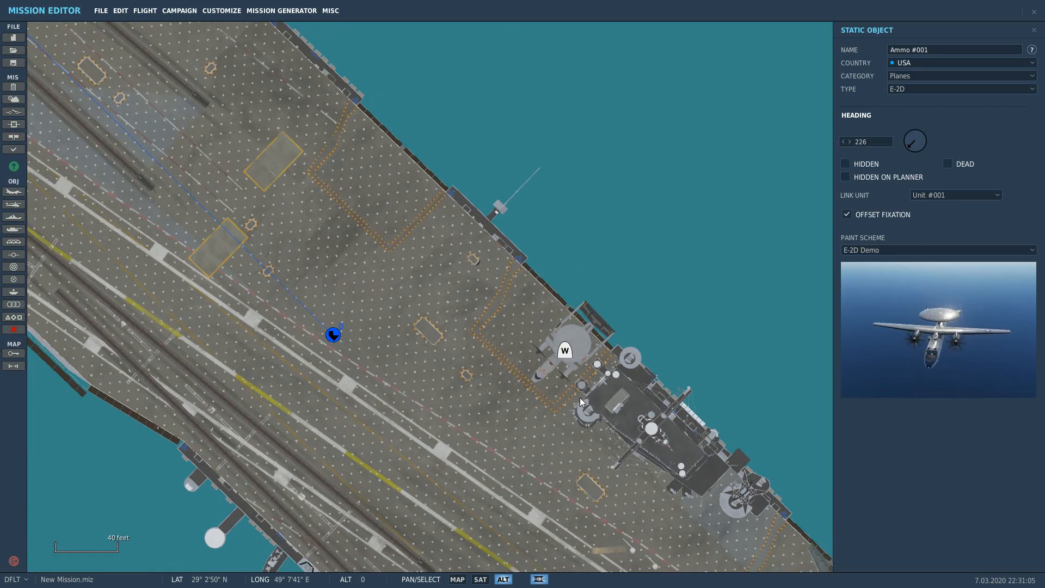
pyautogui.moveTo(610, 478); pyautogui.dragTo(504, 407)
pyautogui.click(537, 369)
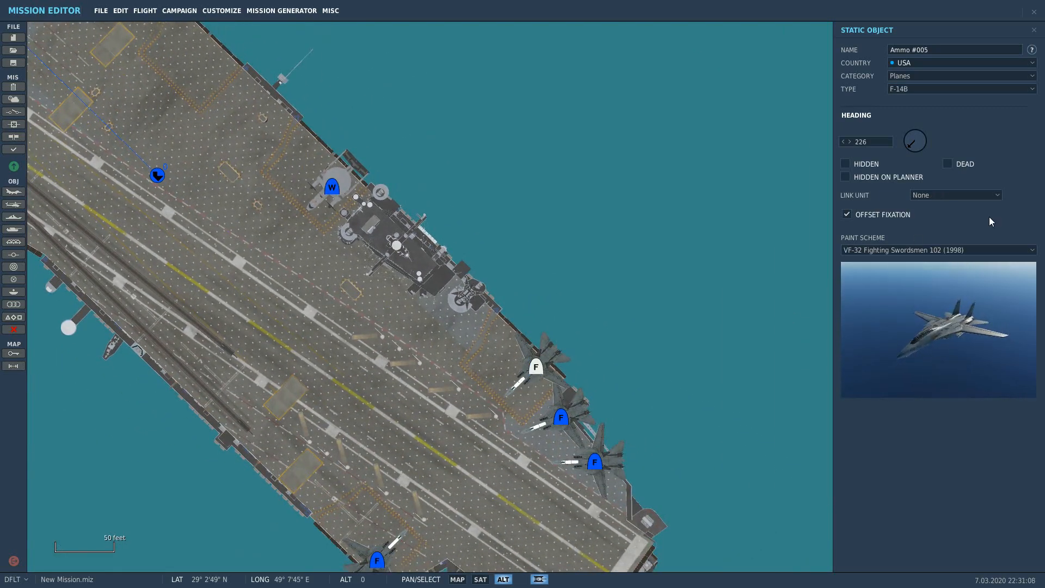
pyautogui.click(991, 195)
pyautogui.click(949, 214)
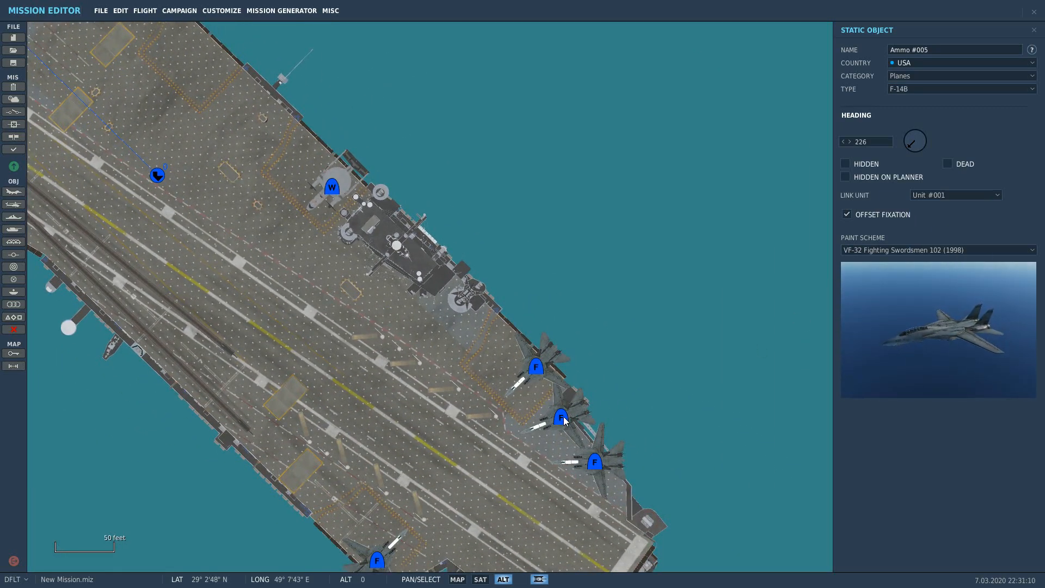
# Step: Link the remaining static F-14Bs, two on the aft starboard edge and one on the port edge, to Unit #001
pyautogui.click(969, 199)
pyautogui.click(948, 214)
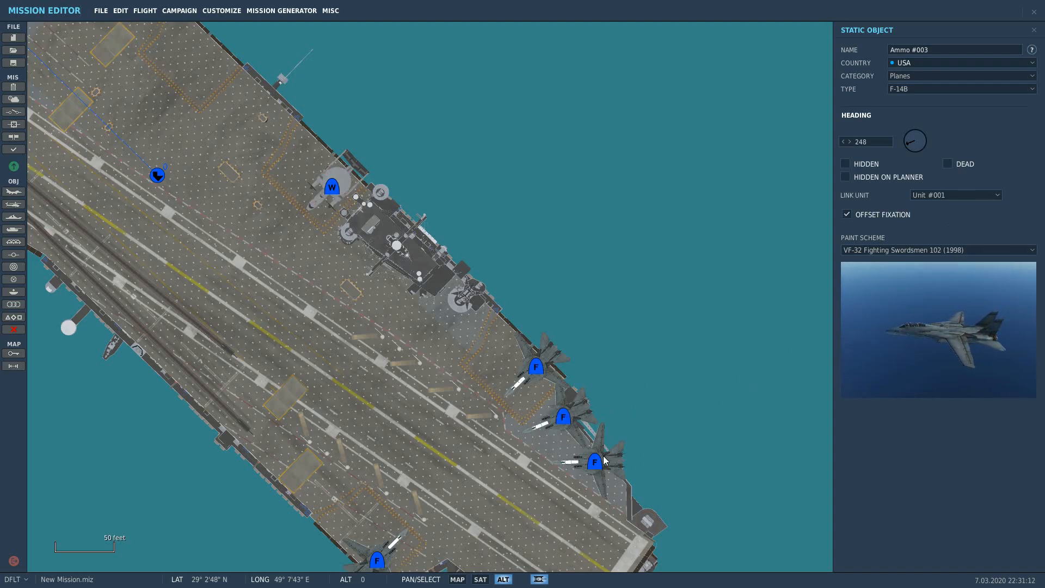
pyautogui.click(958, 195)
pyautogui.click(948, 214)
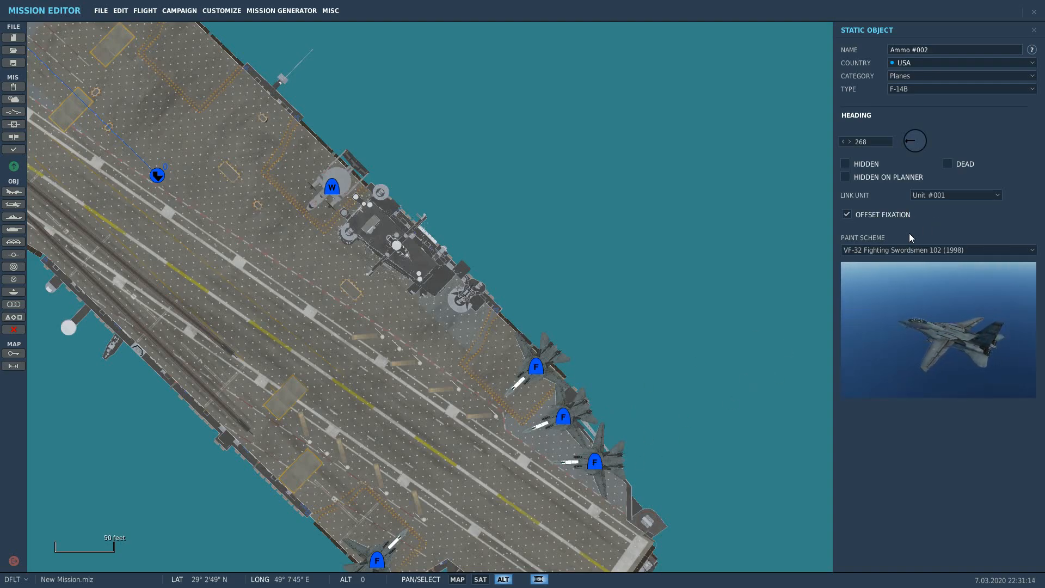
pyautogui.moveTo(380, 430); pyautogui.dragTo(516, 409)
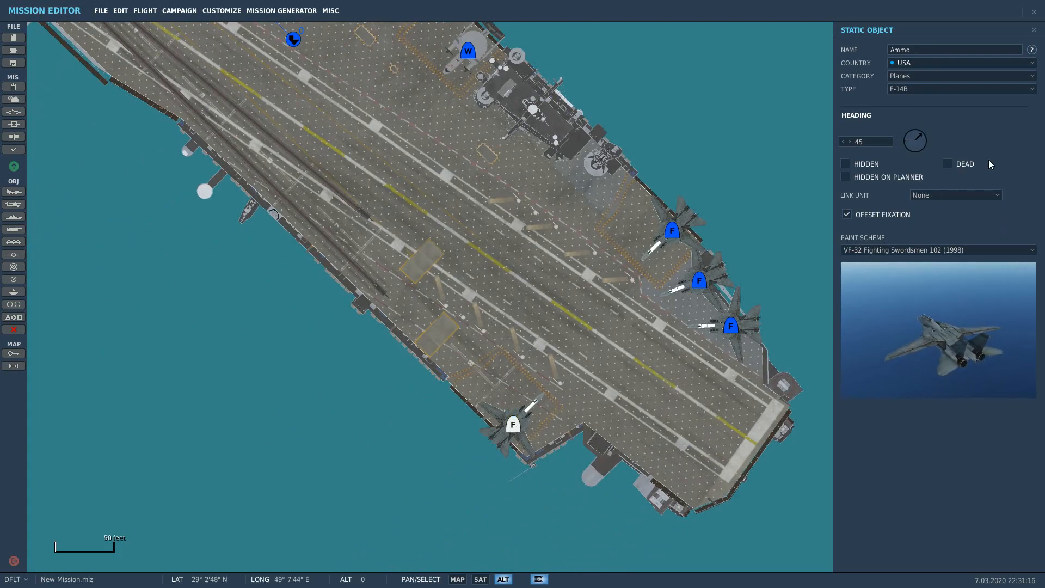
pyautogui.click(984, 192)
pyautogui.click(947, 214)
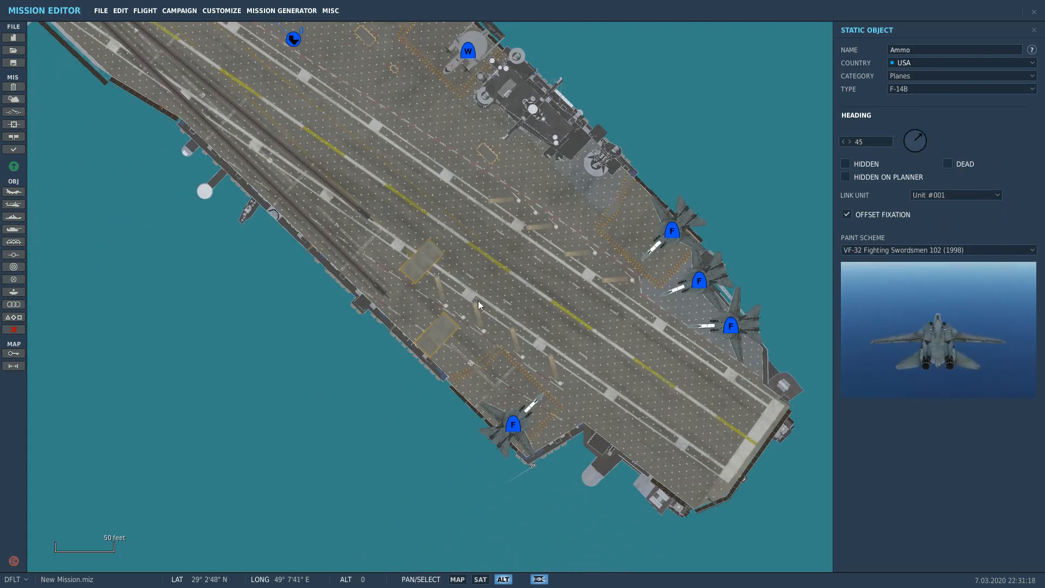
# Step: Start adding another static plane for the deck area by the island and choose S-3B Tanker as its type
pyautogui.moveTo(574, 282); pyautogui.dragTo(482, 238)
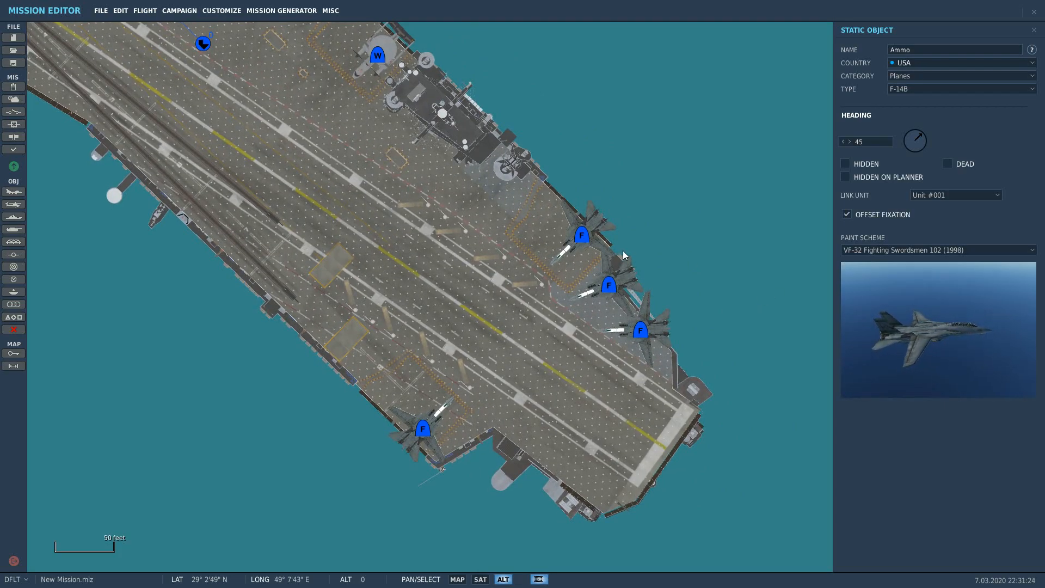
pyautogui.moveTo(487, 256); pyautogui.dragTo(609, 425)
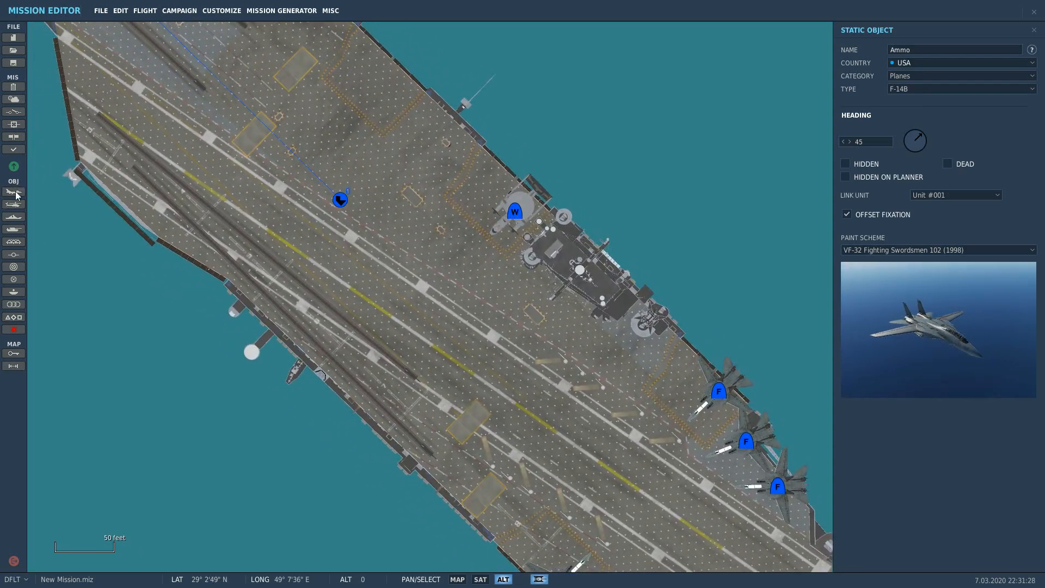
pyautogui.click(18, 242)
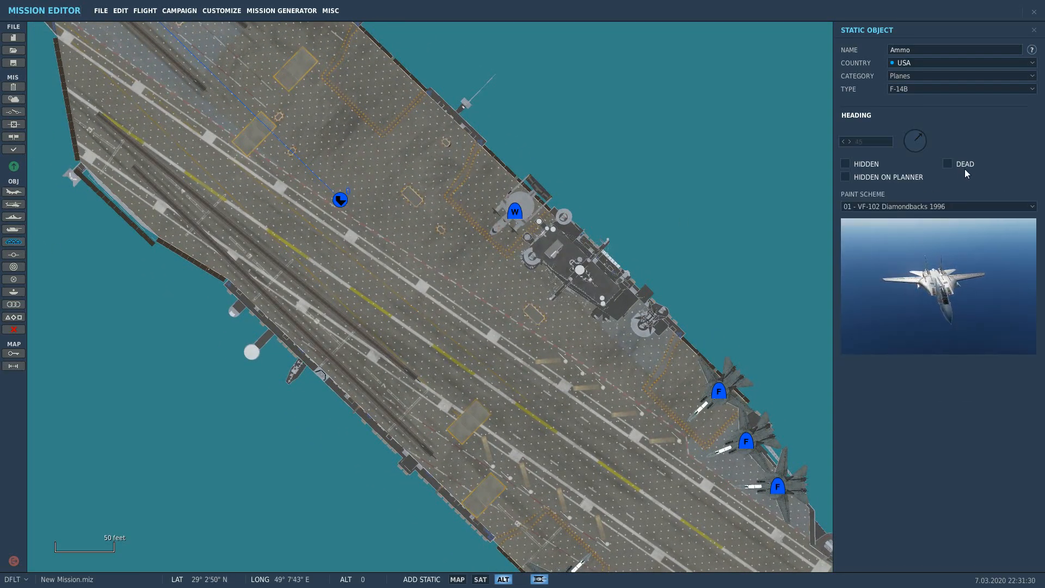
pyautogui.click(1018, 90)
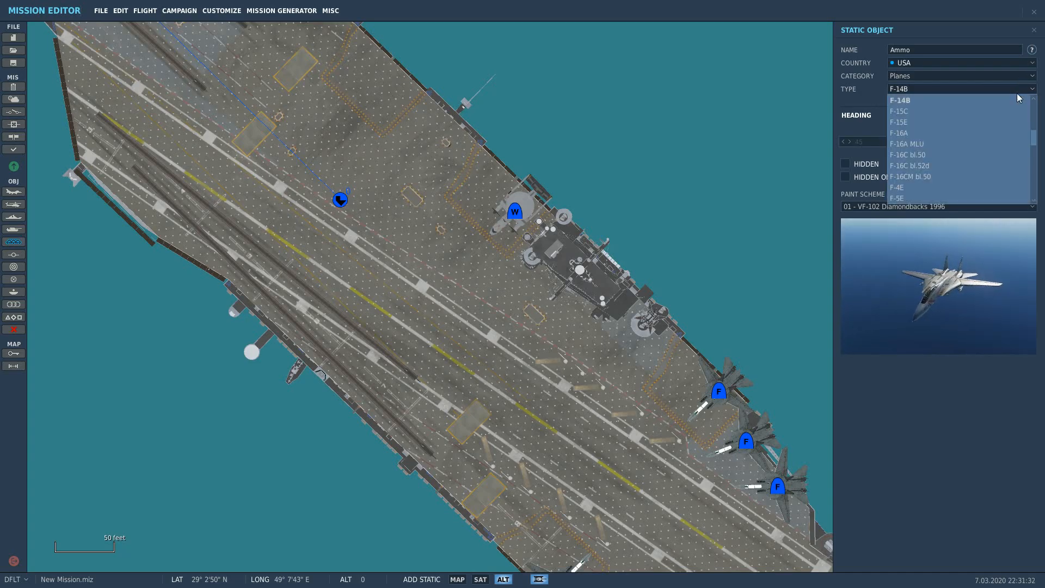
pyautogui.scroll(-5, 941, 152)
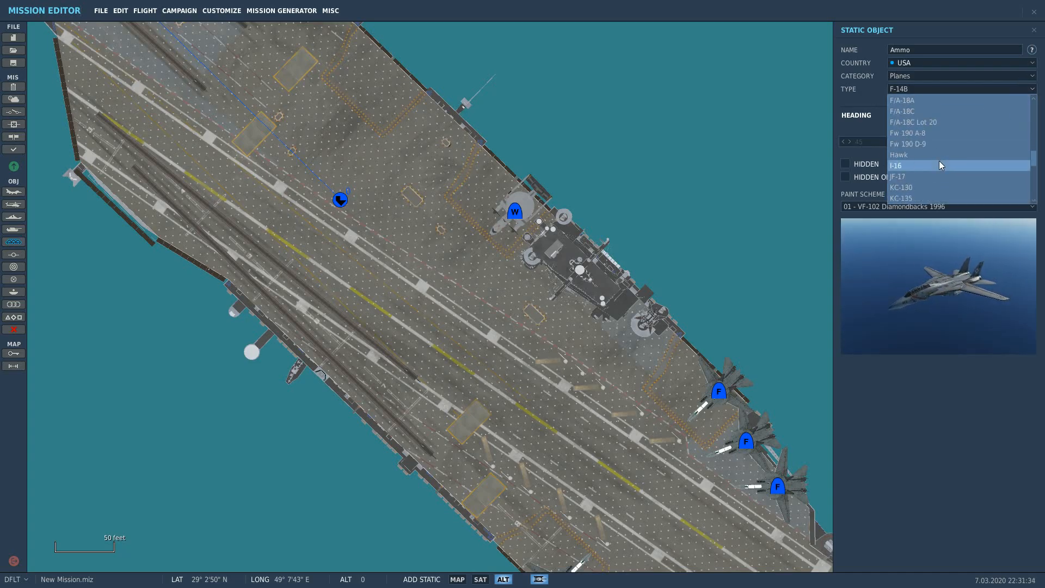
pyautogui.scroll(-3, 937, 165)
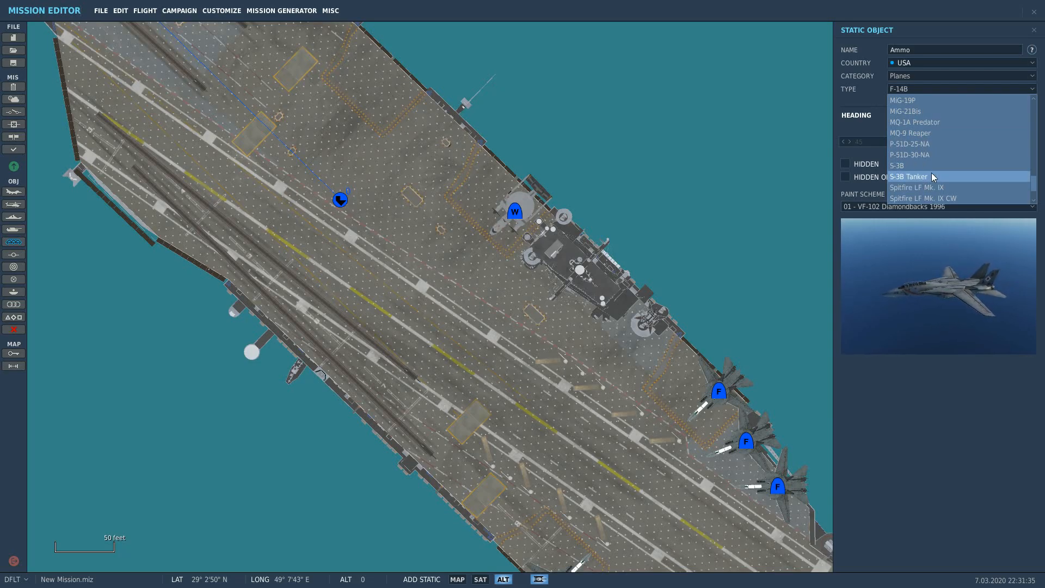
pyautogui.click(938, 165)
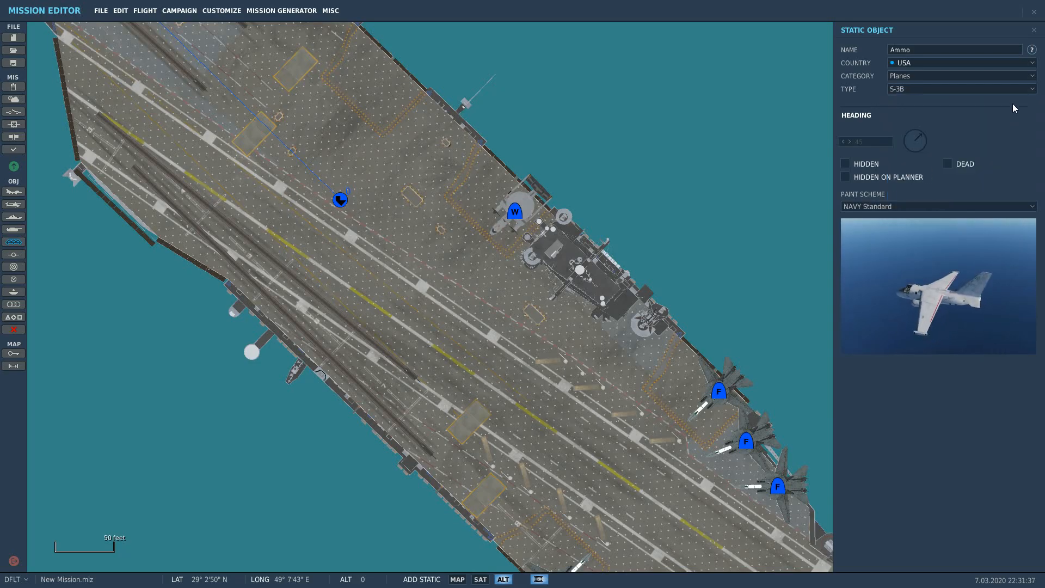
pyautogui.click(1020, 88)
pyautogui.click(920, 177)
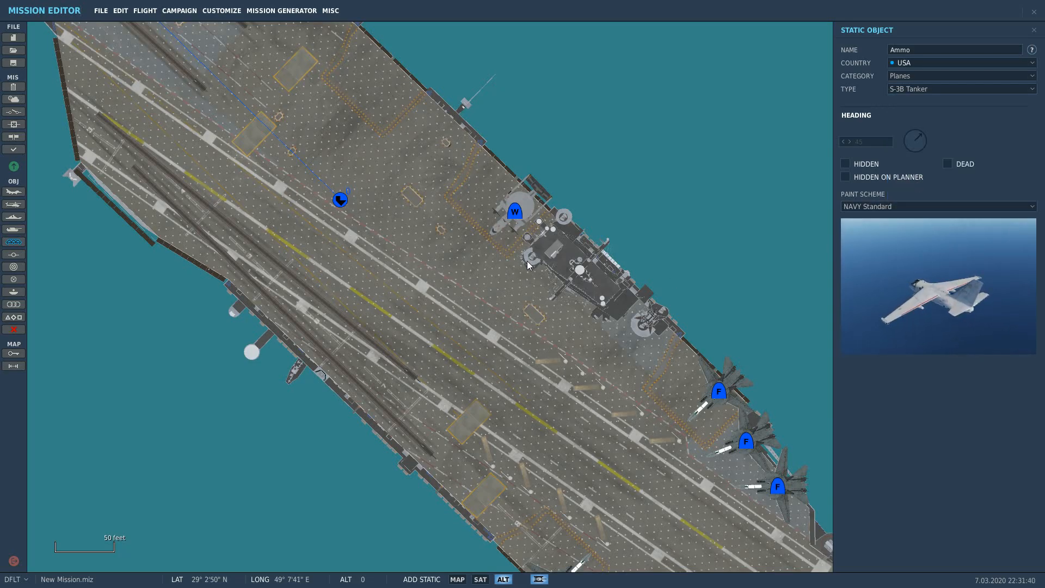
# Step: Place the static S-3B Tanker just forward of the E-2D at heading 225 and link it to Unit #001
pyautogui.scroll(3, 496, 231)
pyautogui.click(449, 124)
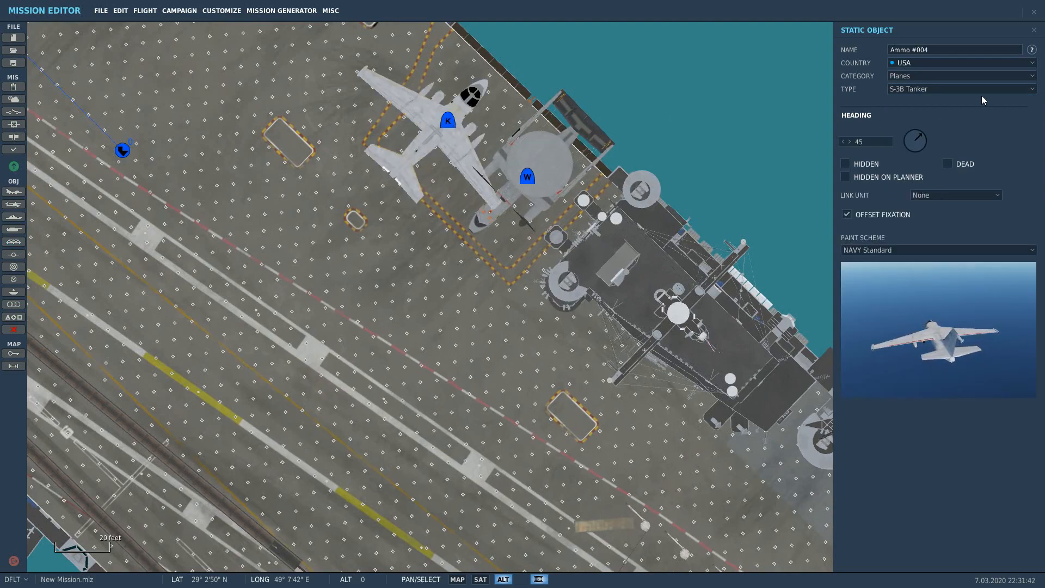
pyautogui.click(1021, 89)
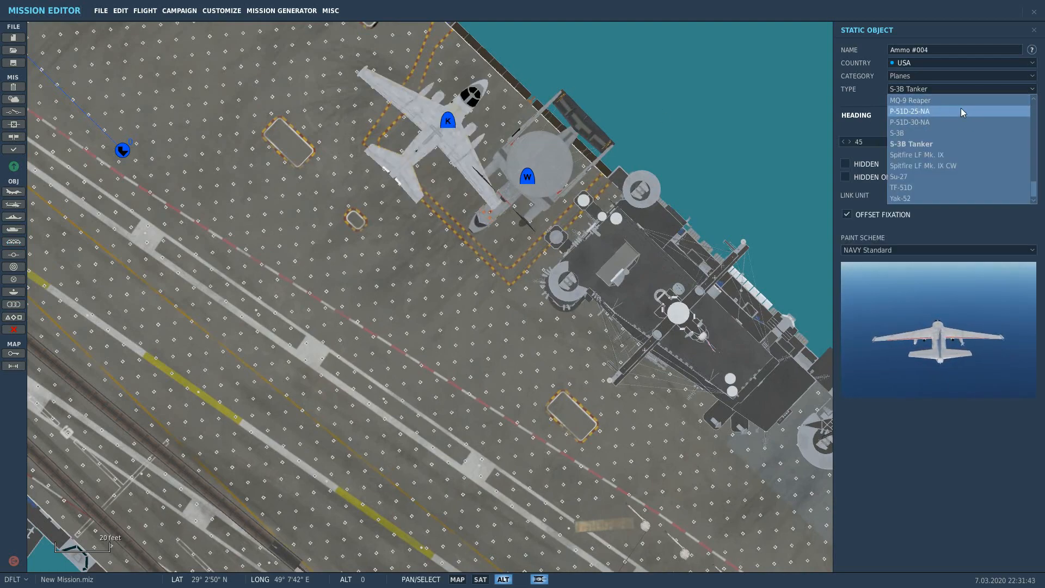
pyautogui.click(867, 102)
pyautogui.moveTo(915, 135); pyautogui.dragTo(869, 187)
pyautogui.click(991, 194)
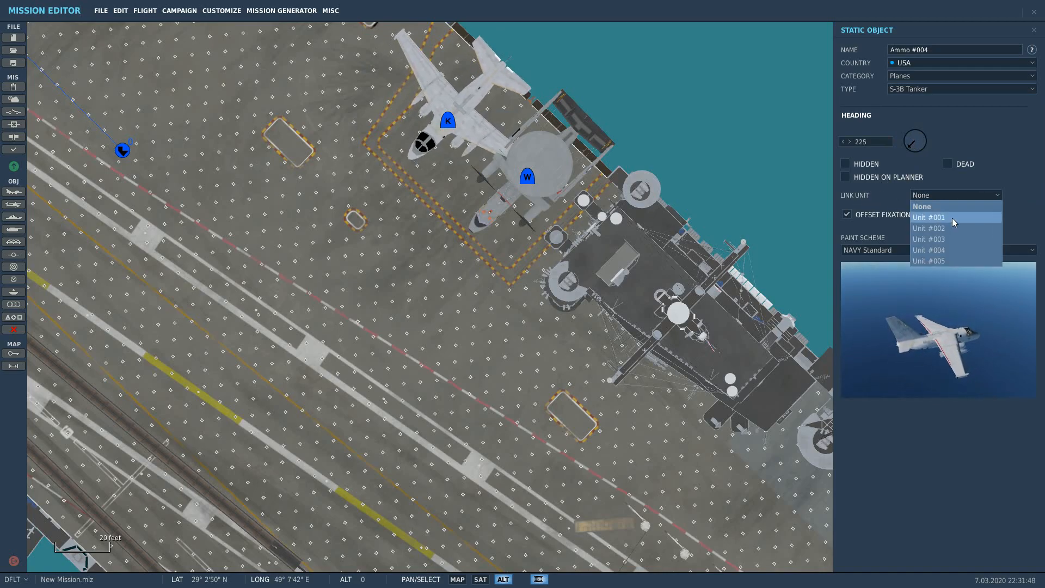
pyautogui.click(954, 219)
pyautogui.click(450, 124)
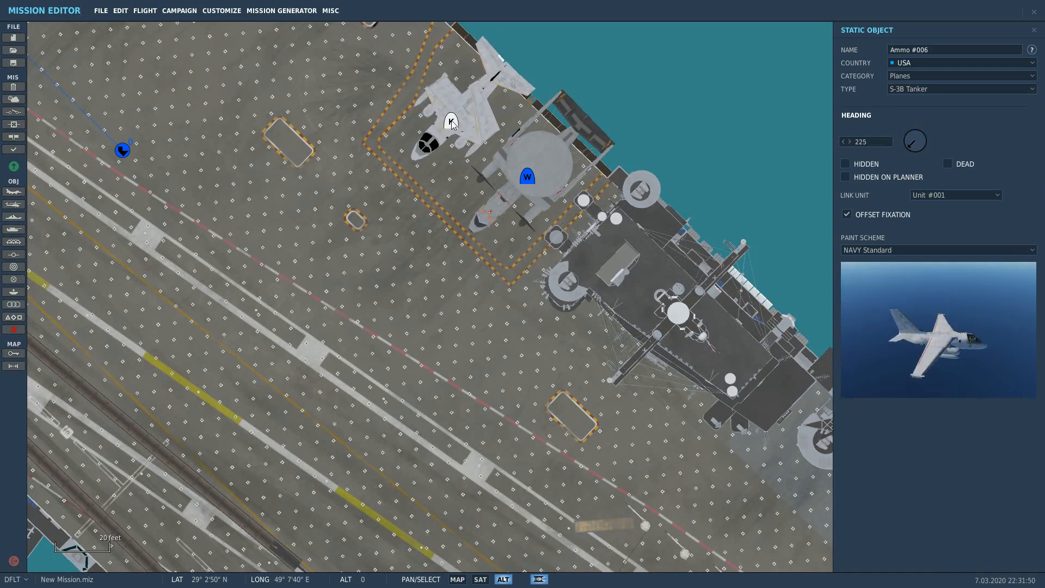
# Step: Add a static F/A-18C Lot 20 forward of the S-3B Tanker and give it the VFA-106 high visibility paint scheme
pyautogui.scroll(-4, 444, 155)
pyautogui.moveTo(412, 260); pyautogui.dragTo(504, 380)
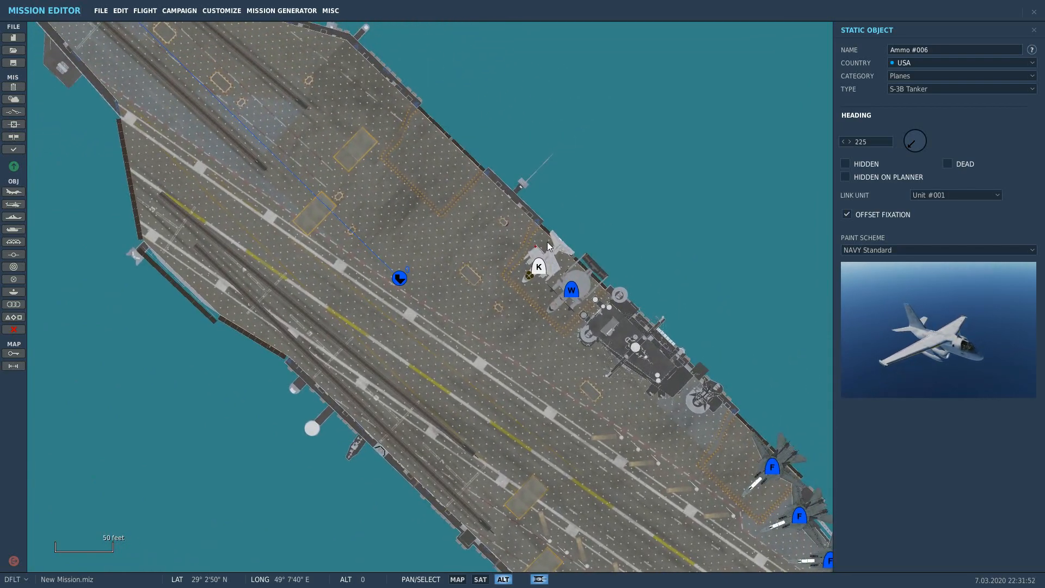
pyautogui.moveTo(456, 218); pyautogui.dragTo(505, 235)
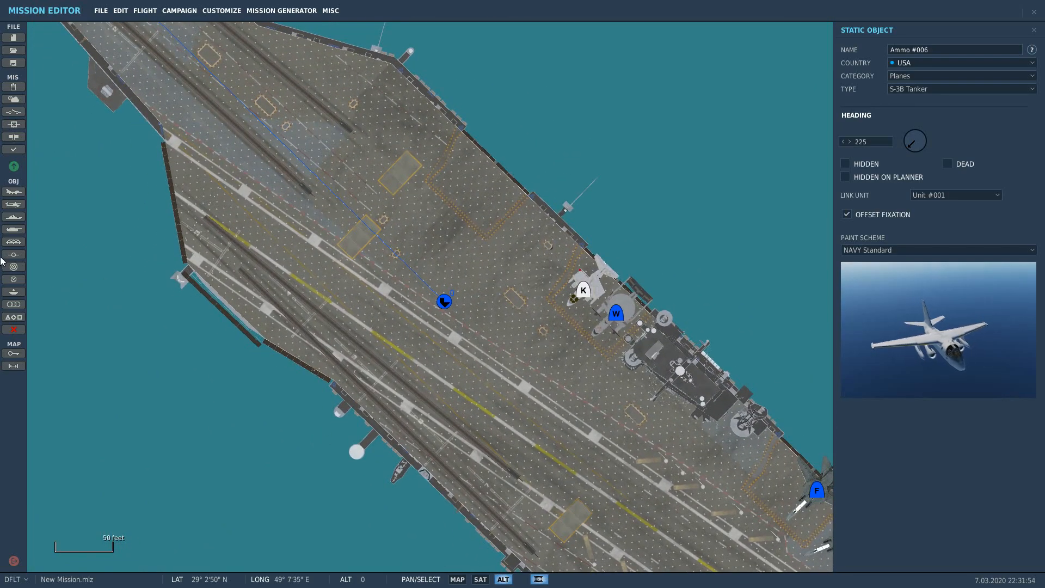
pyautogui.click(13, 243)
pyautogui.click(1001, 89)
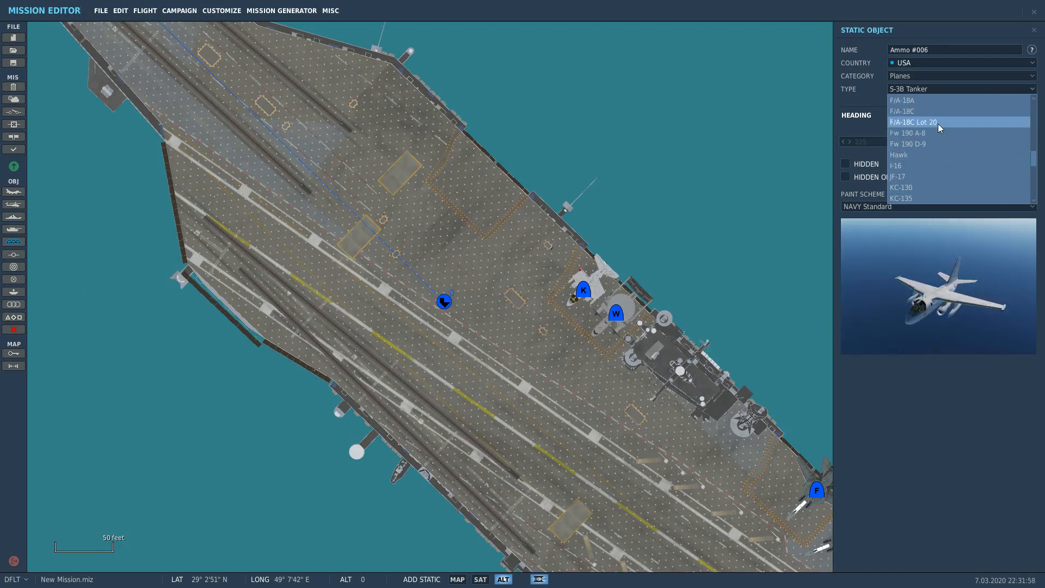
pyautogui.scroll(3, 941, 120)
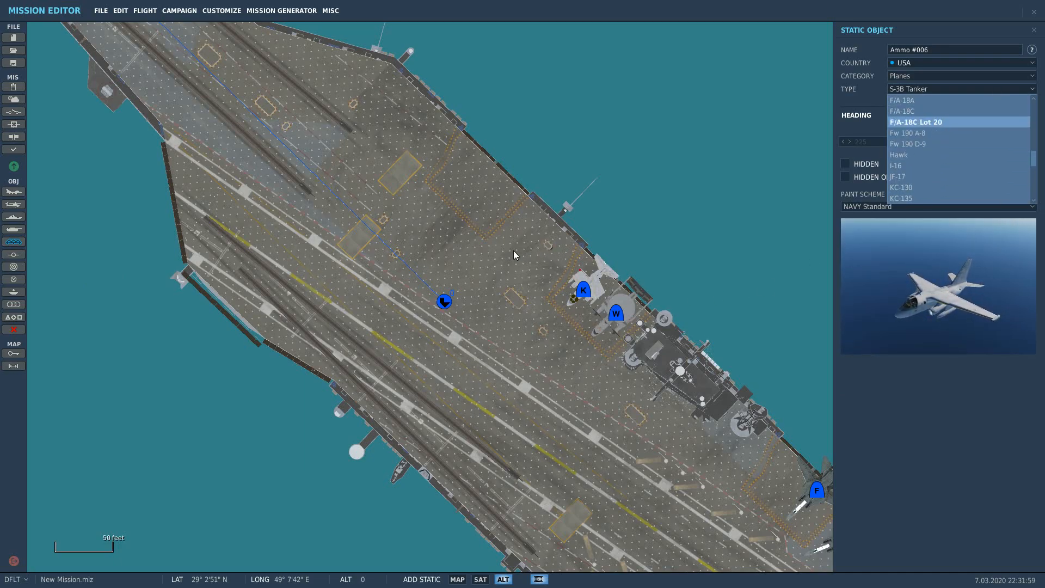
pyautogui.click(539, 272)
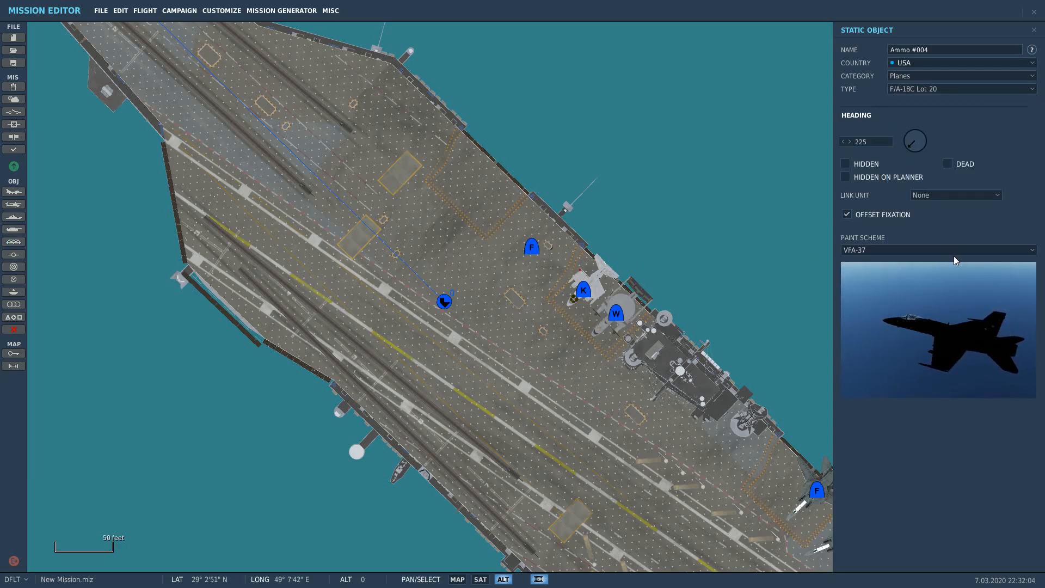
pyautogui.click(1035, 253)
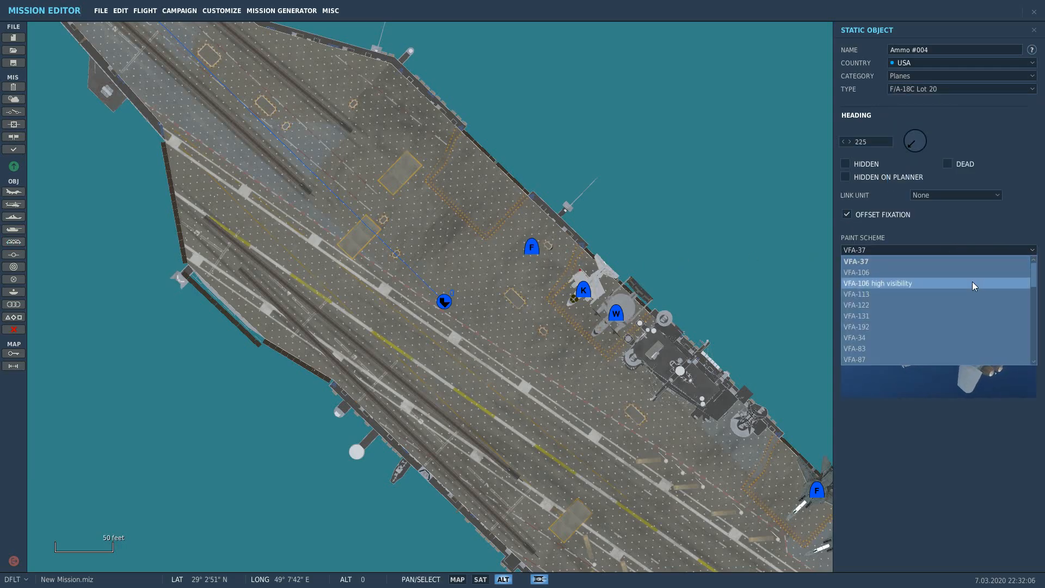
pyautogui.click(909, 283)
# Step: Move the static F/A-18C to the starboard deck edge beside the S-3B Tanker and link it to Unit #001
pyautogui.scroll(3, 570, 344)
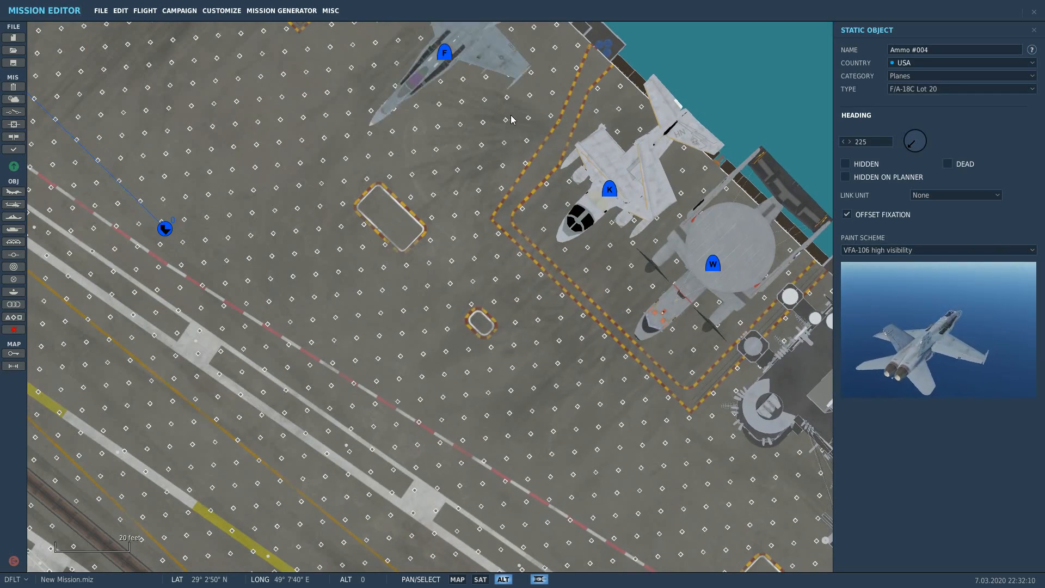
pyautogui.moveTo(513, 134); pyautogui.dragTo(508, 240)
pyautogui.moveTo(435, 158); pyautogui.dragTo(493, 174)
pyautogui.click(983, 197)
pyautogui.click(962, 218)
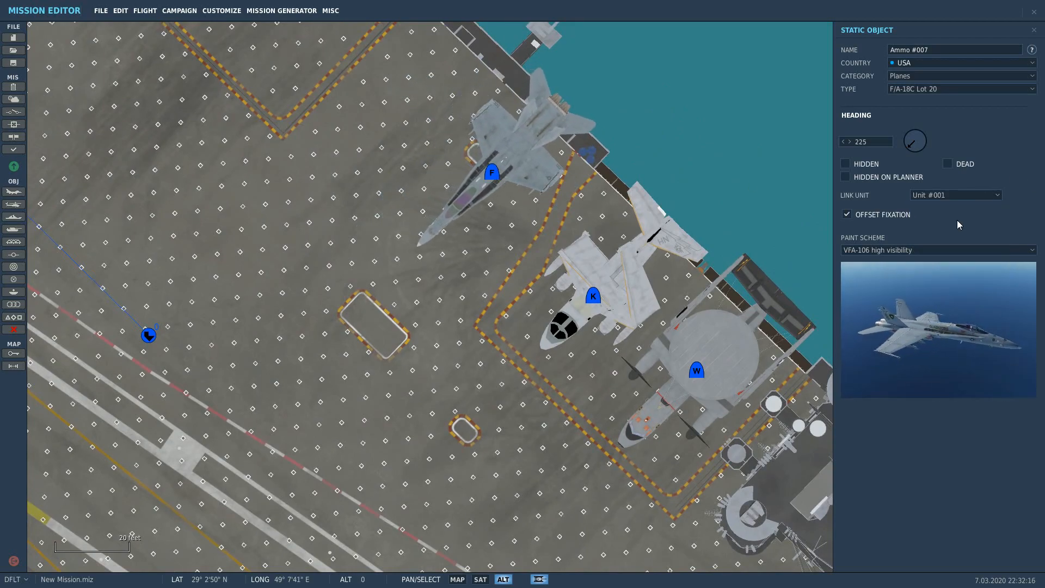
pyautogui.click(497, 173)
# Step: Examine the carrier's flight deck from the bow catapults to the aft deck and the area beside the island
pyautogui.scroll(-3, 488, 224)
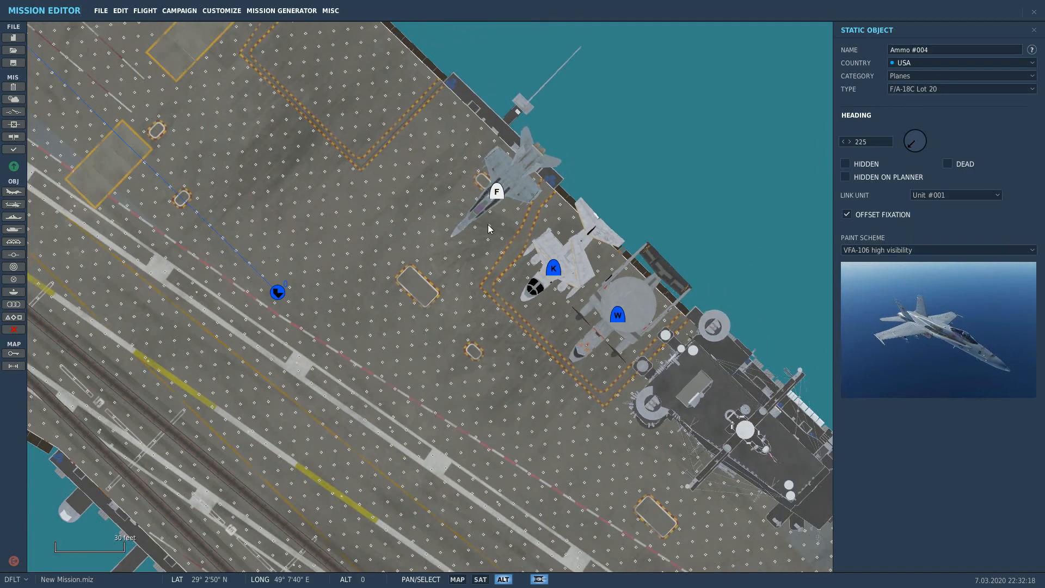
pyautogui.moveTo(438, 216); pyautogui.dragTo(604, 233, button='right')
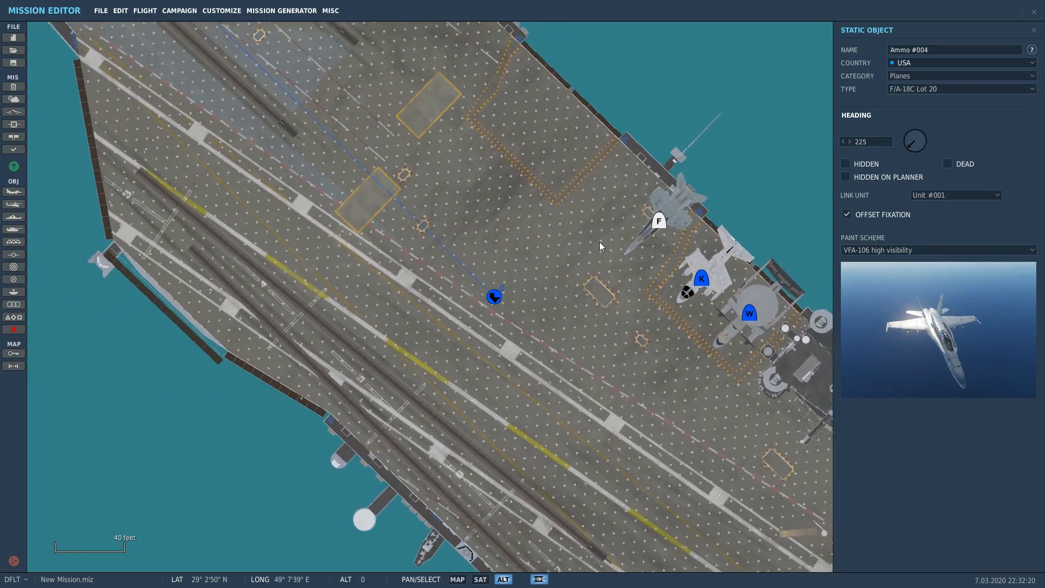
pyautogui.scroll(-2, 599, 245)
pyautogui.moveTo(471, 161); pyautogui.dragTo(658, 338, button='right')
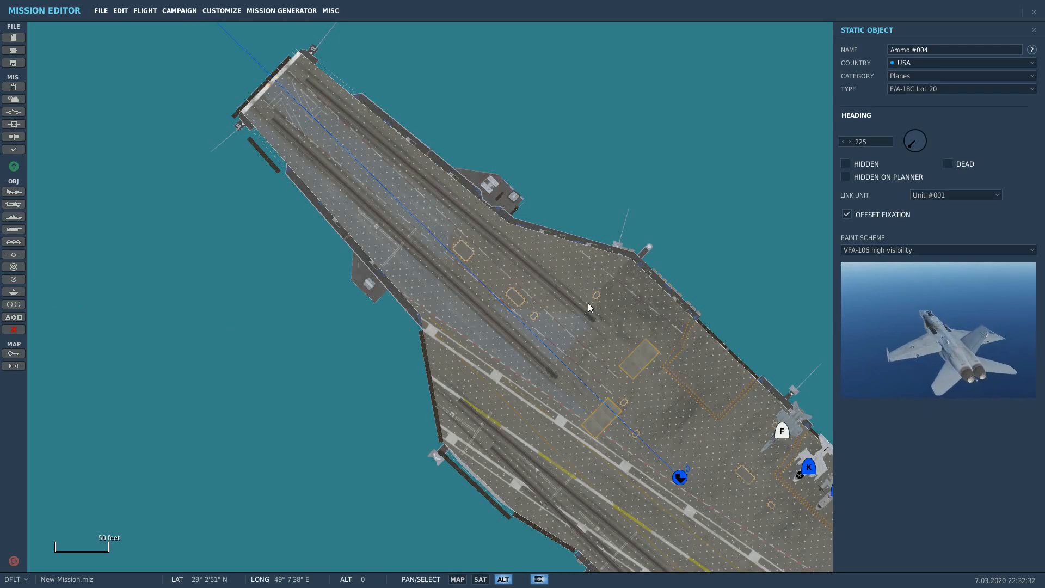
pyautogui.moveTo(553, 375); pyautogui.dragTo(400, 165)
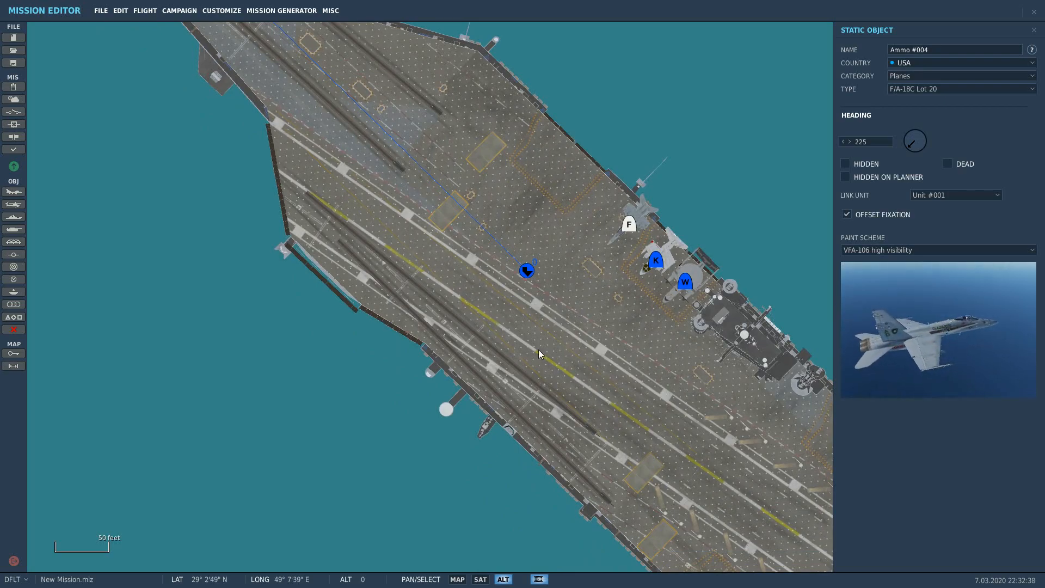
pyautogui.moveTo(624, 376); pyautogui.dragTo(474, 218)
pyautogui.scroll(3, 499, 201)
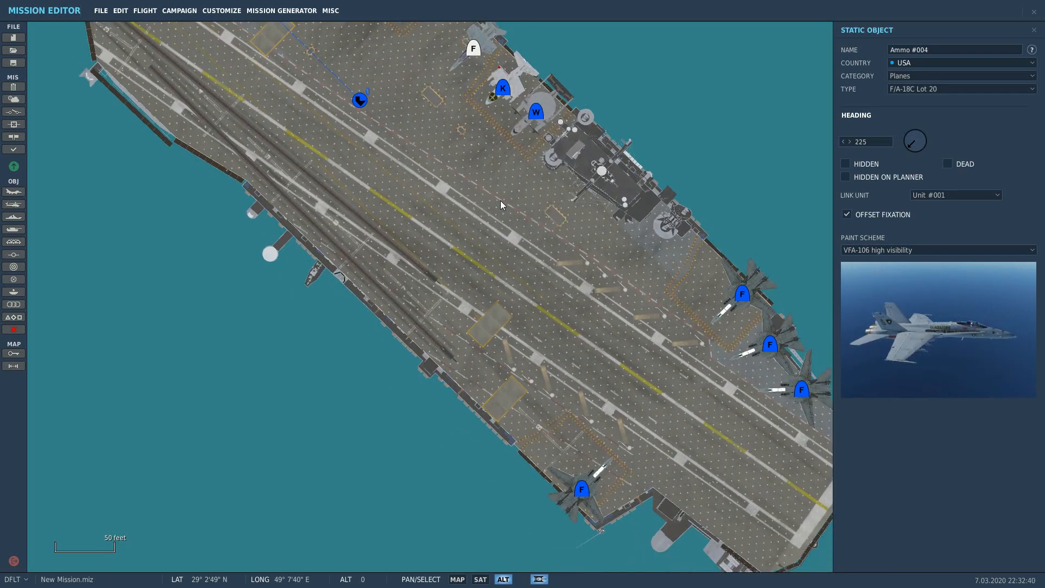
pyautogui.moveTo(519, 181); pyautogui.dragTo(532, 283)
pyautogui.scroll(2, 531, 283)
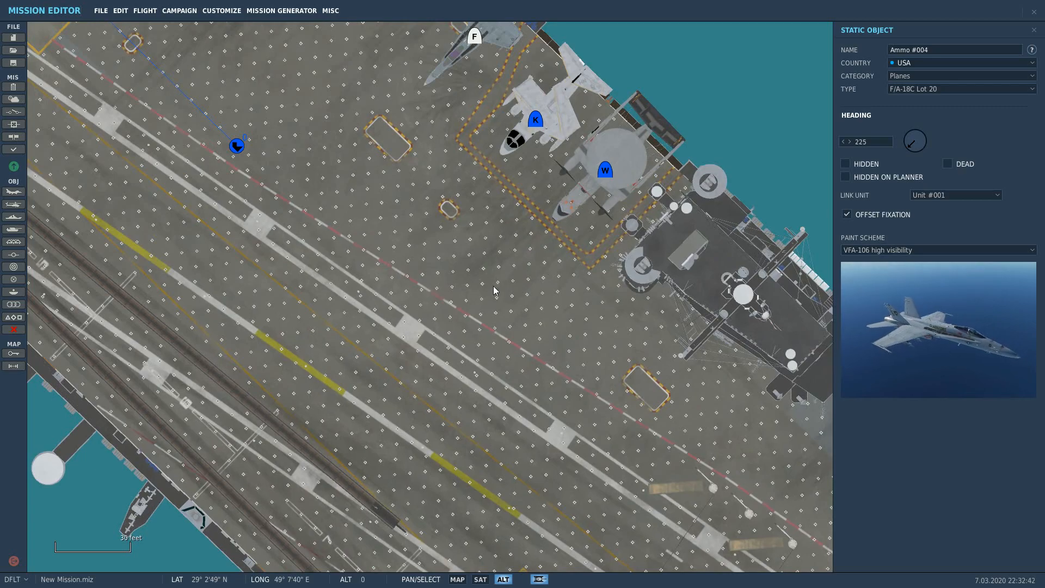
pyautogui.scroll(5, 577, 284)
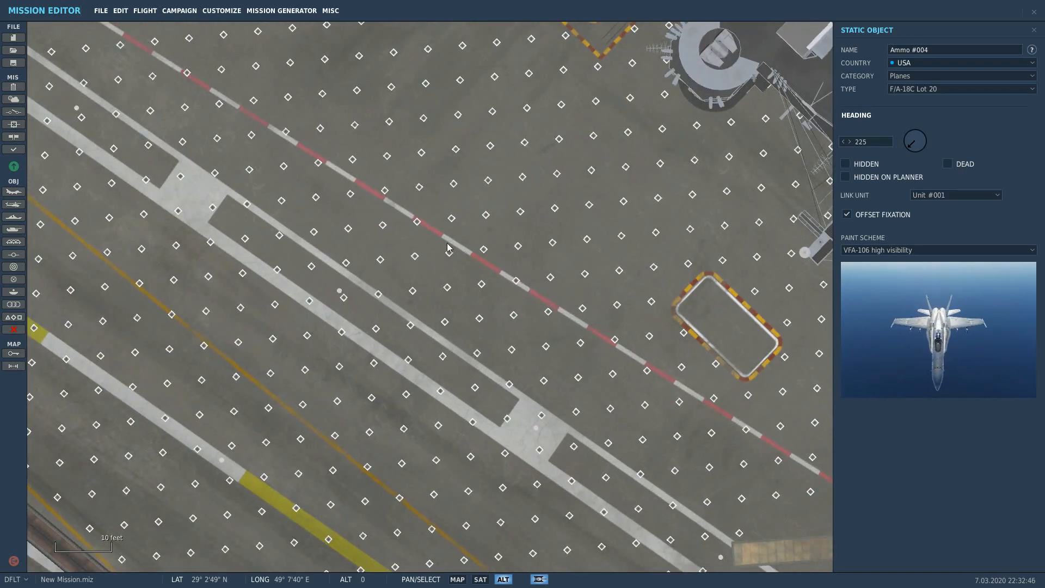
pyautogui.scroll(-2, 566, 274)
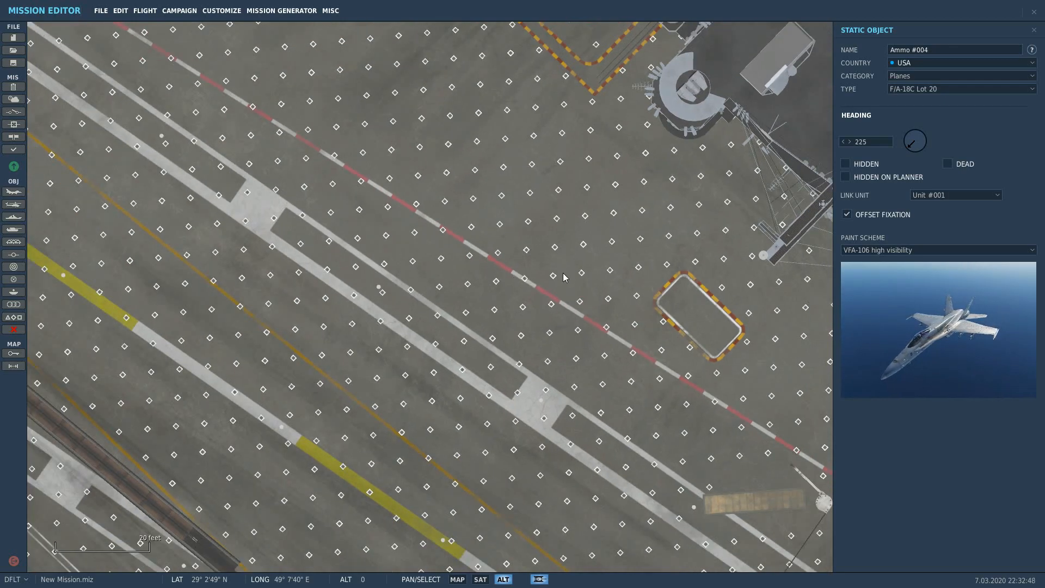
pyautogui.scroll(-1, 566, 274)
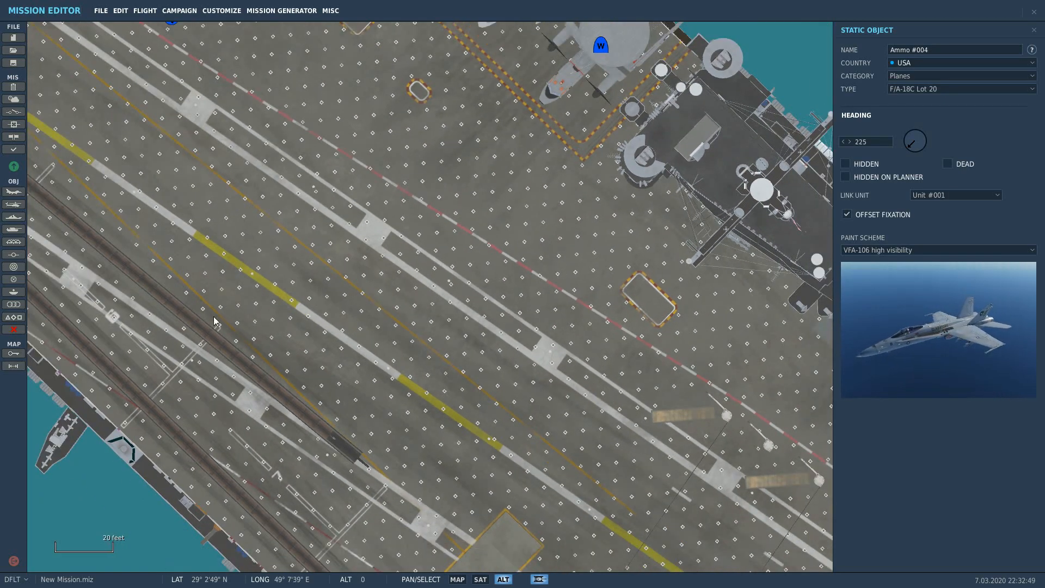
# Step: Add a static SH-60B helicopter from the Helicopters category on the deck between the E-2D and the island
pyautogui.click(18, 242)
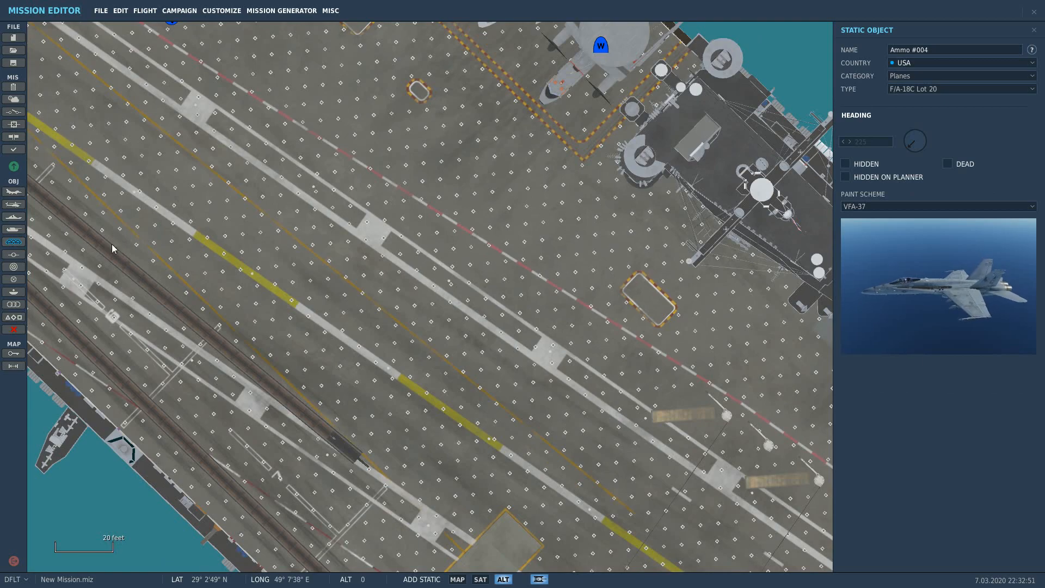
pyautogui.click(985, 90)
pyautogui.scroll(-8, 972, 116)
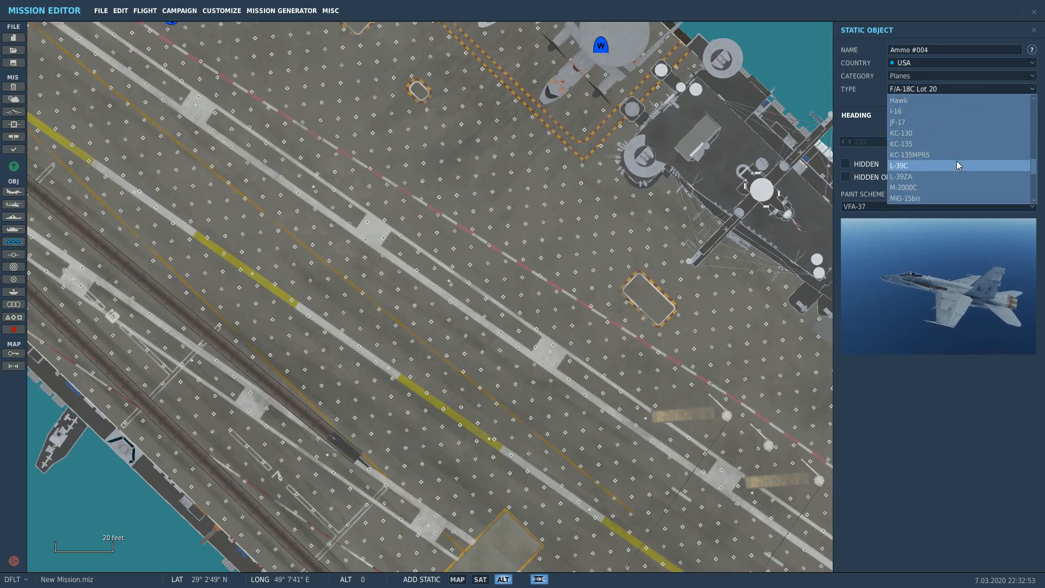
pyautogui.scroll(10, 951, 160)
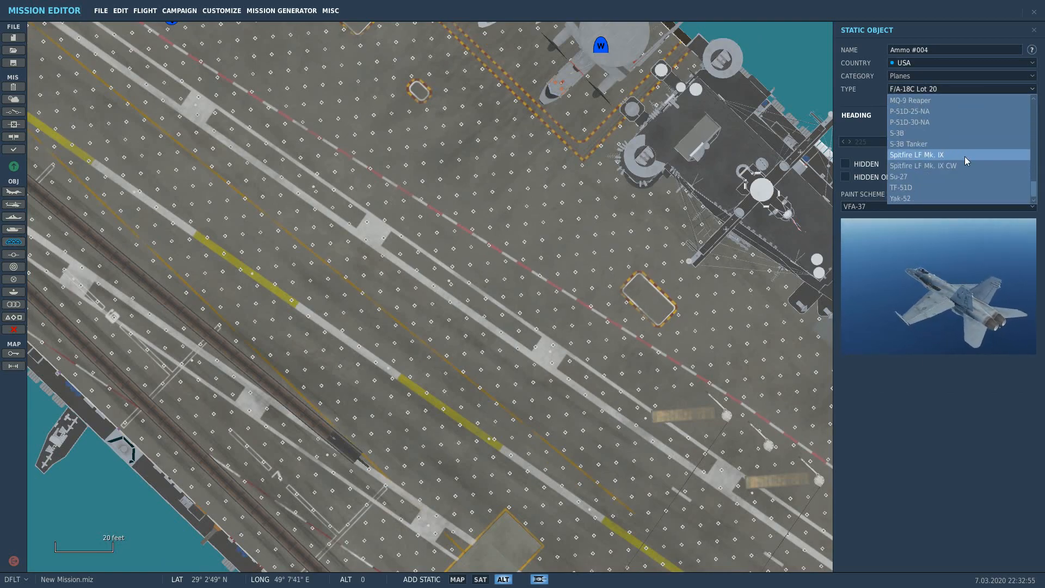
pyautogui.click(974, 77)
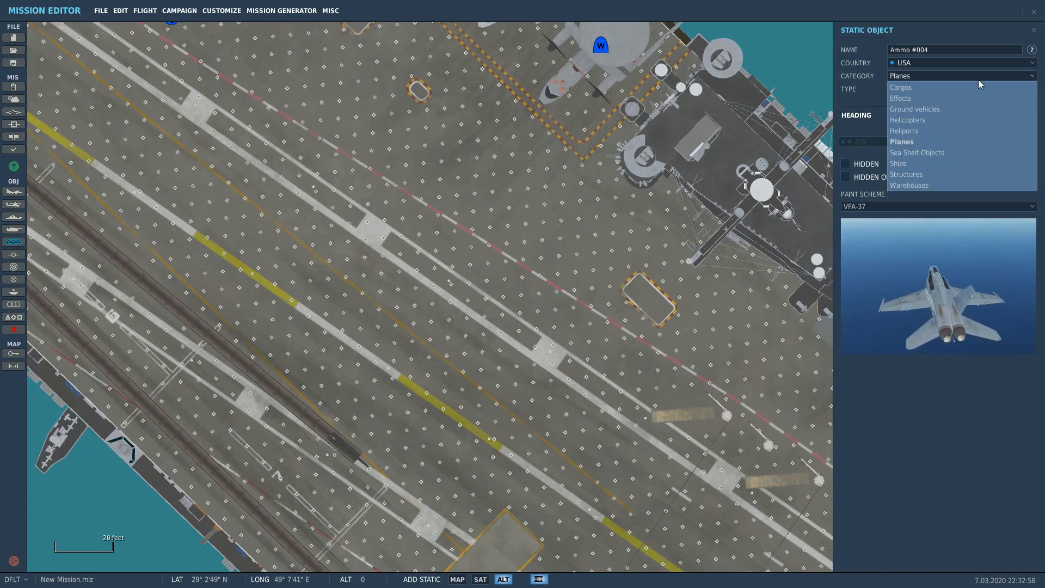
pyautogui.click(926, 121)
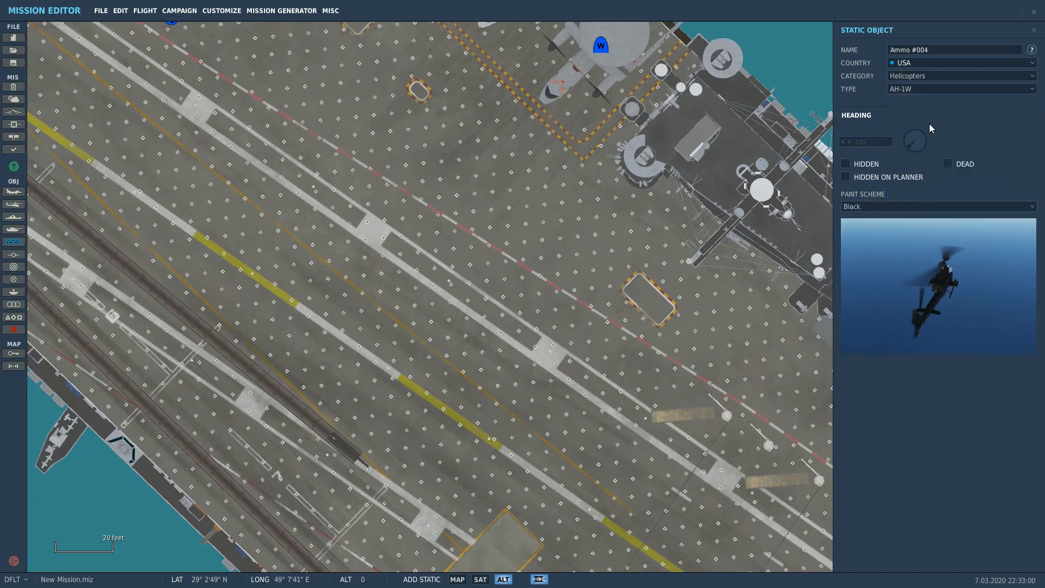
pyautogui.click(972, 91)
pyautogui.scroll(-5, 937, 140)
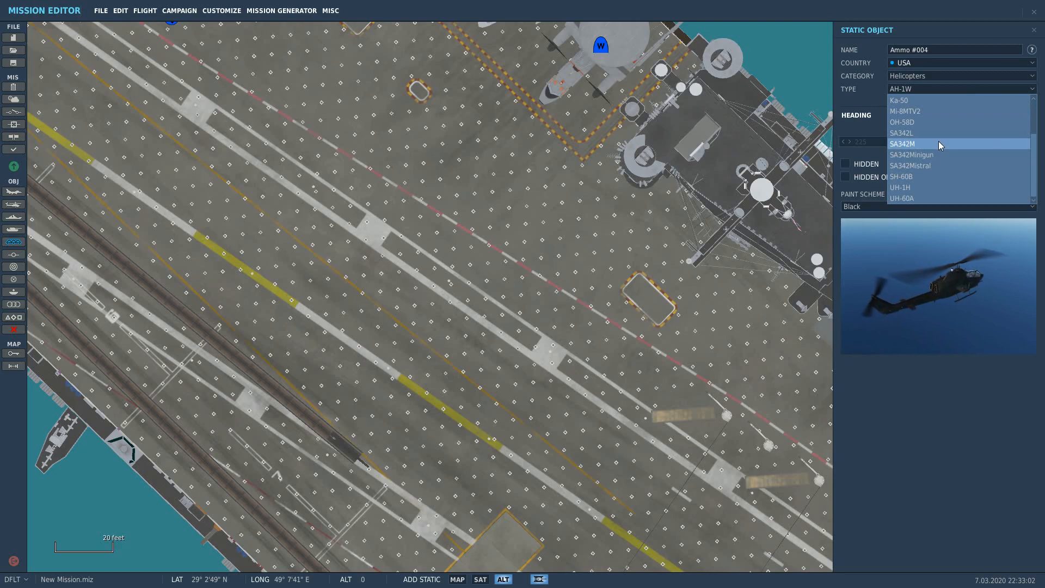
pyautogui.click(930, 178)
pyautogui.scroll(3, 427, 266)
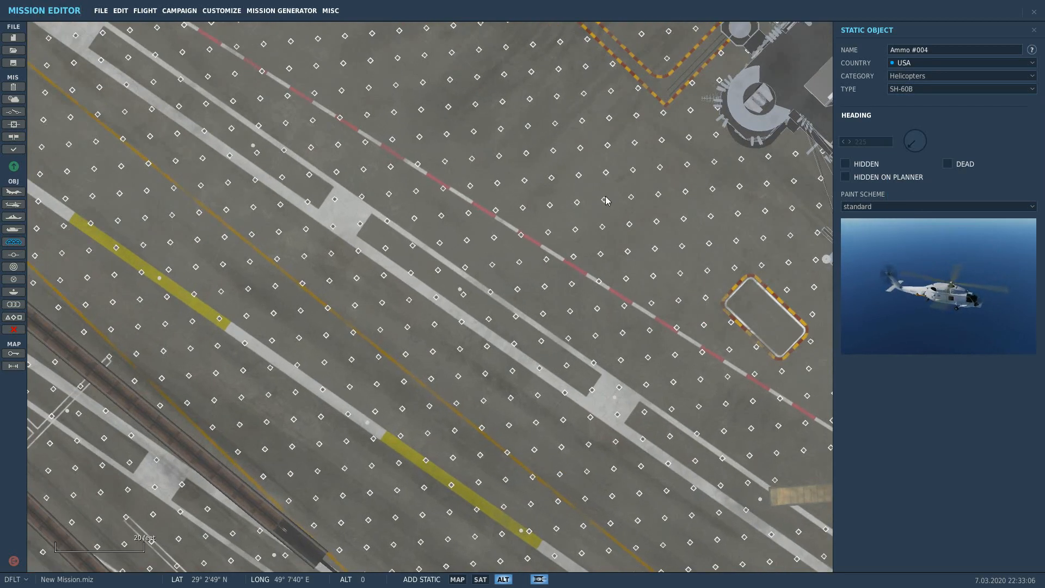
pyautogui.click(567, 201)
pyautogui.moveTo(657, 238); pyautogui.dragTo(514, 337, button='right')
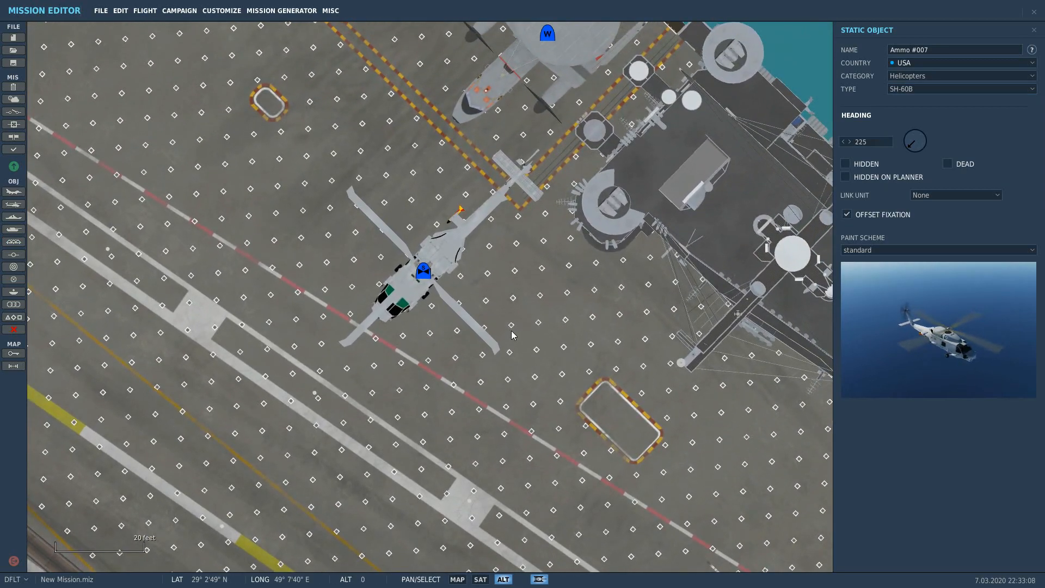
# Step: Turn the static SH-60B to heading 293, shift it slightly toward the island and link it to Unit #001
pyautogui.click(546, 283)
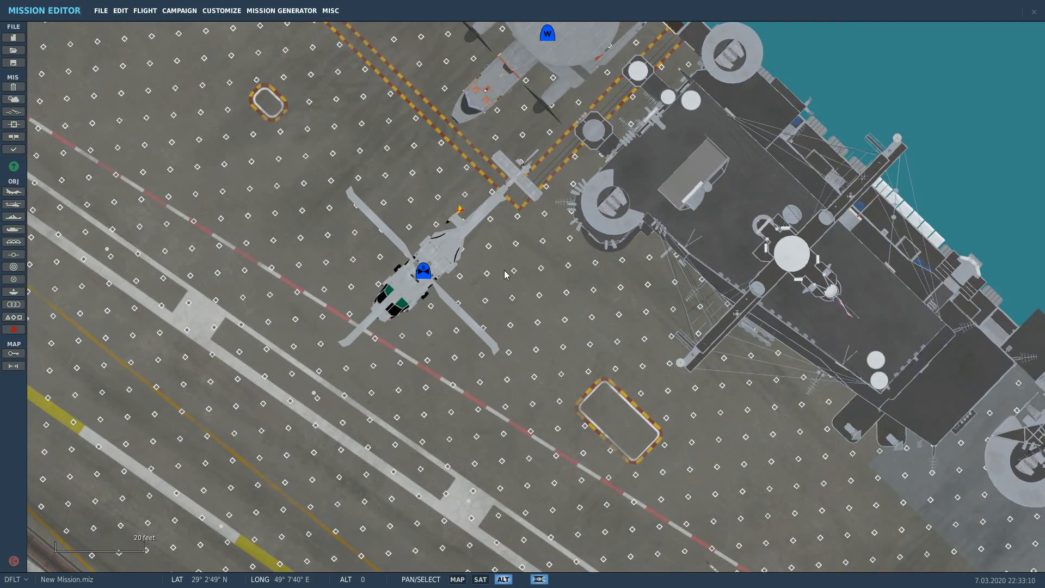
pyautogui.moveTo(421, 275); pyautogui.dragTo(428, 267)
pyautogui.moveTo(917, 146); pyautogui.dragTo(910, 141)
pyautogui.moveTo(430, 264); pyautogui.dragTo(474, 280)
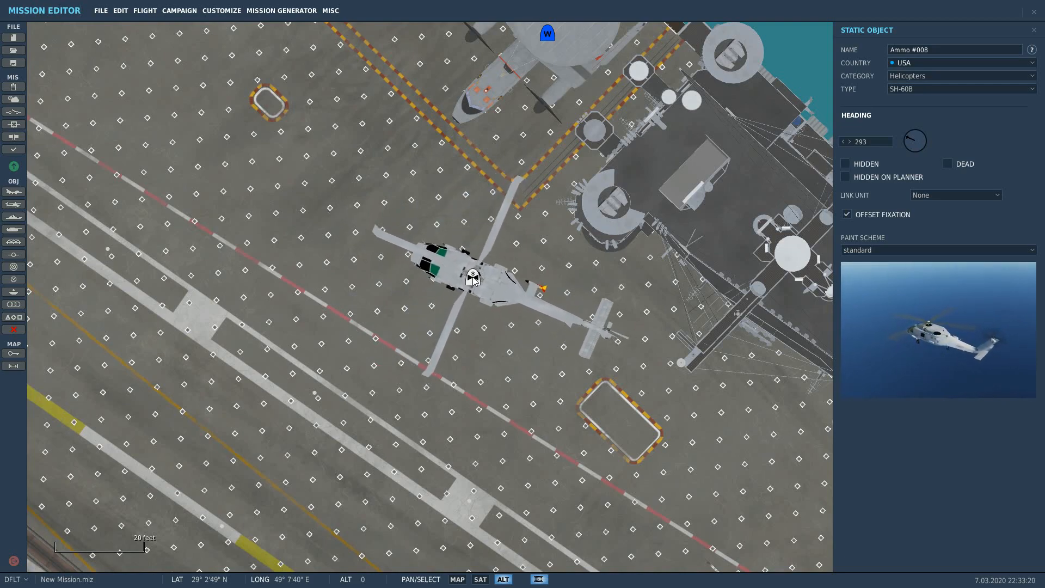
pyautogui.click(984, 195)
pyautogui.click(965, 214)
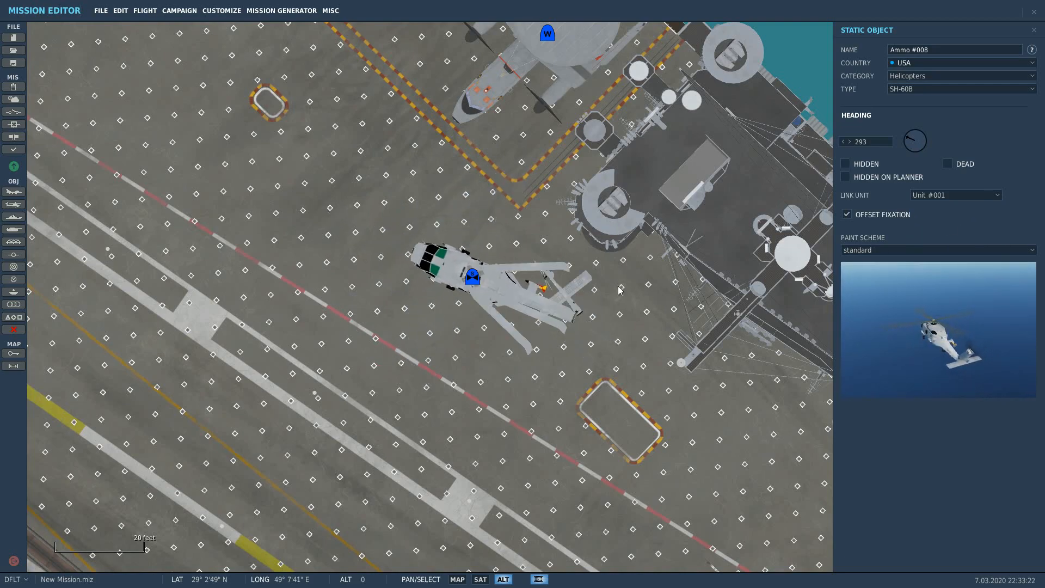
# Step: Set the static SH-60B's heading to 252 and move it farther aft beside the island
pyautogui.moveTo(474, 284); pyautogui.dragTo(514, 307)
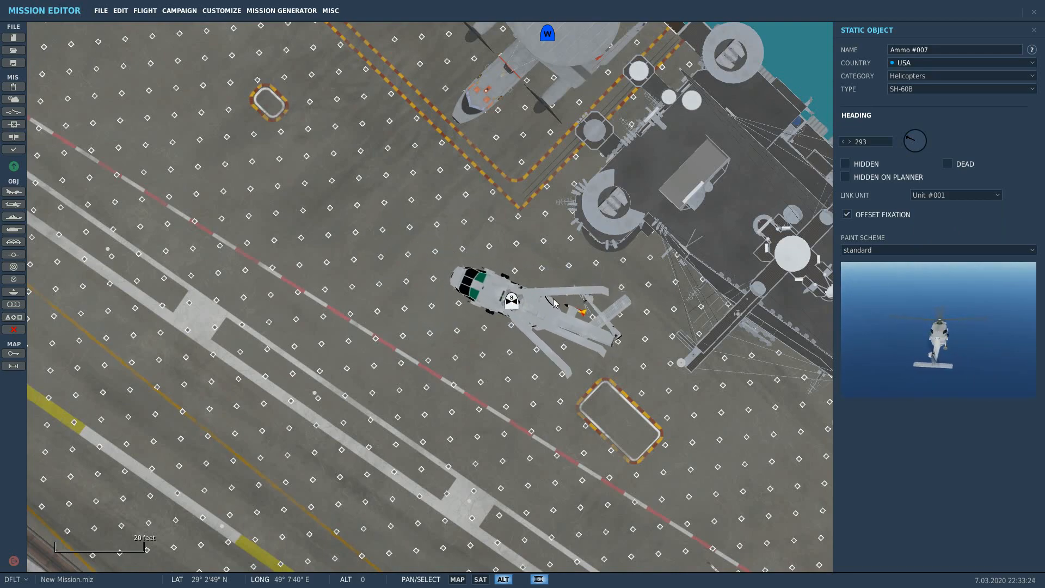
pyautogui.moveTo(903, 150); pyautogui.dragTo(908, 145)
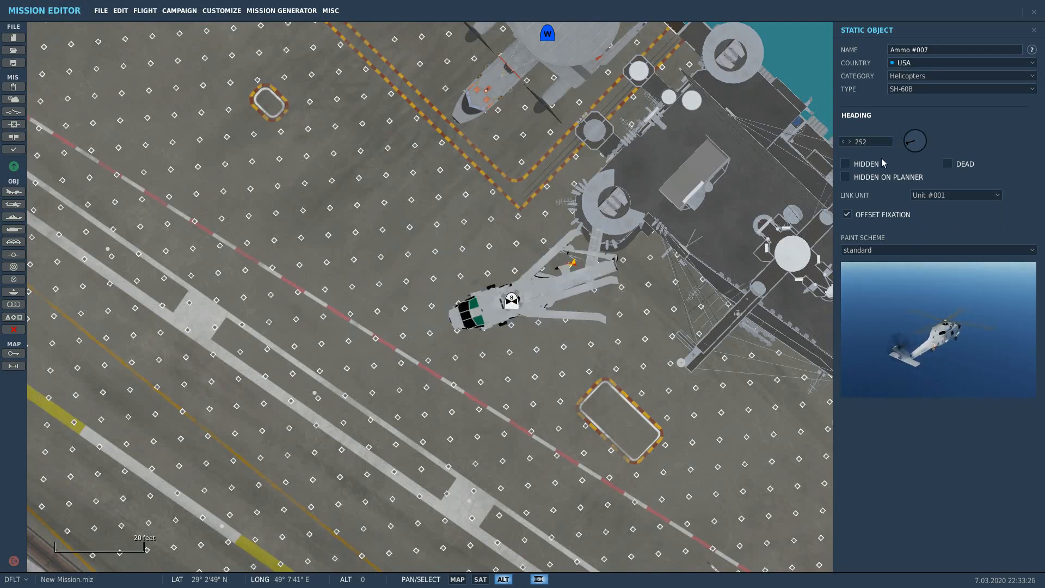
pyautogui.moveTo(514, 306); pyautogui.dragTo(539, 347)
pyautogui.scroll(-2, 553, 354)
pyautogui.scroll(-4, 553, 354)
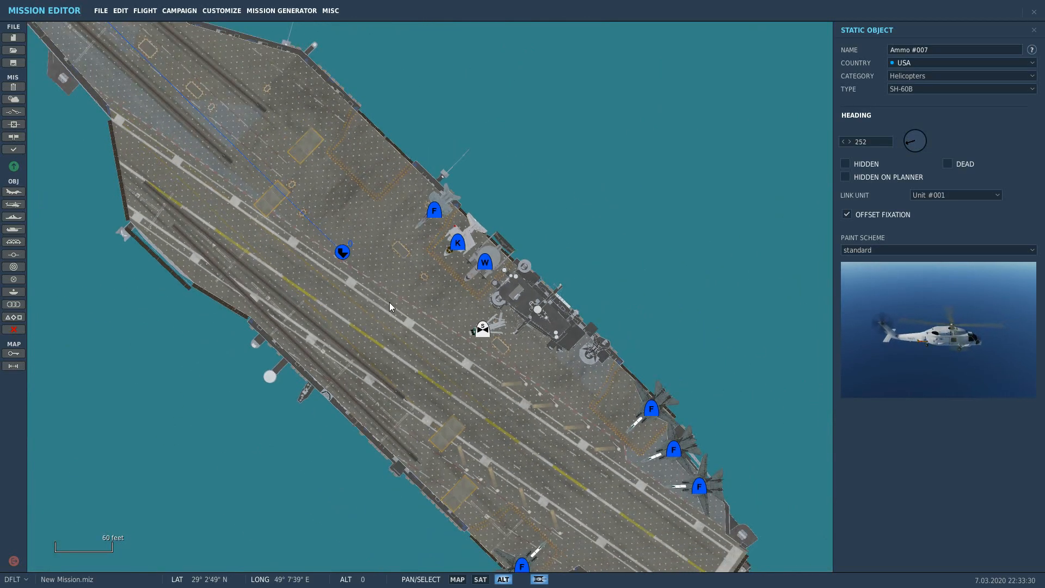
# Step: Add a USA F-14B airplane group on the carrier's forward deck and set its start point to Takeoff from runway
pyautogui.moveTo(318, 309); pyautogui.dragTo(528, 294)
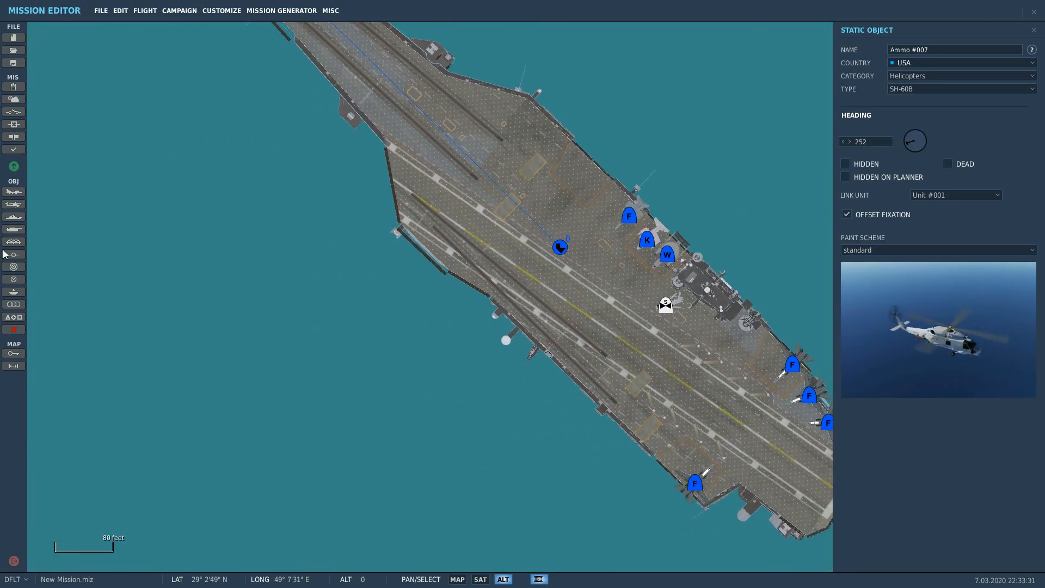
pyautogui.moveTo(597, 239); pyautogui.dragTo(522, 266)
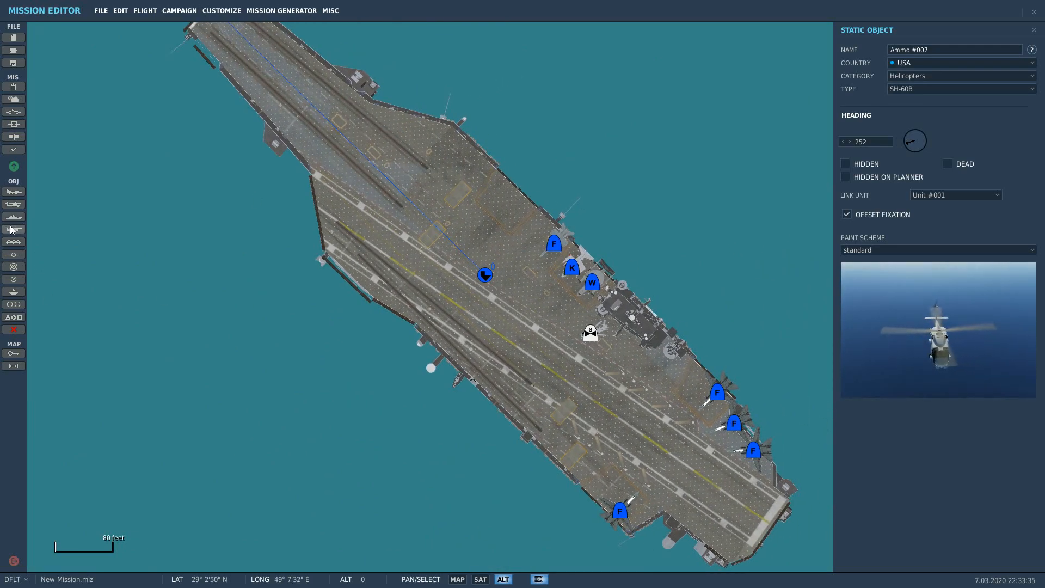
pyautogui.click(13, 191)
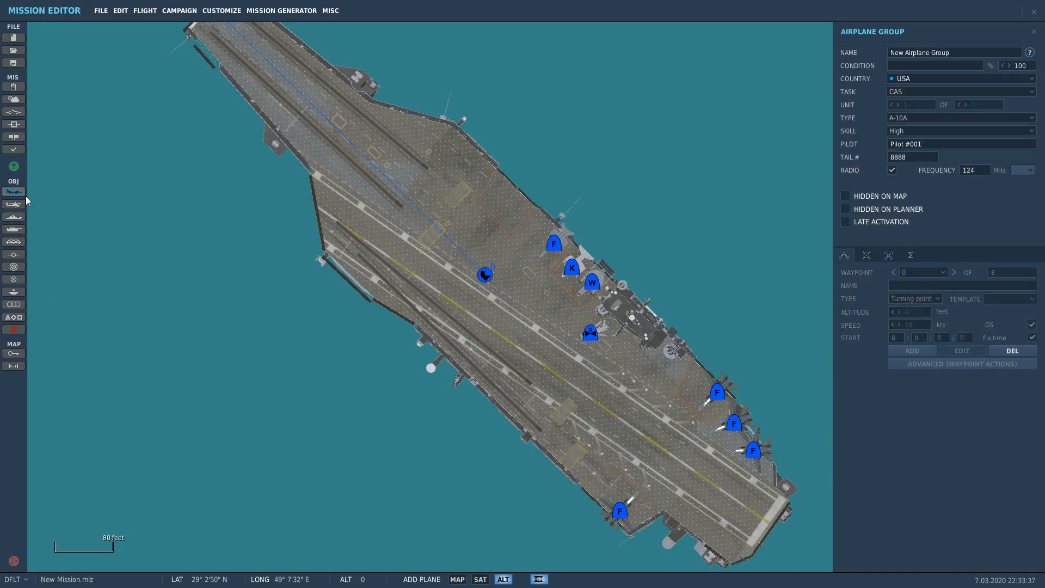
pyautogui.click(988, 116)
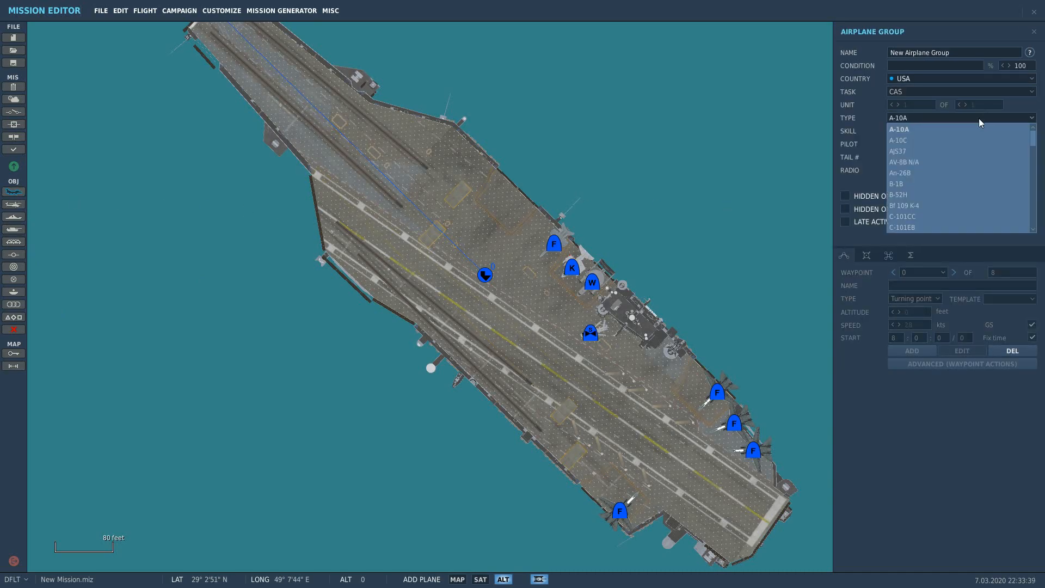
pyautogui.scroll(-1, 925, 198)
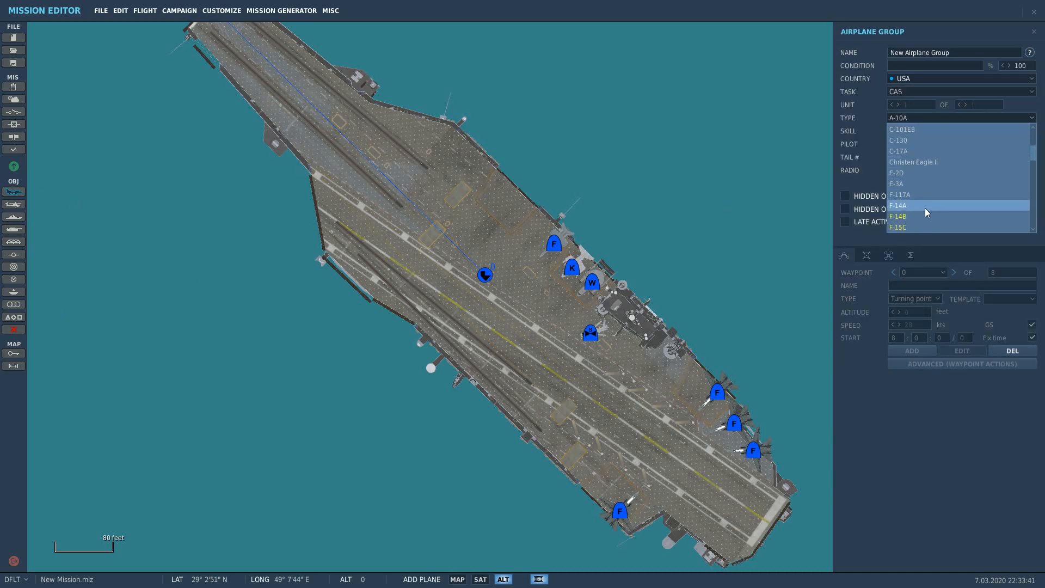
pyautogui.click(919, 217)
pyautogui.moveTo(429, 145); pyautogui.dragTo(587, 180, button='right')
pyautogui.click(565, 202)
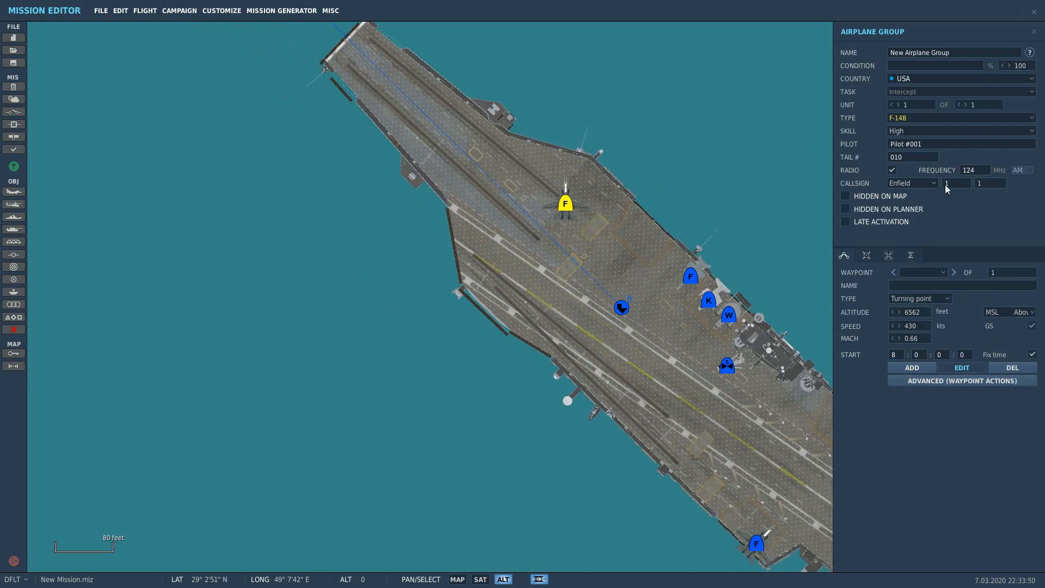
pyautogui.click(932, 301)
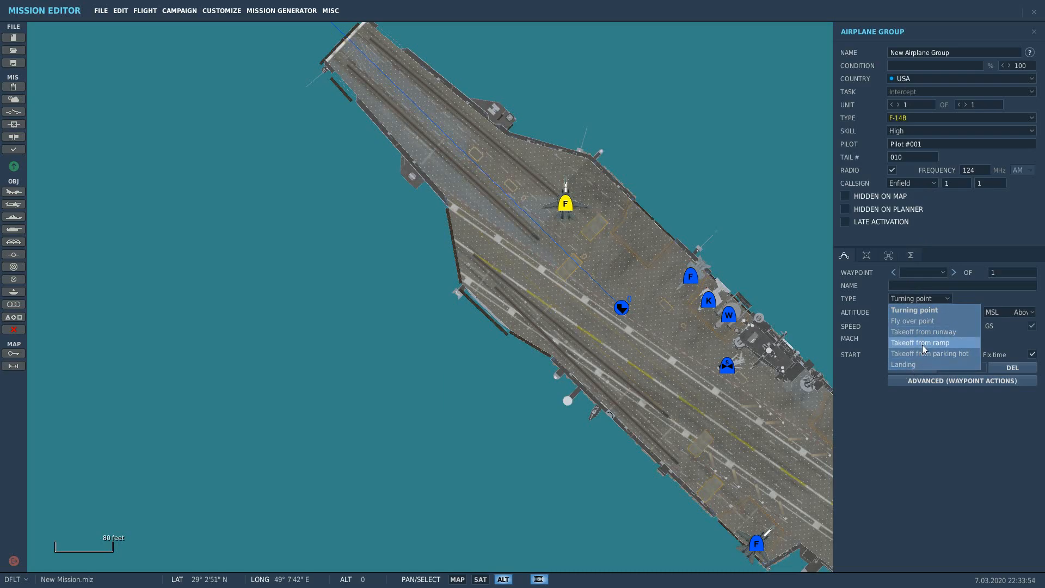
pyautogui.click(929, 332)
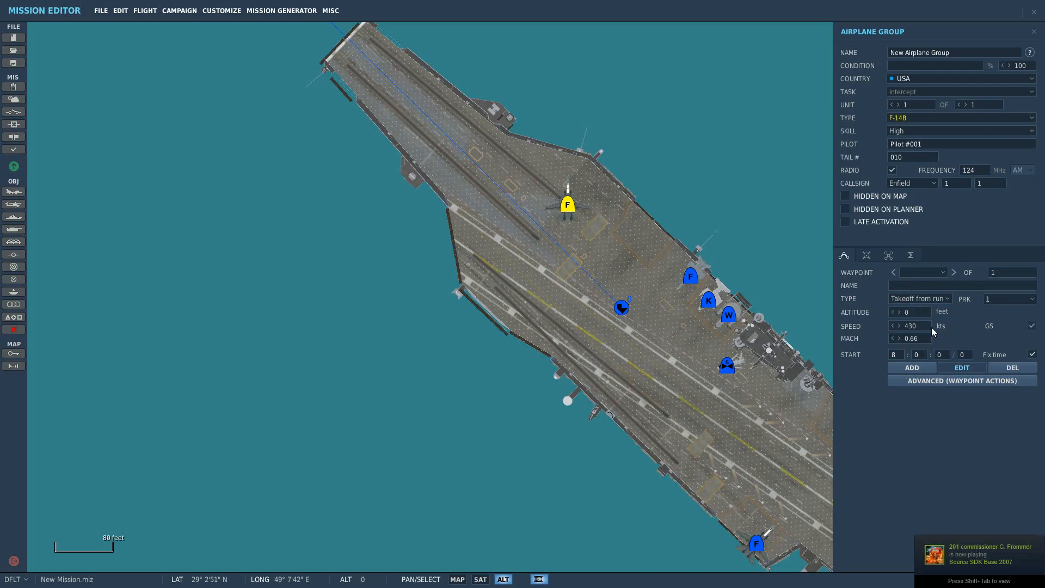
# Step: Add a turning point waypoint for the F-14B group ahead of the carrier's bow
pyautogui.scroll(-3, 288, 102)
pyautogui.moveTo(287, 103); pyautogui.dragTo(588, 430, button='right')
pyautogui.click(382, 97)
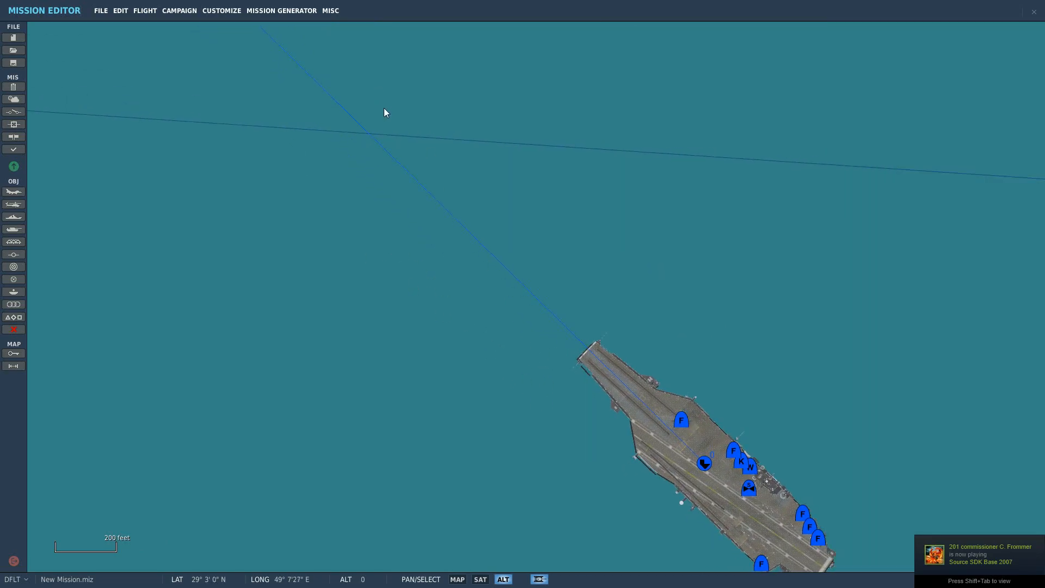
pyautogui.click(682, 422)
pyautogui.click(913, 368)
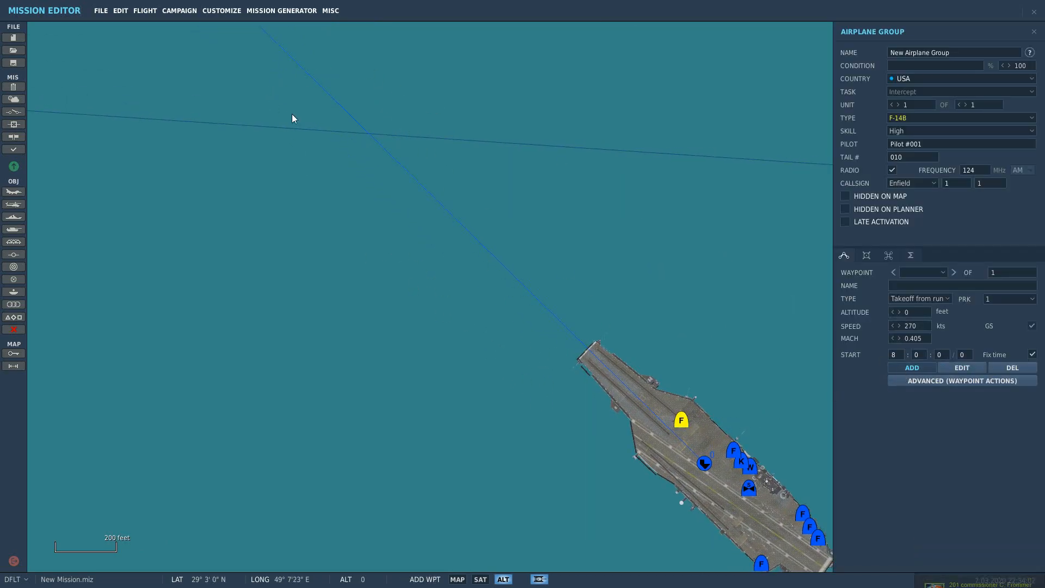
pyautogui.click(351, 124)
pyautogui.scroll(-2, 663, 260)
pyautogui.scroll(3, 663, 262)
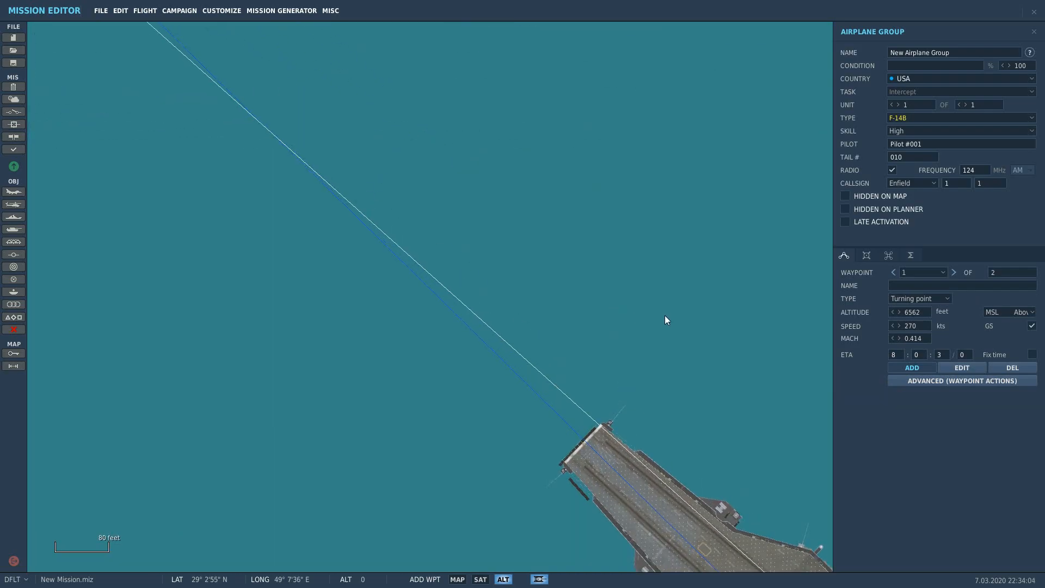
# Step: Increase the F-14B group on the carrier to four aircraft
pyautogui.moveTo(665, 319); pyautogui.dragTo(455, 105, button='right')
pyautogui.scroll(2, 645, 319)
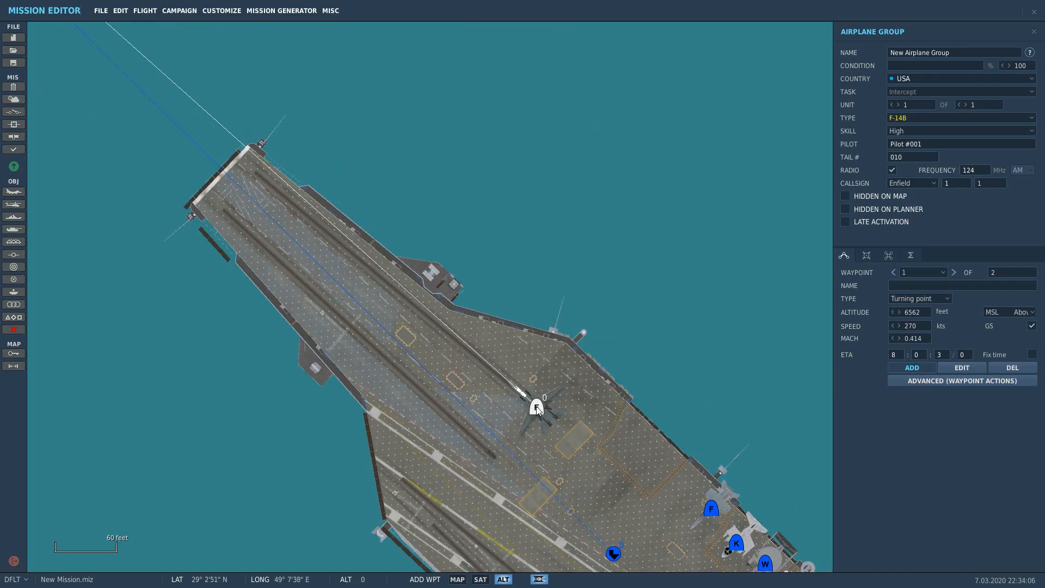
pyautogui.moveTo(632, 306); pyautogui.dragTo(630, 198, button='right')
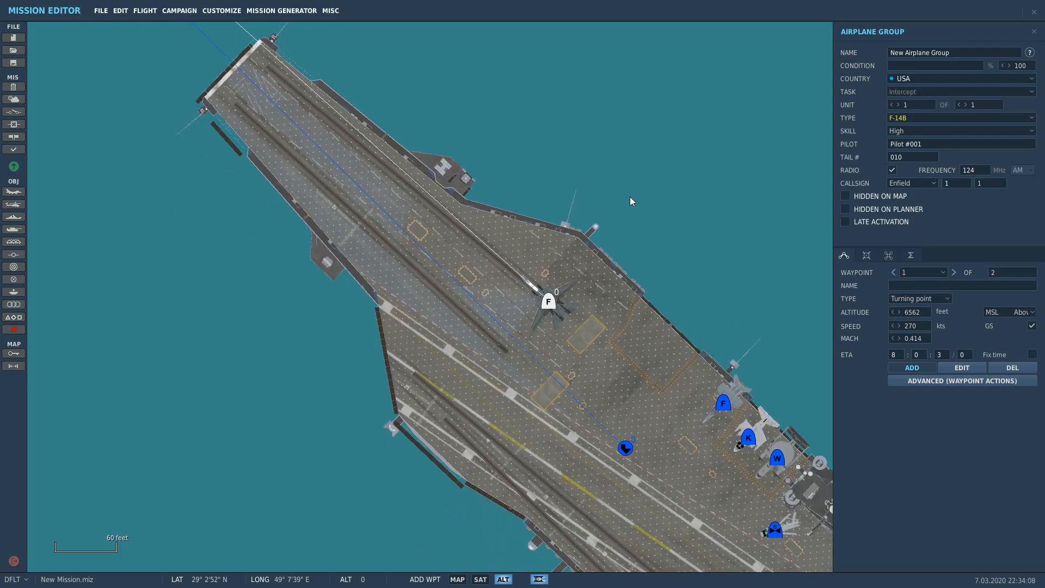
pyautogui.click(966, 104)
pyautogui.click(965, 105)
pyautogui.click(965, 104)
pyautogui.scroll(-2, 675, 328)
pyautogui.scroll(1, 675, 329)
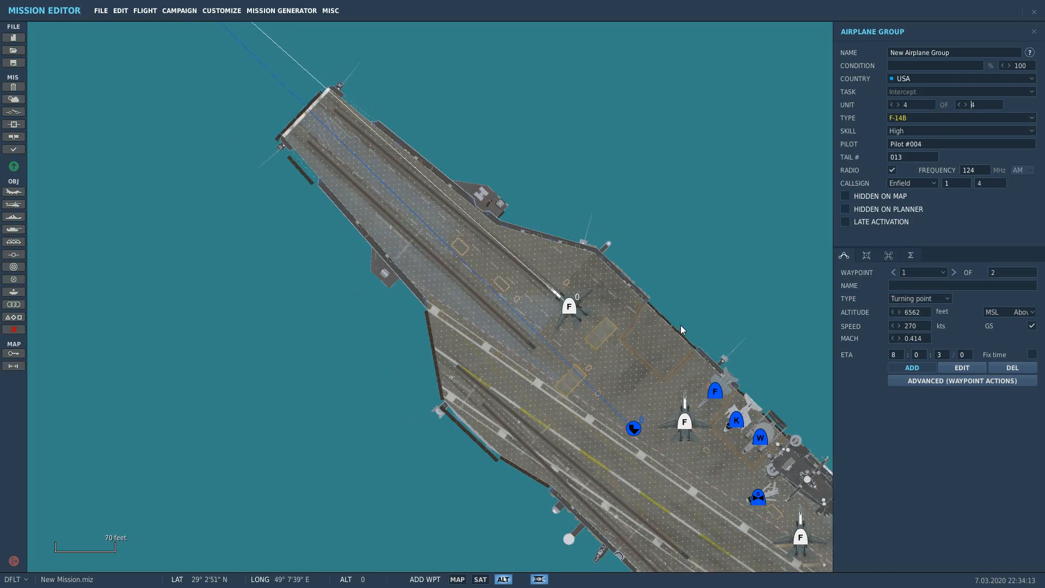
pyautogui.click(934, 298)
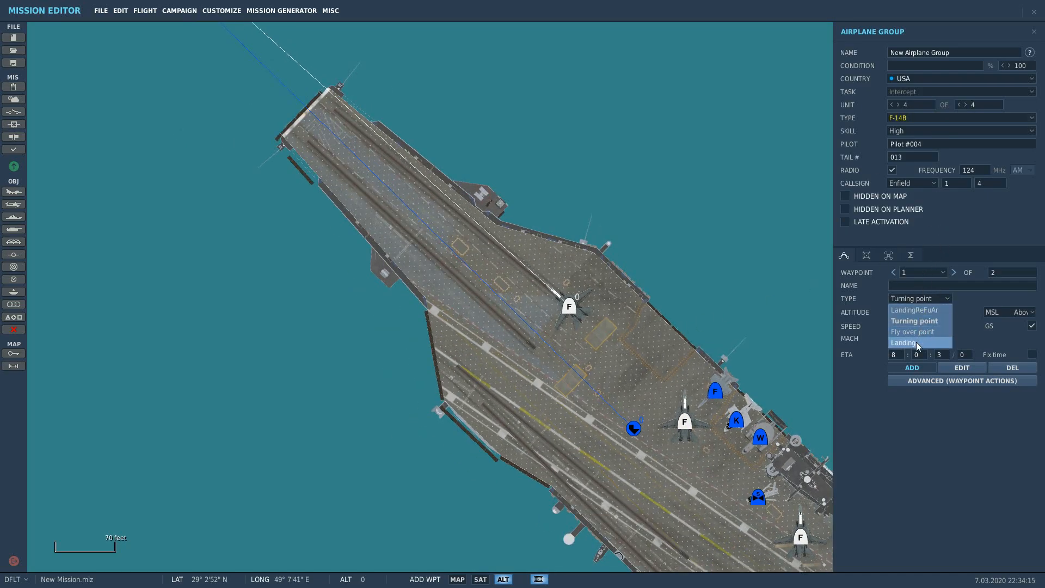
pyautogui.moveTo(663, 386); pyautogui.dragTo(688, 268, button='right')
pyautogui.click(711, 306)
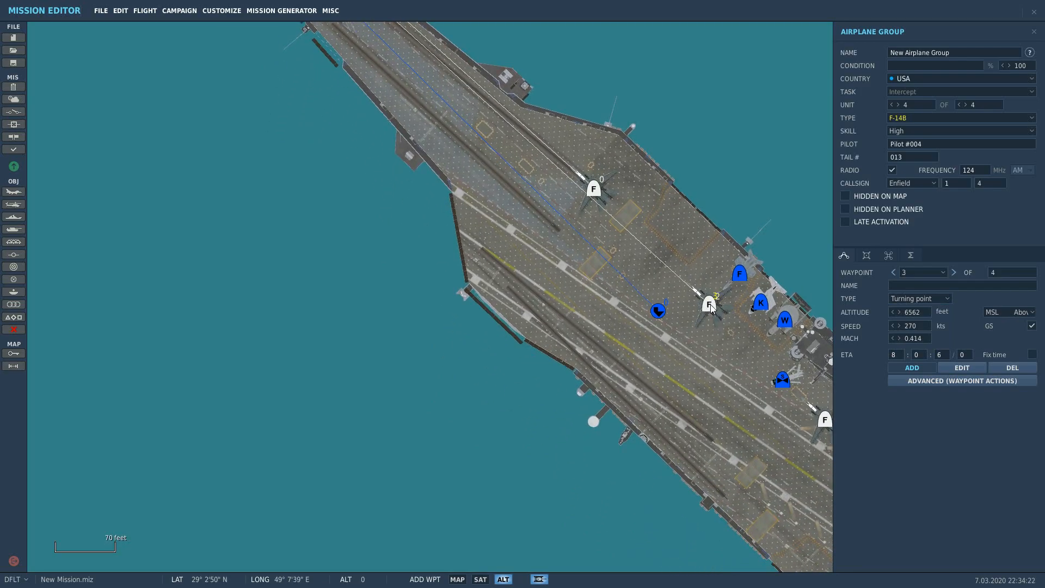
pyautogui.scroll(4, 758, 295)
pyautogui.click(562, 299)
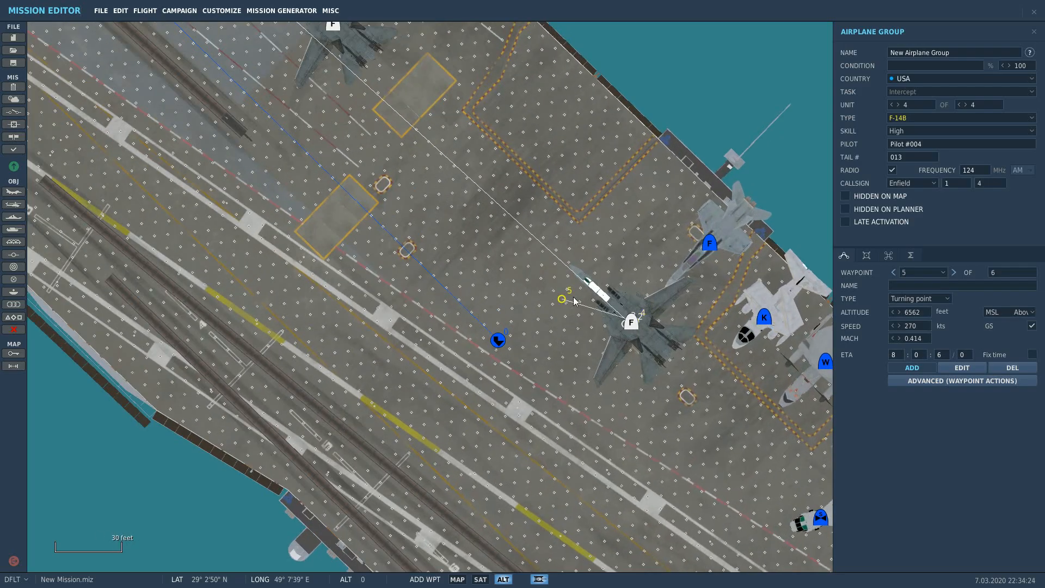
# Step: Delete the extra waypoints from the F-14B group, keeping only its takeoff point
pyautogui.click(1005, 368)
pyautogui.click(1000, 367)
pyautogui.click(961, 369)
pyautogui.moveTo(618, 323); pyautogui.dragTo(419, 251)
pyautogui.click(1009, 368)
pyautogui.click(1008, 369)
pyautogui.click(1005, 368)
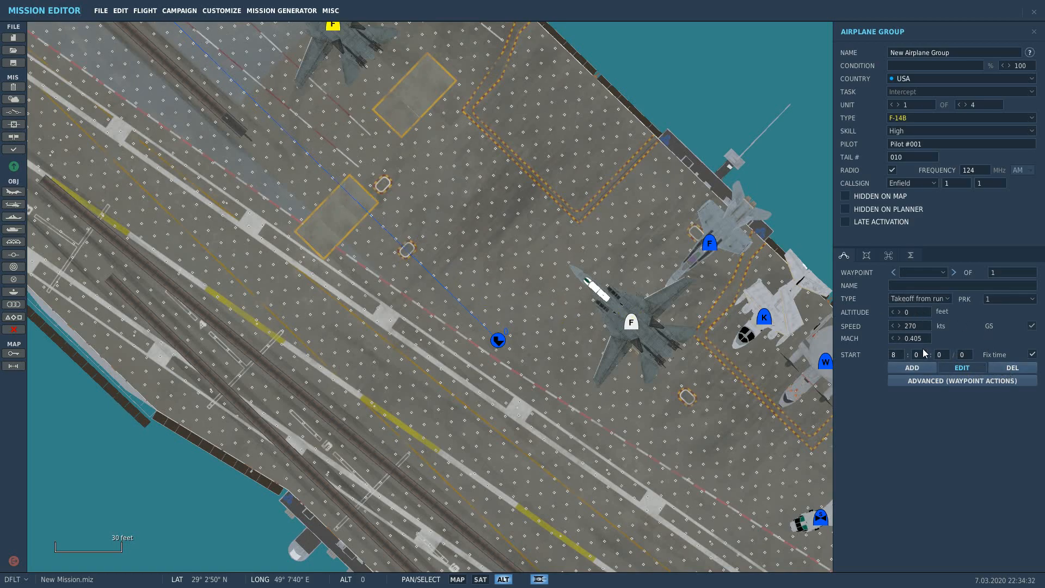
# Step: Reposition the F-14B group on the deck so its four aircraft occupy the bow and waist catapults
pyautogui.click(638, 329)
pyautogui.moveTo(638, 329); pyautogui.dragTo(239, 110)
pyautogui.scroll(-2, 321, 155)
pyautogui.scroll(-1, 312, 180)
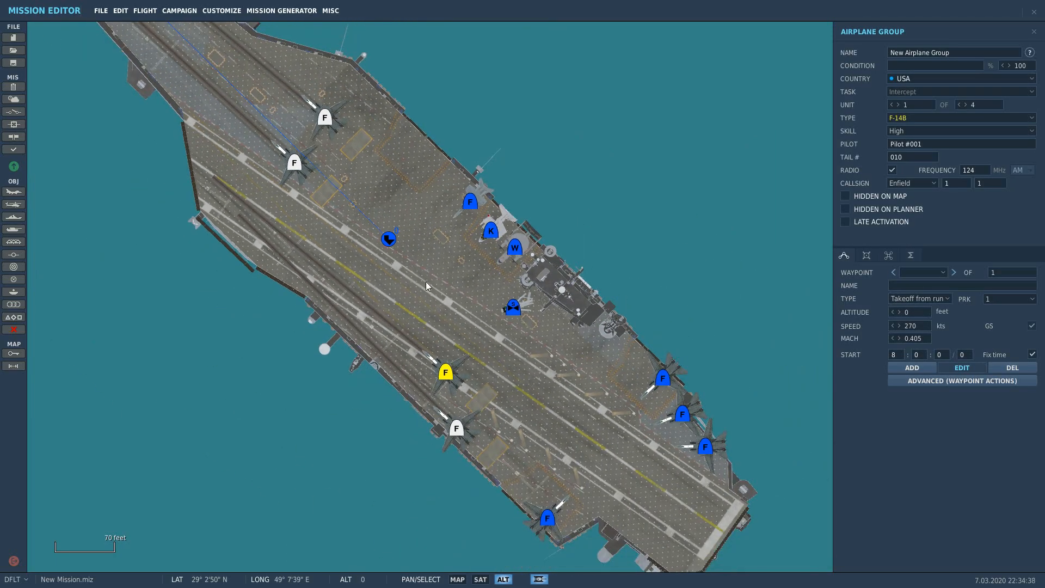
# Step: Add a turning point waypoint for the F-14B group northwest of the carrier, near the gulf's northern end
pyautogui.scroll(-3, 417, 269)
pyautogui.moveTo(293, 221); pyautogui.dragTo(487, 339)
pyautogui.scroll(-4, 551, 294)
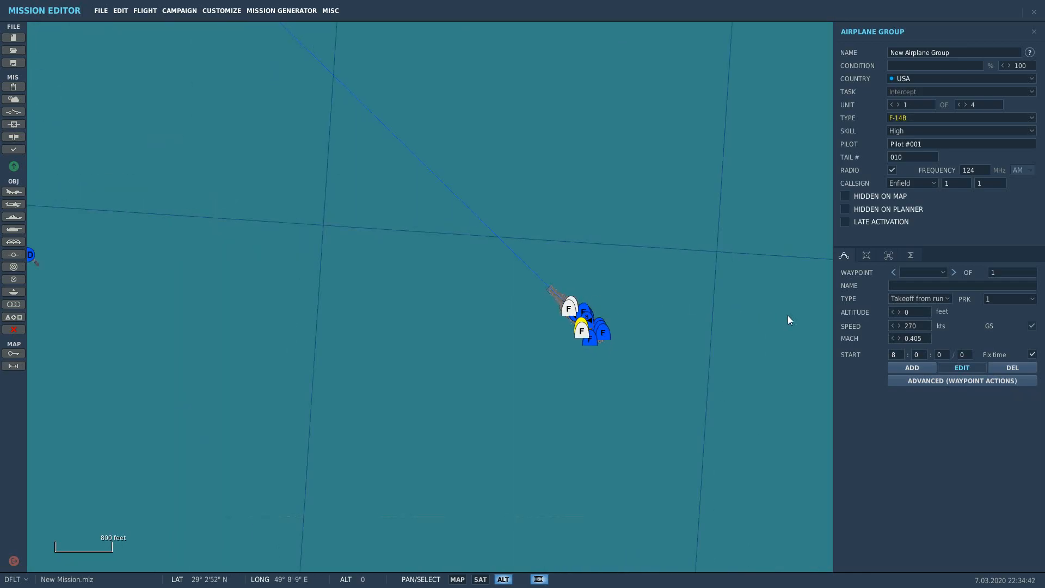
pyautogui.click(901, 366)
pyautogui.scroll(-6, 465, 248)
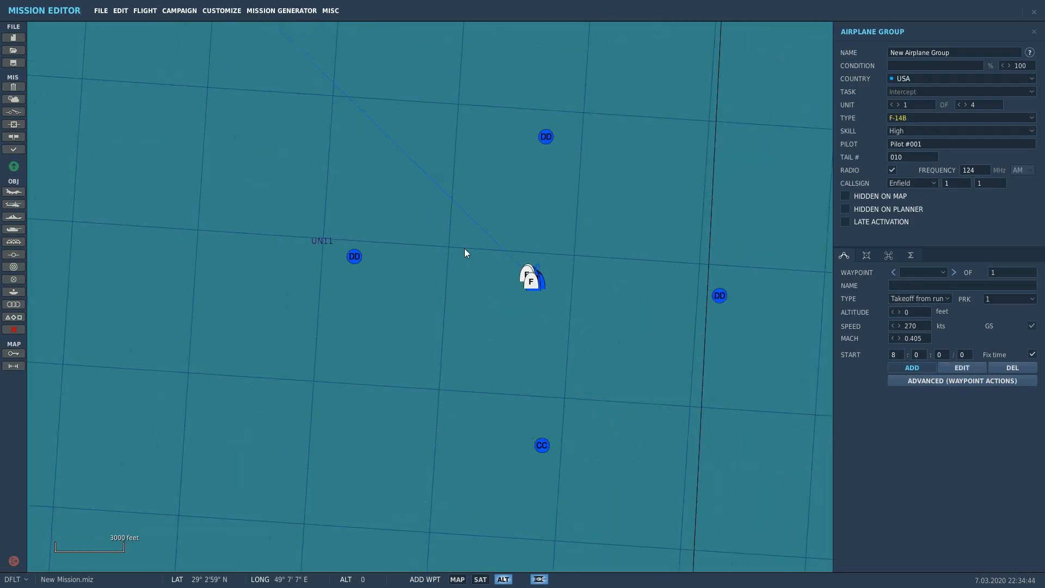
pyautogui.scroll(-4, 420, 272)
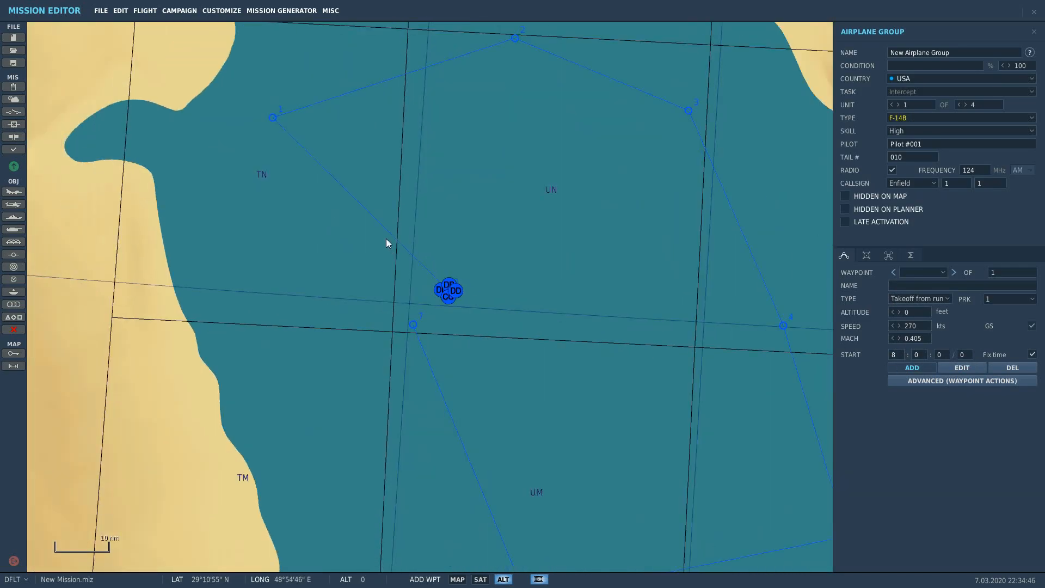
pyautogui.click(295, 89)
pyautogui.scroll(-2, 295, 89)
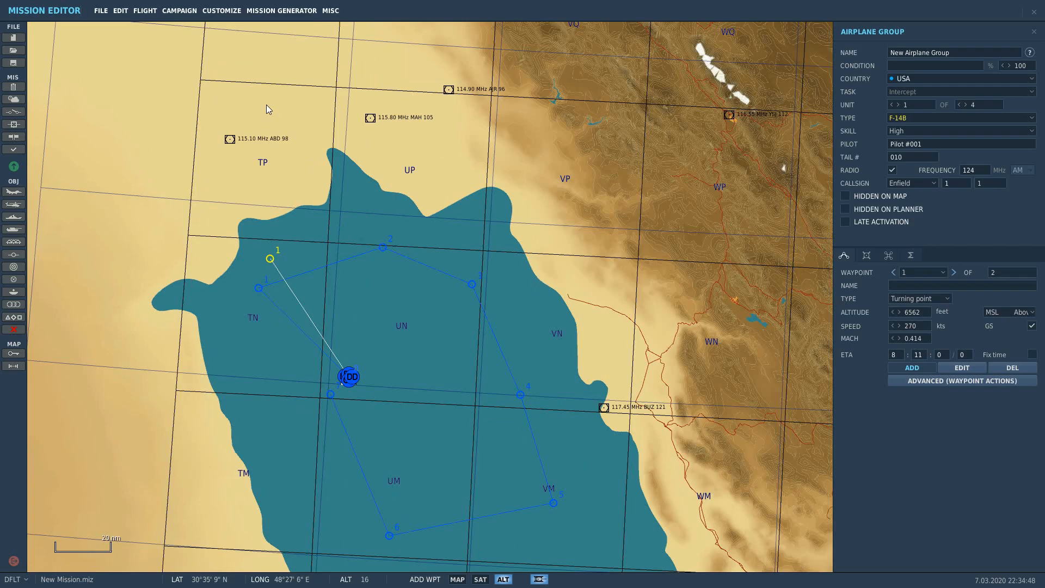
# Step: Add two more turning point waypoints for the F-14B group over land north of the gulf, near the ABD and MAH beacons
pyautogui.click(243, 151)
pyautogui.click(314, 104)
pyautogui.scroll(-2, 367, 247)
pyautogui.scroll(2, 324, 243)
pyautogui.scroll(2, 218, 249)
pyautogui.moveTo(217, 251); pyautogui.dragTo(742, 33, button='right')
pyautogui.moveTo(560, 172); pyautogui.dragTo(428, 123, button='right')
pyautogui.scroll(1, 647, 316)
pyautogui.moveTo(659, 257); pyautogui.dragTo(717, 453, button='right')
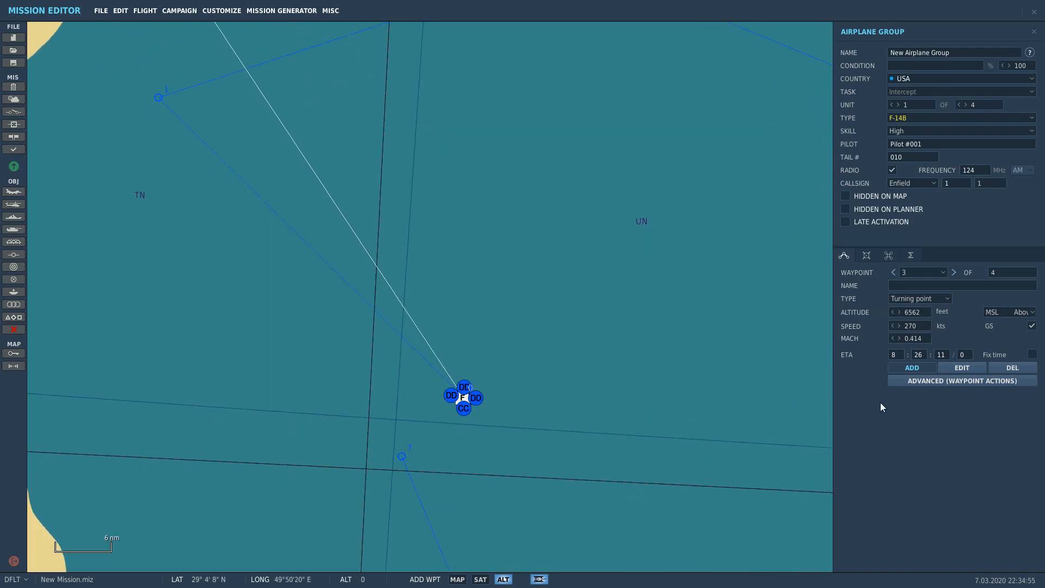
# Step: Examine the preset AIM-54 loadouts available for the F-14B group's payload
pyautogui.click(864, 259)
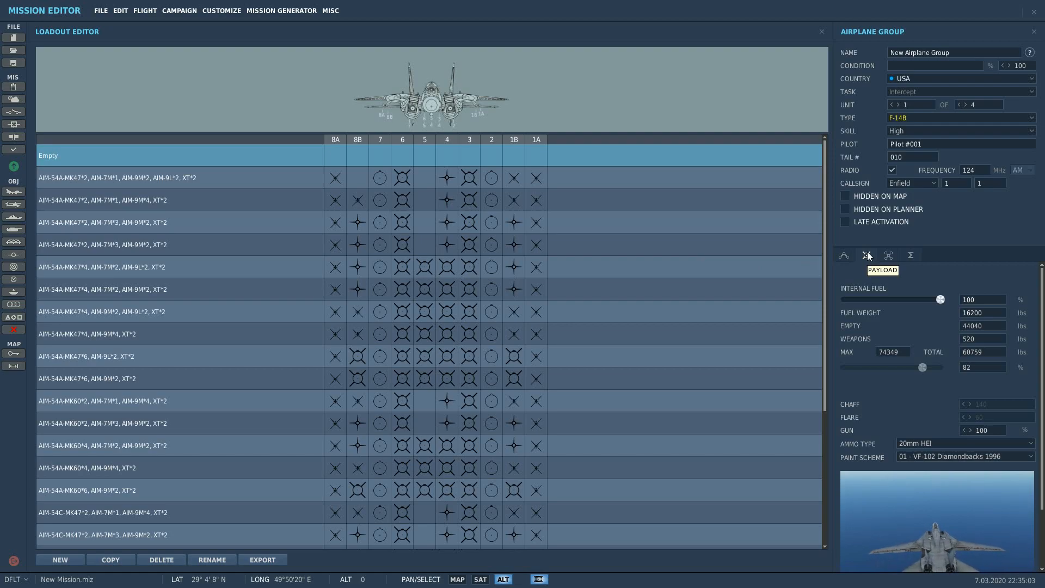
pyautogui.click(246, 178)
pyautogui.click(249, 196)
pyautogui.click(231, 225)
pyautogui.click(218, 267)
pyautogui.click(201, 289)
pyautogui.click(194, 334)
pyautogui.click(191, 356)
pyautogui.click(196, 378)
pyautogui.scroll(-3, 201, 392)
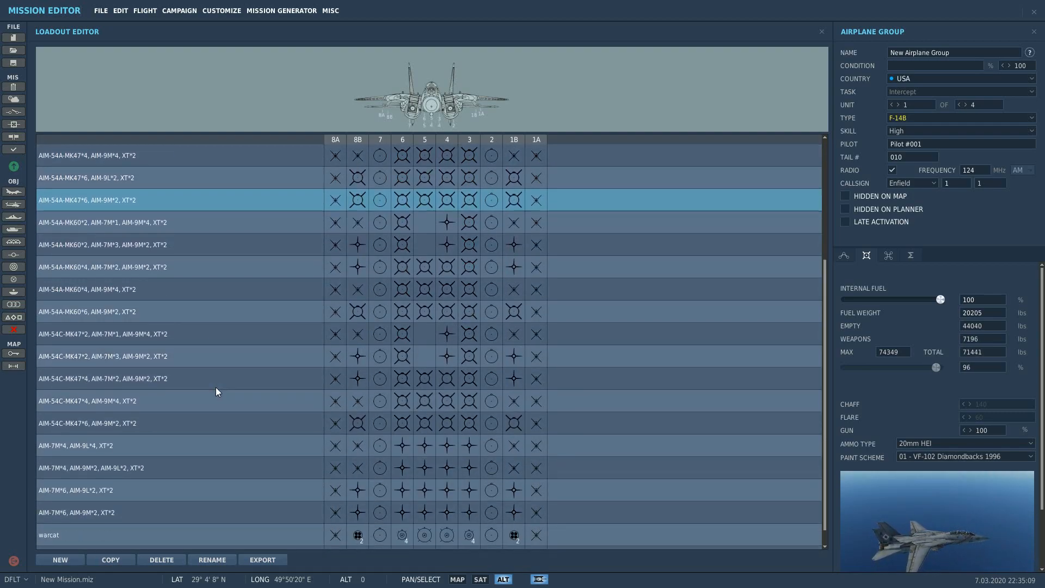
# Step: Create a new F-14B payload named "setup load"
pyautogui.click(59, 560)
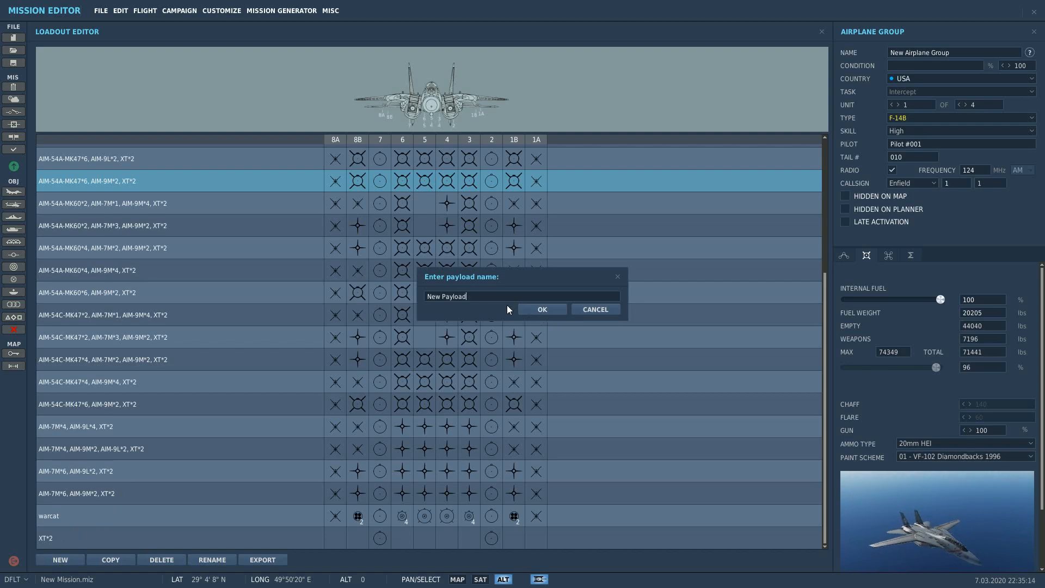
pyautogui.press('BackSpace')
pyautogui.press('BackSpace')
pyautogui.press('BackSpace')
pyautogui.press('BackSpace')
pyautogui.press('BackSpace')
pyautogui.press('BackSpace')
pyautogui.press('BackSpace')
pyautogui.press('BackSpace')
pyautogui.press('BackSpace')
pyautogui.press('BackSpace')
pyautogui.press('BackSpace')
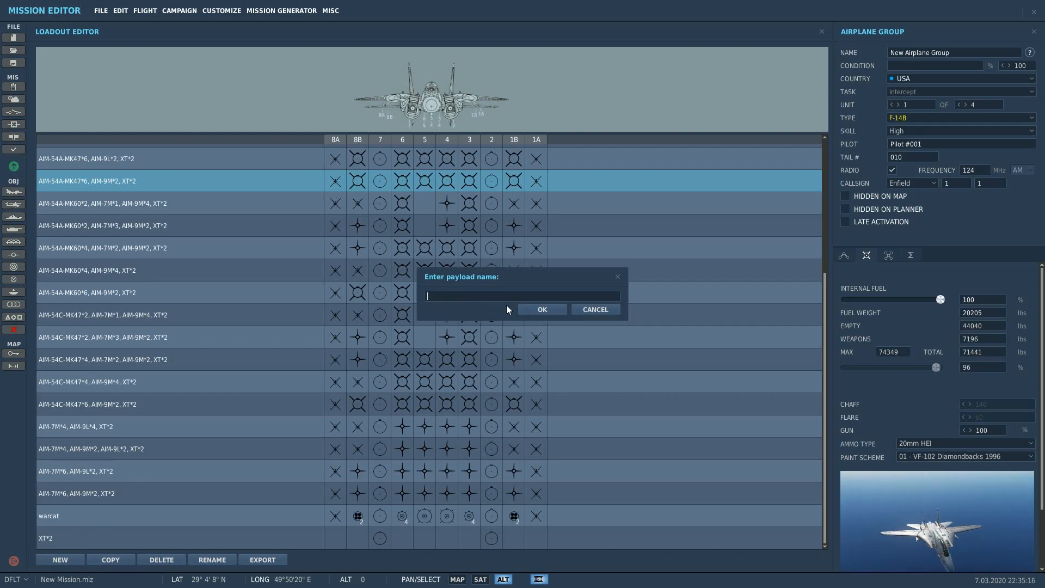
pyautogui.write('up ')
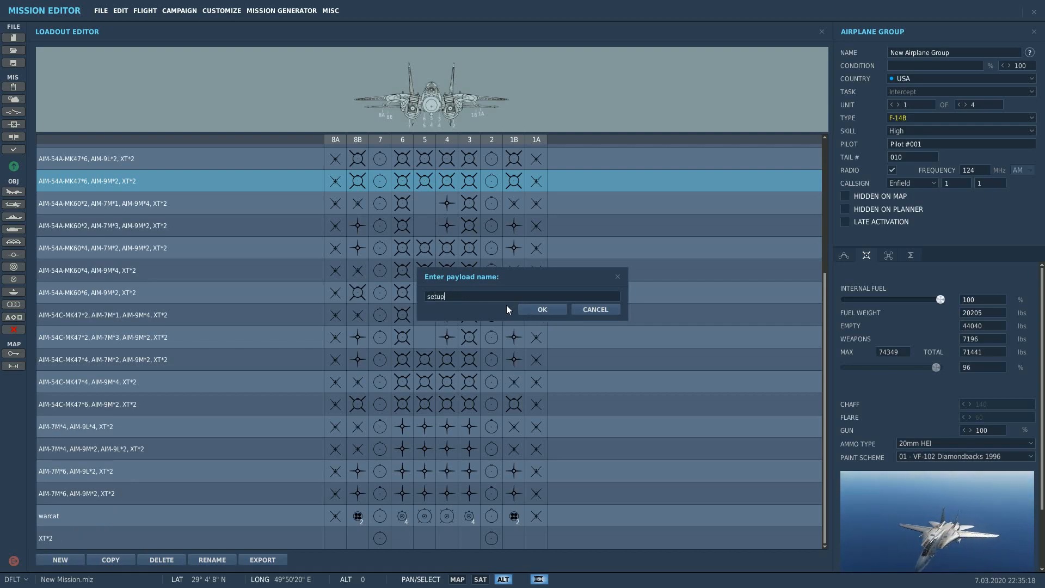
pyautogui.write('laood')
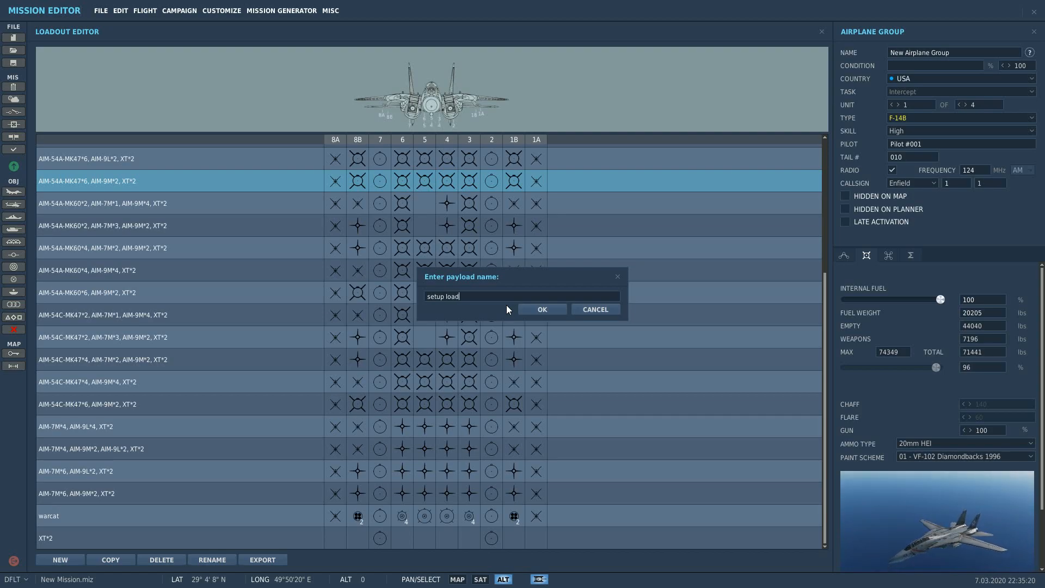
pyautogui.click(539, 309)
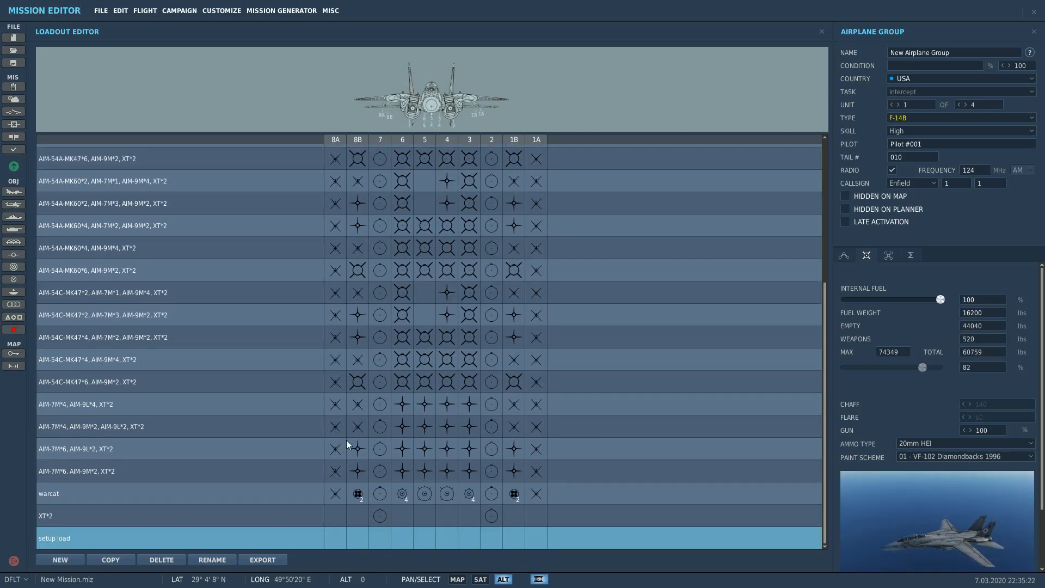
# Step: Mount LAU-138 AIM-9M missiles on stations 8A and 1A of the setup load payload
pyautogui.rightClick(336, 537)
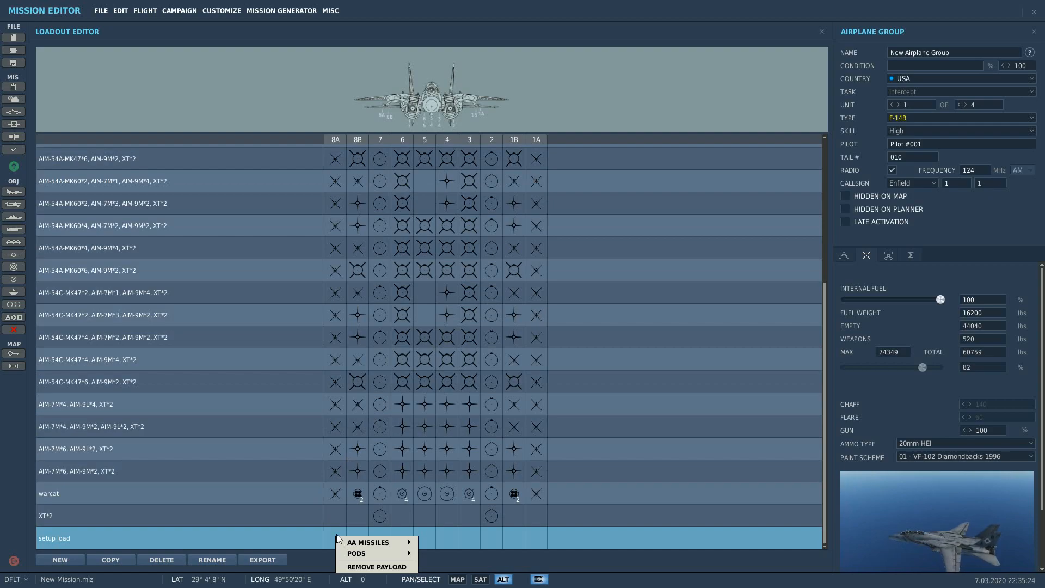
pyautogui.moveTo(377, 547)
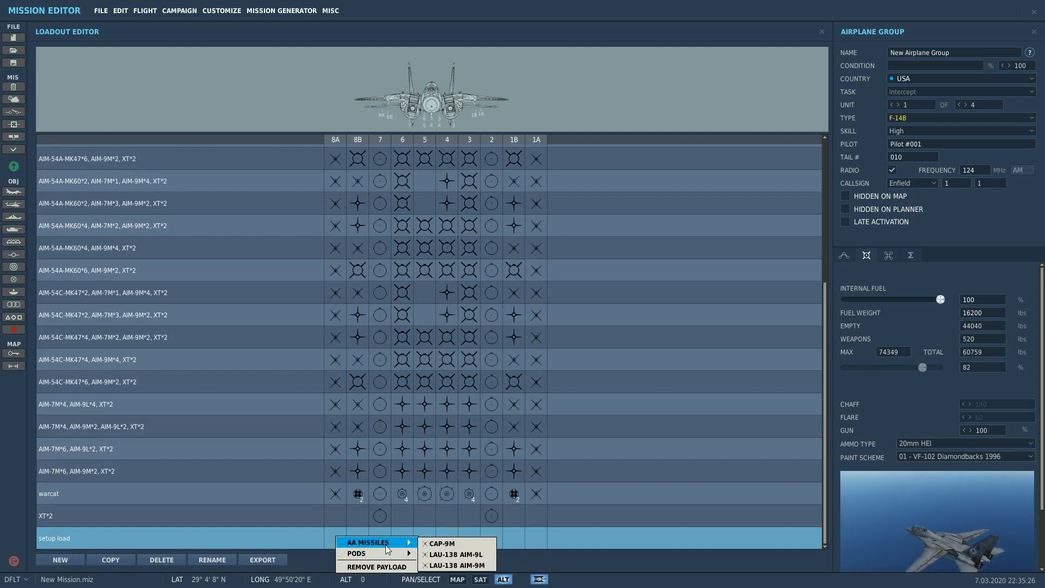
pyautogui.click(484, 566)
pyautogui.click(536, 547)
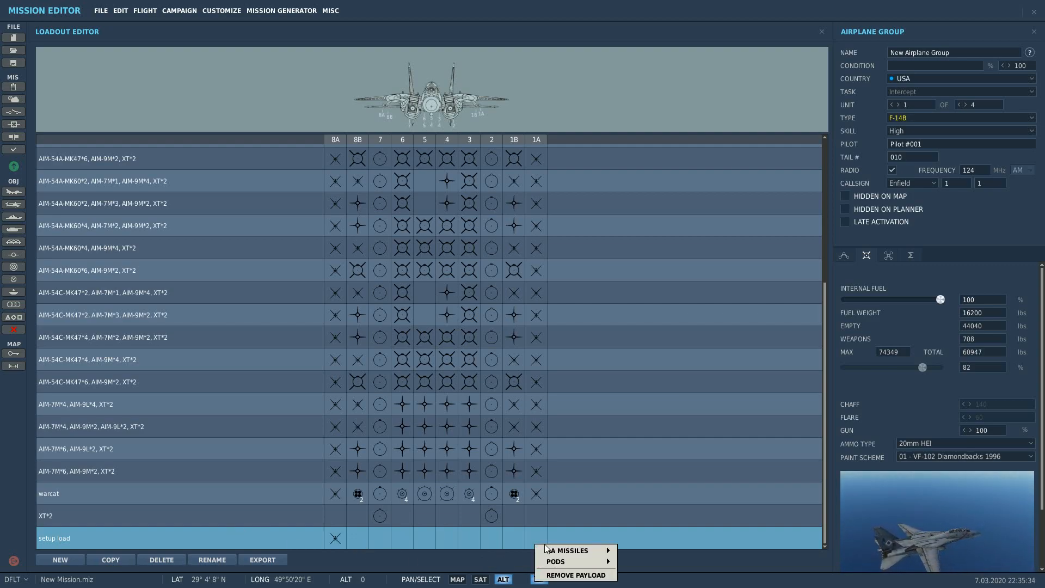
pyautogui.moveTo(554, 553)
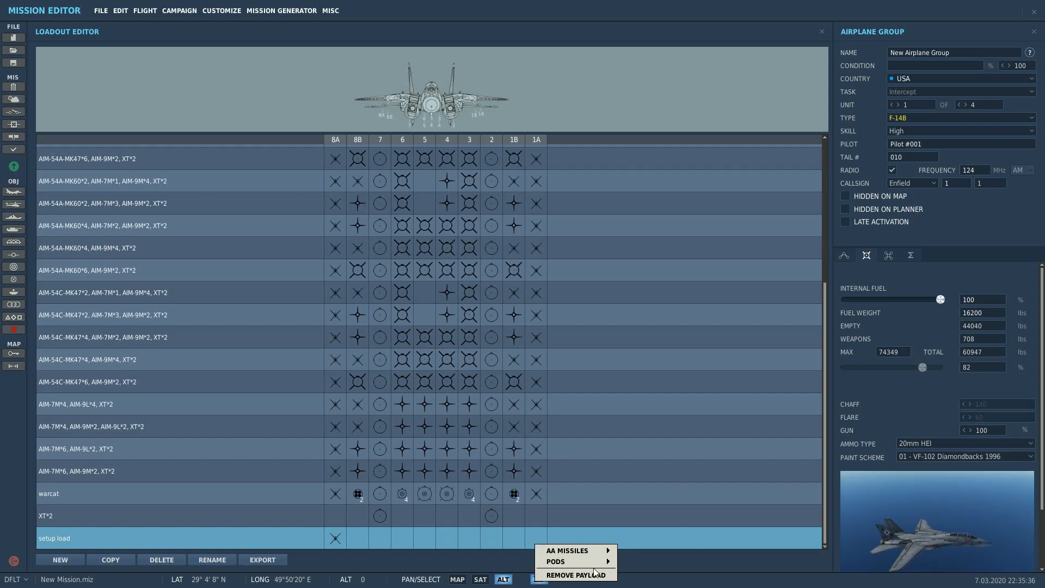
pyautogui.moveTo(596, 564)
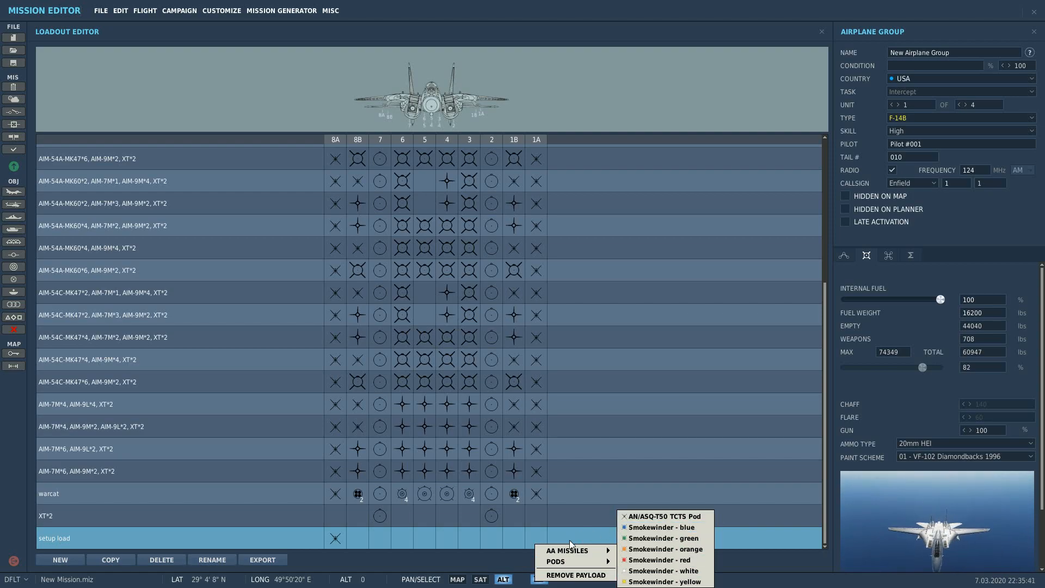
pyautogui.click(653, 573)
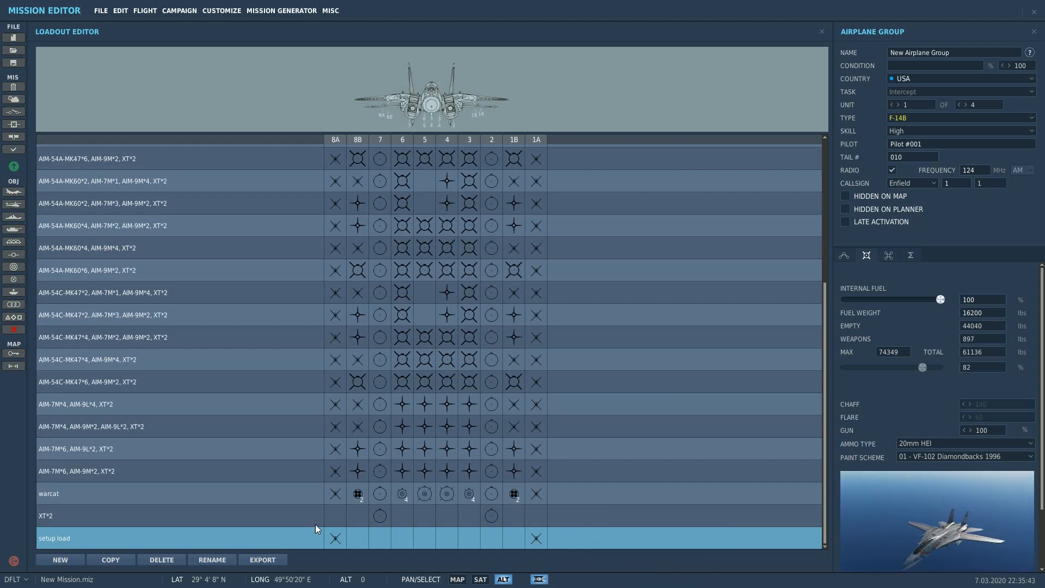
# Step: Examine the bomb, fuel tank and rocket options for stations 8B, 2 and 3 of the setup load payload
pyautogui.rightClick(362, 534)
pyautogui.moveTo(406, 545)
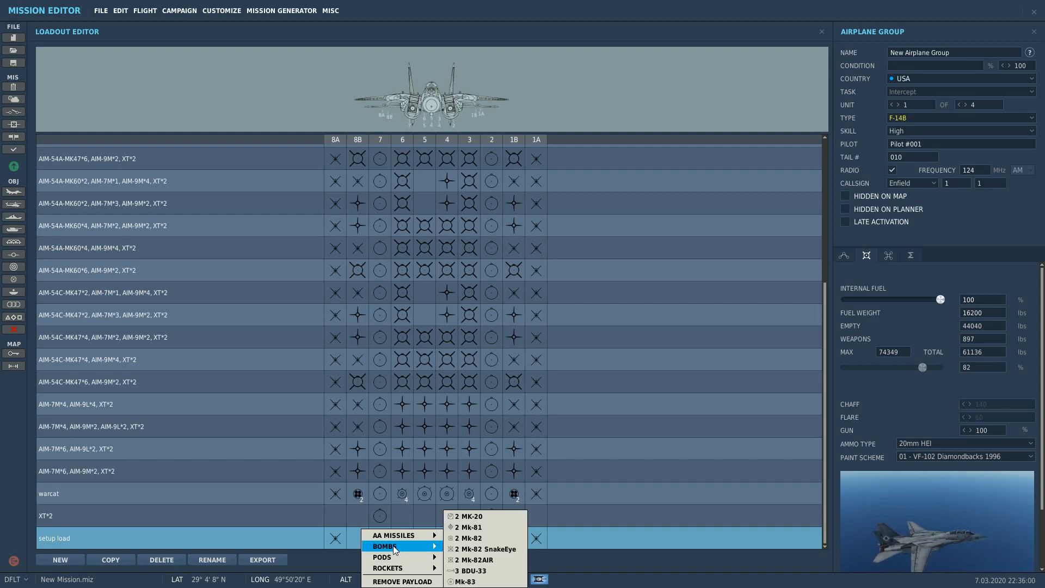
pyautogui.click(494, 539)
pyautogui.rightClick(492, 541)
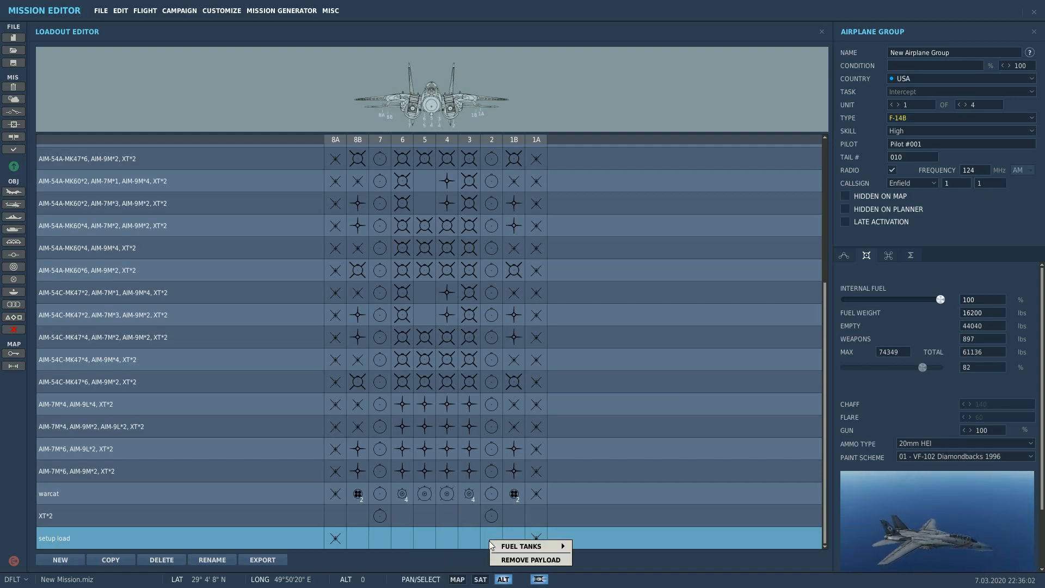
pyautogui.moveTo(504, 546)
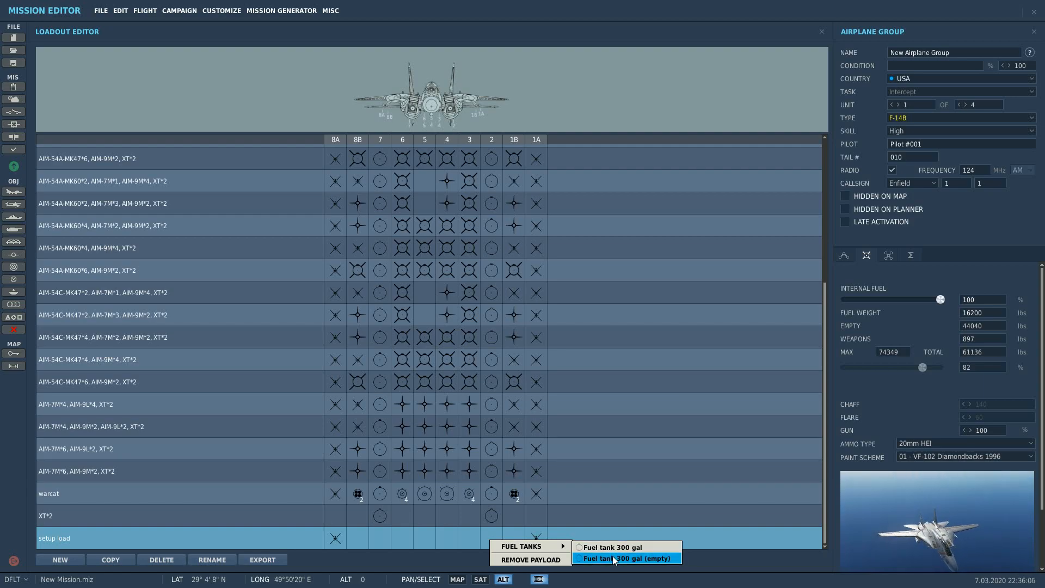
pyautogui.click(474, 532)
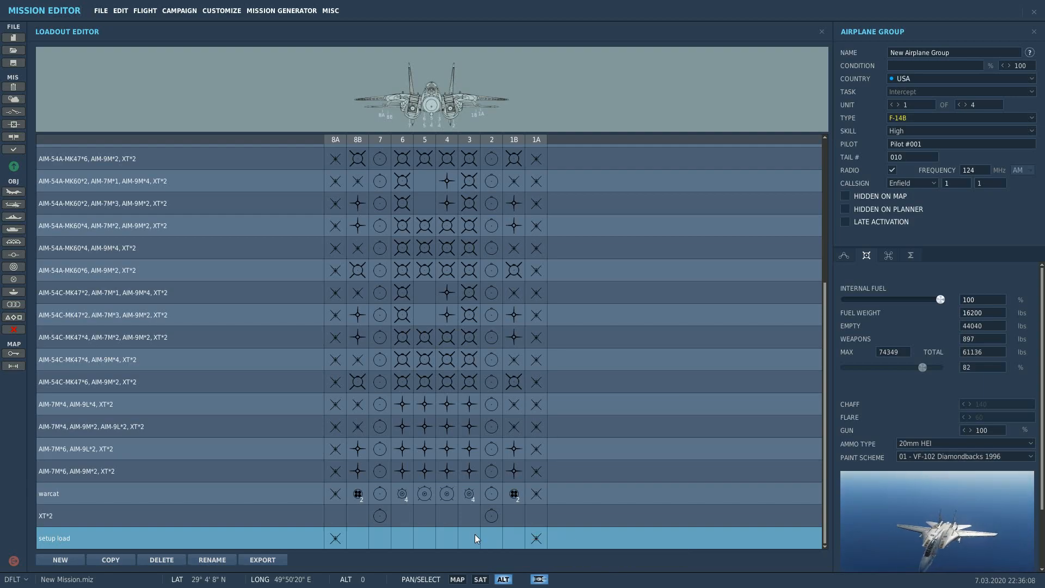
pyautogui.rightClick(475, 534)
pyautogui.moveTo(522, 539)
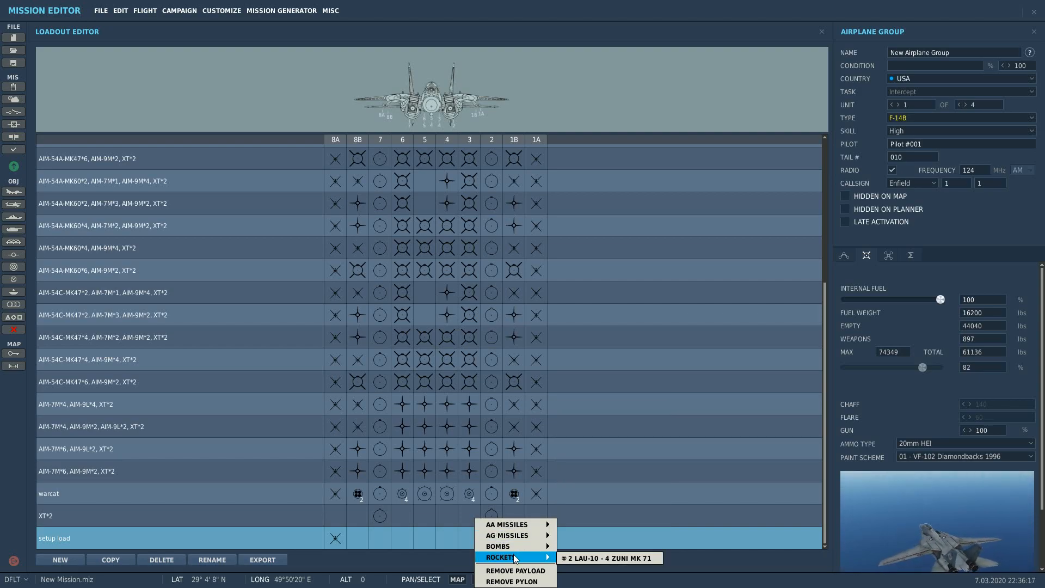
pyautogui.click(387, 540)
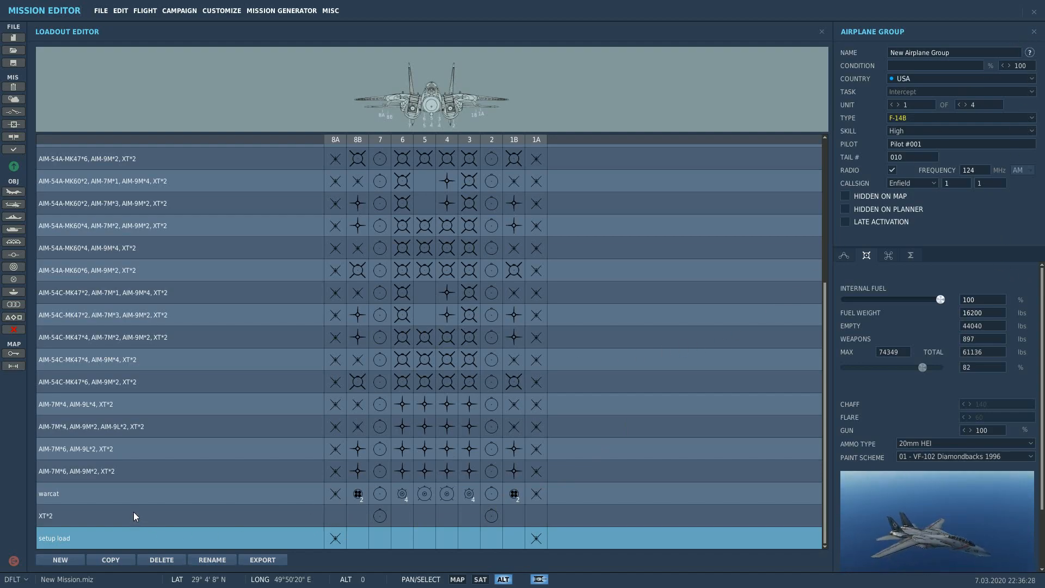
# Step: Assign the warcat loadout to the lead F-14B
pyautogui.click(370, 512)
pyautogui.click(408, 500)
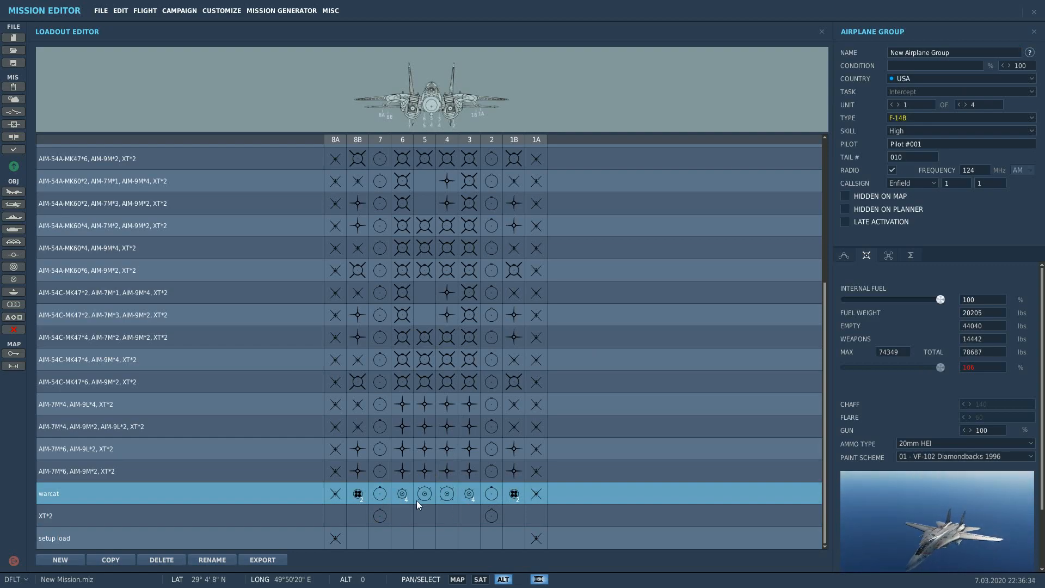
pyautogui.scroll(1, 431, 491)
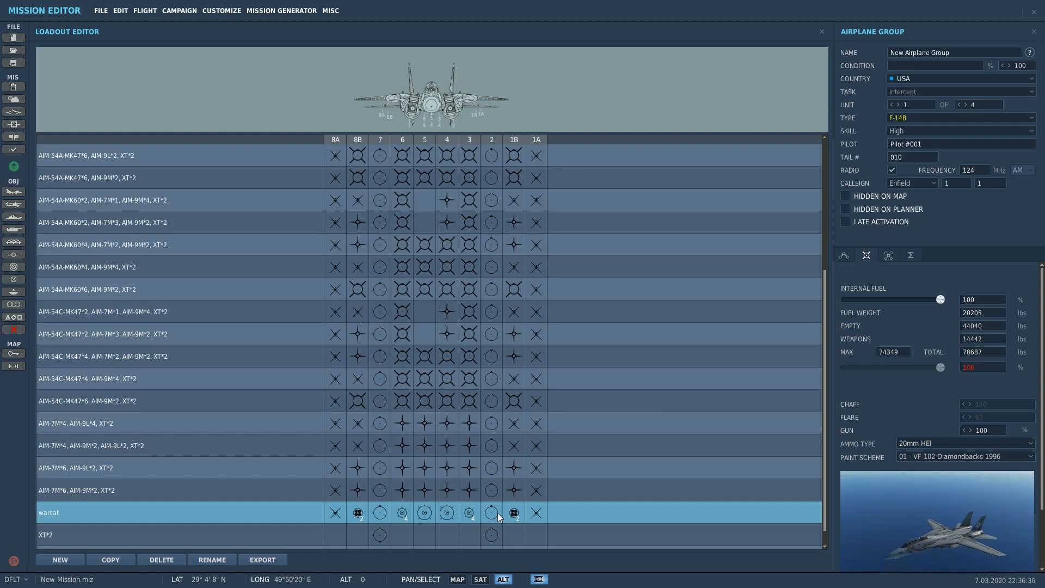
pyautogui.scroll(-1, 505, 501)
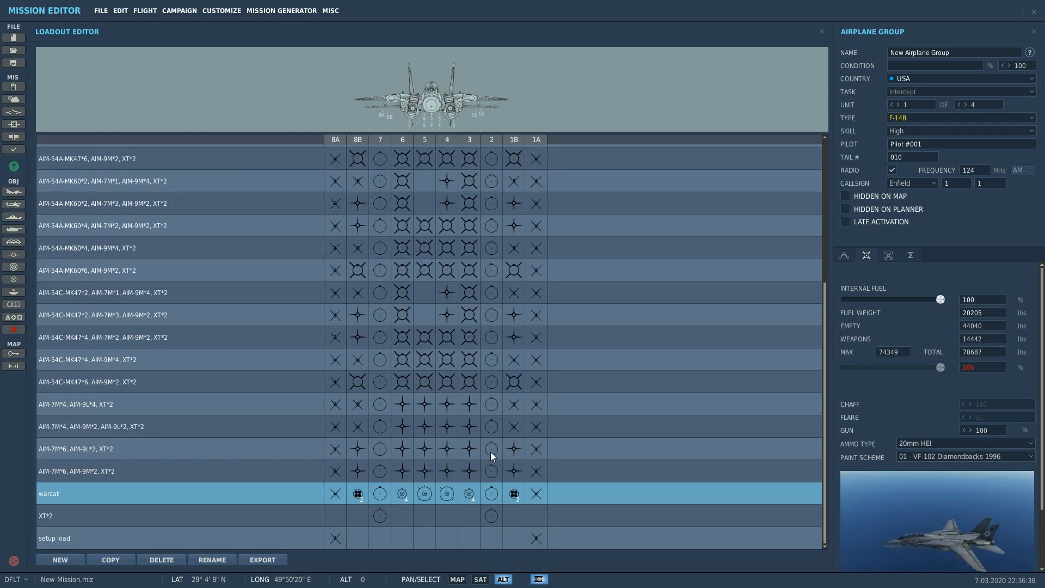
pyautogui.scroll(2, 553, 453)
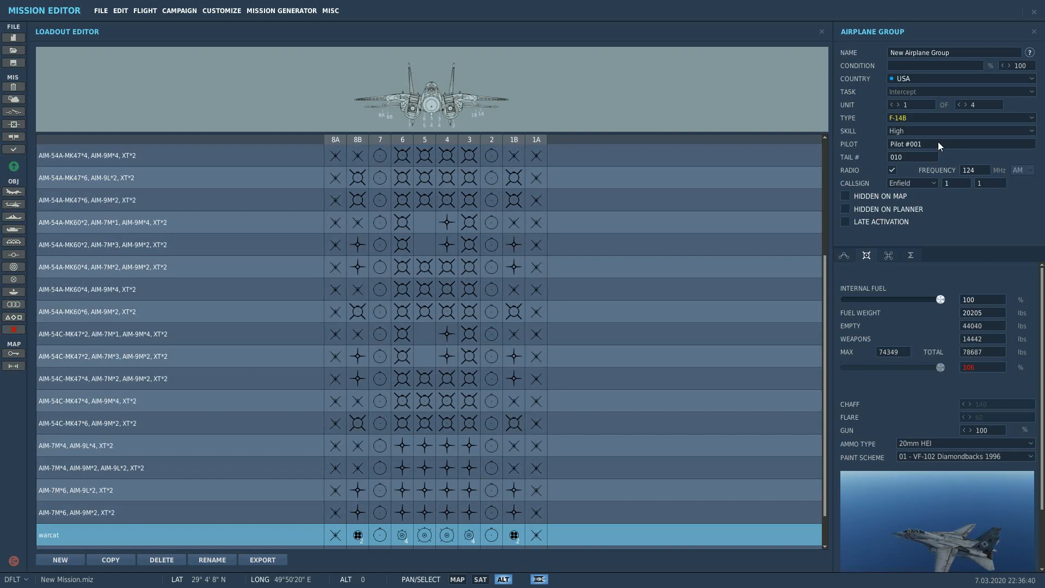
# Step: Assign the warcat loadout to the other F-14Bs by rebuilding the group up to four aircraft, and close the group's settings
pyautogui.click(959, 106)
pyautogui.scroll(-6, 362, 401)
pyautogui.click(403, 518)
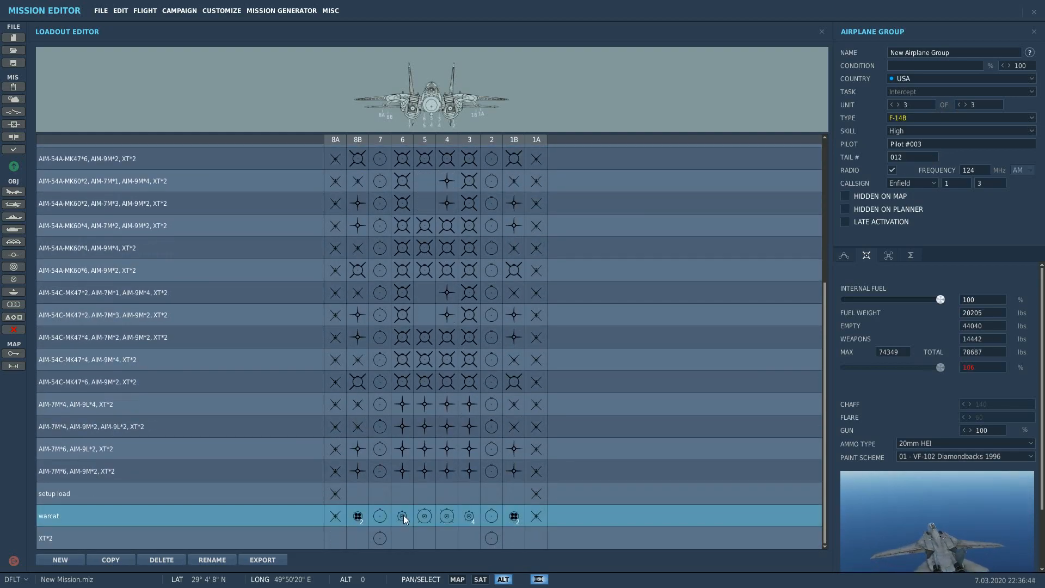
pyautogui.click(958, 105)
pyautogui.scroll(-6, 508, 538)
pyautogui.click(468, 513)
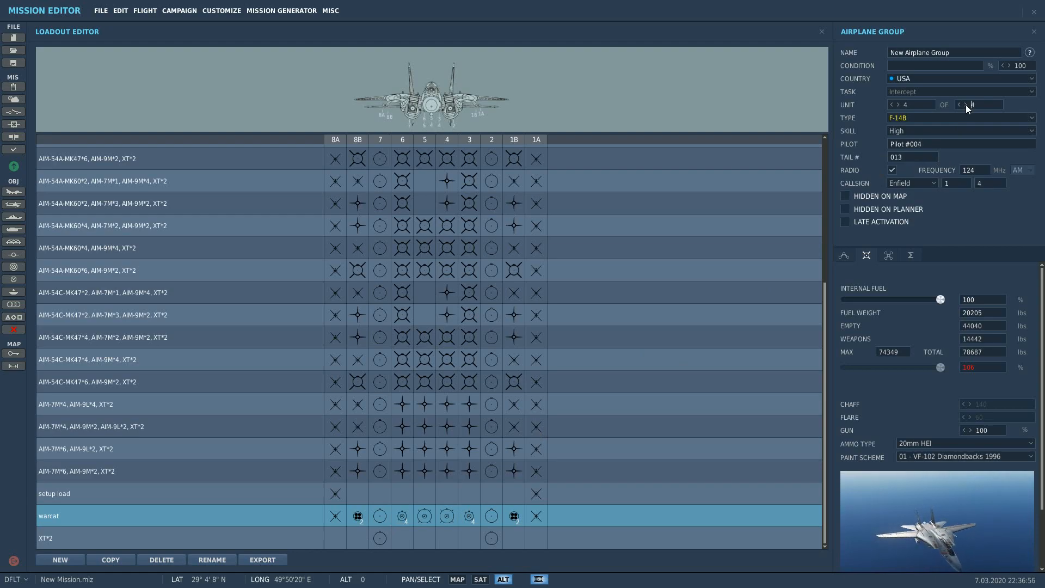
pyautogui.click(1034, 32)
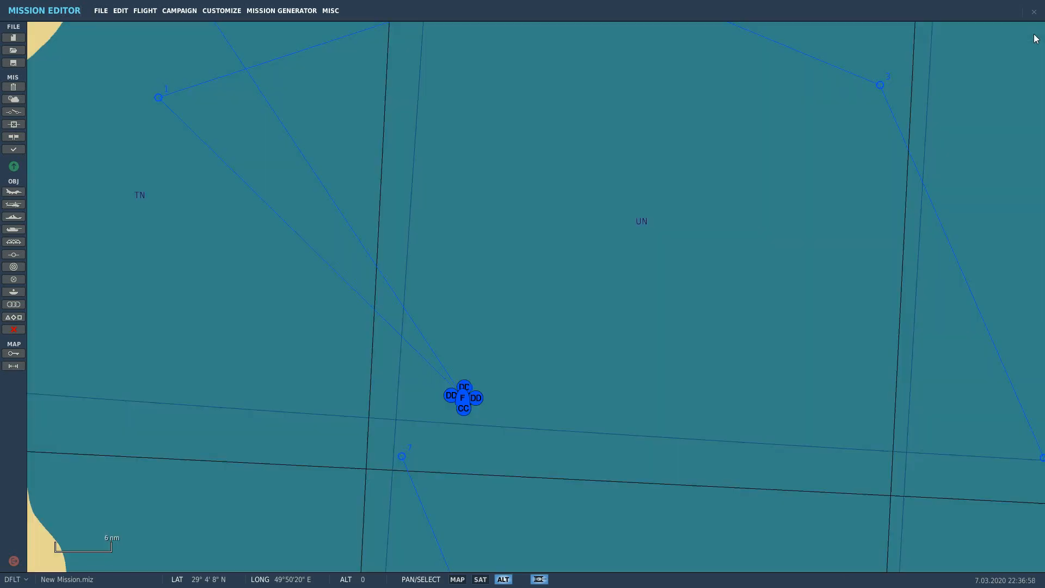
# Step: Reposition the lead F-14B's three wingmen onto the free bow catapult and the two waist catapults
pyautogui.scroll(-2, 423, 389)
pyautogui.scroll(5, 361, 369)
pyautogui.scroll(6, 460, 308)
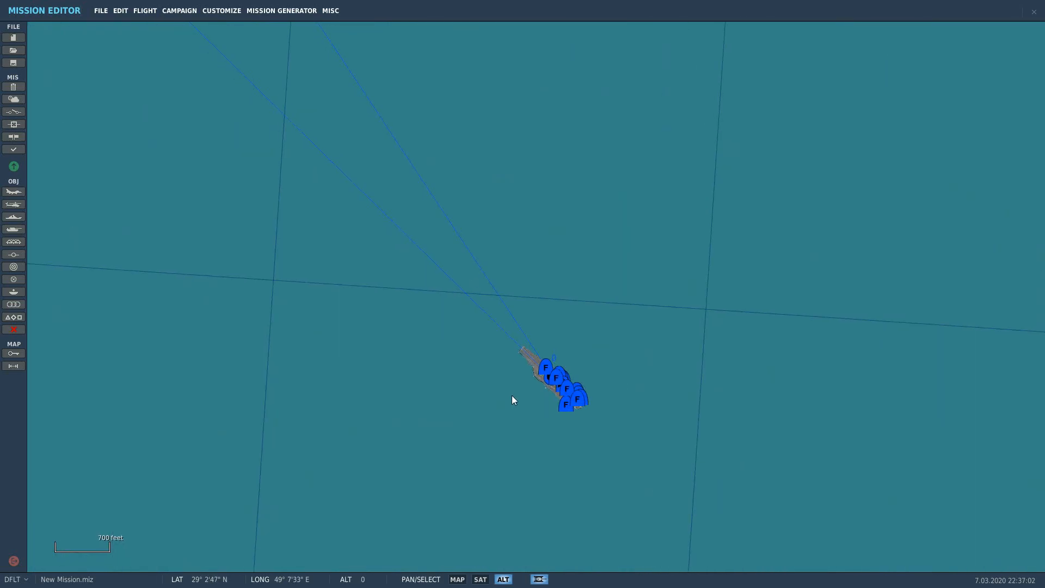
pyautogui.scroll(5, 510, 402)
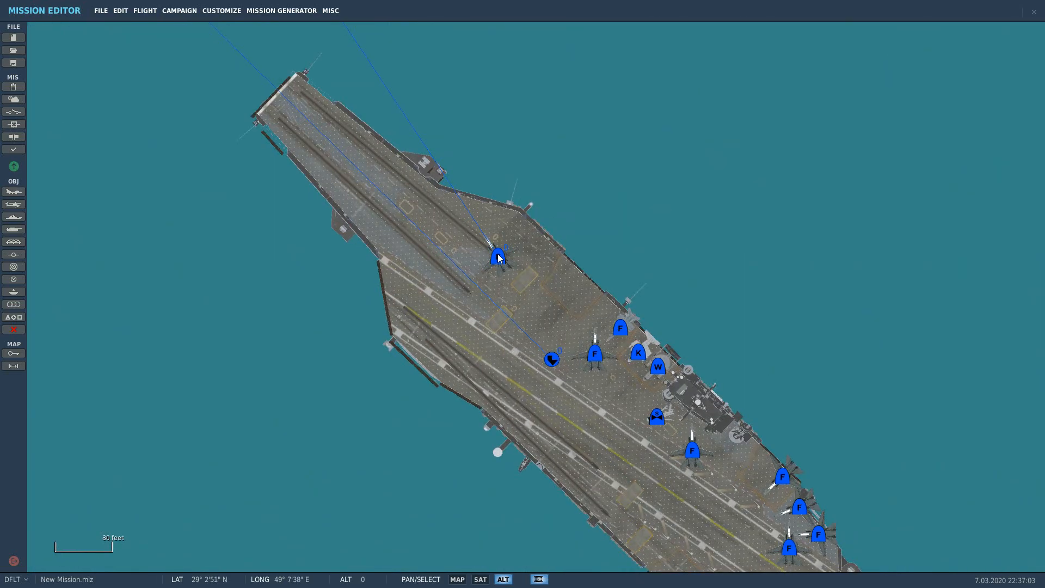
pyautogui.click(499, 261)
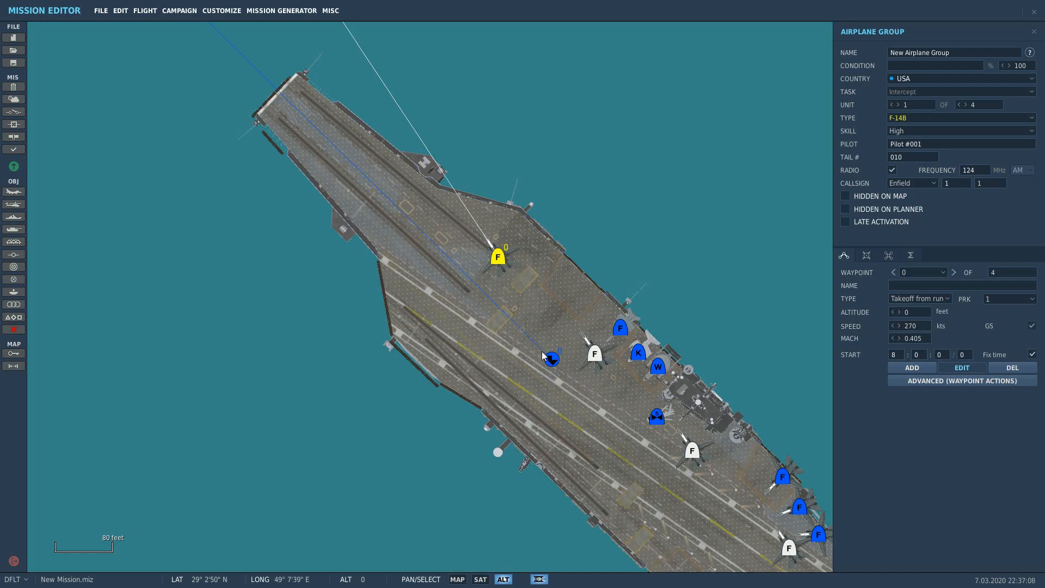
pyautogui.moveTo(595, 354); pyautogui.dragTo(573, 381)
pyautogui.click(499, 259)
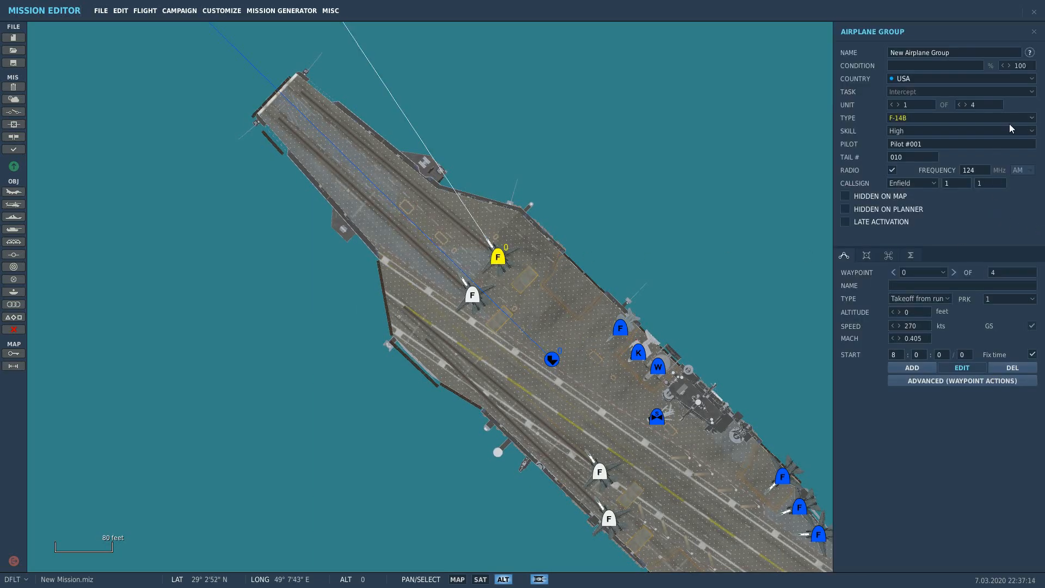
# Step: Set the lead F-14B's skill to Player and the skill of its wingman on the other bow catapult to Excellent
pyautogui.click(1011, 129)
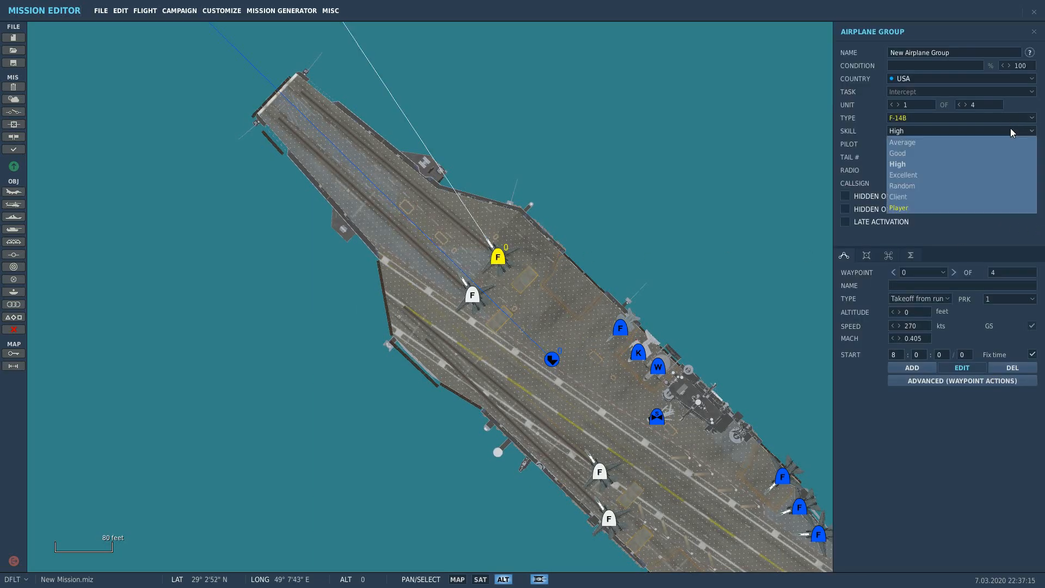
pyautogui.click(915, 209)
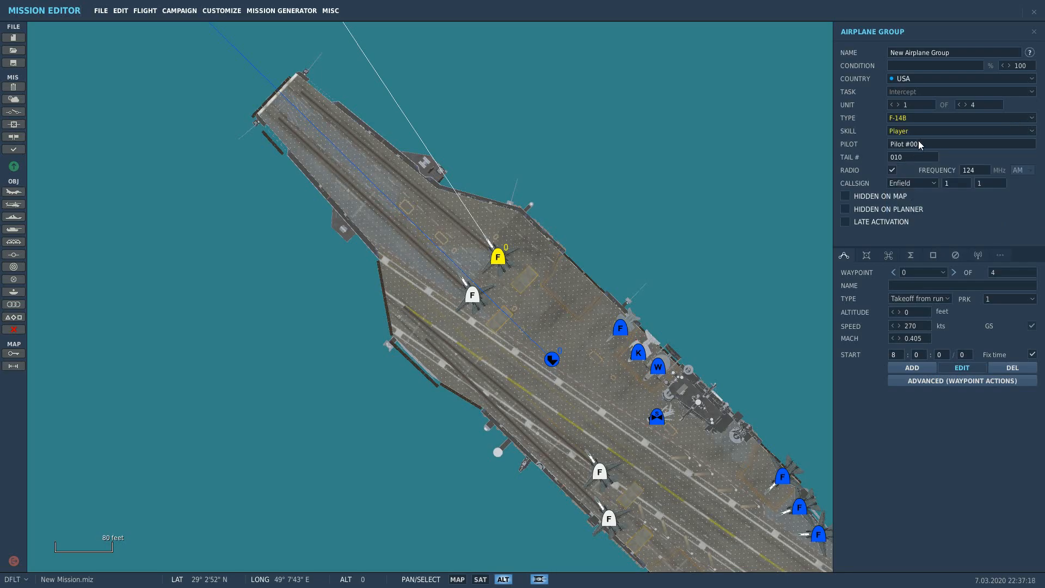
pyautogui.click(475, 297)
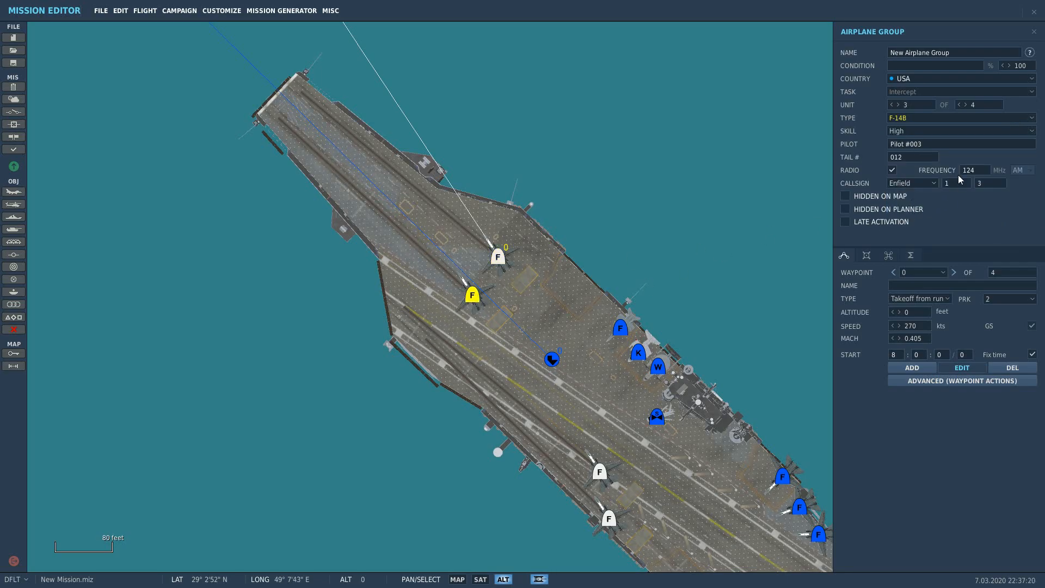
pyautogui.click(1022, 133)
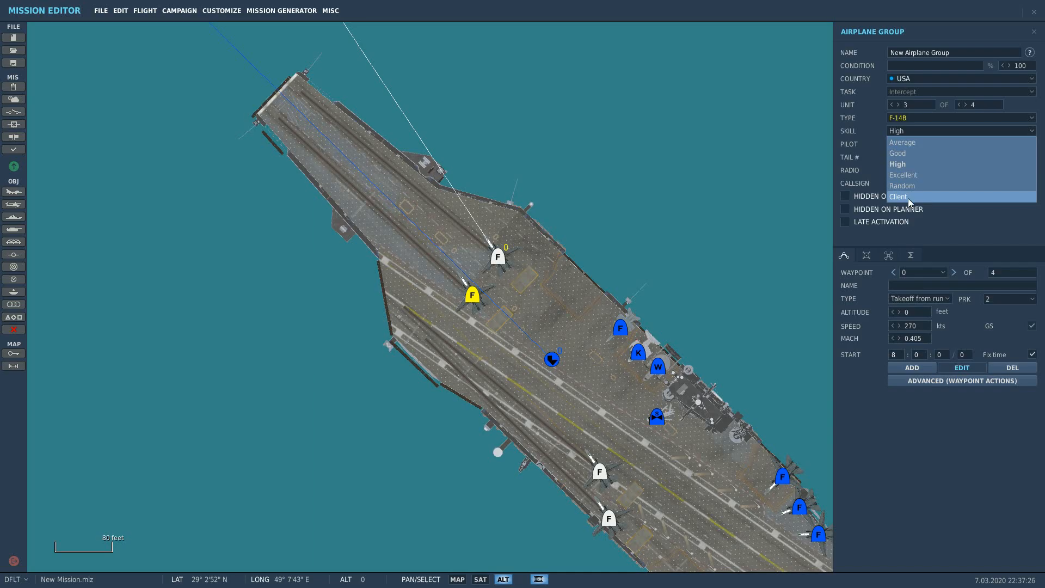
pyautogui.click(439, 357)
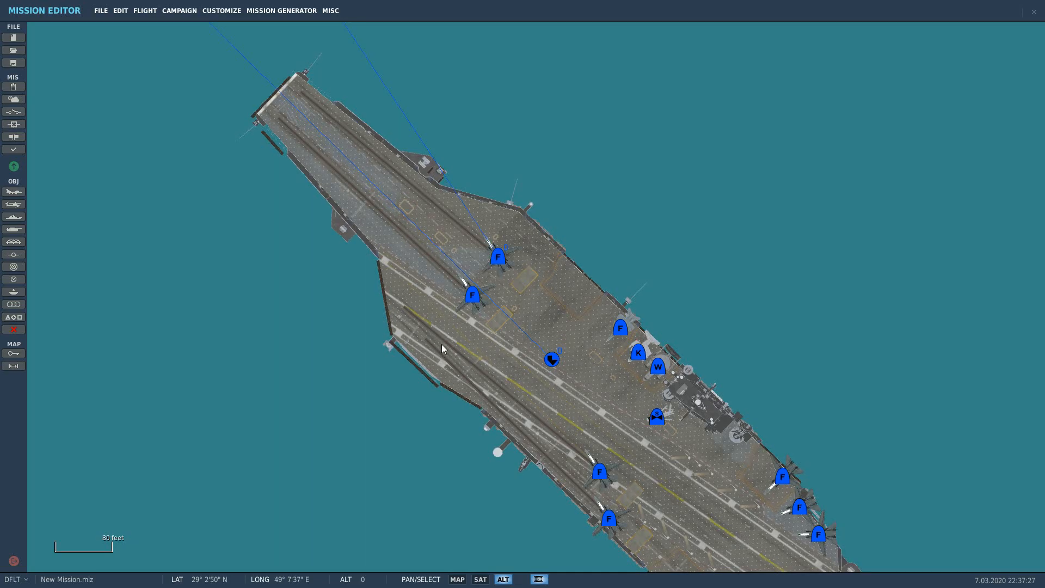
pyautogui.click(473, 298)
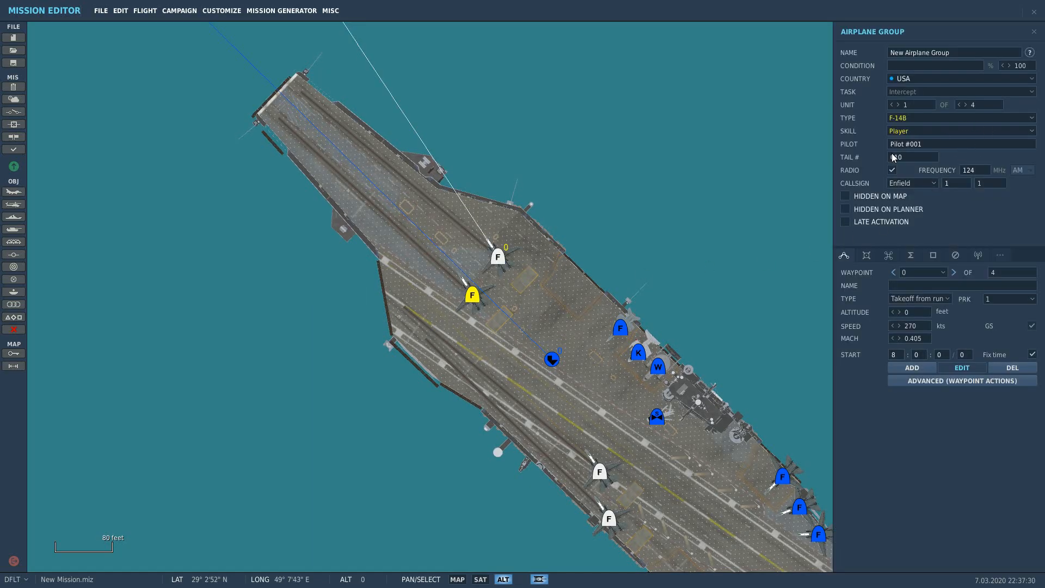
pyautogui.click(506, 255)
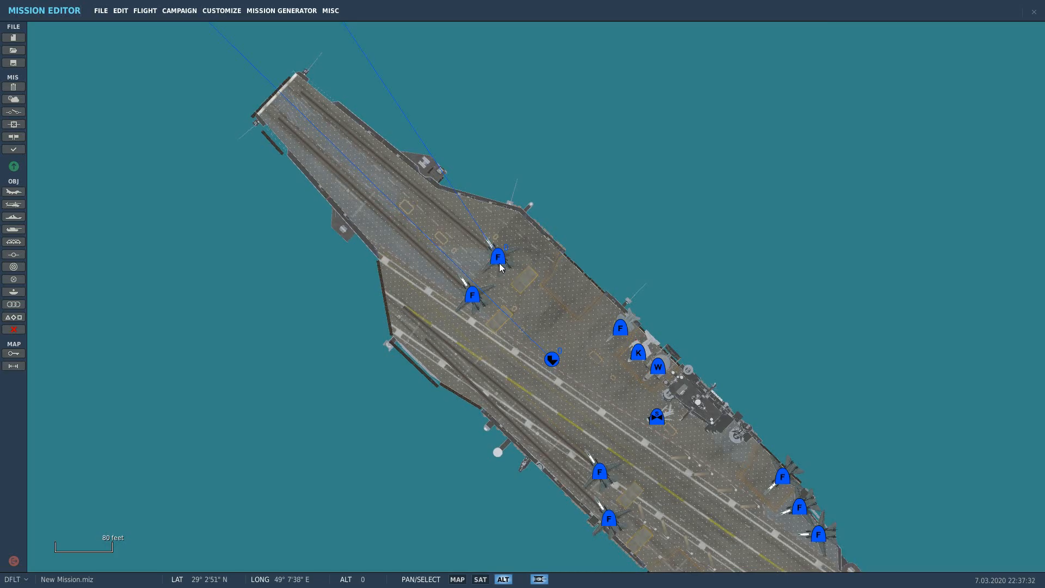
pyautogui.click(506, 254)
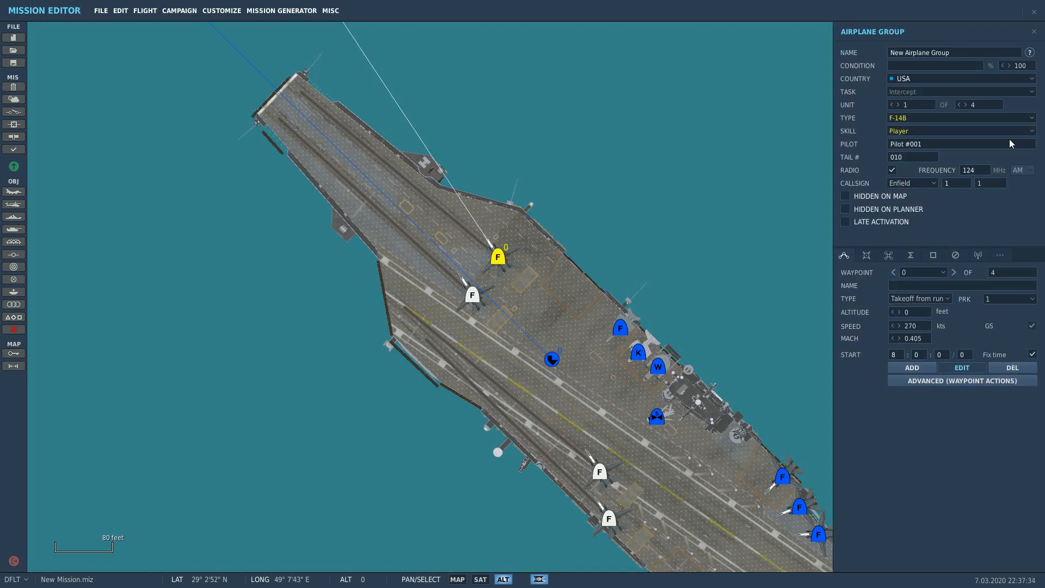
pyautogui.click(475, 295)
pyautogui.click(1005, 132)
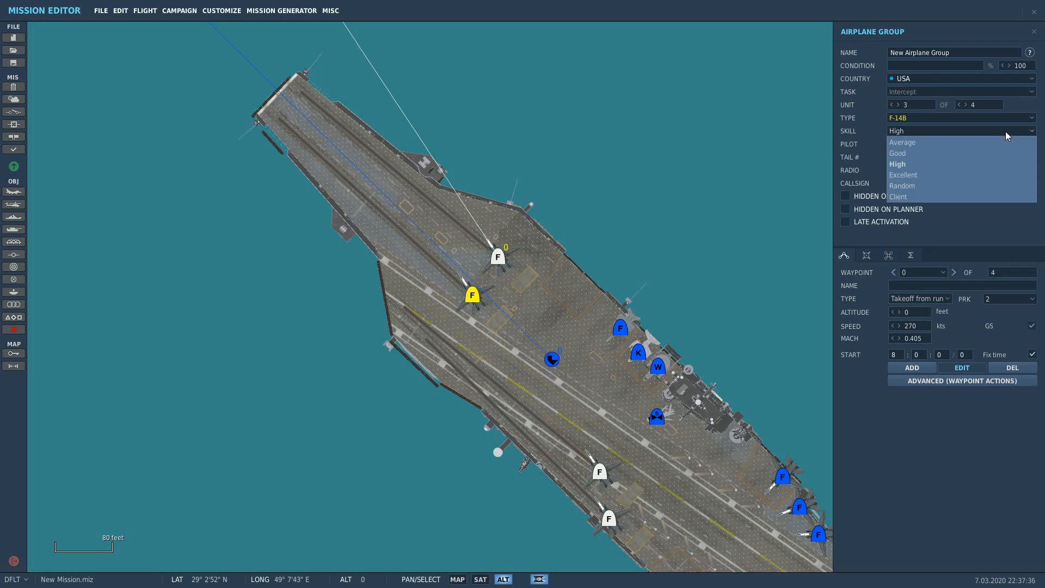
pyautogui.click(912, 175)
# Step: Try to set the skill of the F-14B on the inner waist catapult to High, and return the lead F-14B to Player
pyautogui.moveTo(458, 416); pyautogui.dragTo(488, 337)
pyautogui.click(640, 393)
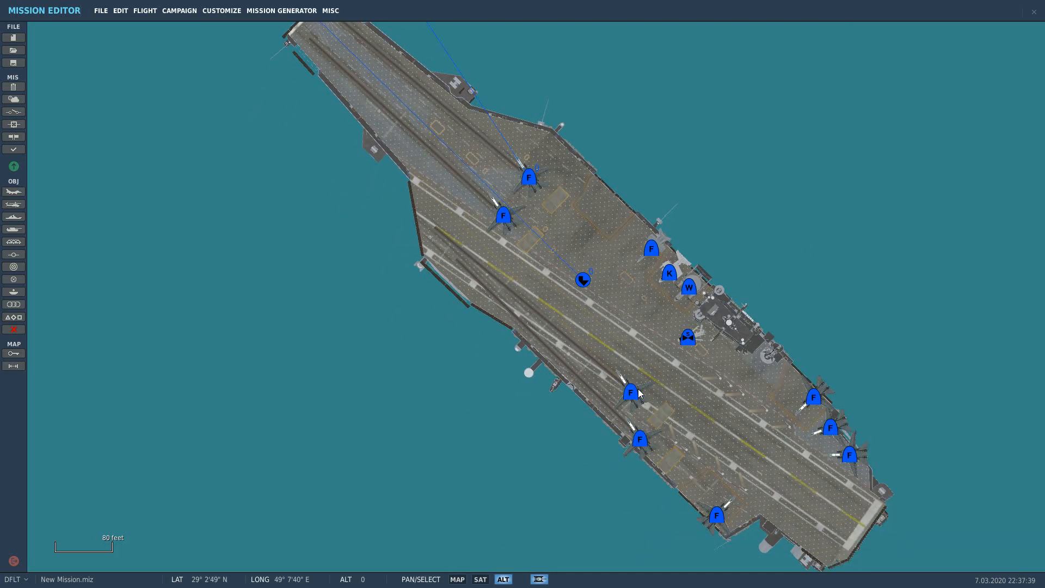
pyautogui.click(631, 393)
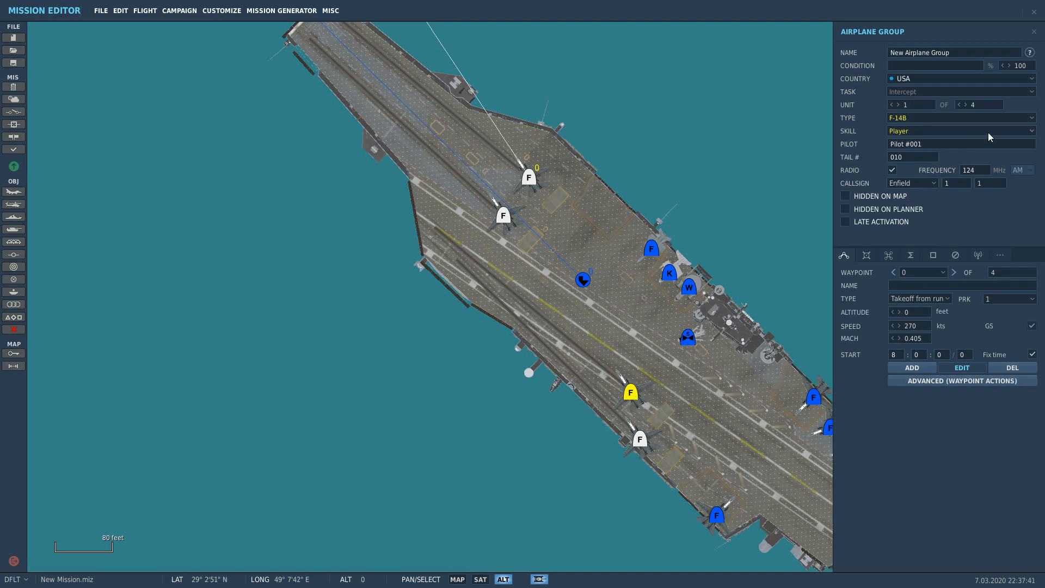
pyautogui.click(1015, 130)
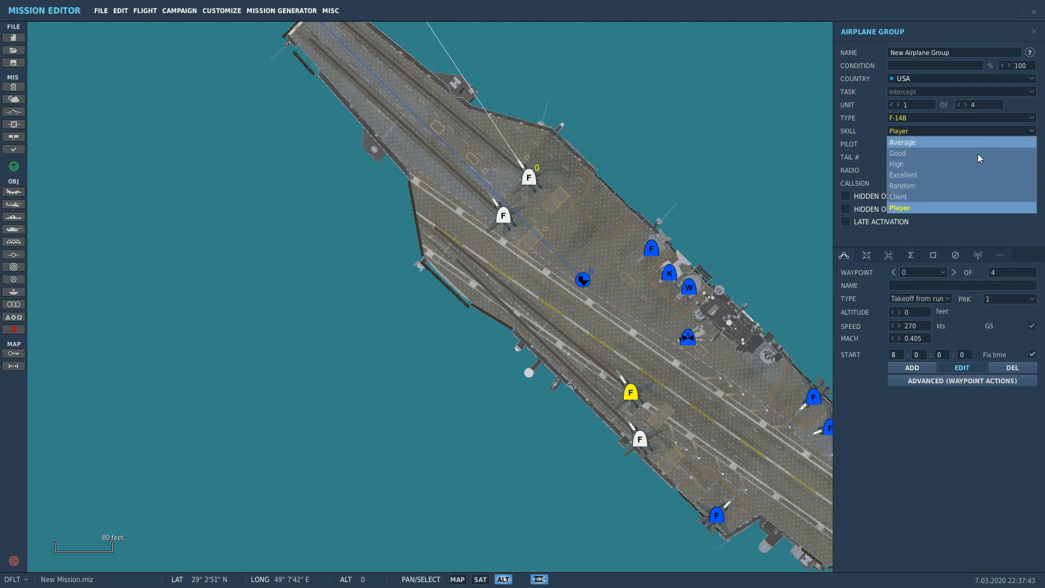
pyautogui.click(920, 162)
pyautogui.click(641, 439)
pyautogui.click(520, 182)
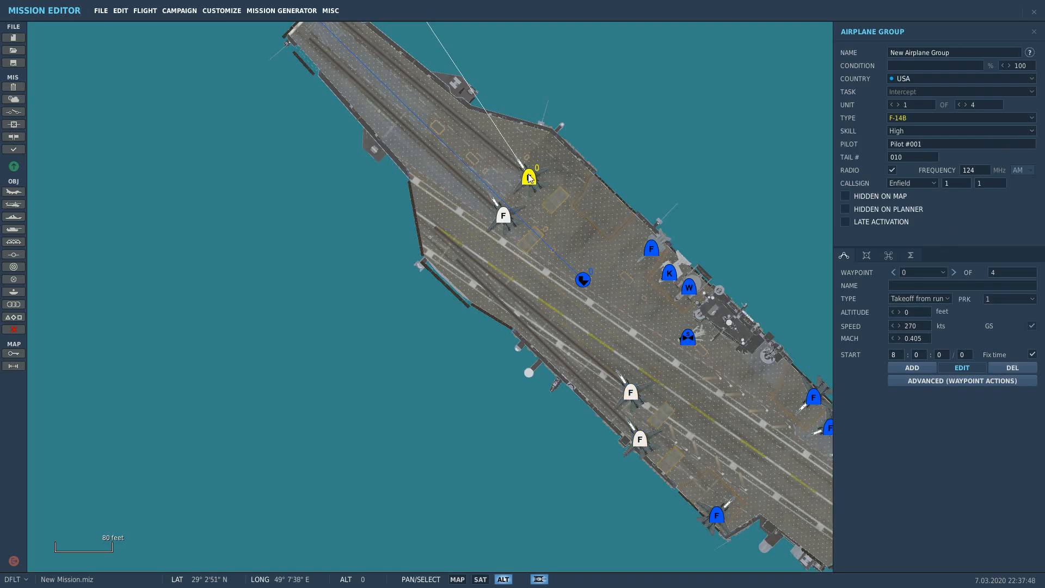
pyautogui.click(972, 134)
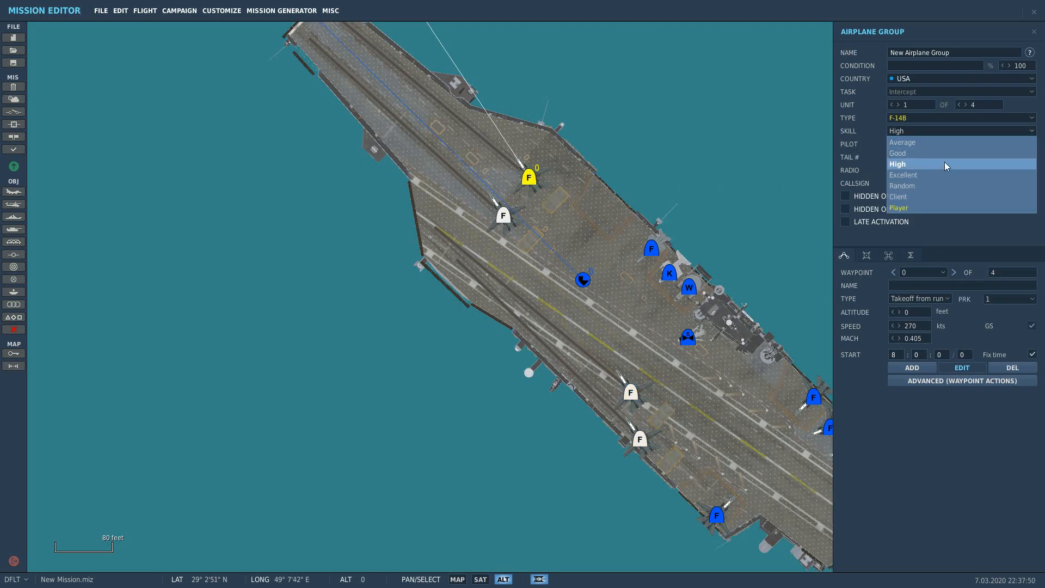
pyautogui.click(918, 207)
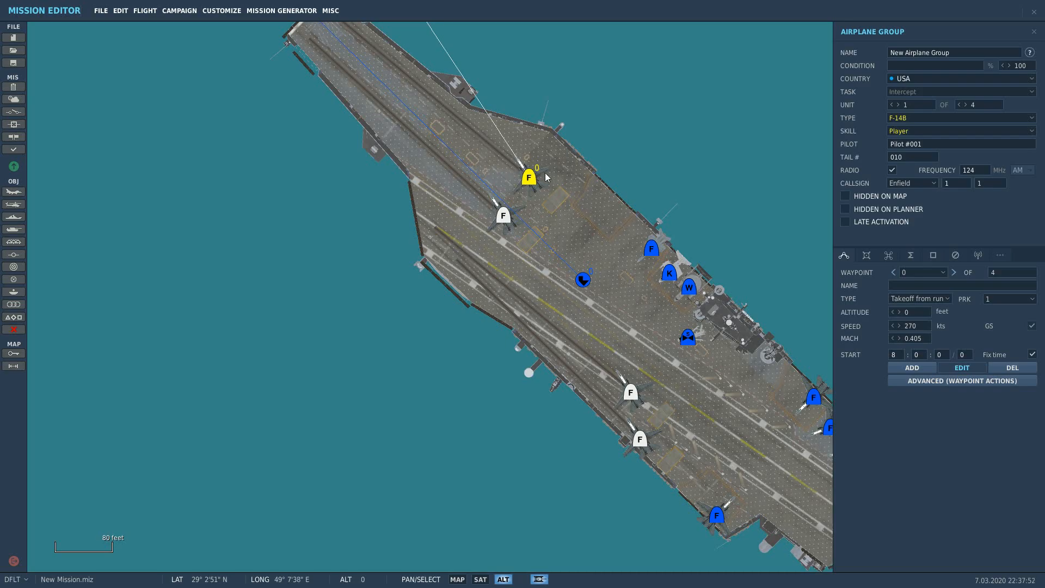
# Step: Check the skill settings of the two F-14Bs on the waist catapults and the wingman on the bow catapult
pyautogui.click(631, 395)
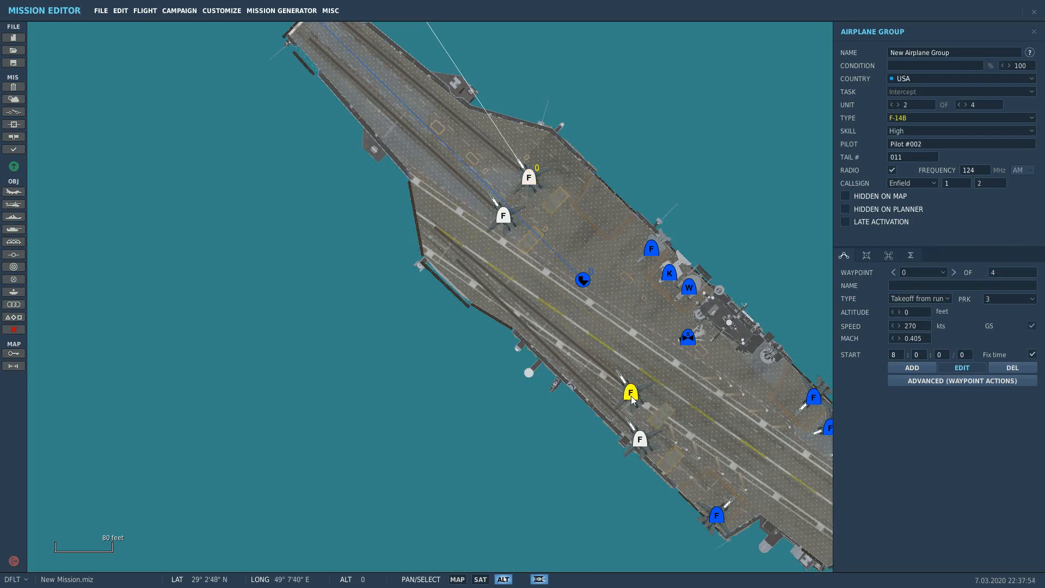
pyautogui.click(641, 440)
pyautogui.click(504, 216)
pyautogui.scroll(-4, 542, 367)
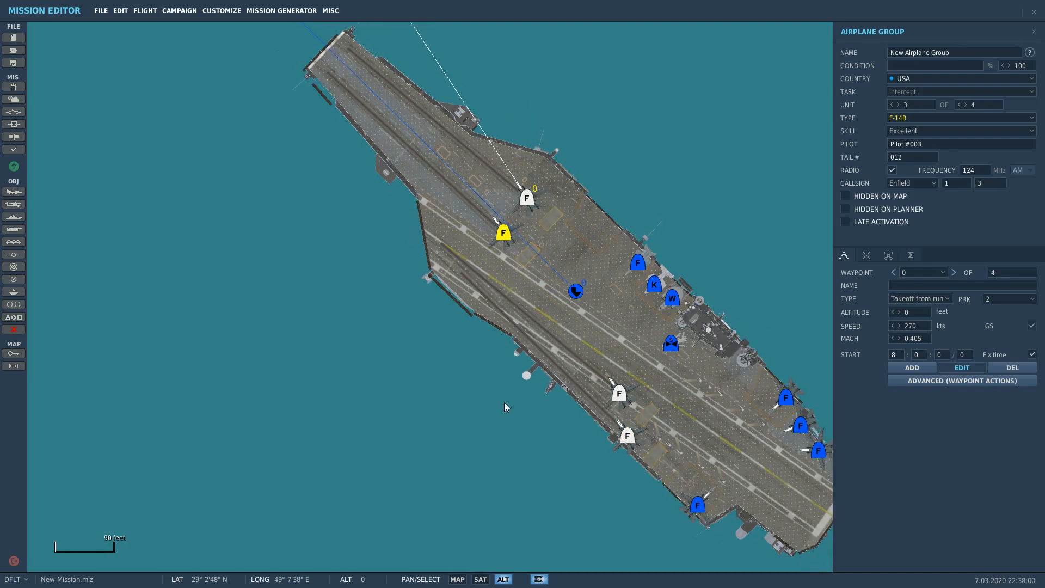
pyautogui.scroll(4, 547, 361)
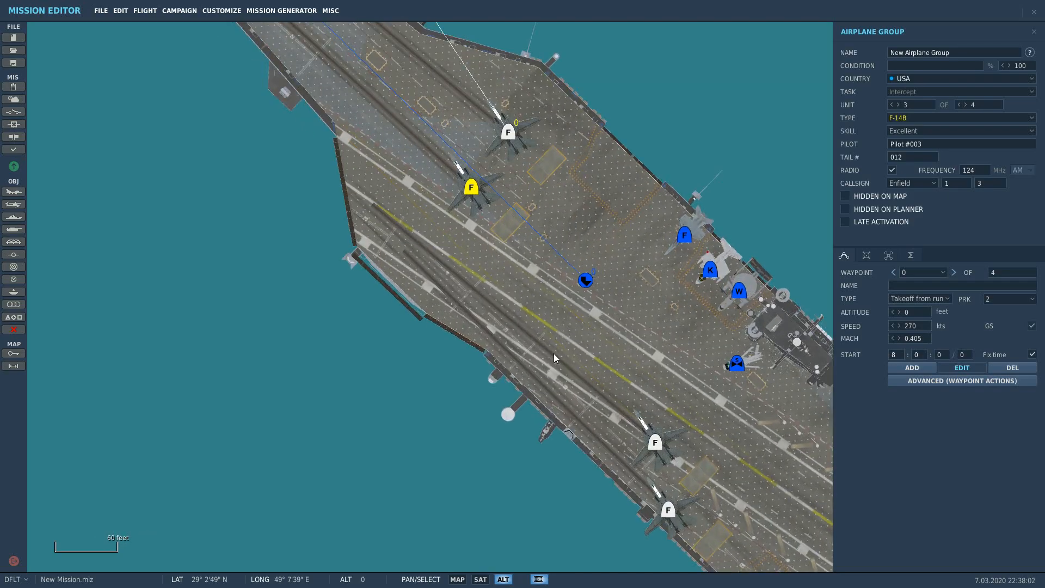
# Step: Place a USA static F/A-18C Lot 20 plane on the carrier's starboard deck edge, forward of the aircraft parked near the island
pyautogui.moveTo(618, 266); pyautogui.dragTo(540, 471, button='right')
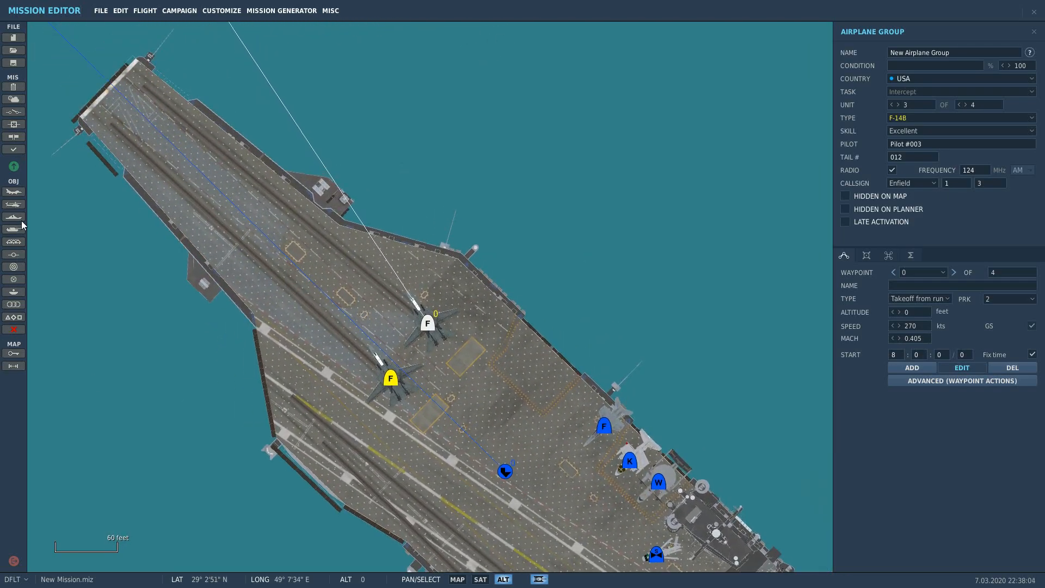
pyautogui.click(20, 245)
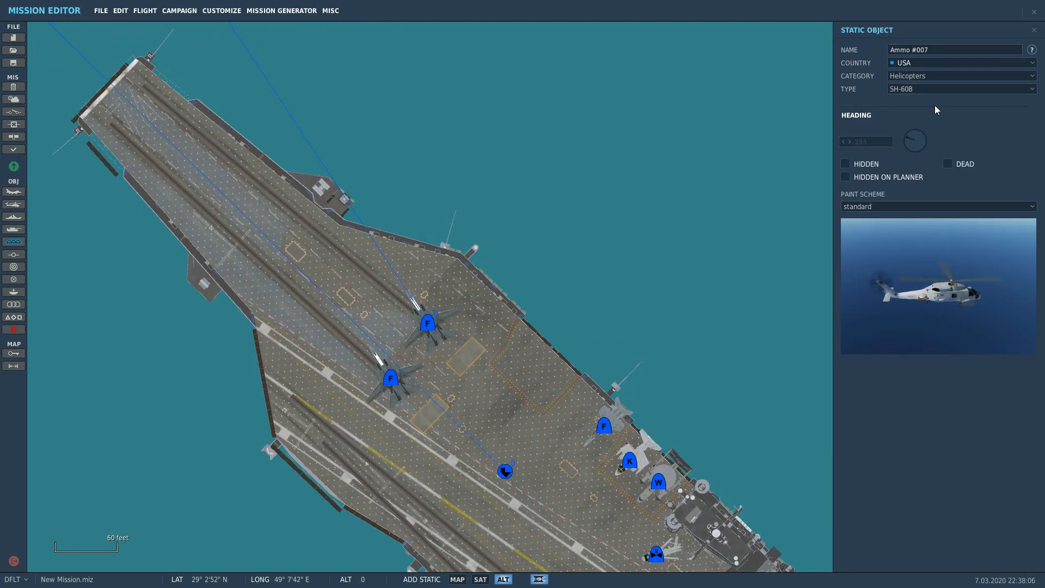
pyautogui.click(963, 76)
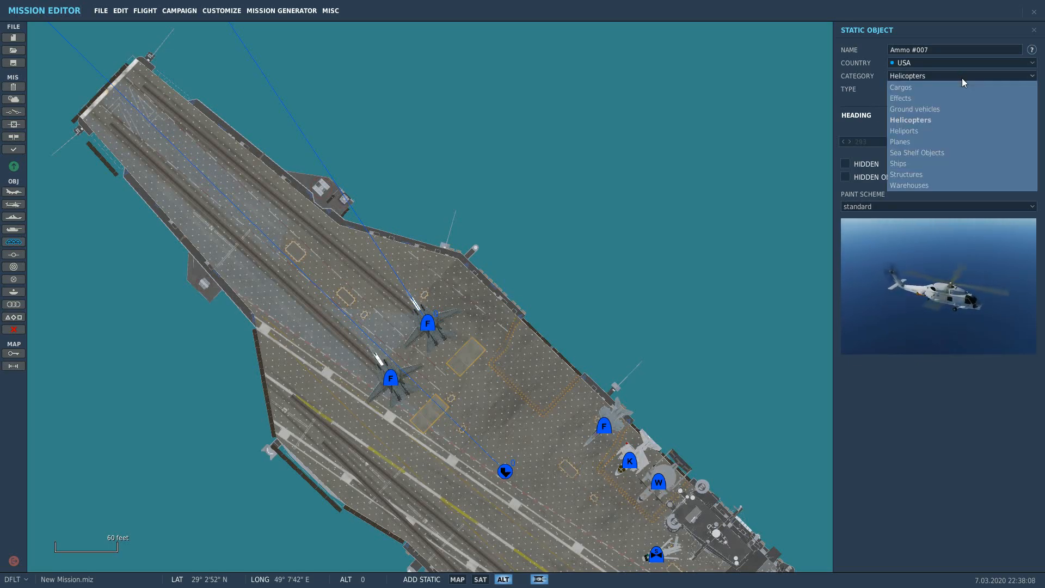
pyautogui.click(919, 141)
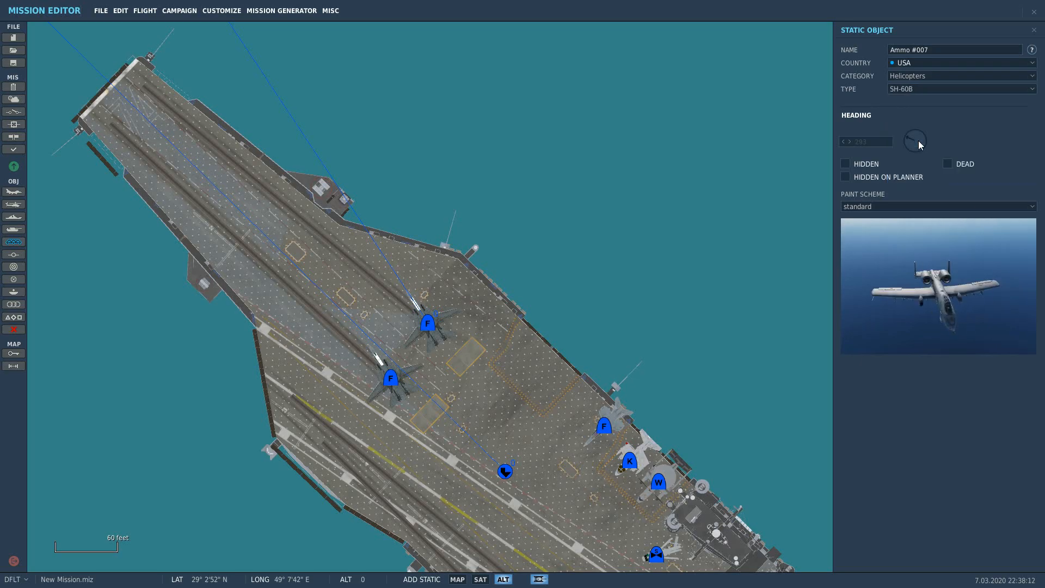
pyautogui.moveTo(570, 422); pyautogui.dragTo(485, 339, button='right')
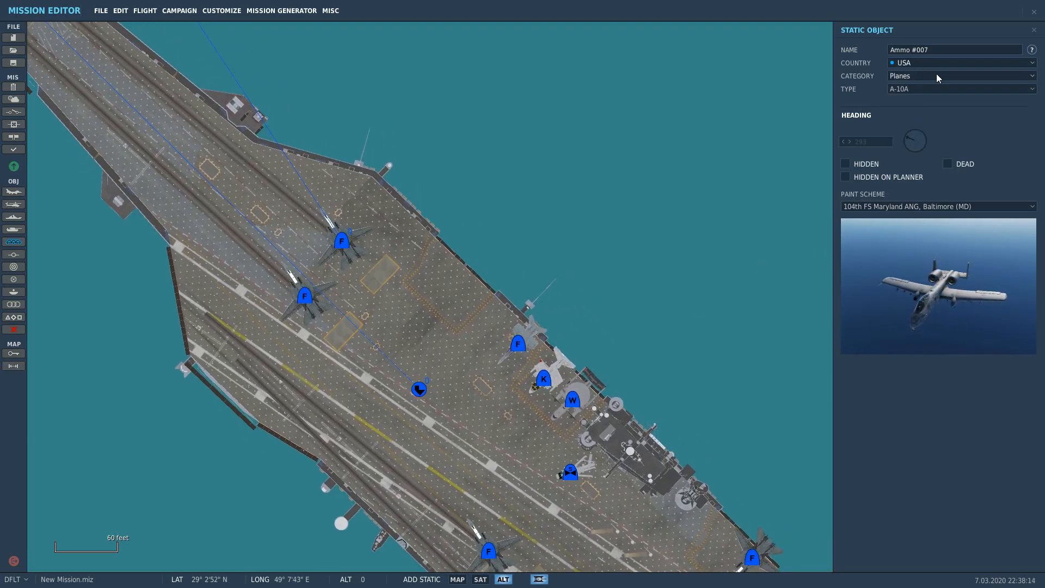
pyautogui.click(952, 90)
pyautogui.scroll(-6, 925, 174)
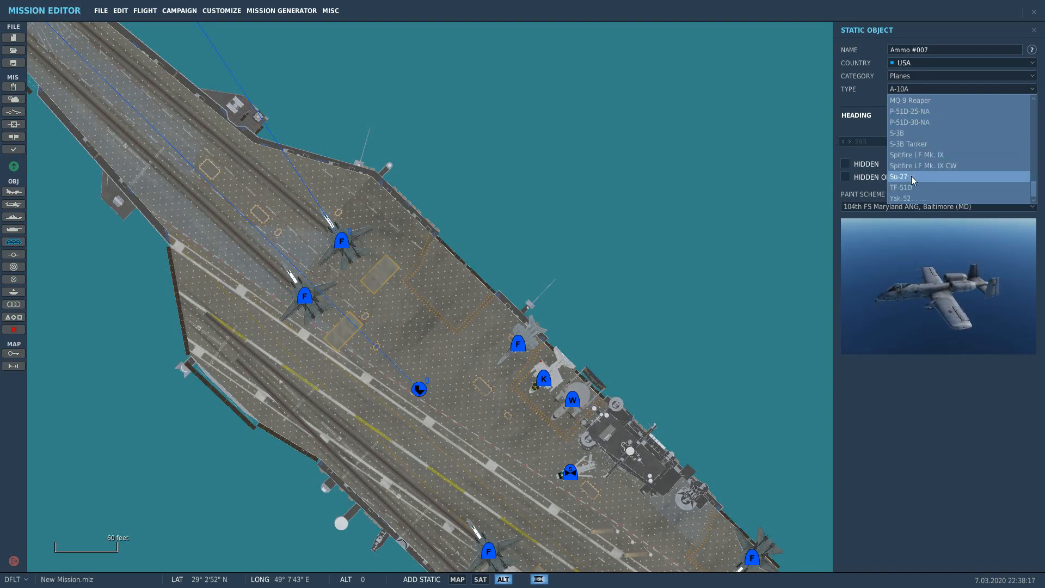
pyautogui.scroll(-2, 937, 146)
pyautogui.scroll(5, 935, 145)
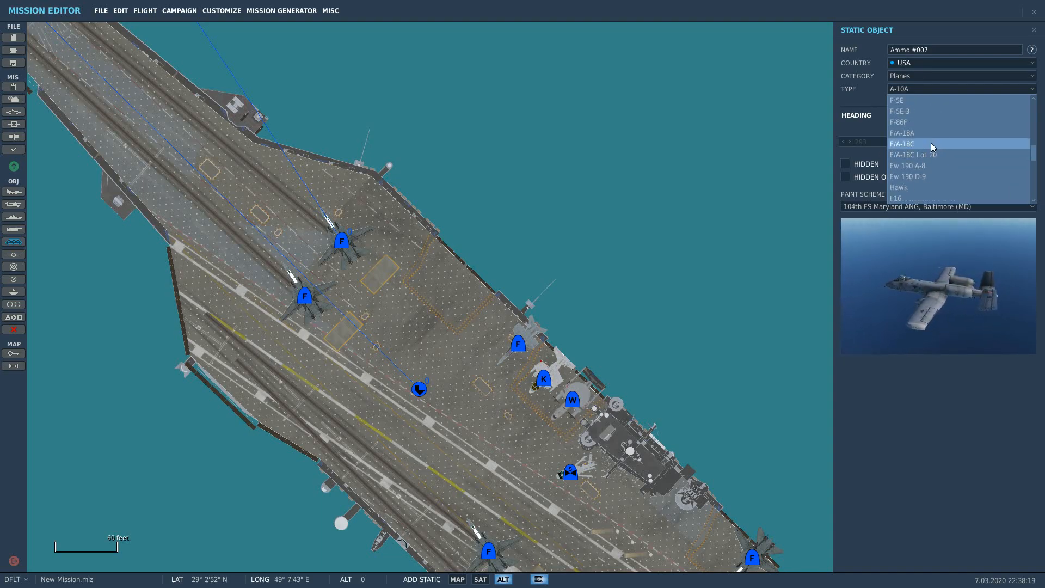
pyautogui.click(929, 154)
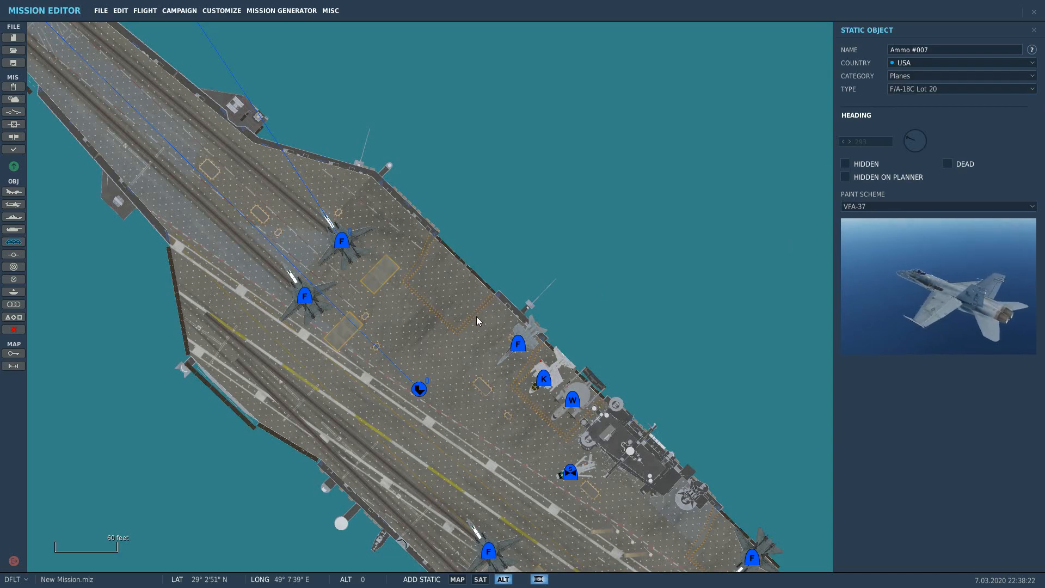
pyautogui.click(438, 267)
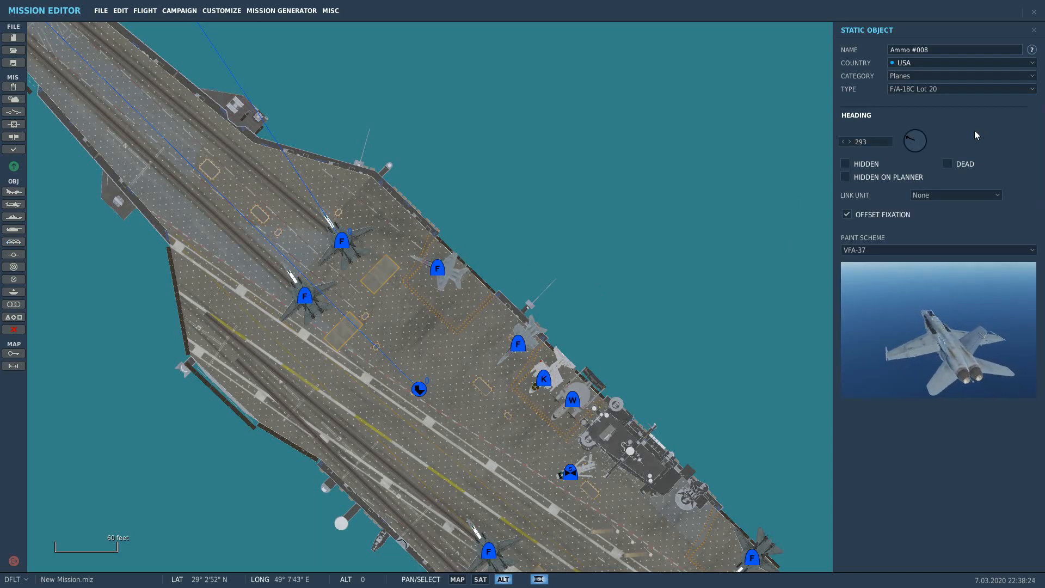
# Step: Align the new static F/A-18C at the deck edge with heading 222 and link it to Unit #001
pyautogui.moveTo(924, 144); pyautogui.dragTo(901, 157)
pyautogui.click(966, 196)
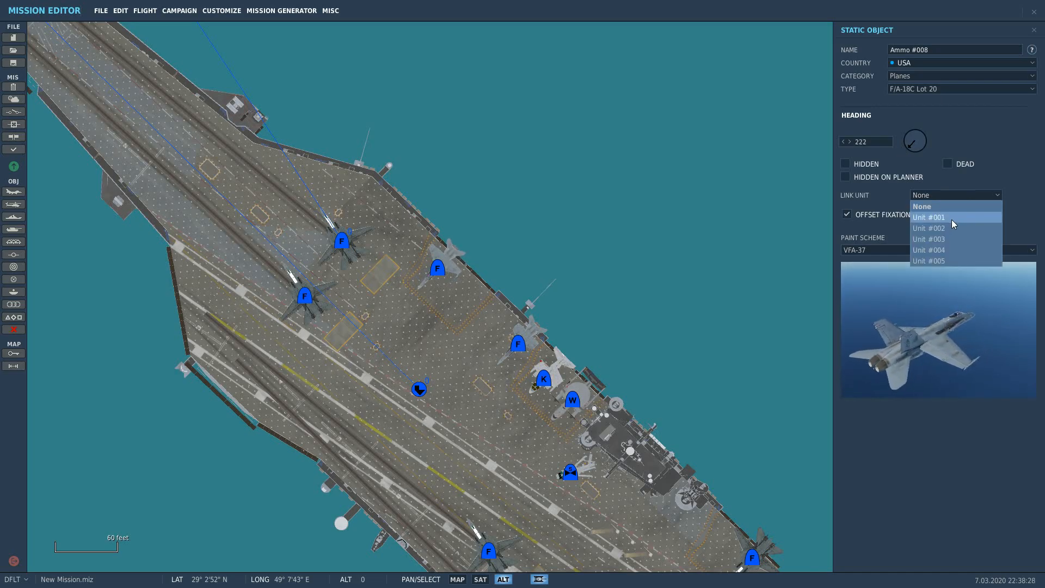
pyautogui.click(929, 222)
pyautogui.scroll(5, 553, 293)
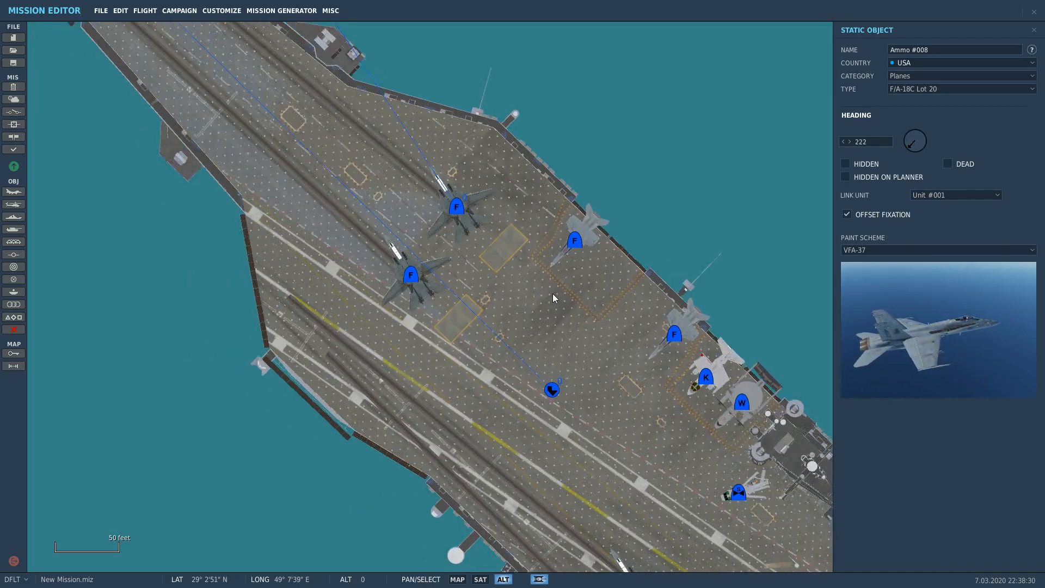
pyautogui.moveTo(609, 193); pyautogui.dragTo(598, 188)
# Step: Examine the layout of the loaded flight deck and the positions of the escort ships around the carrier
pyautogui.scroll(-6, 534, 312)
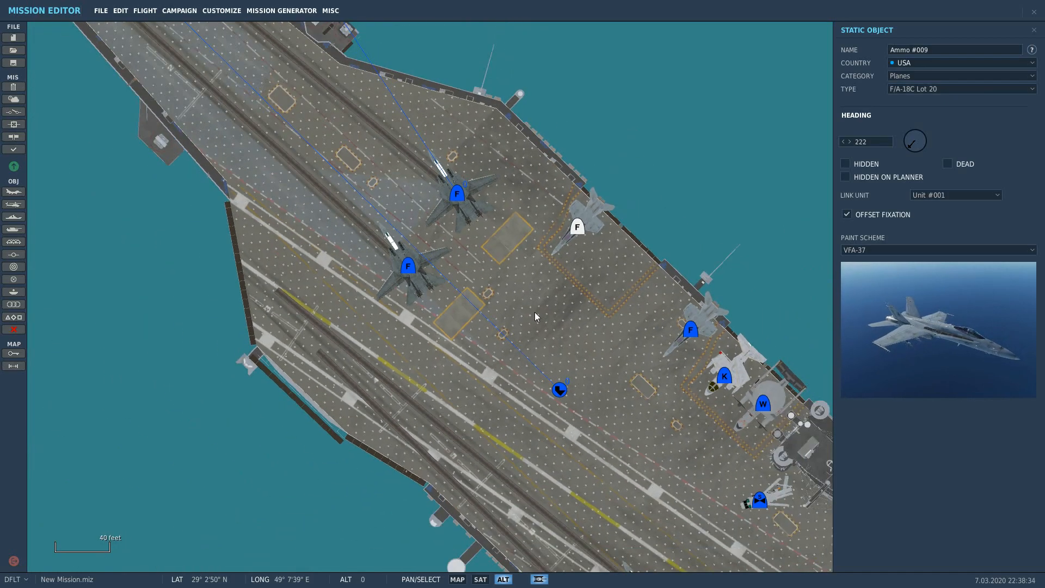
pyautogui.scroll(3, 583, 267)
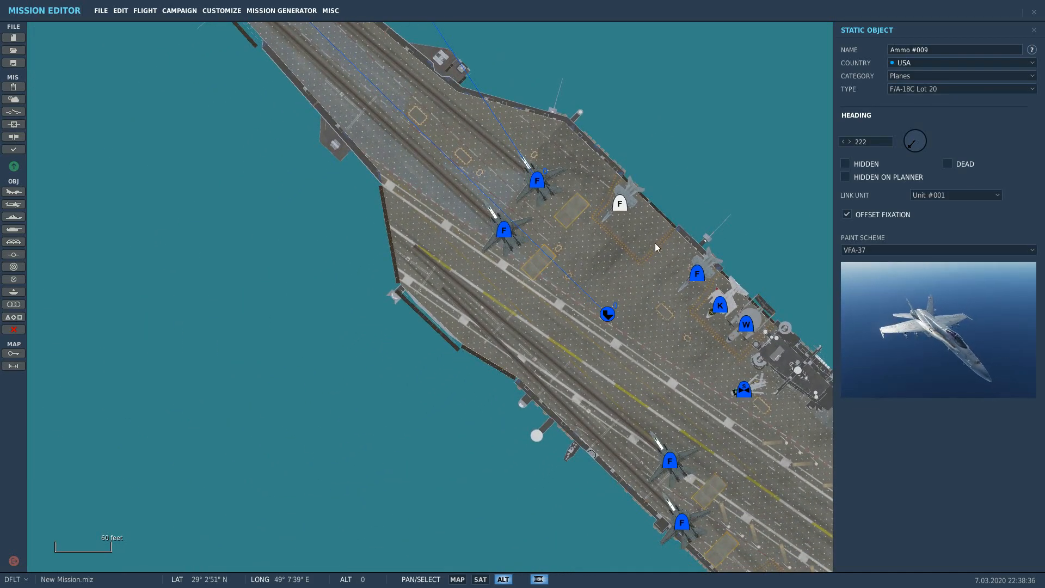
pyautogui.scroll(-4, 544, 269)
pyautogui.scroll(-2, 527, 269)
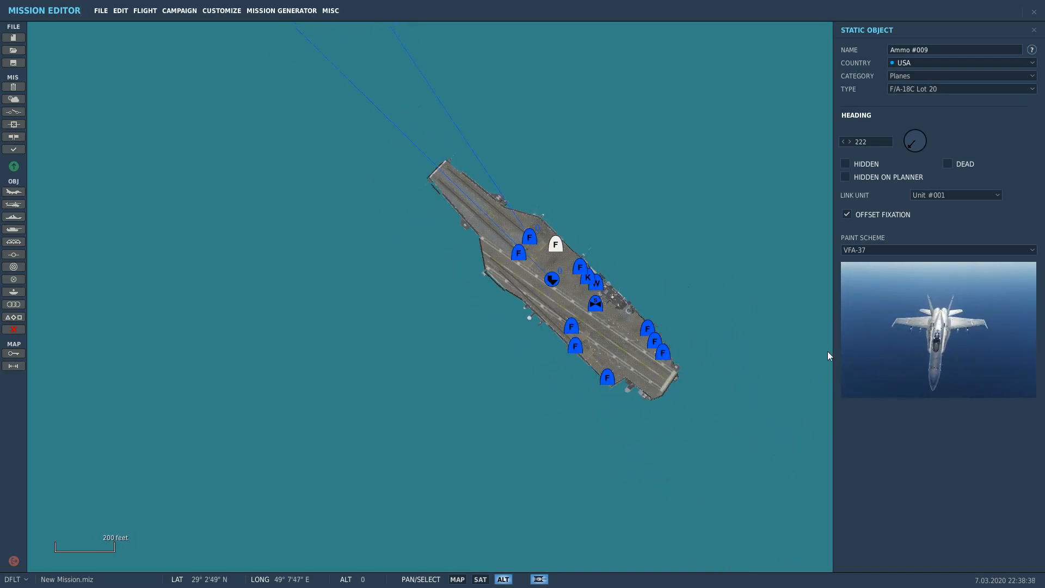
pyautogui.scroll(1, 532, 297)
pyautogui.scroll(-1, 536, 315)
pyautogui.scroll(-5, 535, 316)
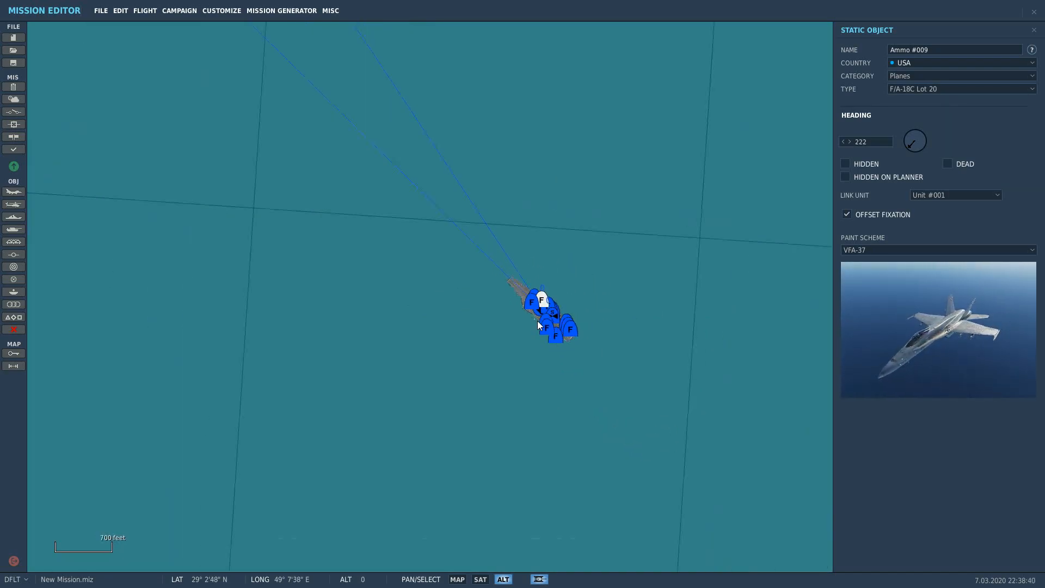
pyautogui.moveTo(669, 457); pyautogui.dragTo(700, 294)
pyautogui.moveTo(825, 204); pyautogui.dragTo(649, 212)
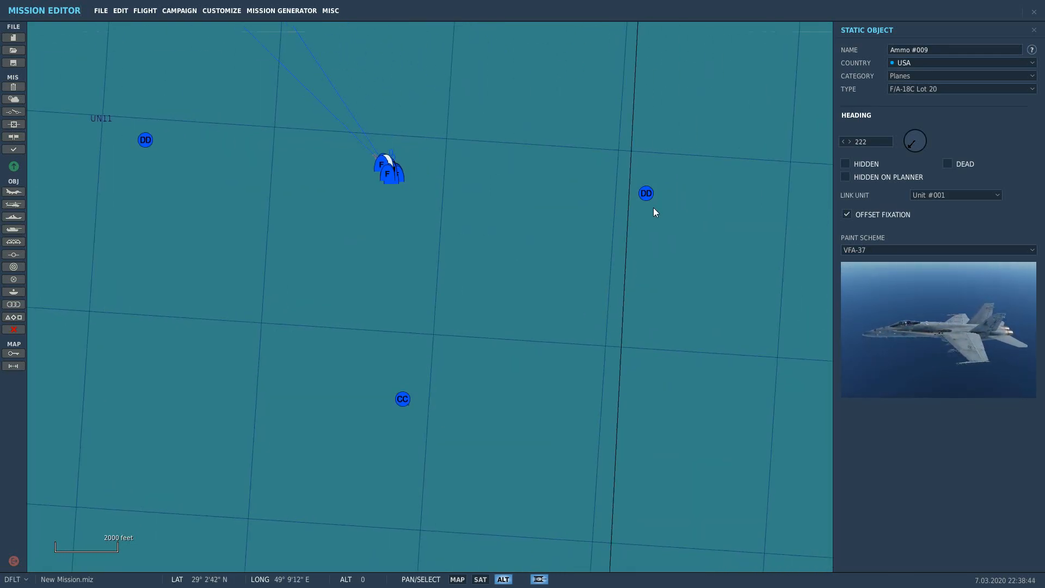
pyautogui.moveTo(156, 228); pyautogui.dragTo(427, 336)
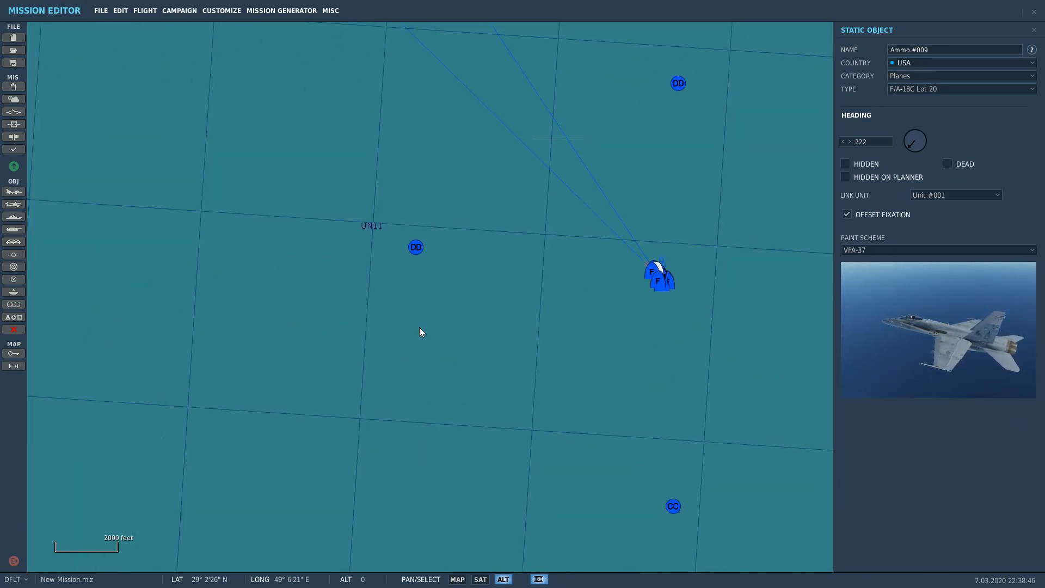
# Step: Check the unit details of the Ticonderoga-class cruiser south of the carrier and its aft helipad
pyautogui.moveTo(711, 491); pyautogui.dragTo(660, 401)
pyautogui.scroll(4, 615, 406)
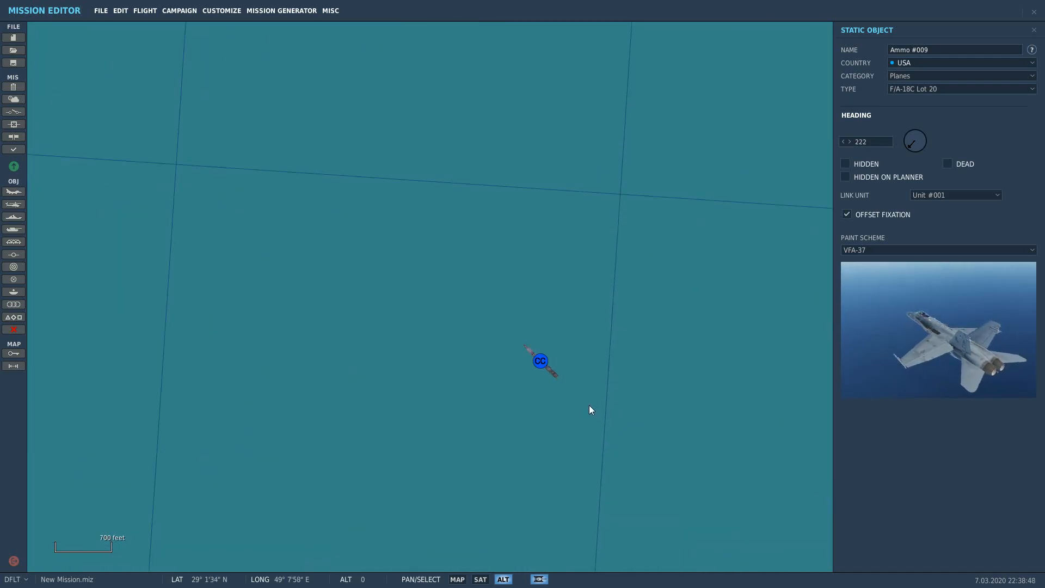
pyautogui.scroll(3, 588, 405)
pyautogui.click(496, 285)
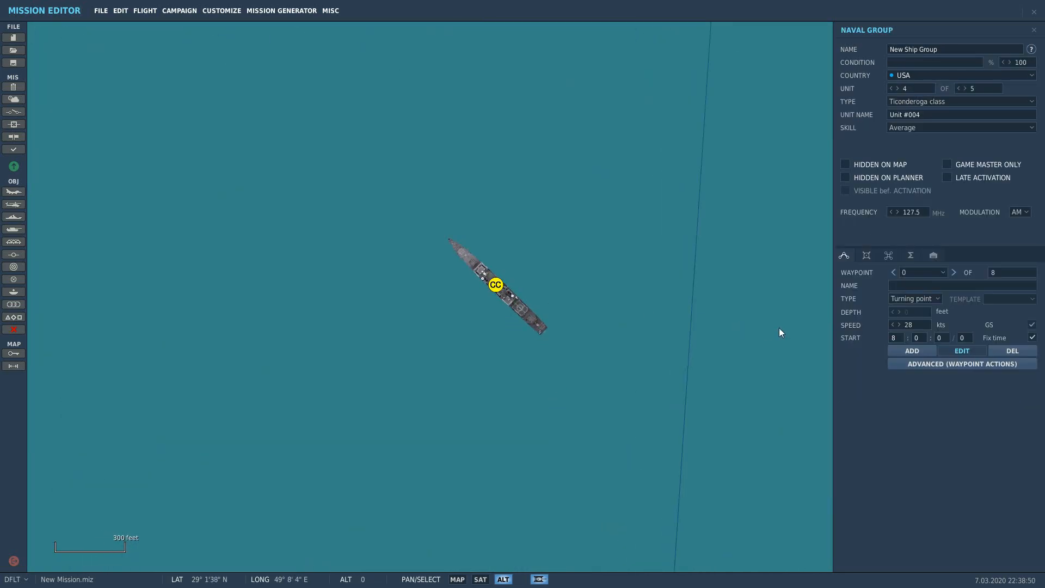
pyautogui.scroll(5, 522, 348)
# Step: Start a new USA static object with the category Helicopters and the type UH-1H
pyautogui.click(14, 242)
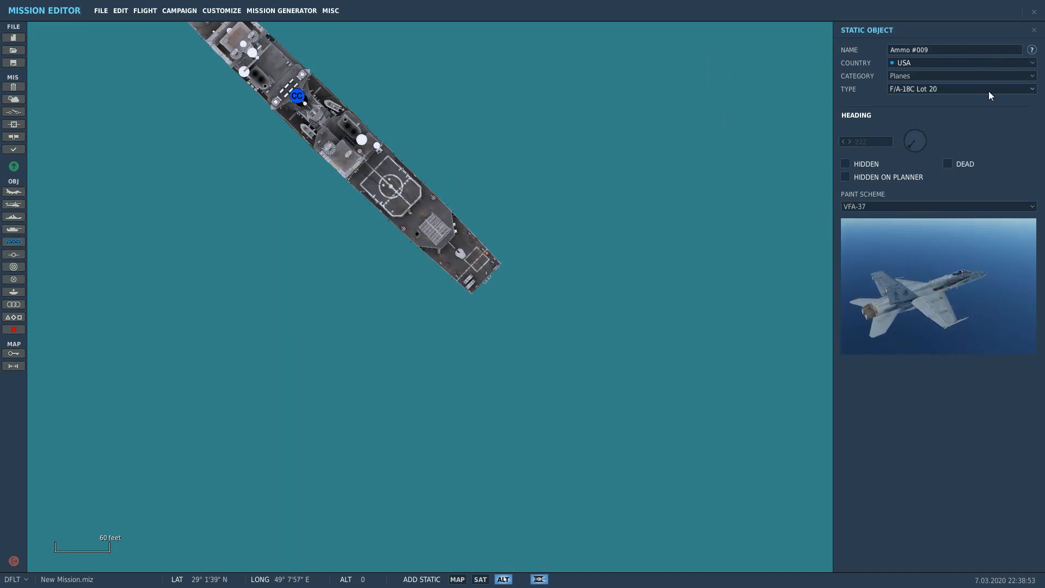
pyautogui.click(989, 90)
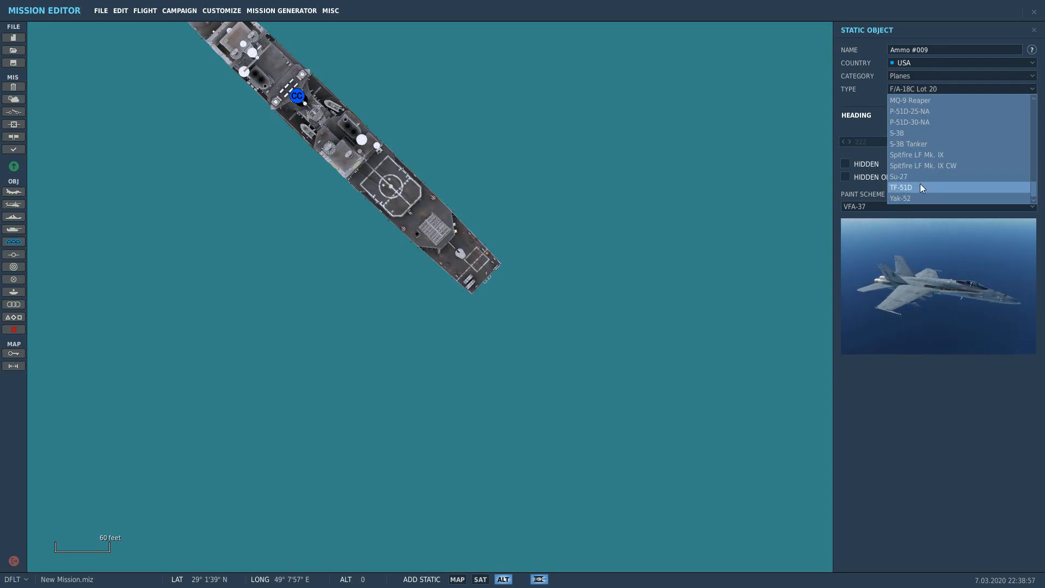
pyautogui.scroll(8, 920, 184)
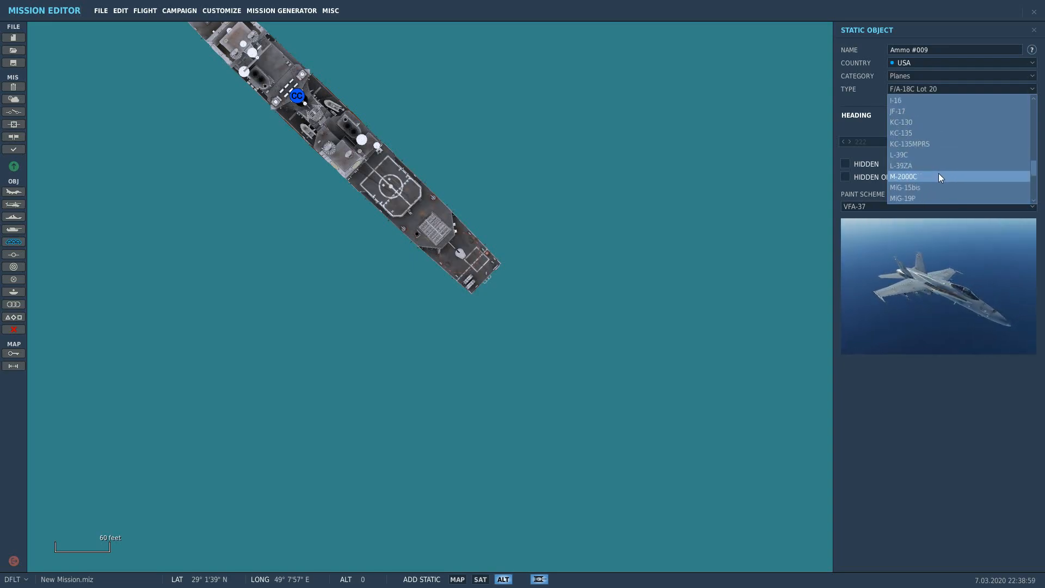
pyautogui.scroll(-8, 937, 178)
pyautogui.scroll(5, 931, 193)
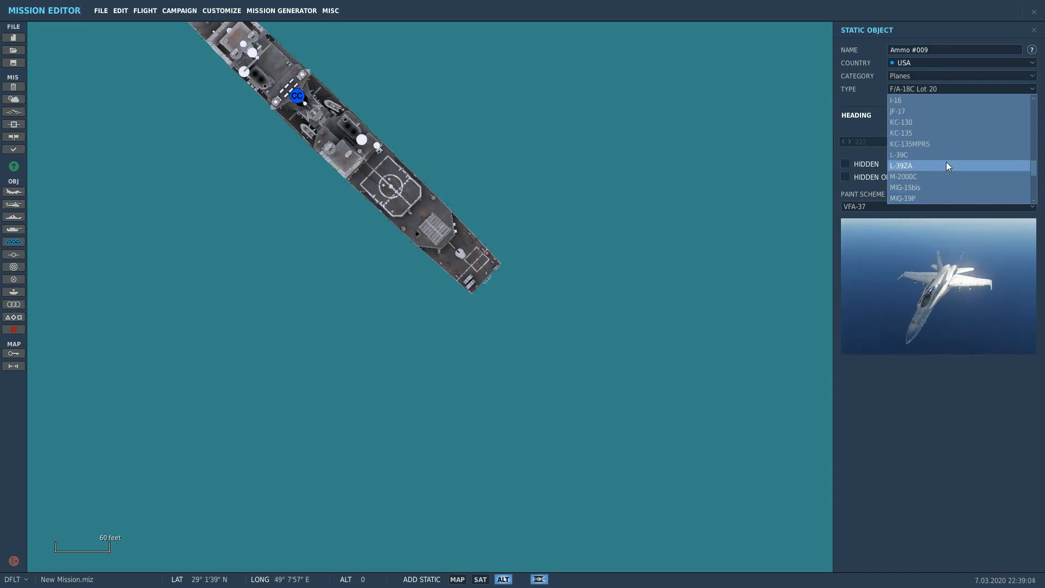
pyautogui.scroll(-3, 928, 196)
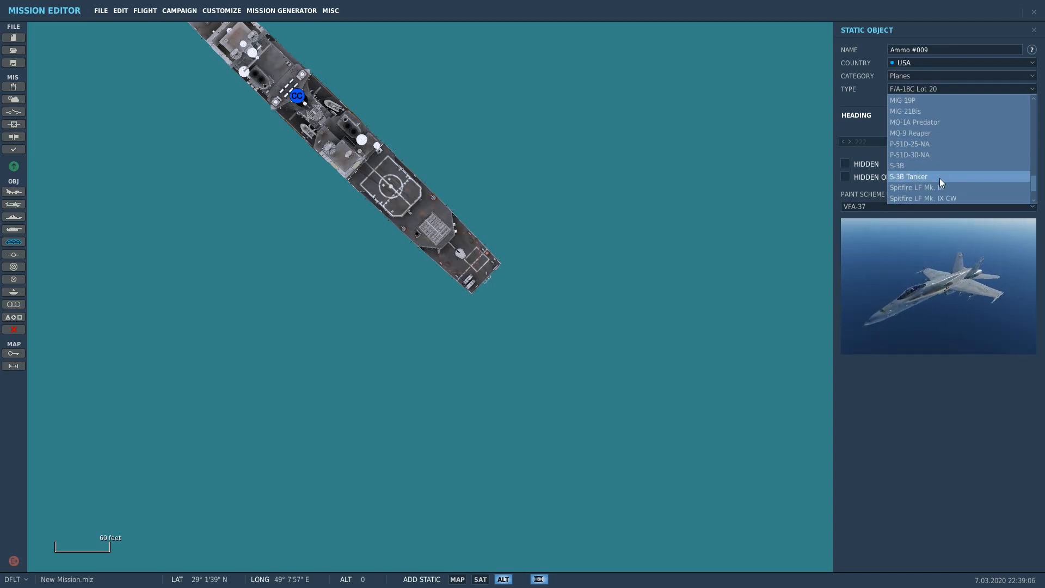
pyautogui.click(975, 77)
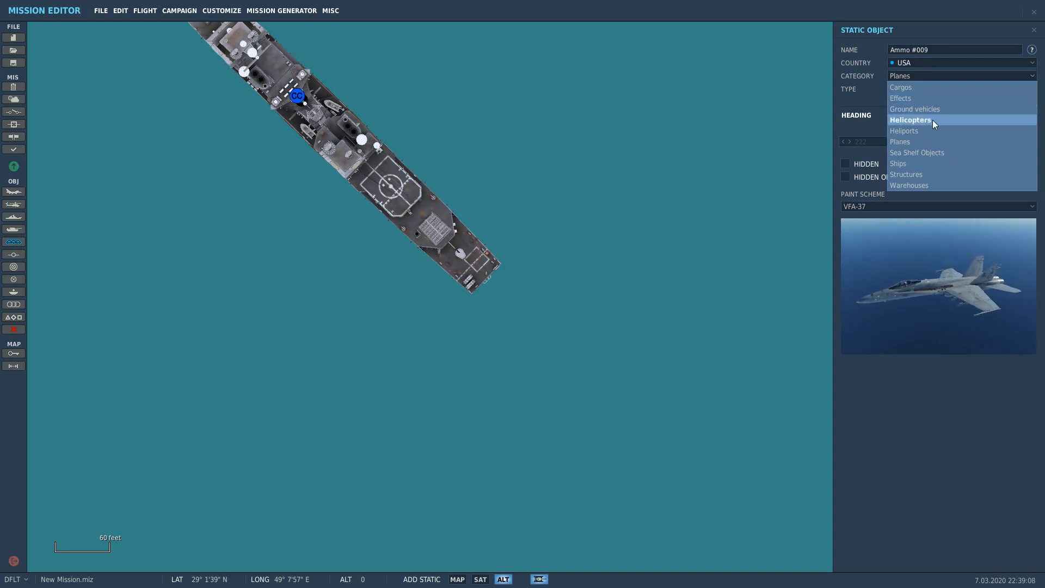
pyautogui.click(932, 119)
pyautogui.click(962, 91)
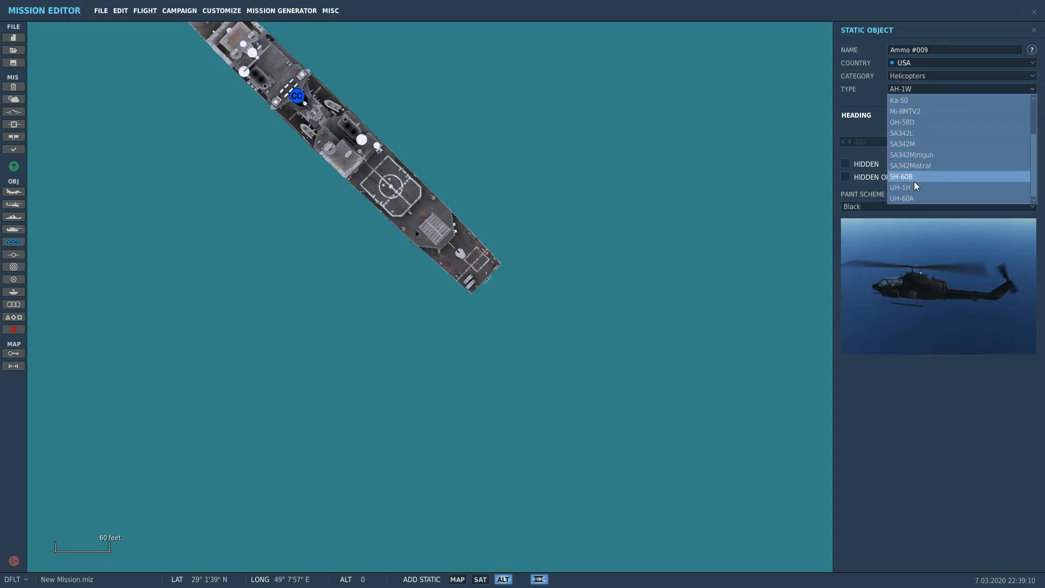
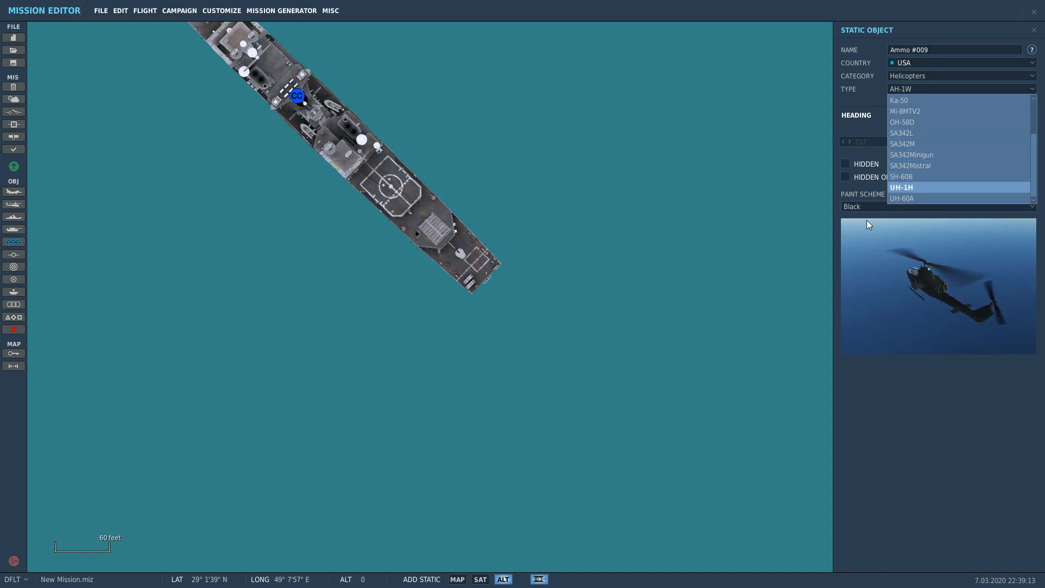
# Step: Choose the US NAVY paint scheme for the new static UH-1H
pyautogui.click(927, 208)
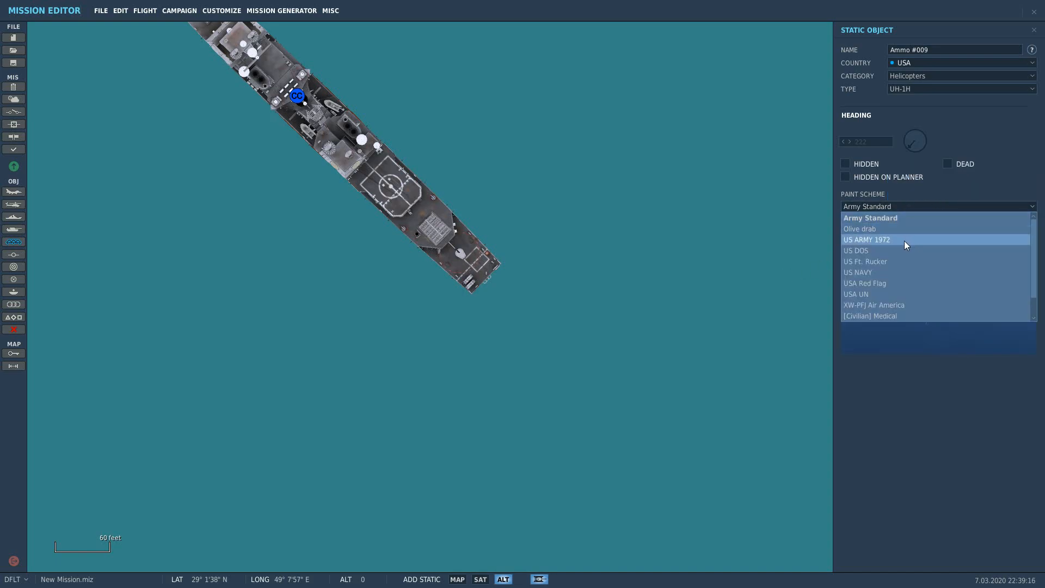
pyautogui.scroll(-2, 895, 293)
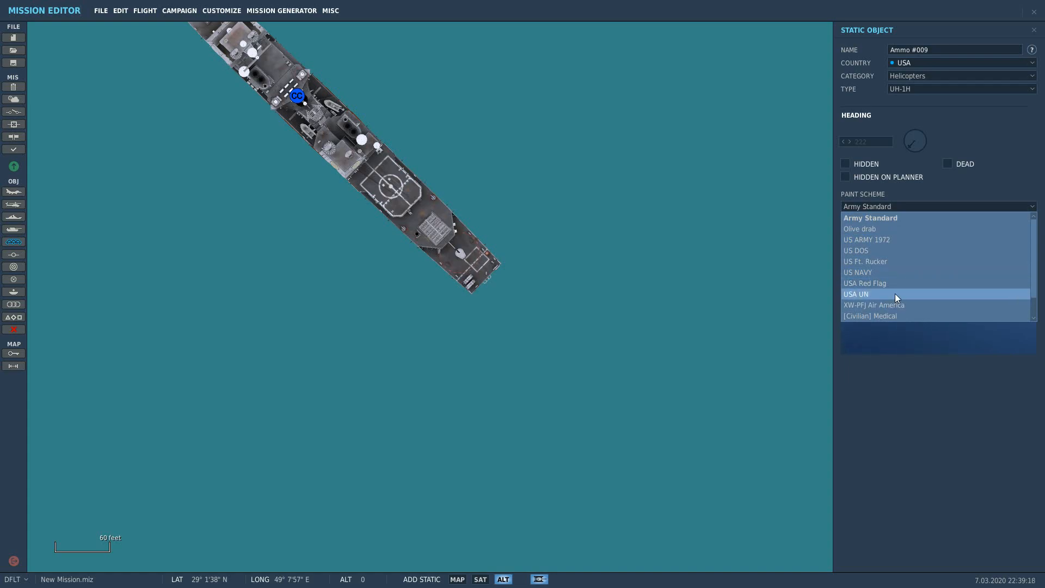
pyautogui.scroll(2, 893, 297)
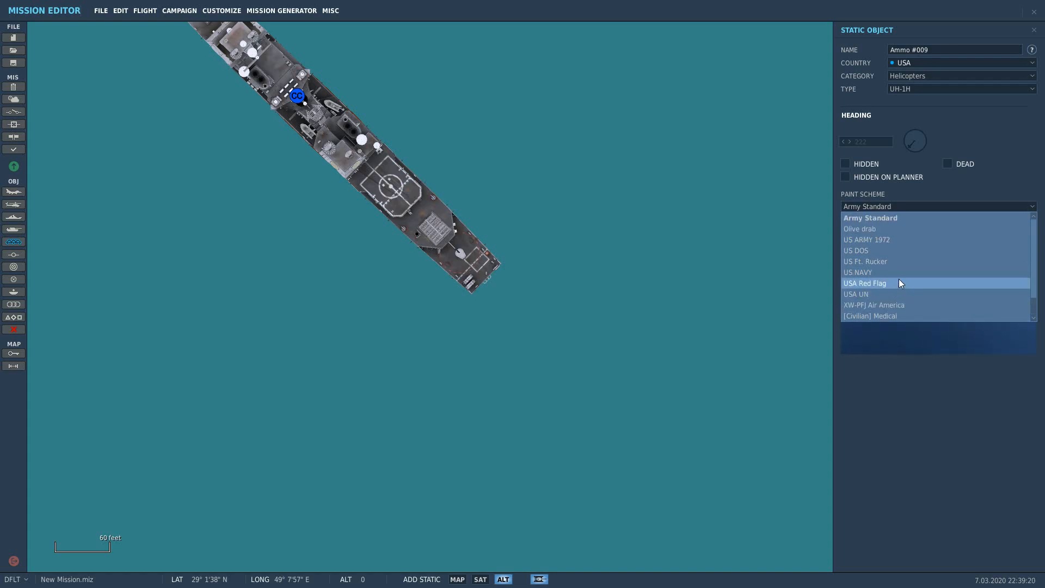
pyautogui.click(902, 274)
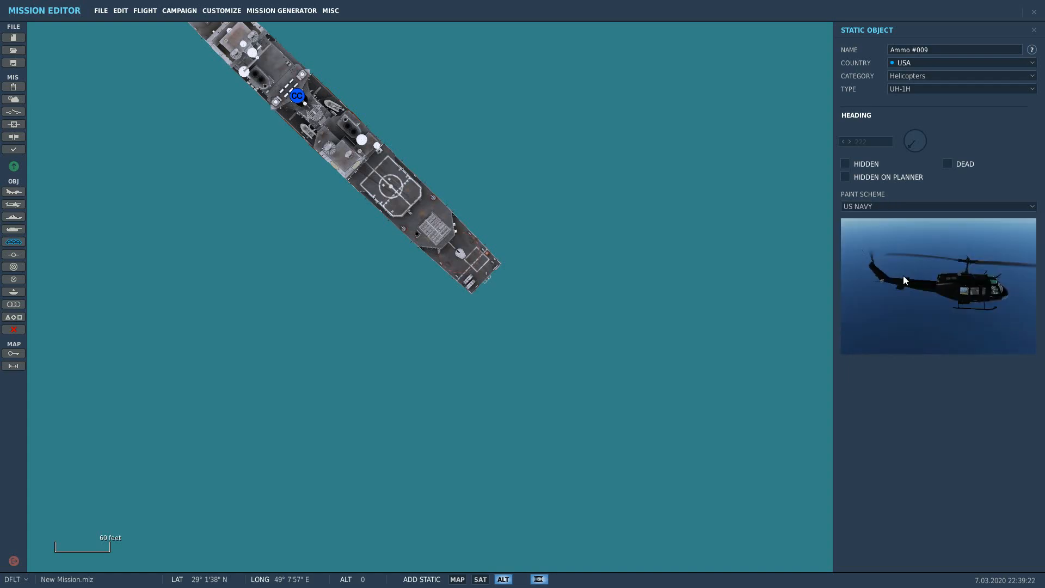
# Step: Place the static UH-1H in the centre of the cruiser's aft helipad circle
pyautogui.scroll(1, 573, 311)
pyautogui.moveTo(268, 222); pyautogui.dragTo(514, 231, button='right')
pyautogui.scroll(1, 628, 242)
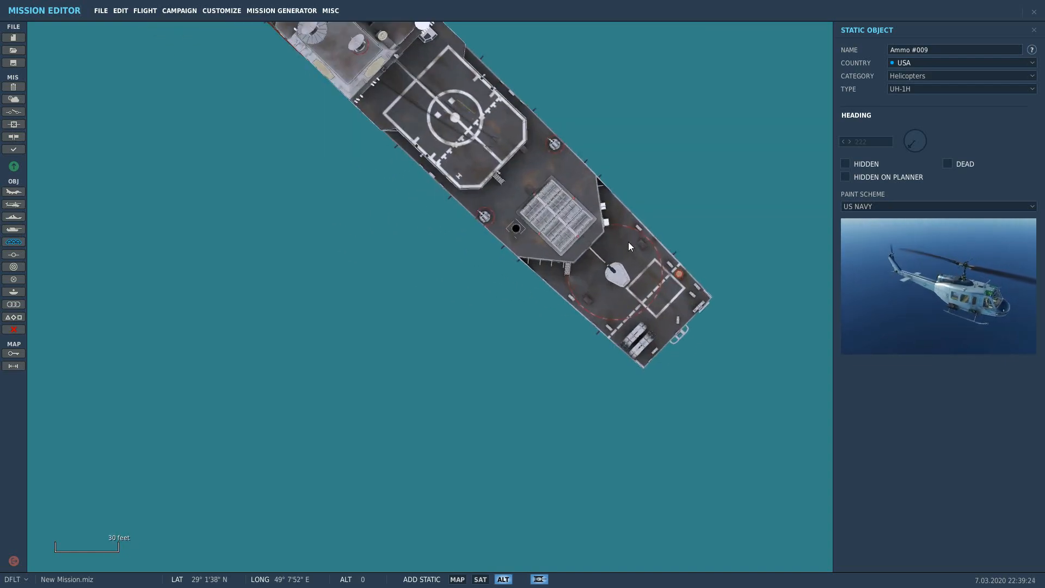
pyautogui.click(513, 194)
pyautogui.moveTo(512, 194); pyautogui.dragTo(466, 122)
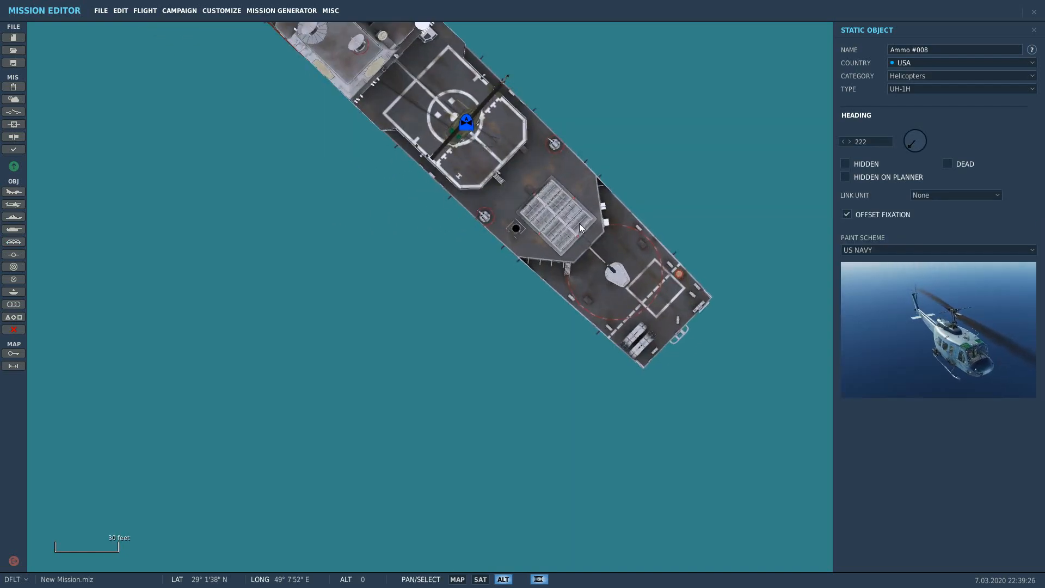
# Step: Link the static UH-1H to Unit #004 and turn it to heading 312, in line with the cruiser
pyautogui.scroll(1, 588, 222)
pyautogui.click(959, 194)
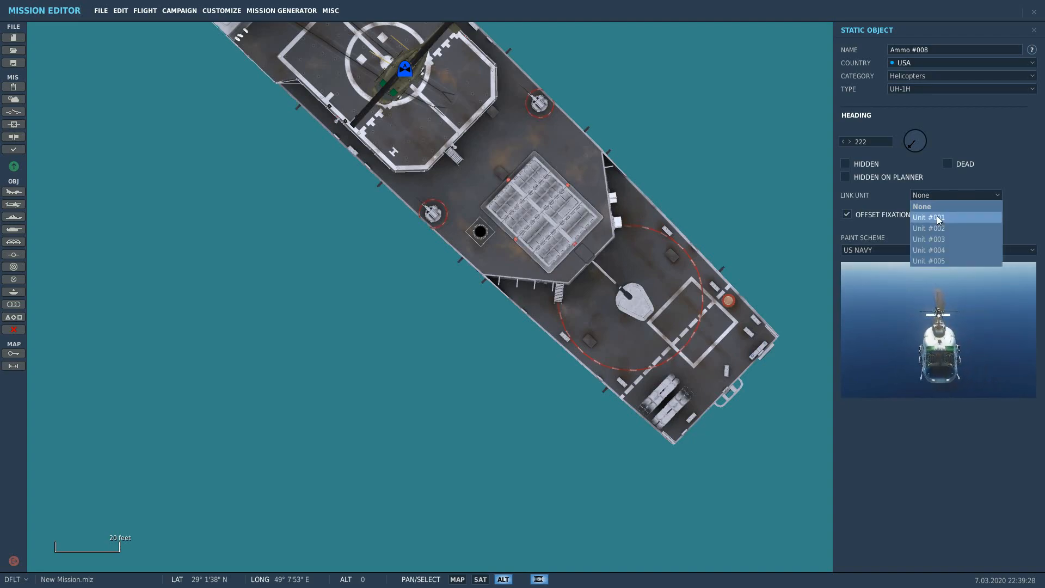
pyautogui.click(932, 245)
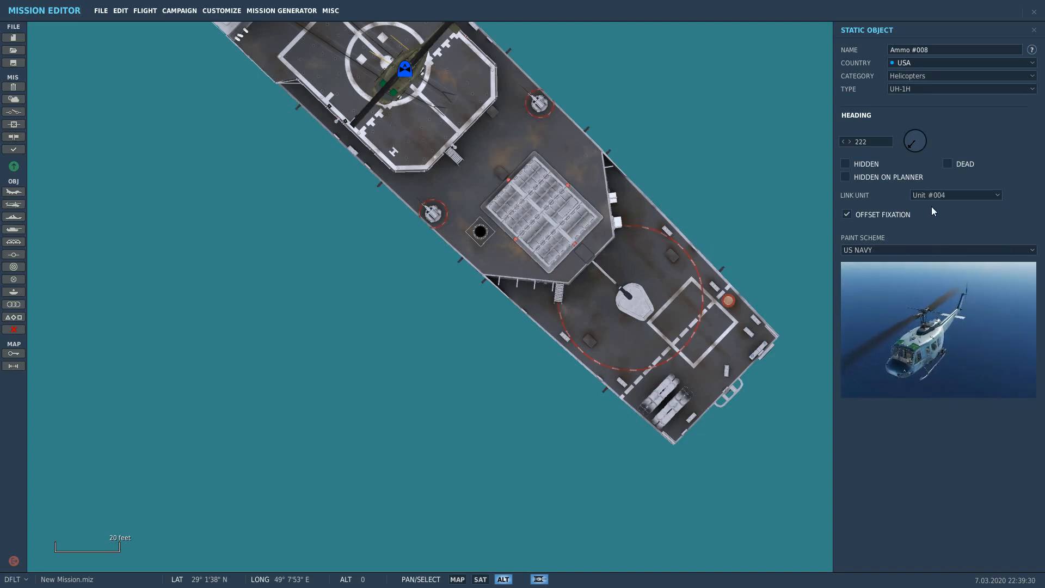
pyautogui.scroll(-1, 795, 217)
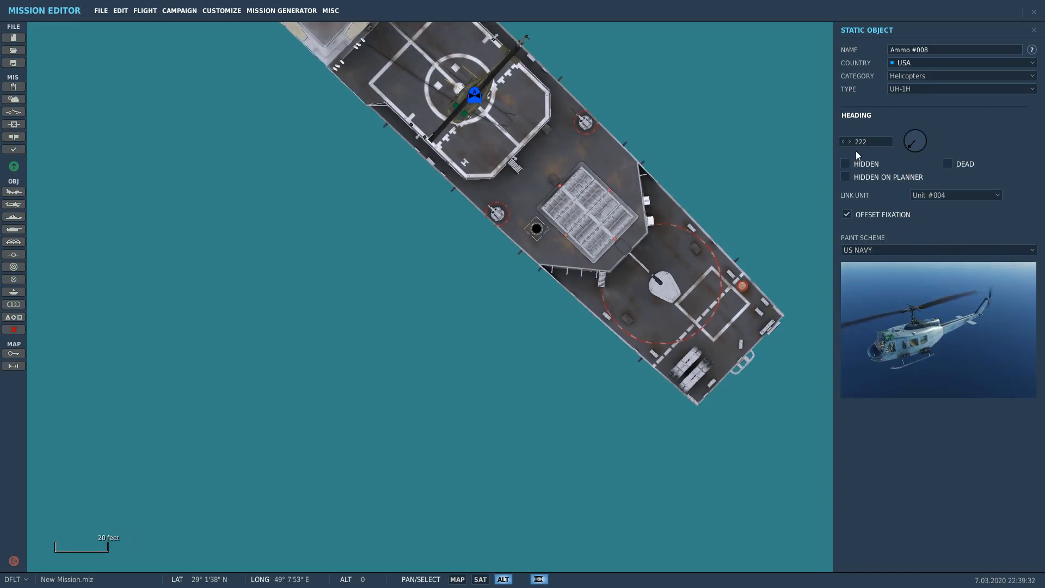
pyautogui.click(909, 142)
pyautogui.moveTo(909, 142)
pyautogui.mouseDown()
pyautogui.moveTo(907, 133)
pyautogui.moveTo(912, 140)
pyautogui.mouseUp()
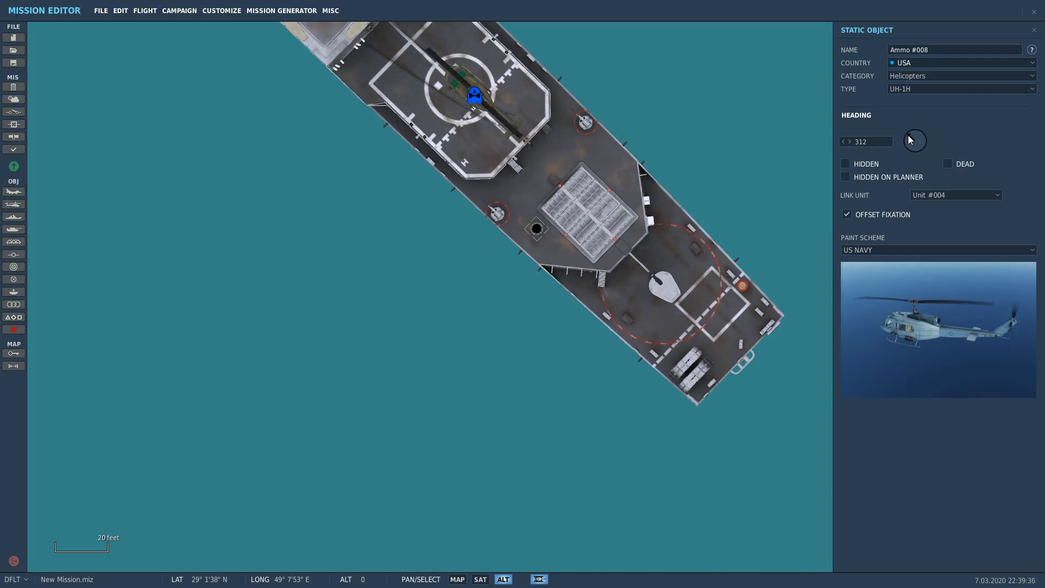
pyautogui.scroll(-2, 566, 210)
pyautogui.scroll(-1, 586, 262)
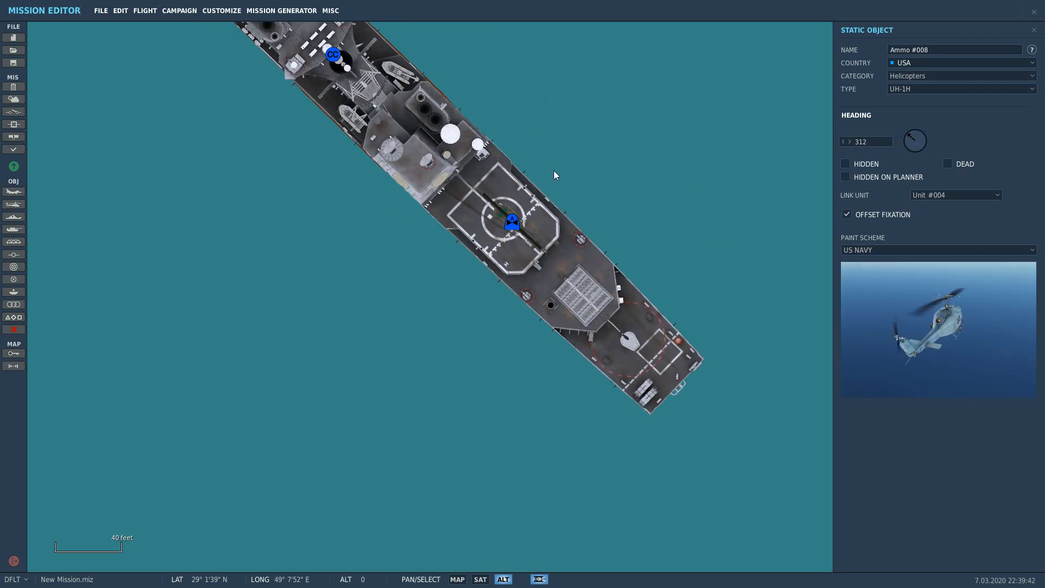
# Step: Add a USA SH-60B helicopter group in the open water between the western frigate and the carrier
pyautogui.scroll(-3, 571, 169)
pyautogui.scroll(-3, 564, 180)
pyautogui.moveTo(428, 140); pyautogui.dragTo(604, 547)
pyautogui.scroll(-5, 602, 407)
pyautogui.scroll(-5, 601, 410)
pyautogui.scroll(-2, 517, 361)
pyautogui.moveTo(470, 251); pyautogui.dragTo(554, 289)
pyautogui.scroll(1, 544, 282)
pyautogui.scroll(1, 537, 280)
pyautogui.scroll(1, 433, 257)
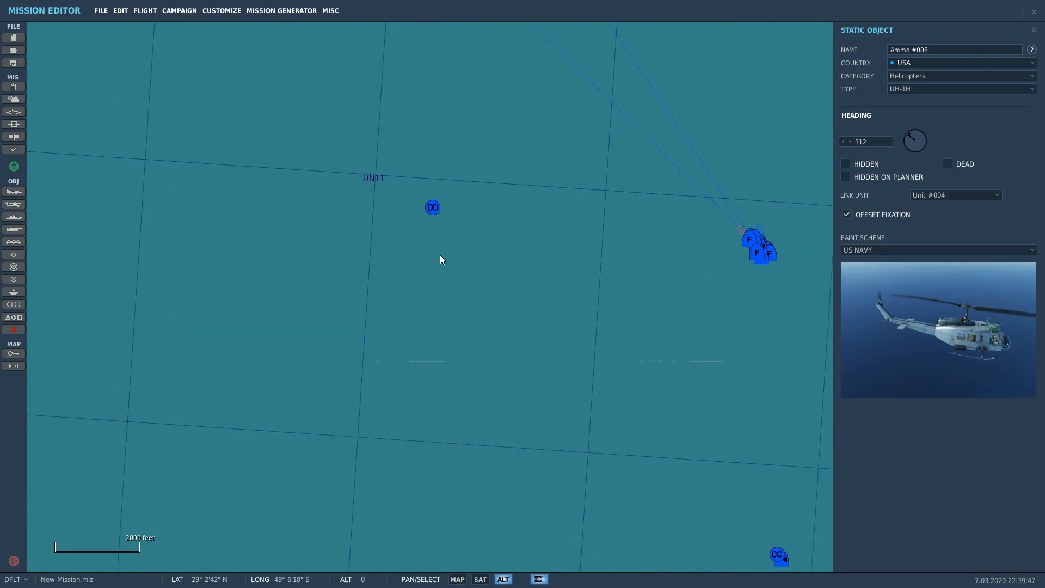
pyautogui.click(14, 204)
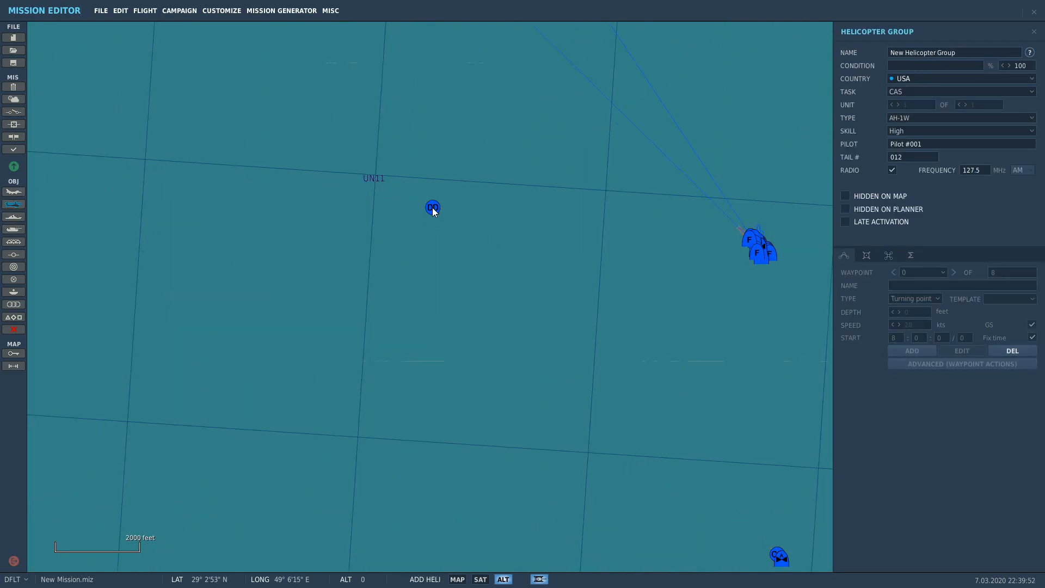
pyautogui.click(1003, 121)
pyautogui.click(920, 206)
pyautogui.click(577, 301)
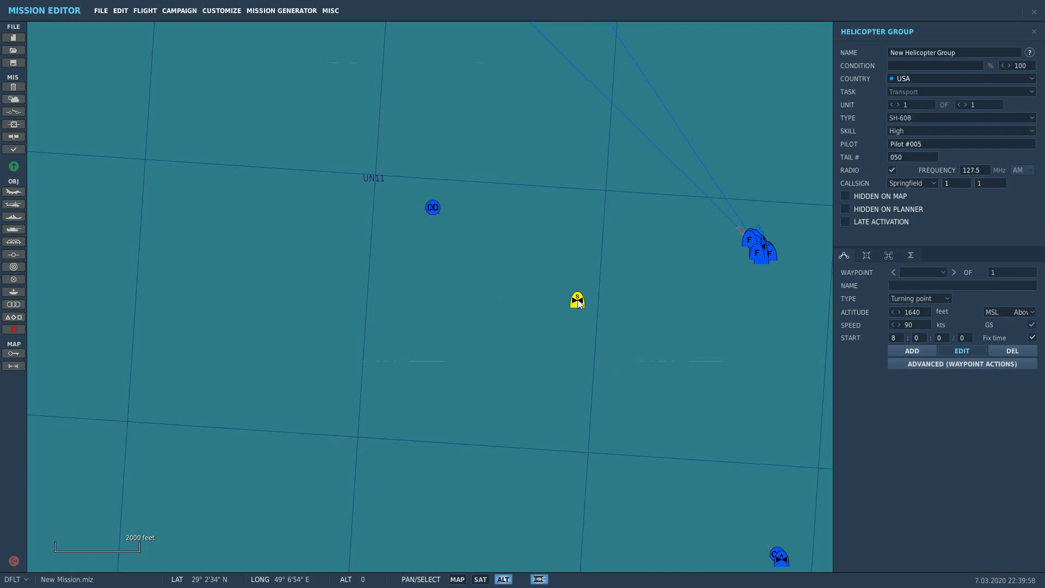
# Step: Set the SH-60B's waypoint type to Landing so that the helicopter attaches to the Oliver Hazzard Perry-class frigate
pyautogui.click(918, 298)
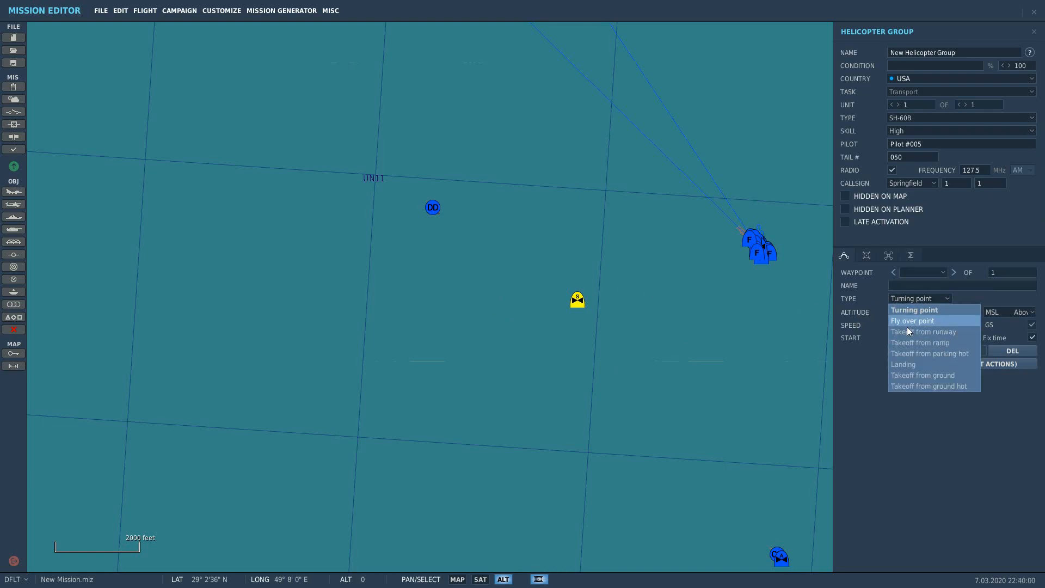
pyautogui.click(922, 363)
pyautogui.scroll(3, 445, 243)
pyautogui.scroll(3, 509, 206)
pyautogui.scroll(2, 388, 141)
pyautogui.scroll(1, 310, 115)
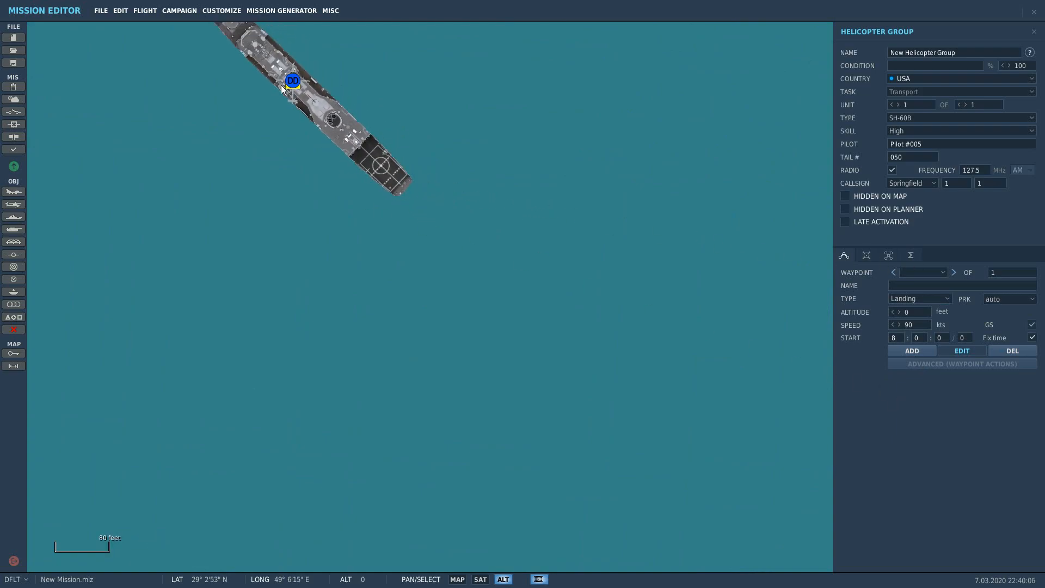
pyautogui.scroll(3, 306, 122)
pyautogui.moveTo(316, 115); pyautogui.dragTo(444, 396)
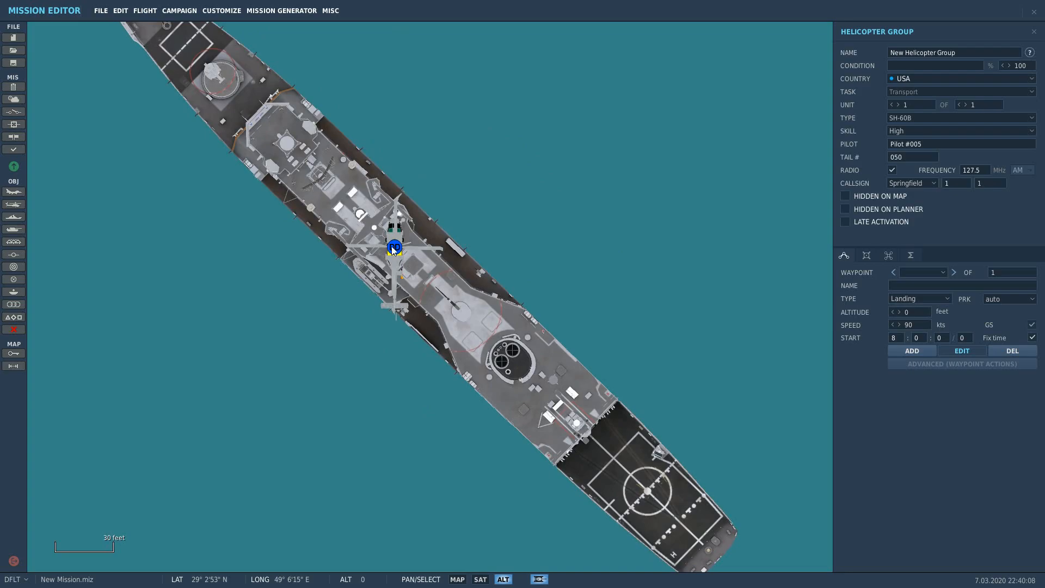
# Step: Review the waypoint types for the landed SH-60B and reselect the helicopter beneath the frigate's marker
pyautogui.scroll(-1, 714, 330)
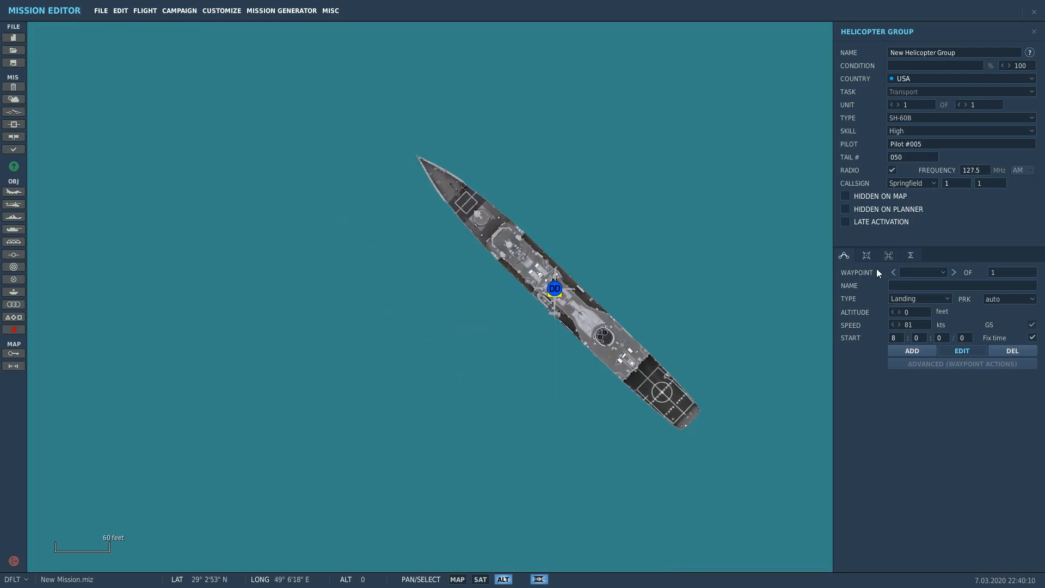
pyautogui.click(939, 301)
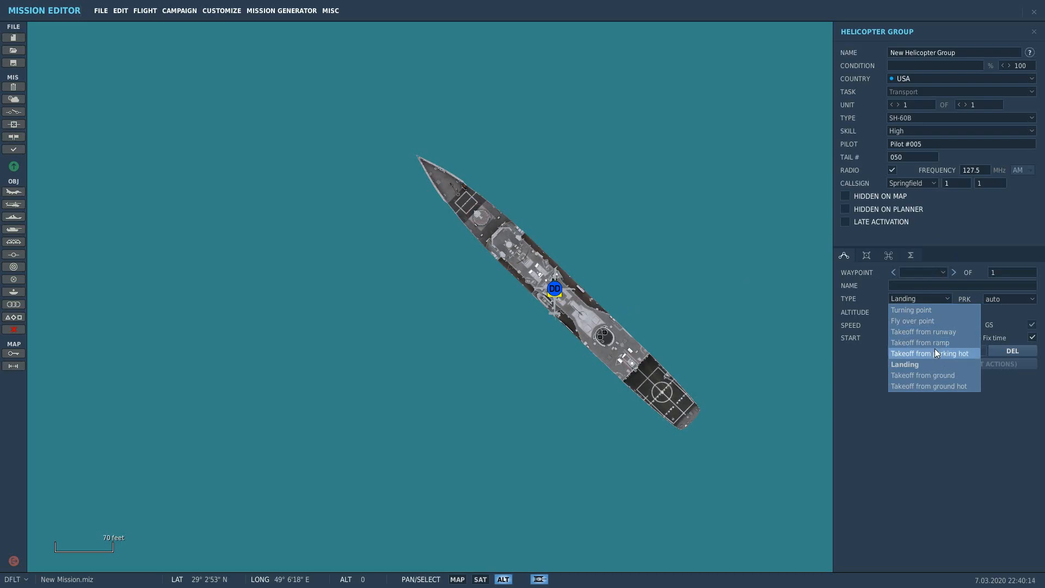
pyautogui.click(660, 393)
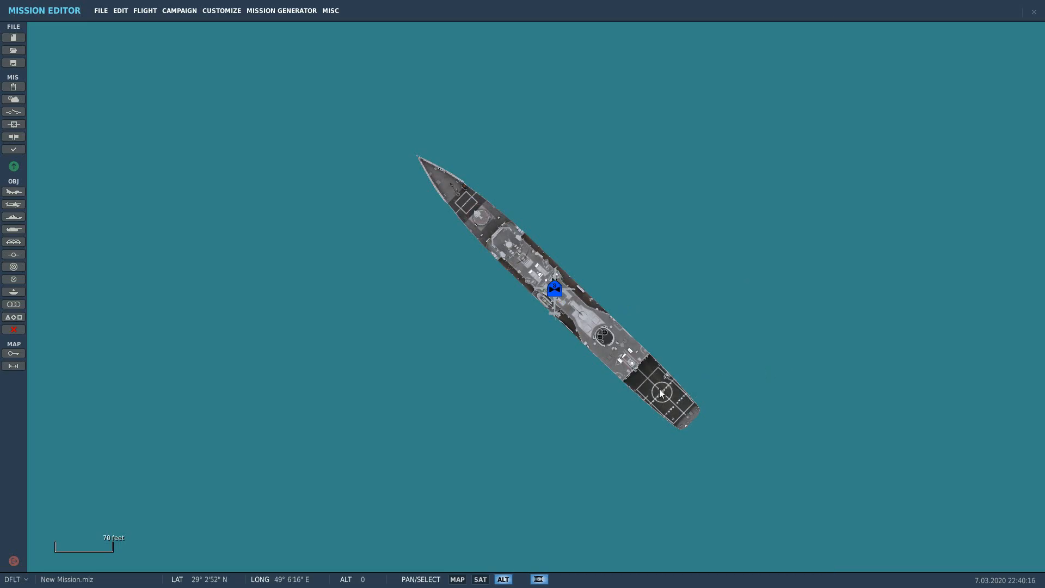
pyautogui.click(556, 292)
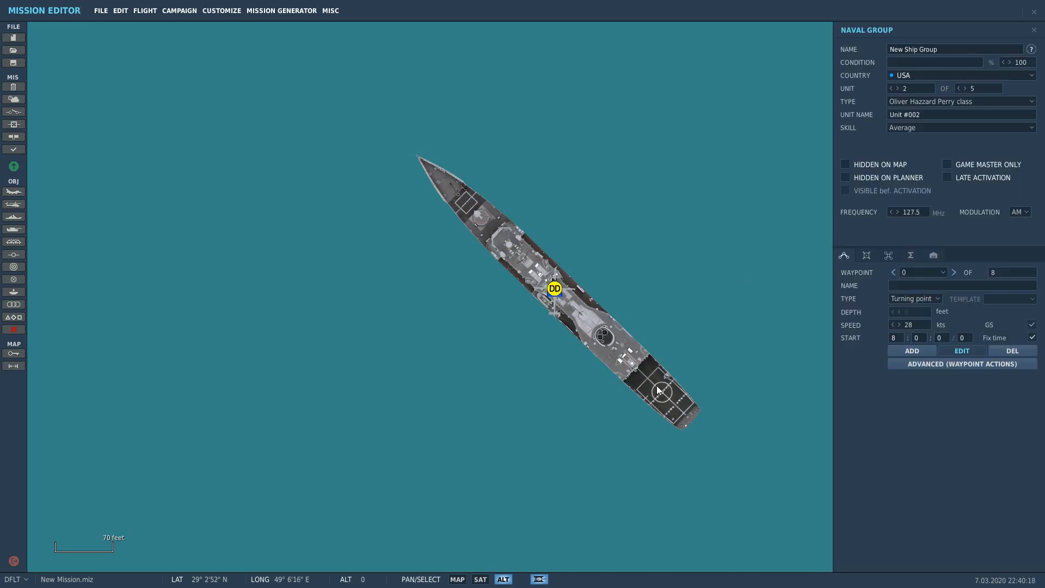
pyautogui.click(566, 295)
pyautogui.click(554, 289)
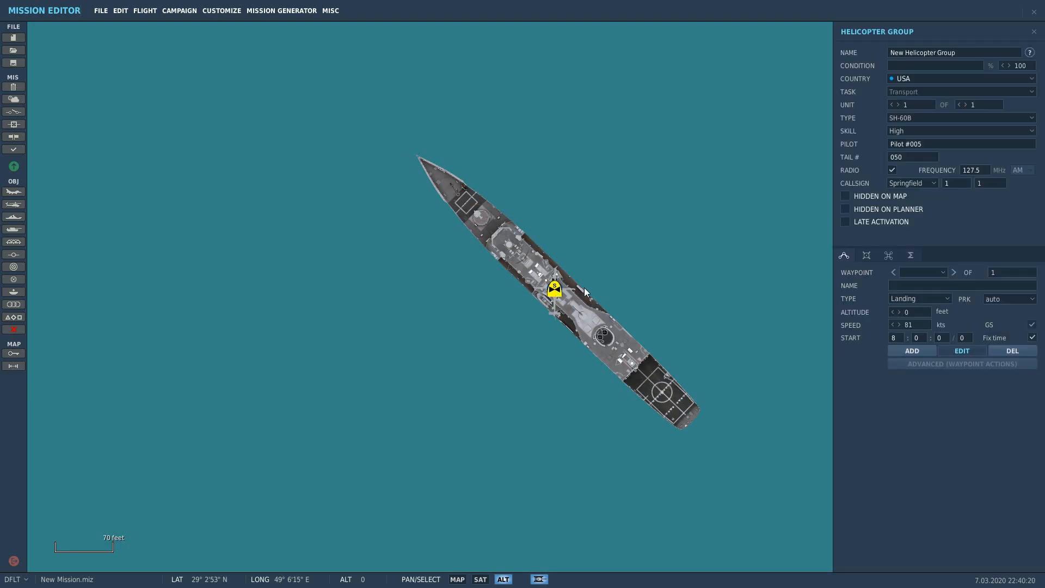
# Step: Remove the SH-60B helicopter group from the frigate
pyautogui.moveTo(554, 290); pyautogui.dragTo(778, 456)
pyautogui.click(308, 343)
pyautogui.scroll(-5, 700, 340)
pyautogui.moveTo(766, 390); pyautogui.dragTo(507, 218)
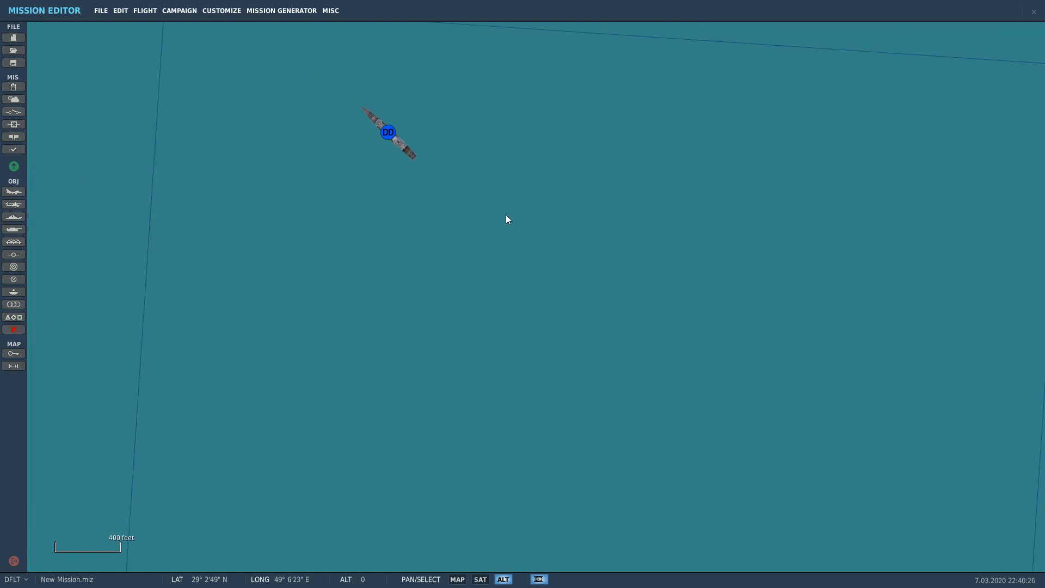
# Step: Place a new USA SH-60B helicopter group in the open water southeast of the frigate
pyautogui.click(14, 205)
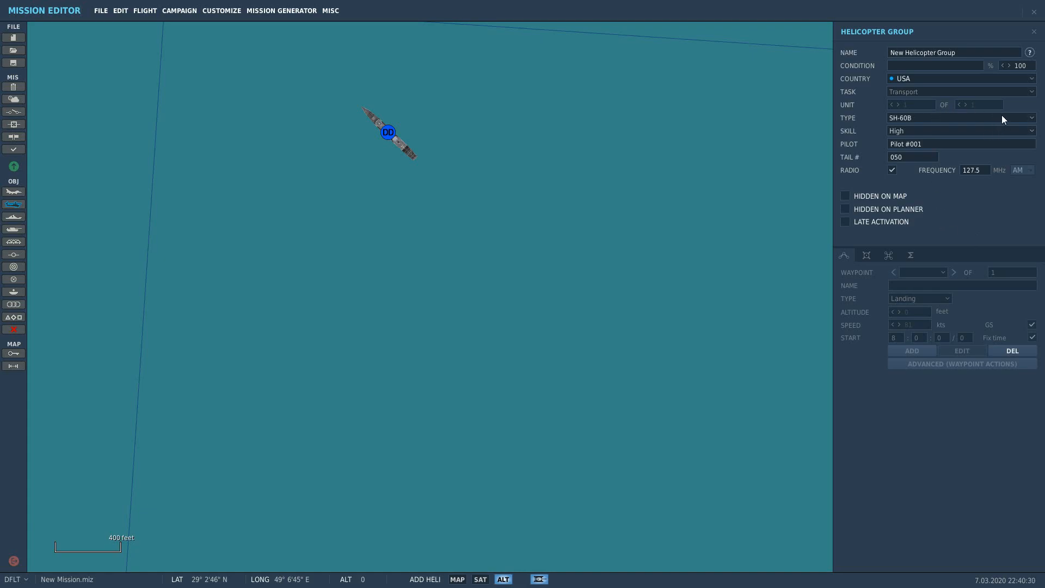
pyautogui.click(746, 351)
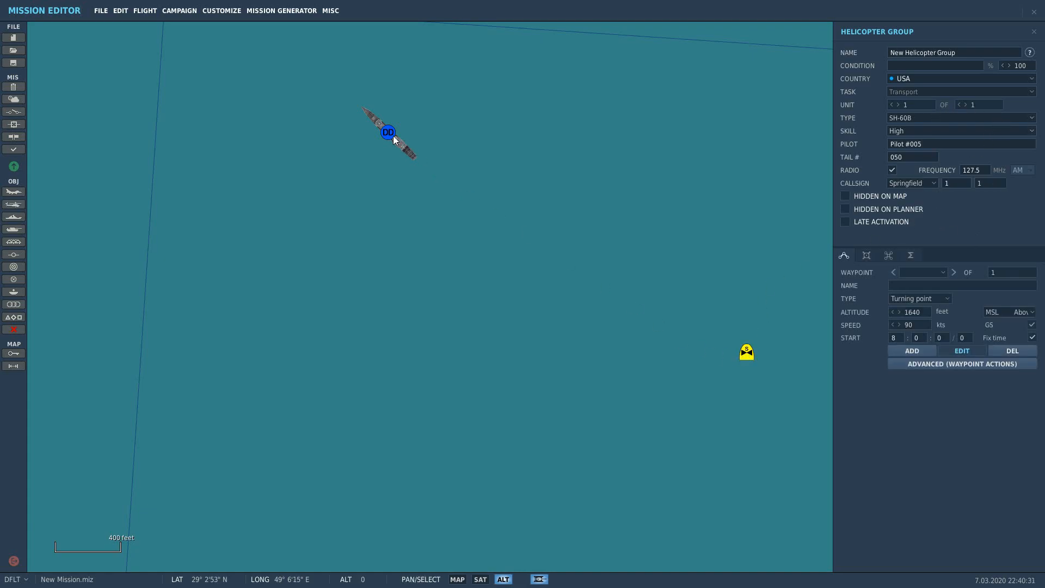
# Step: Give the new SH-60B group a route with one waypoint partway to the frigate and a second on the frigate
pyautogui.click(394, 137)
pyautogui.click(726, 332)
pyautogui.click(747, 351)
pyautogui.click(922, 355)
pyautogui.click(600, 255)
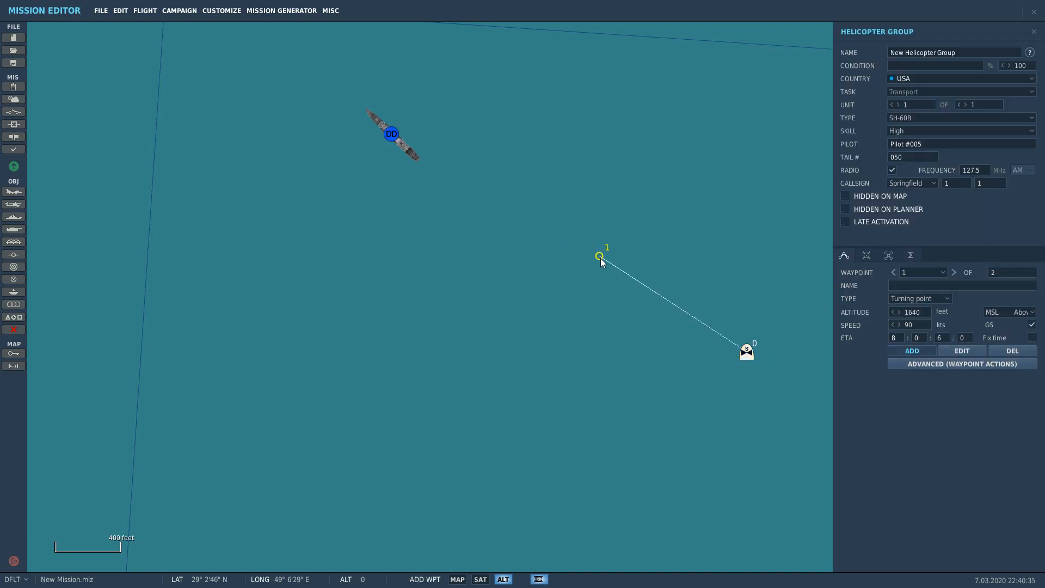
pyautogui.click(943, 300)
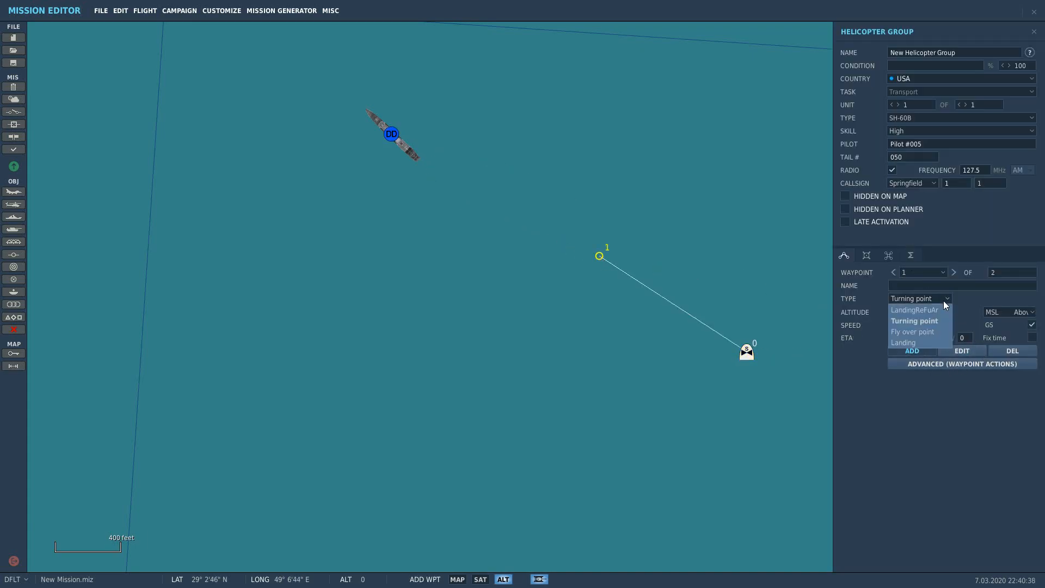
pyautogui.click(393, 135)
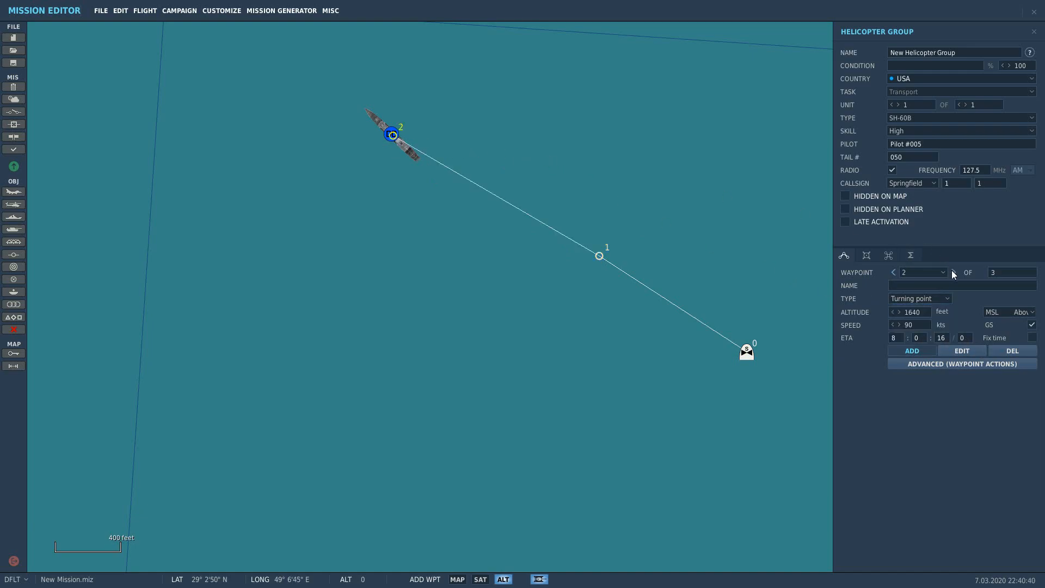
# Step: Set the type of the SH-60B's waypoint on the frigate to Landing
pyautogui.click(948, 300)
pyautogui.click(915, 341)
pyautogui.scroll(6, 483, 178)
pyautogui.moveTo(304, 154); pyautogui.dragTo(488, 327, button='right')
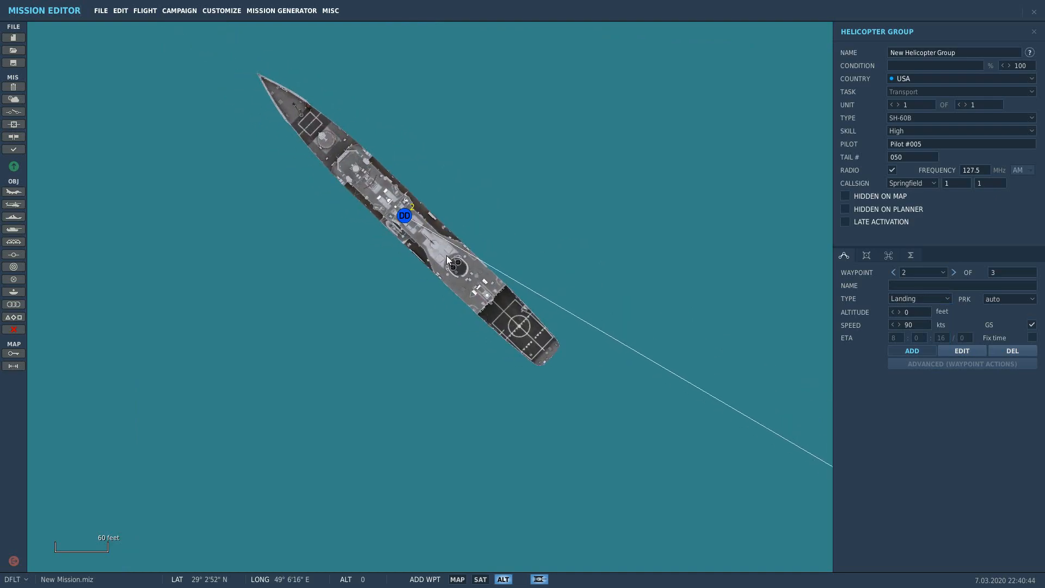
pyautogui.click(409, 217)
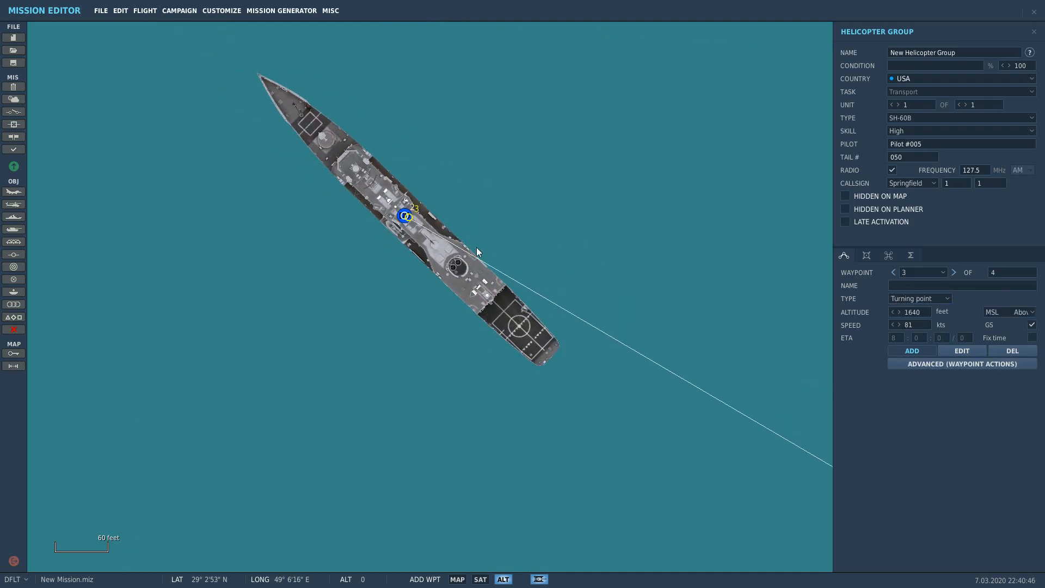
pyautogui.click(998, 352)
pyautogui.scroll(1, 663, 266)
pyautogui.scroll(-3, 728, 309)
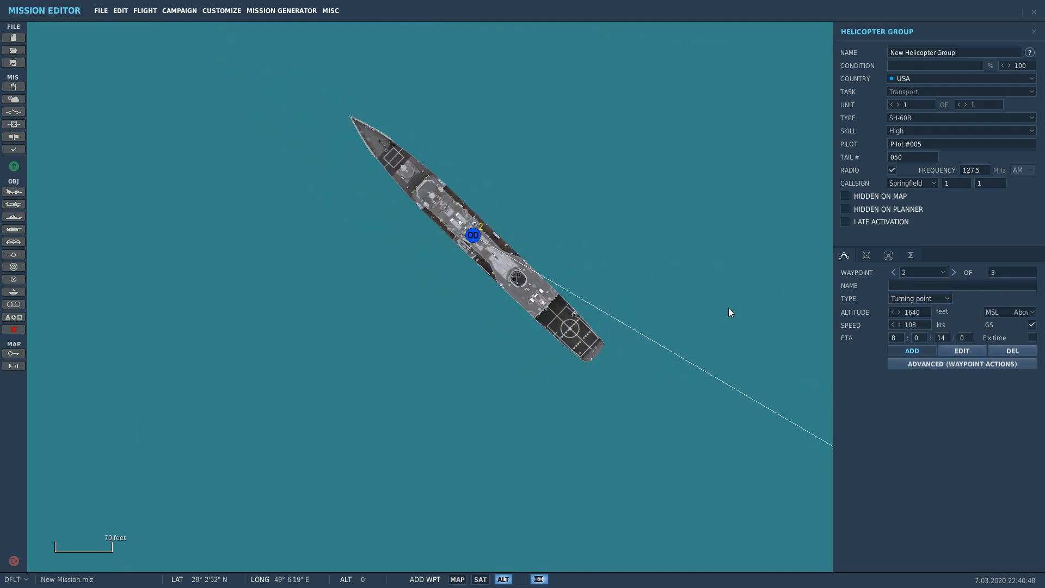
pyautogui.scroll(-4, 665, 306)
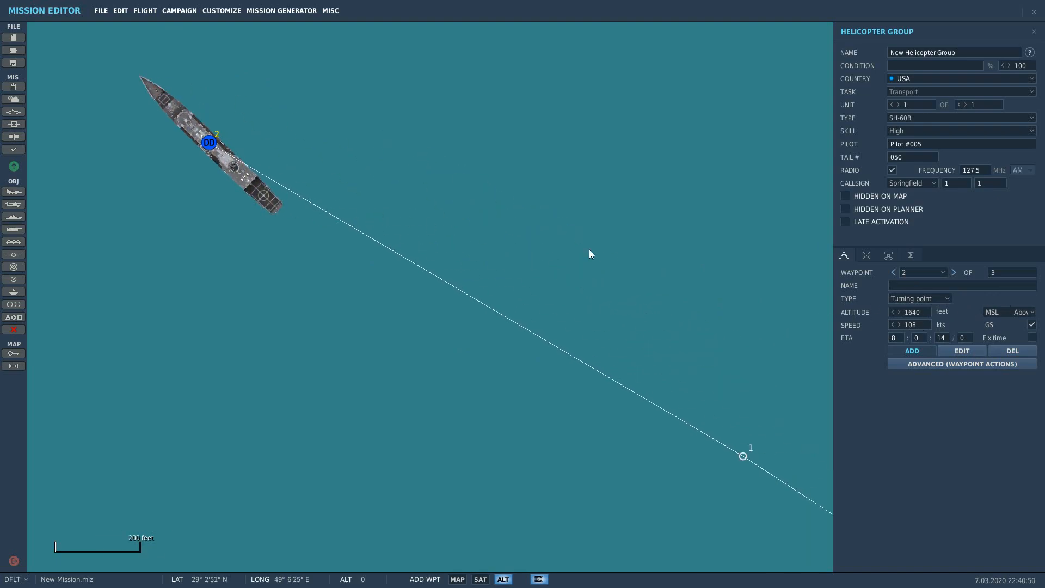
pyautogui.click(645, 456)
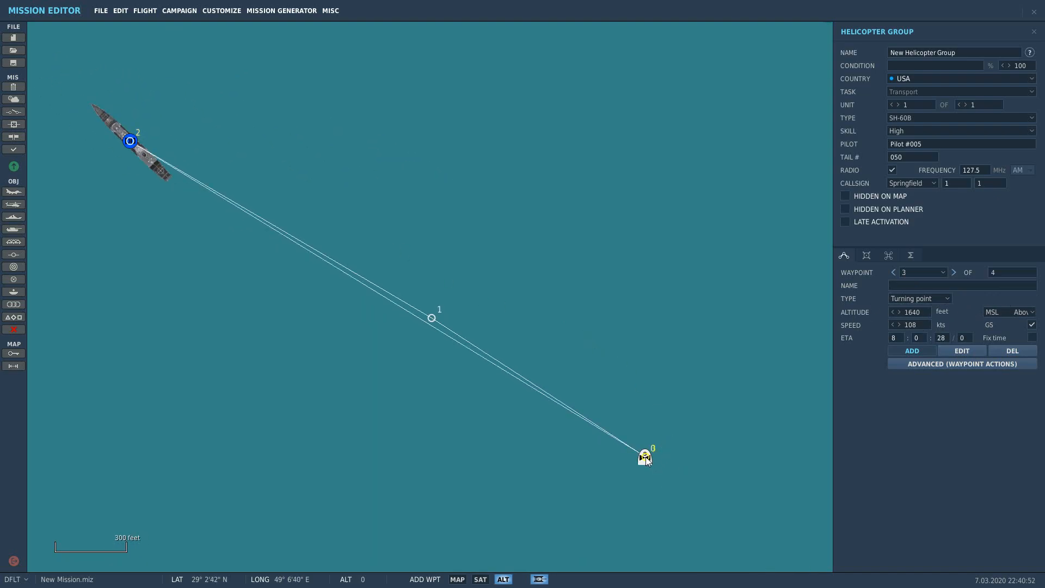
pyautogui.click(1013, 352)
# Step: Make waypoint 2 of the SH-60B's route, on the frigate, a Landing waypoint again
pyautogui.click(946, 355)
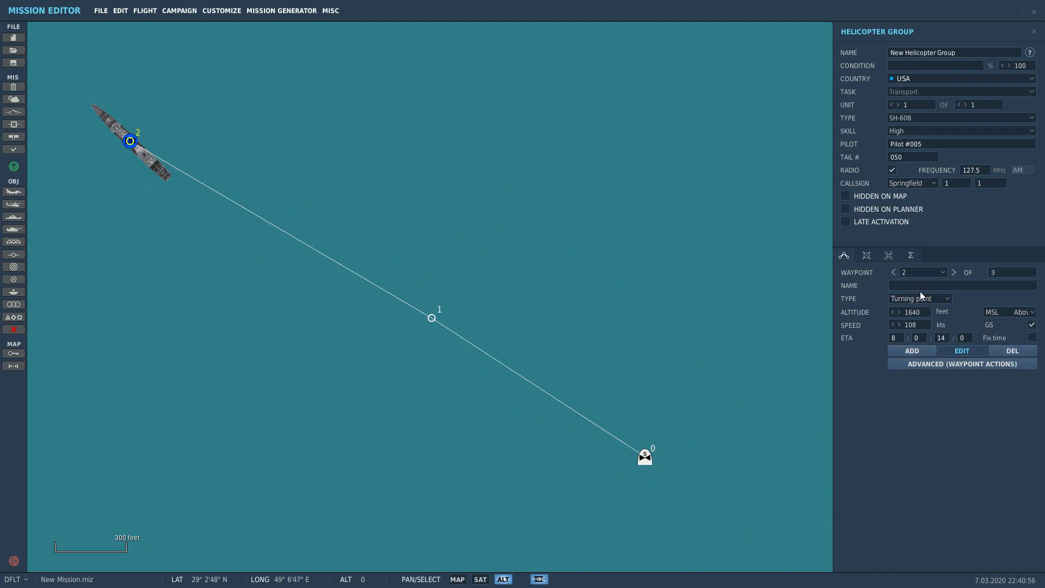
pyautogui.click(948, 299)
pyautogui.click(915, 335)
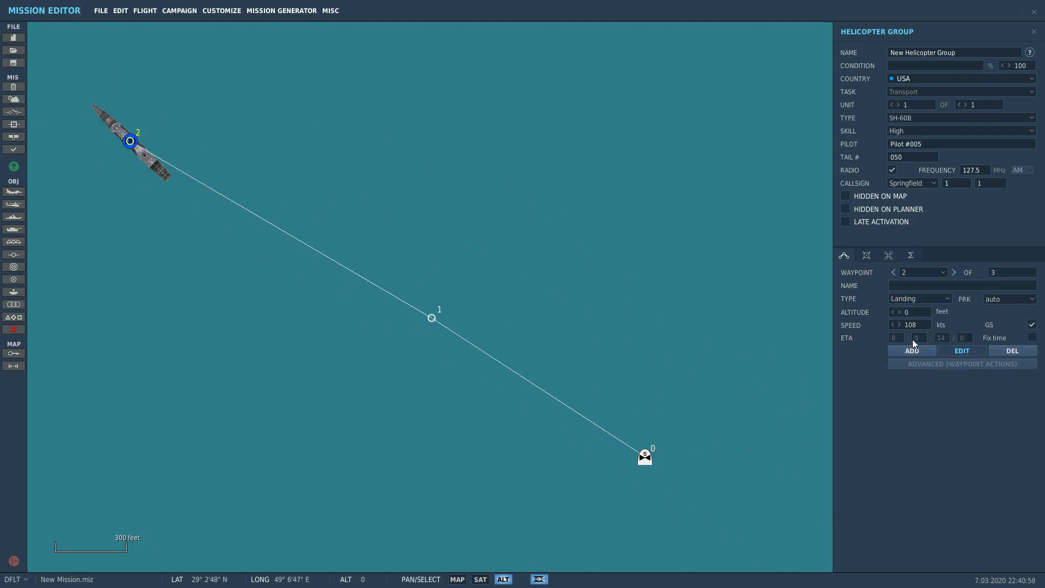
# Step: Place another USA SH-60B helicopter group on the aft landing pad of the northern Oliver Hazzard Perry-class frigate
pyautogui.scroll(-10, 605, 295)
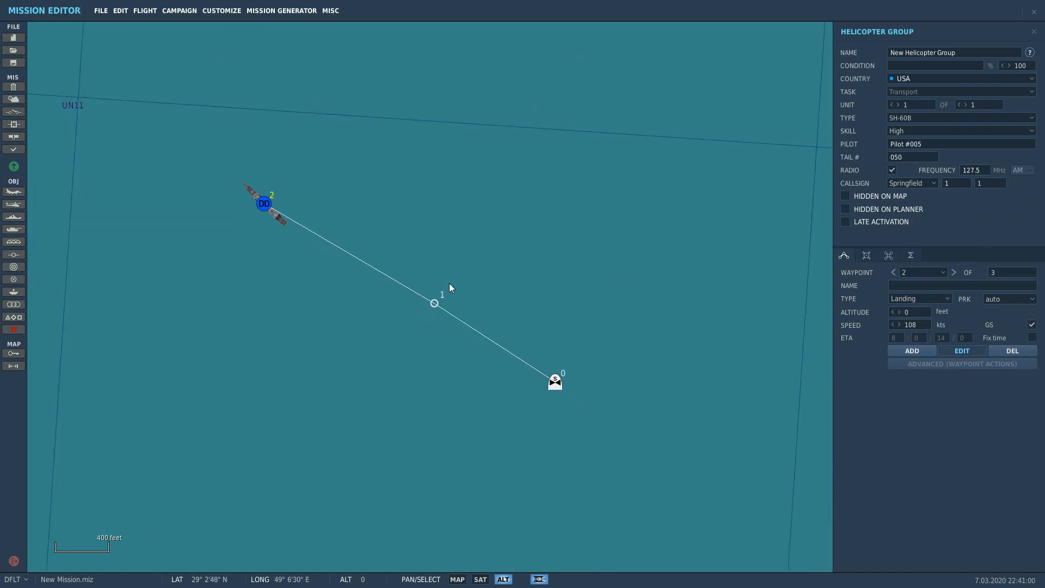
pyautogui.scroll(10, 615, 294)
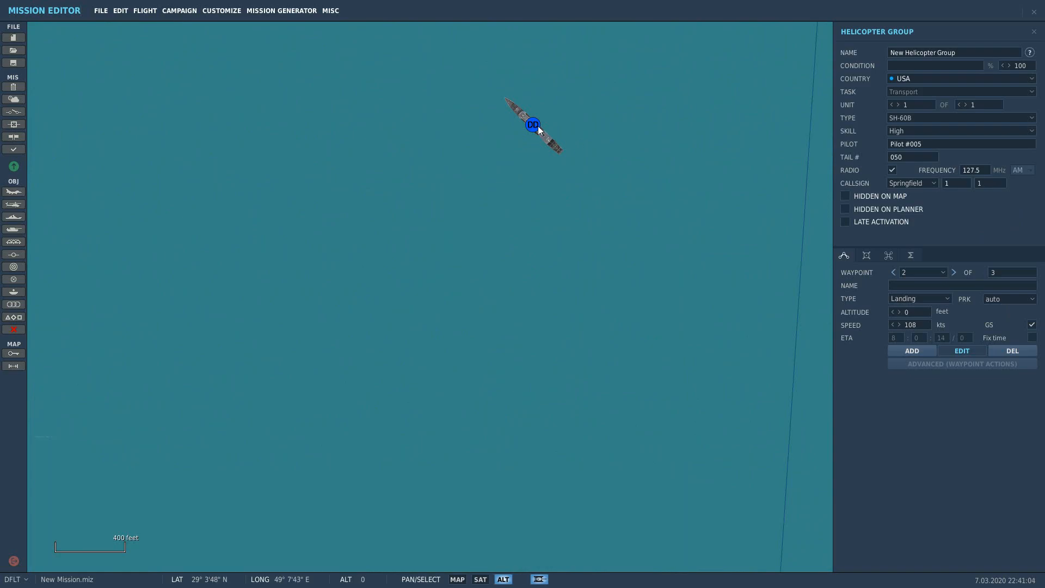
pyautogui.click(537, 126)
pyautogui.scroll(2, 670, 254)
pyautogui.moveTo(672, 239); pyautogui.dragTo(618, 491)
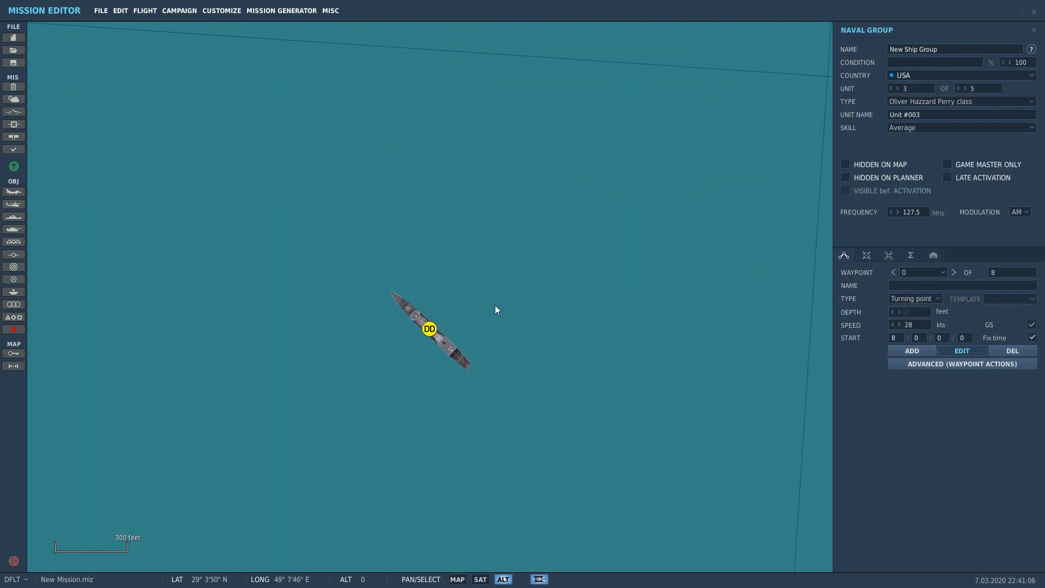
pyautogui.click(13, 204)
pyautogui.scroll(1, 587, 382)
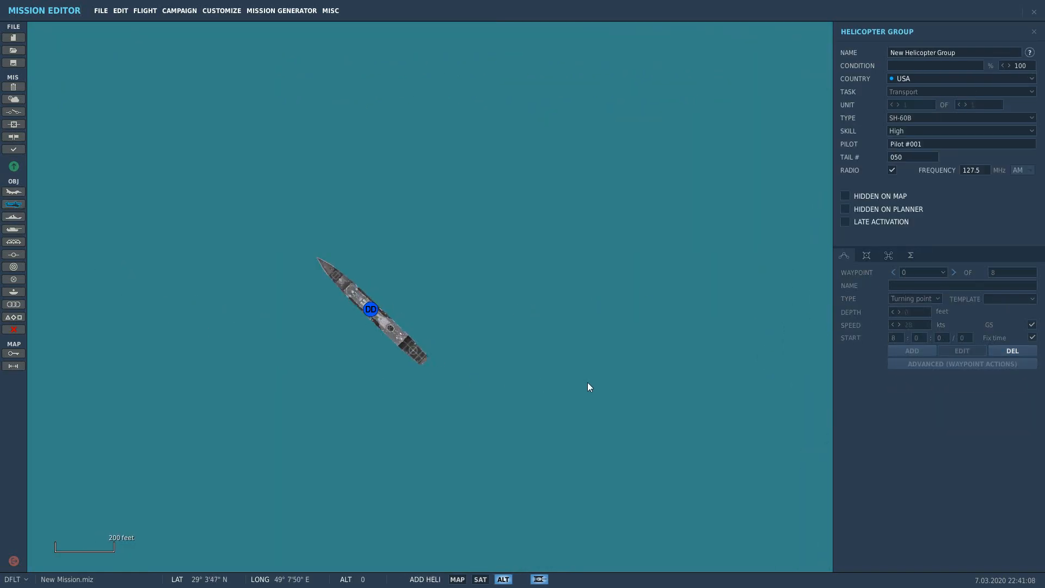
pyautogui.scroll(5, 426, 340)
pyautogui.scroll(2, 426, 341)
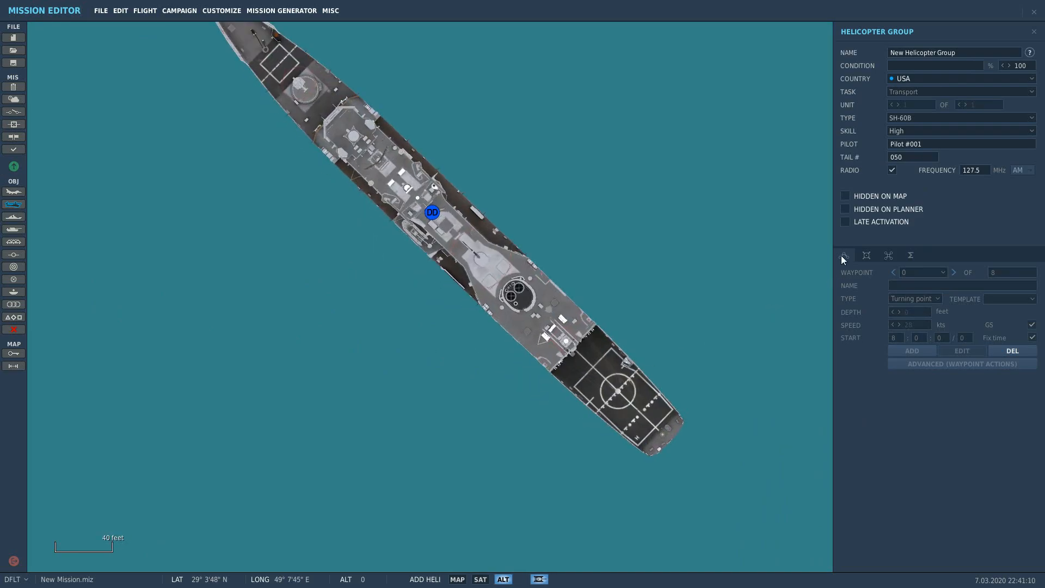
pyautogui.click(614, 392)
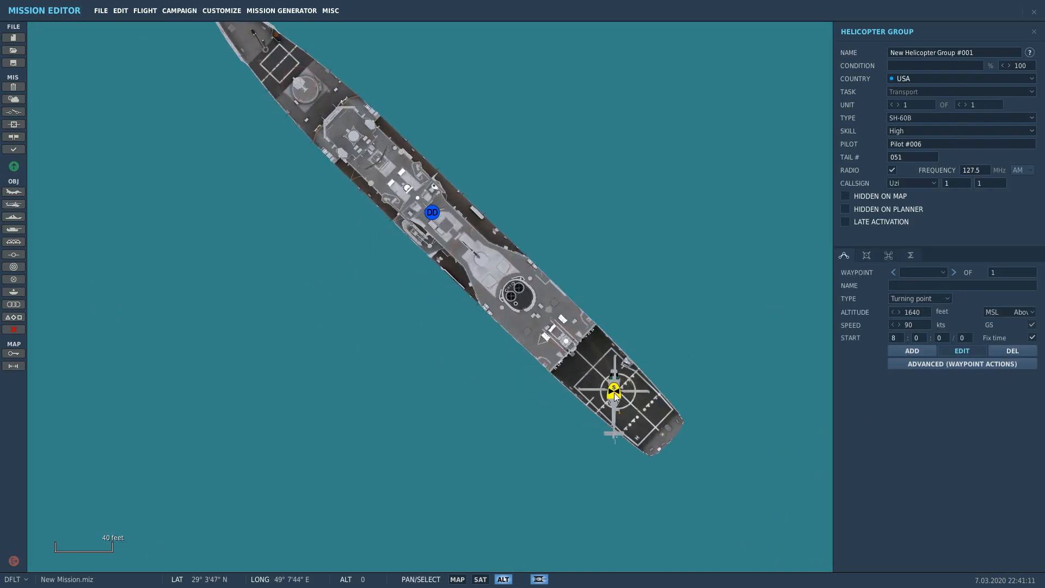
# Step: Set the second SH-60B's starting waypoint to Takeoff from runway and try to move the helicopter back to the aft landing pad
pyautogui.click(946, 303)
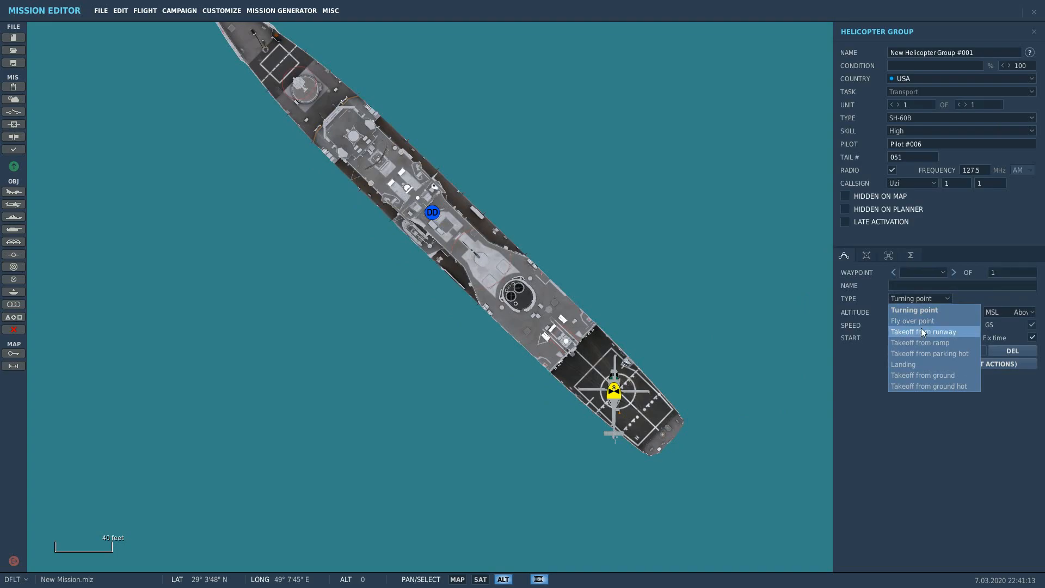
pyautogui.click(928, 332)
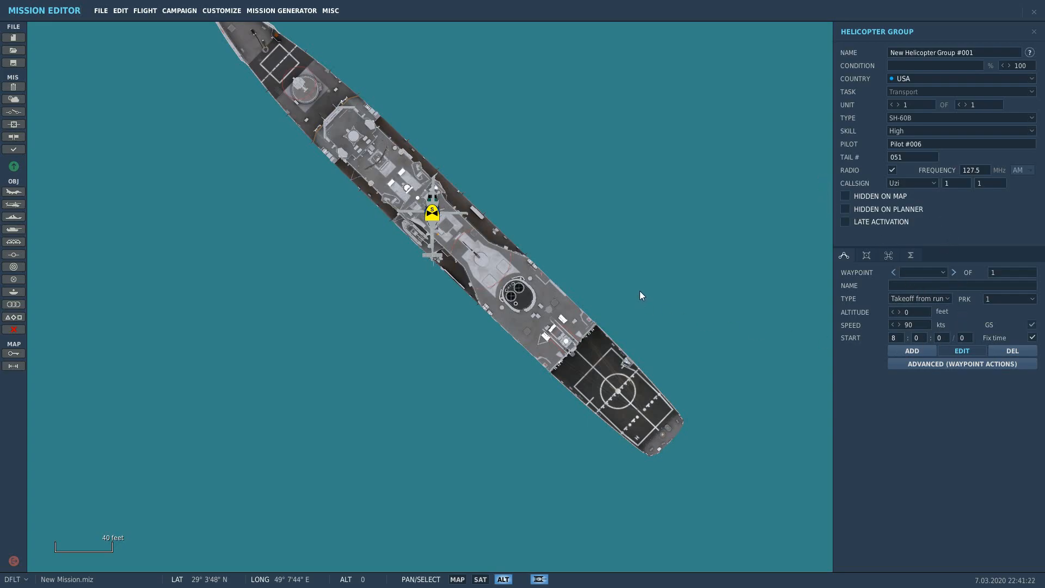
pyautogui.moveTo(428, 214)
pyautogui.mouseDown()
pyautogui.moveTo(553, 317)
pyautogui.moveTo(477, 257)
pyautogui.moveTo(554, 277)
pyautogui.moveTo(450, 265)
pyautogui.moveTo(443, 297)
pyautogui.moveTo(373, 241)
pyautogui.moveTo(416, 243)
pyautogui.mouseUp()
pyautogui.click(597, 423)
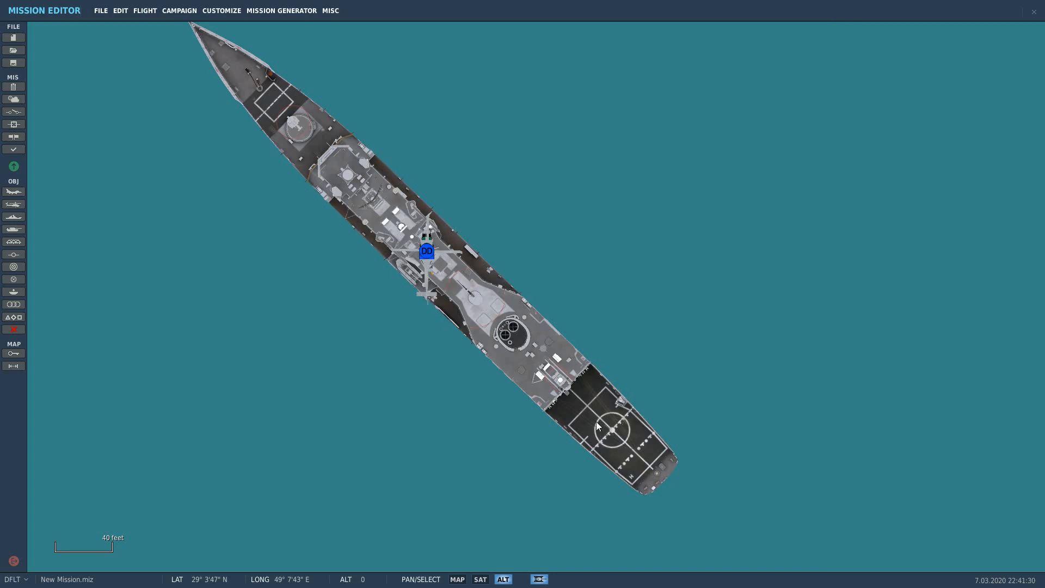
pyautogui.click(431, 250)
pyautogui.moveTo(430, 250); pyautogui.dragTo(598, 427)
# Step: Set the SH-60B's starting waypoint to Takeoff from ramp and try to reposition the helicopter on the frigate
pyautogui.click(937, 299)
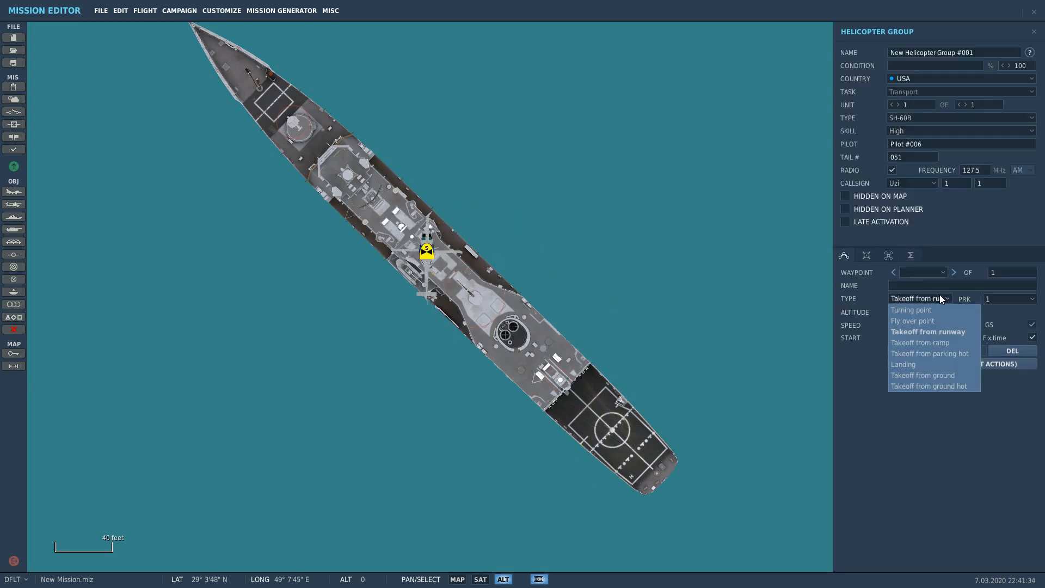
pyautogui.click(906, 340)
pyautogui.moveTo(424, 256)
pyautogui.mouseDown()
pyautogui.moveTo(620, 352)
pyautogui.moveTo(428, 251)
pyautogui.mouseUp()
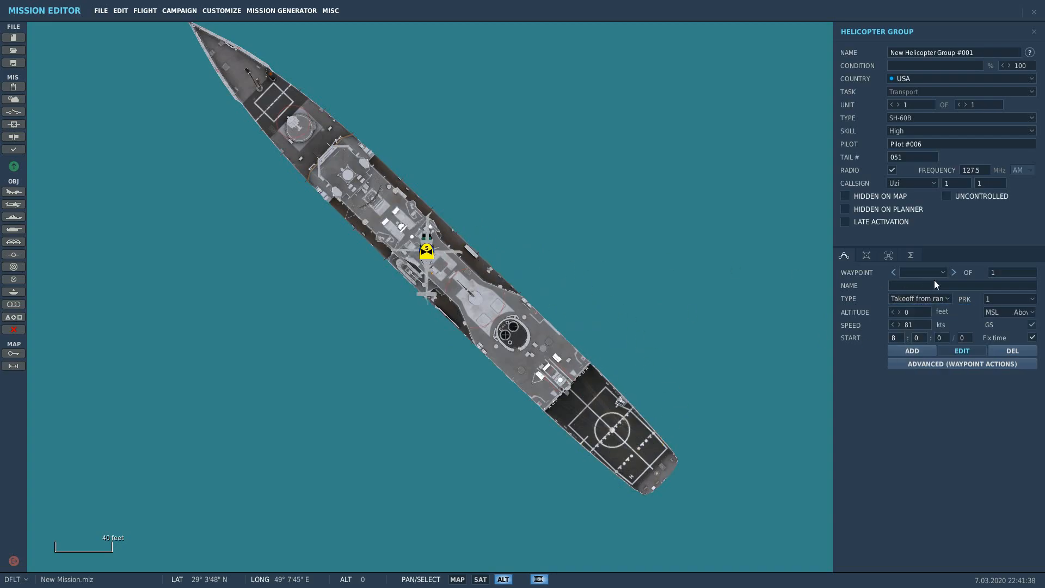
# Step: Set the SH-60B's starting waypoint to Turning point and move the helicopter off the frigate into the open water to the east
pyautogui.click(943, 298)
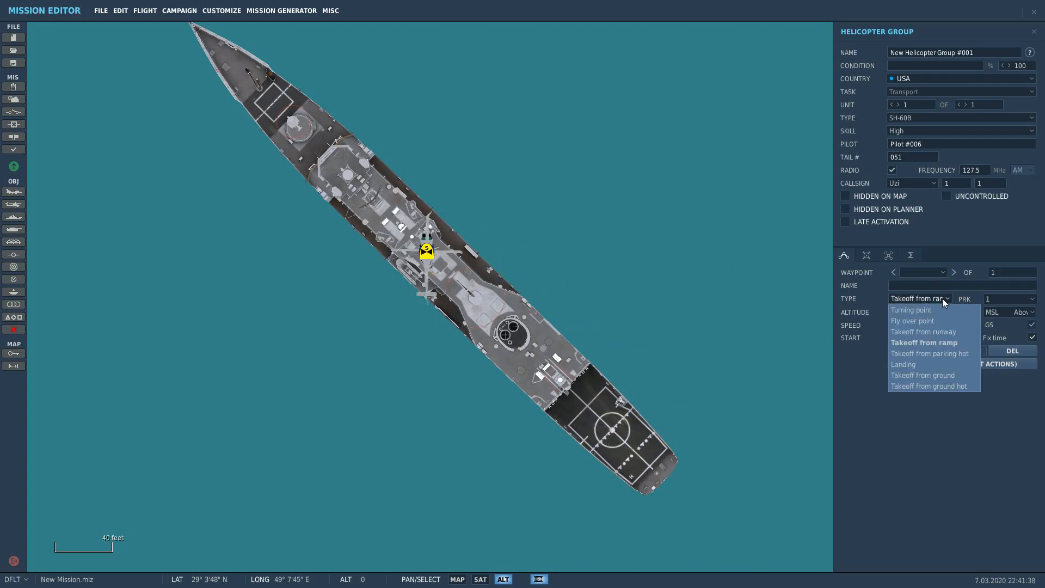
pyautogui.click(911, 387)
pyautogui.press('Return')
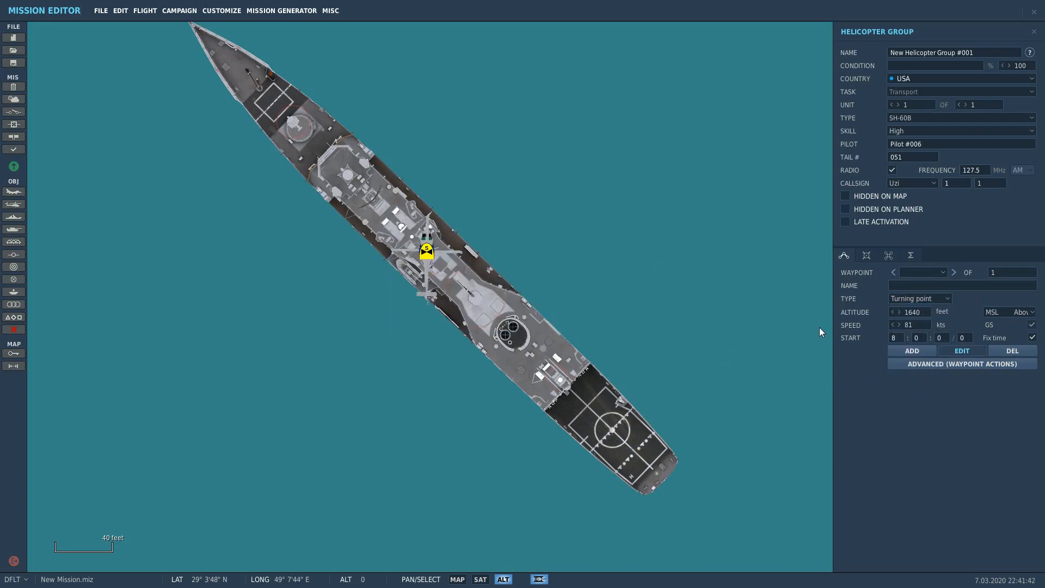
pyautogui.click(932, 301)
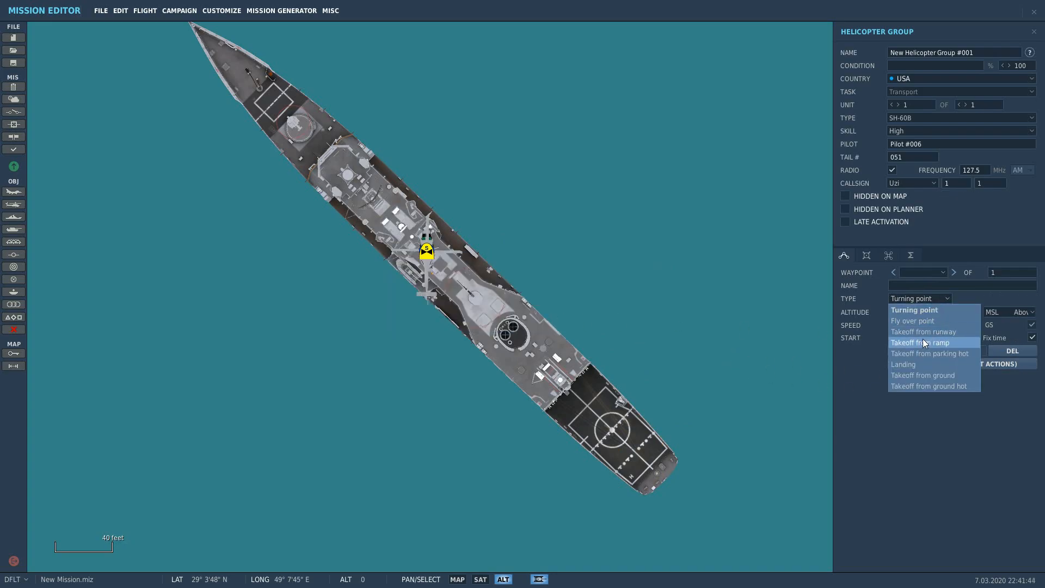
pyautogui.scroll(-1, 405, 239)
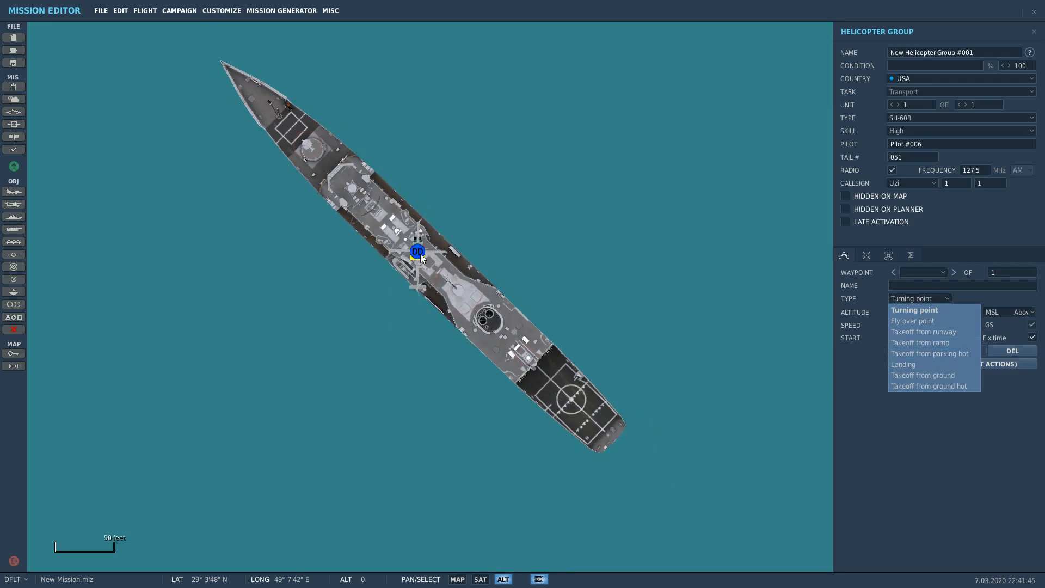
pyautogui.click(420, 253)
pyautogui.moveTo(420, 253); pyautogui.dragTo(728, 242)
pyautogui.scroll(-2, 633, 288)
pyautogui.scroll(-3, 680, 299)
pyautogui.click(925, 298)
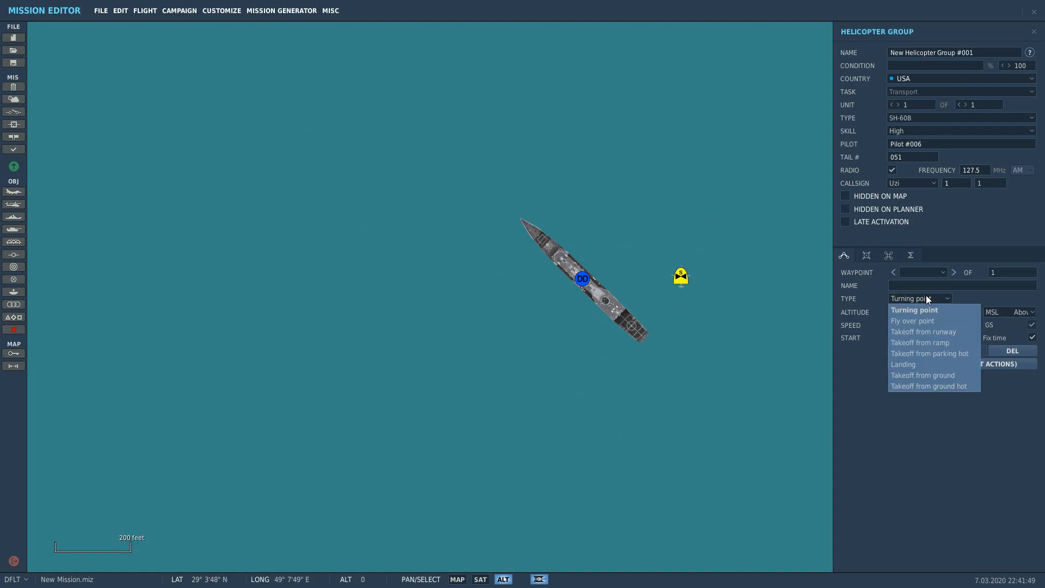
pyautogui.click(916, 322)
# Step: Route the second SH-60B counterclockwise around the carrier group with eight waypoints, ending east of the northern frigate
pyautogui.scroll(-2, 489, 235)
pyautogui.scroll(-3, 621, 285)
pyautogui.click(509, 294)
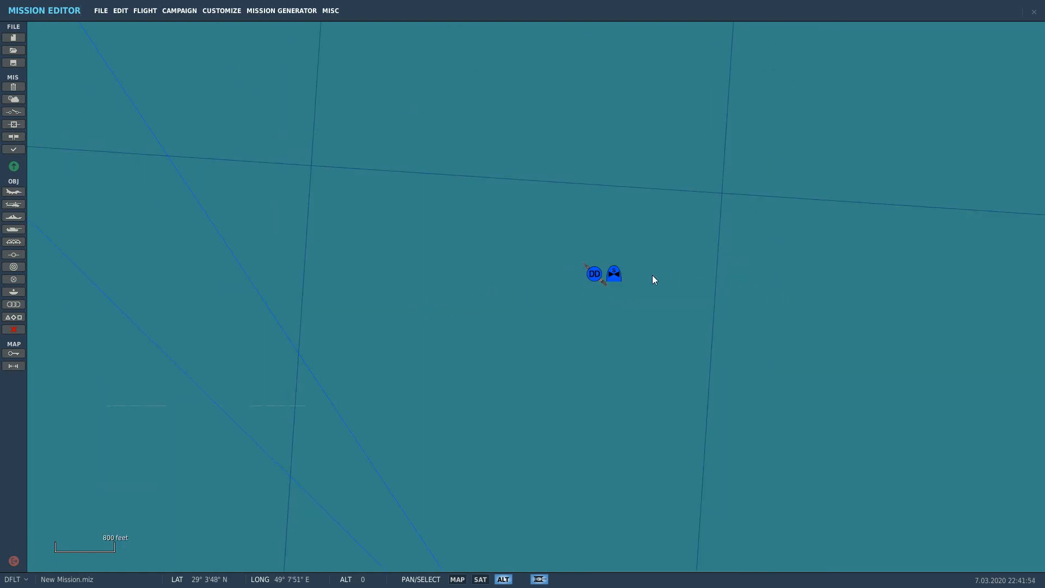
pyautogui.click(614, 273)
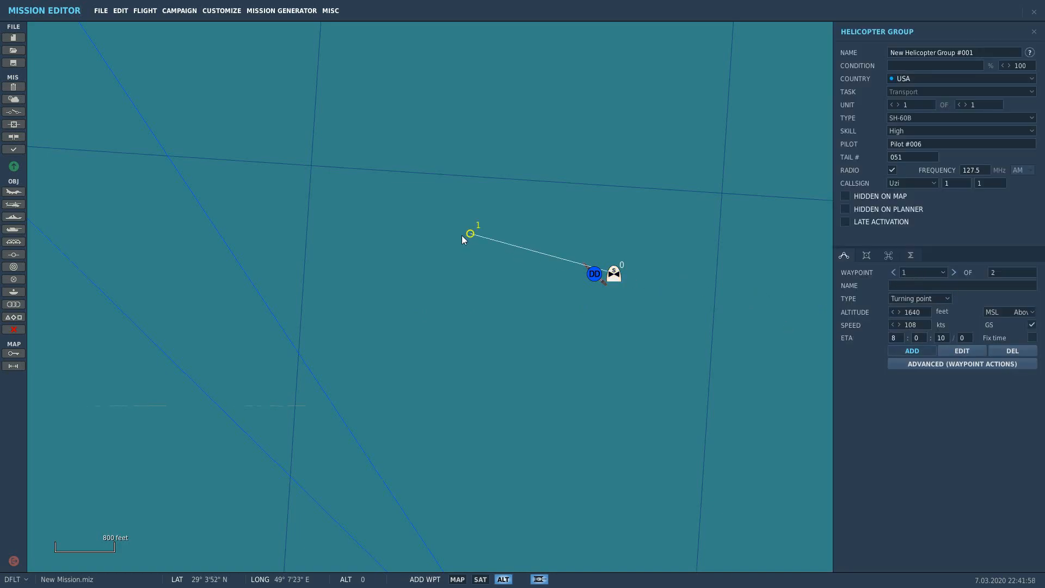
pyautogui.scroll(-5, 462, 236)
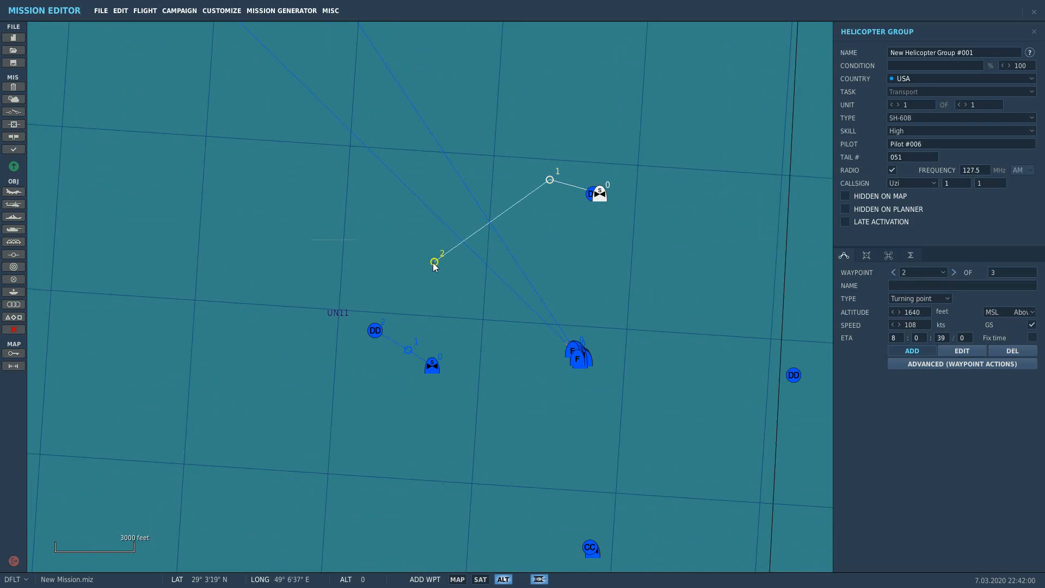
pyautogui.click(406, 415)
pyautogui.moveTo(492, 441); pyautogui.dragTo(370, 367, button='right')
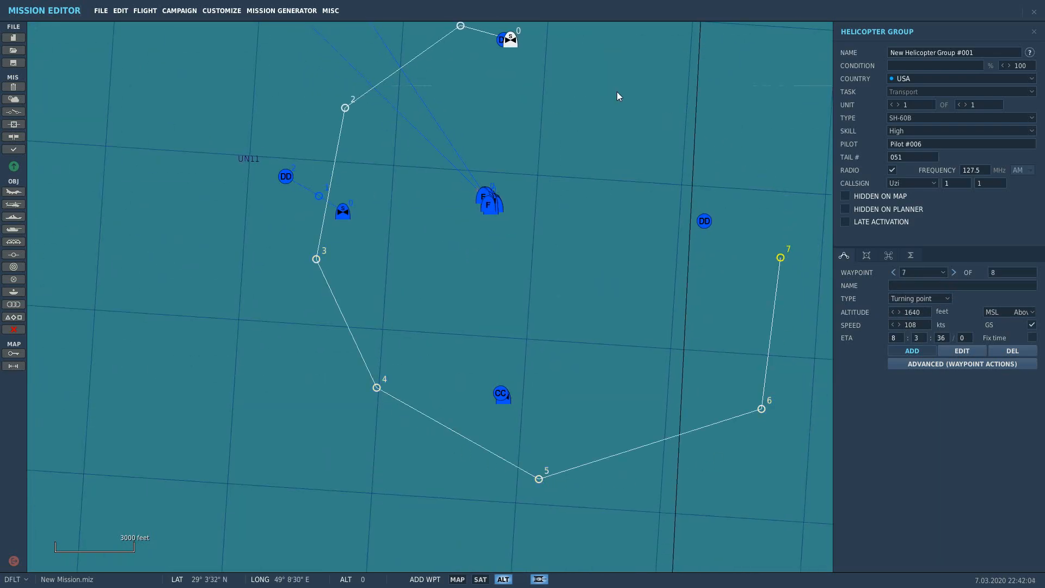
pyautogui.scroll(-4, 333, 240)
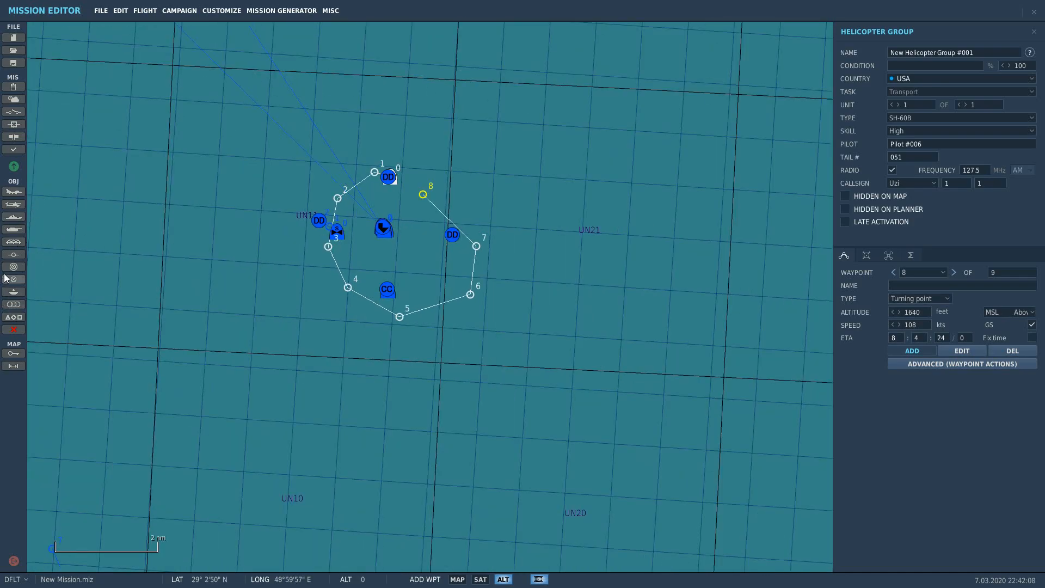
# Step: Save the mission as test1 in the Missions folder and close the mission editor
pyautogui.click(100, 10)
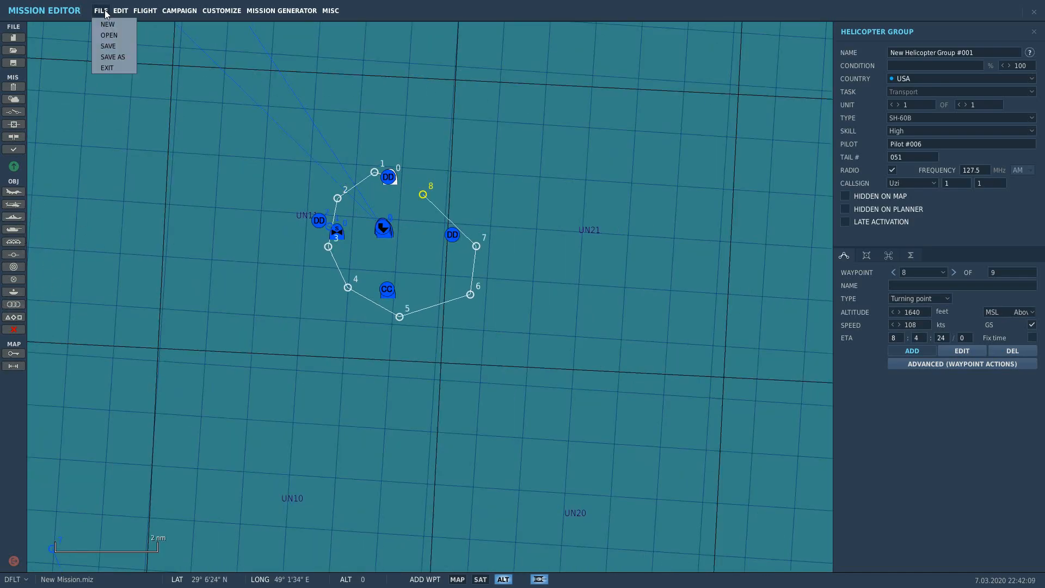
pyautogui.click(117, 59)
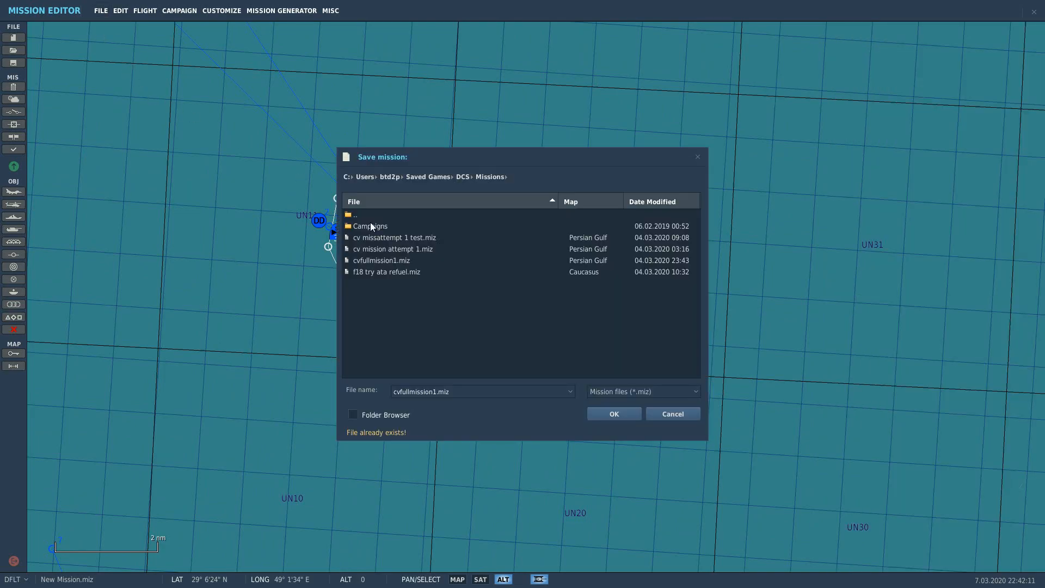
pyautogui.click(433, 386)
pyautogui.write('test1')
pyautogui.click(616, 414)
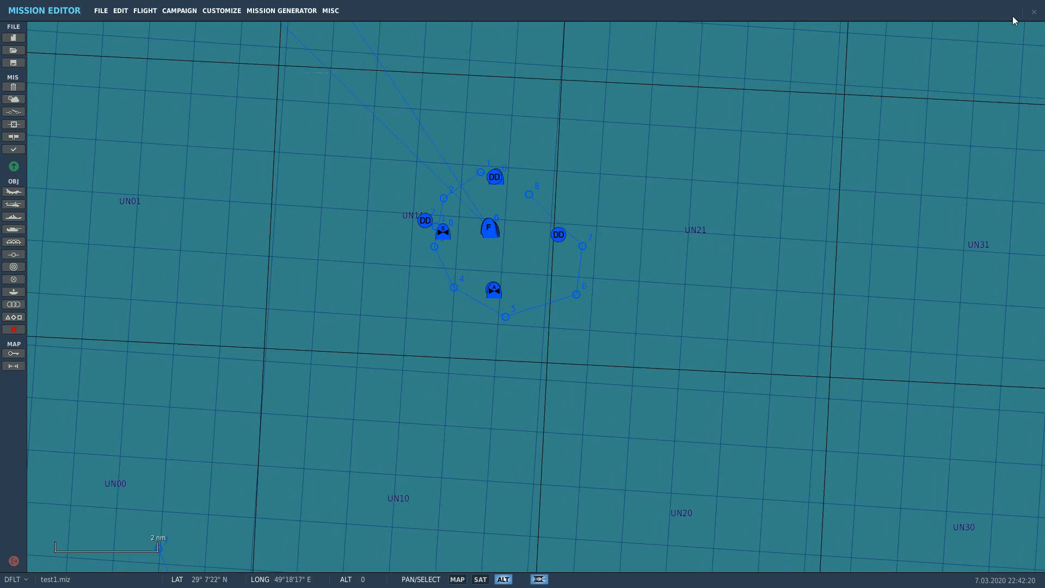
pyautogui.click(1034, 13)
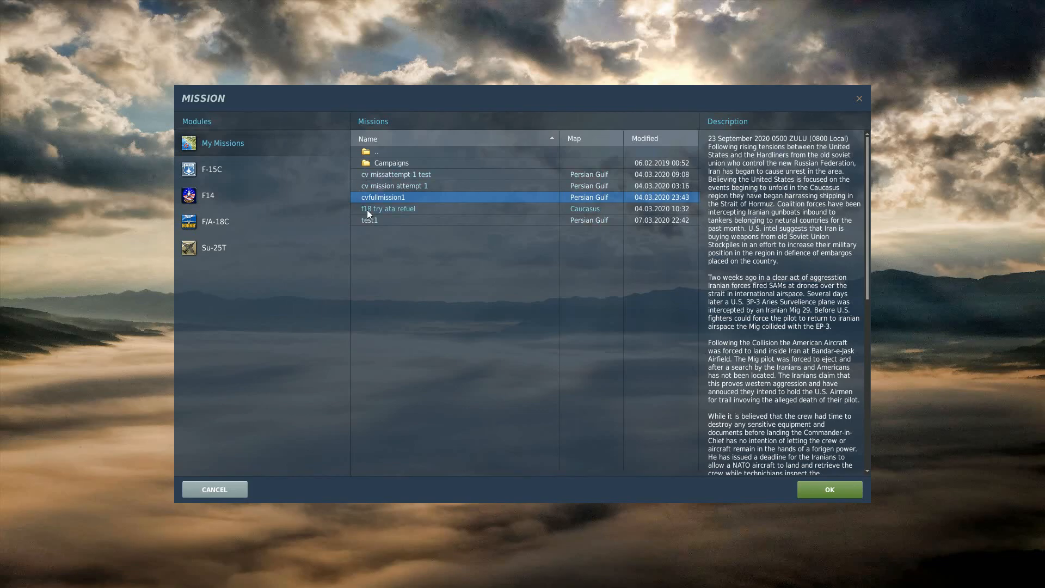
# Step: Load the test1 mission from My Missions and start flying it from the briefing
pyautogui.click(370, 220)
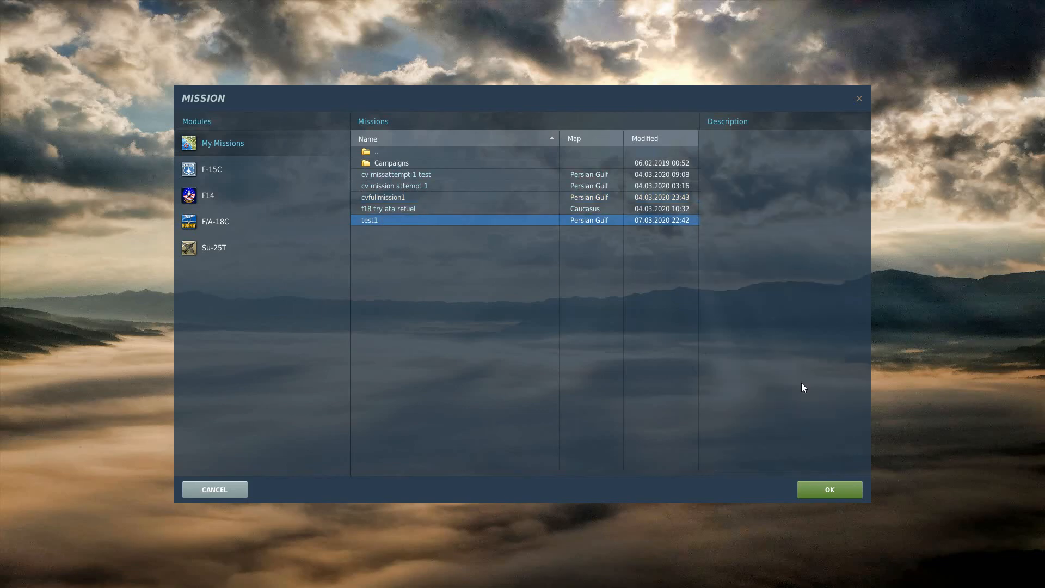
pyautogui.click(841, 495)
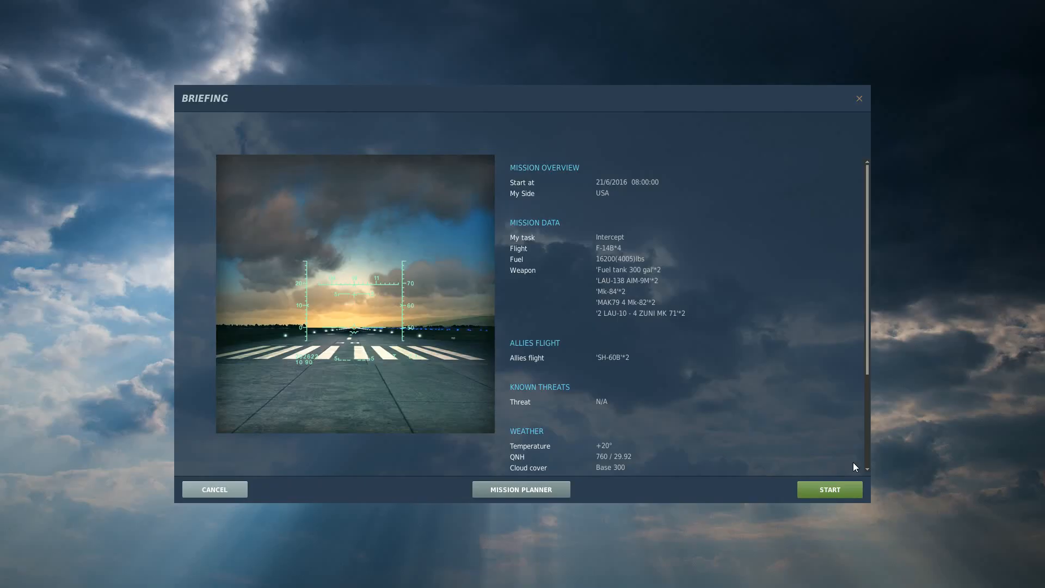
pyautogui.click(841, 490)
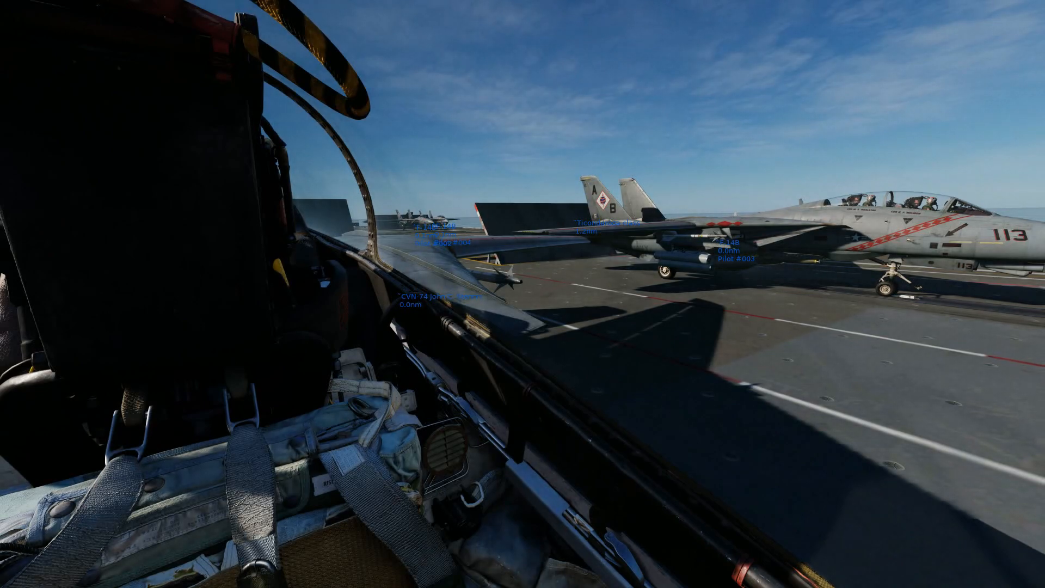
# Step: Check the escort SH-60B in the external aircraft view and return to the F-14B cockpit to fly near the carrier group
pyautogui.press('F2')
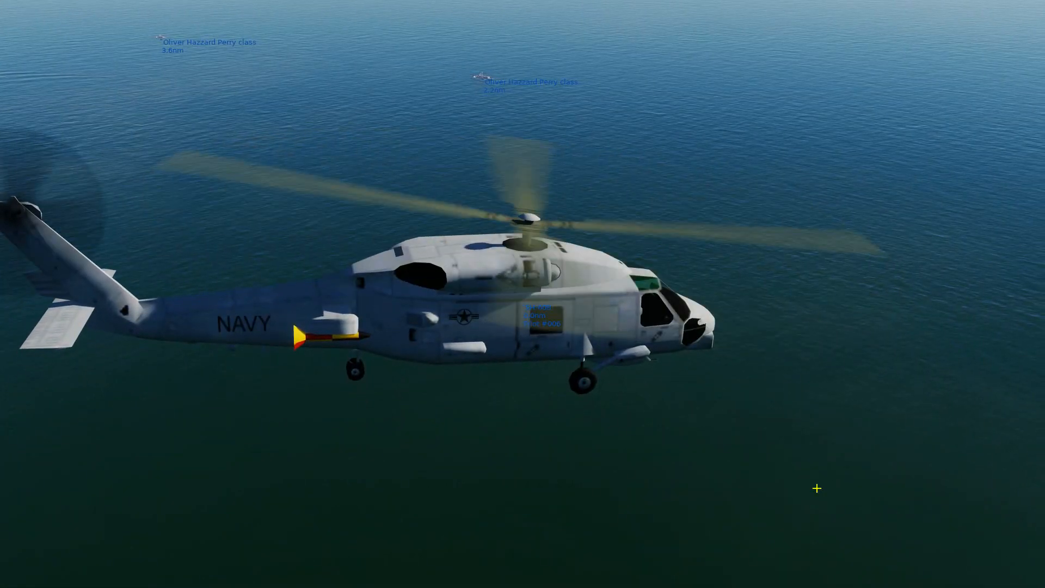
pyautogui.press('F1')
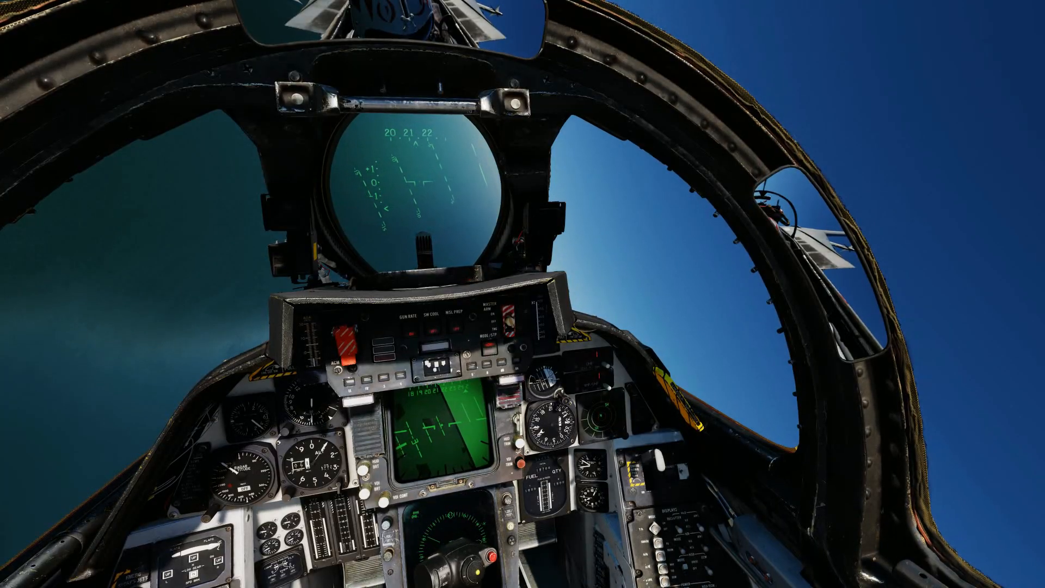
pyautogui.press('g')
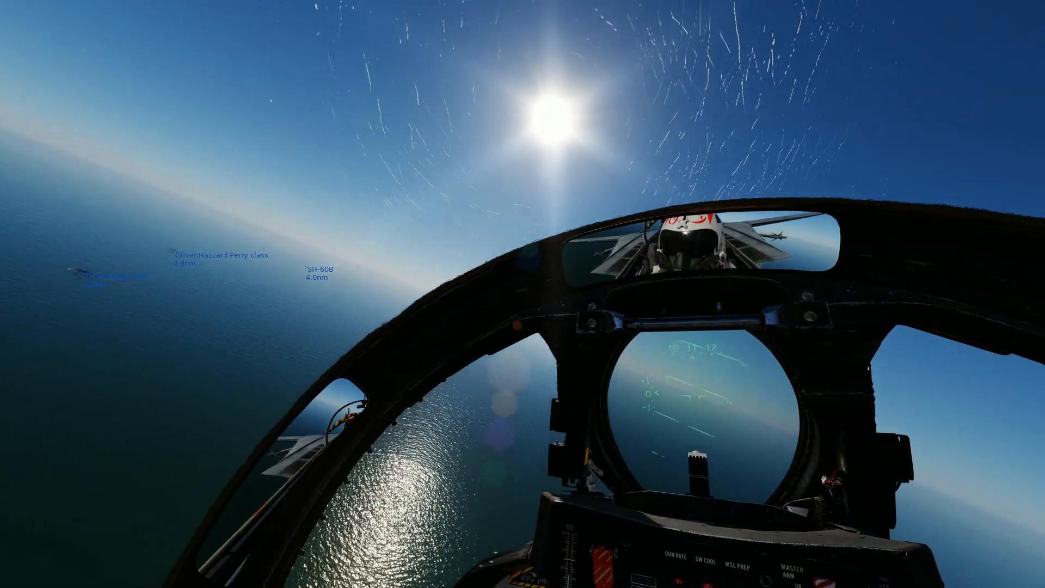
pyautogui.press('F2')
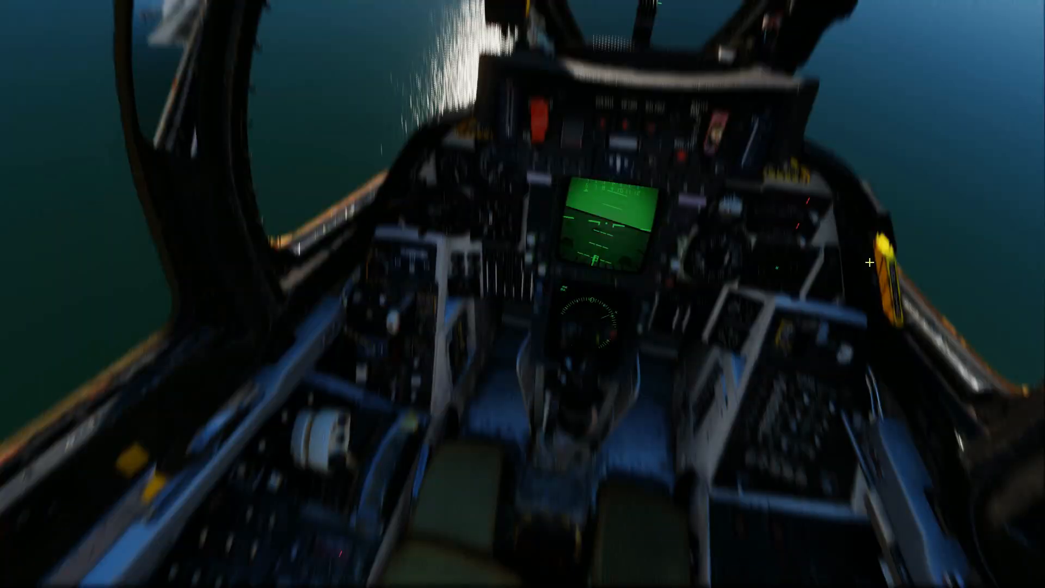
# Step: Lower the F-14B's arresting hook and landing gear with their cockpit handles
pyautogui.click(825, 331)
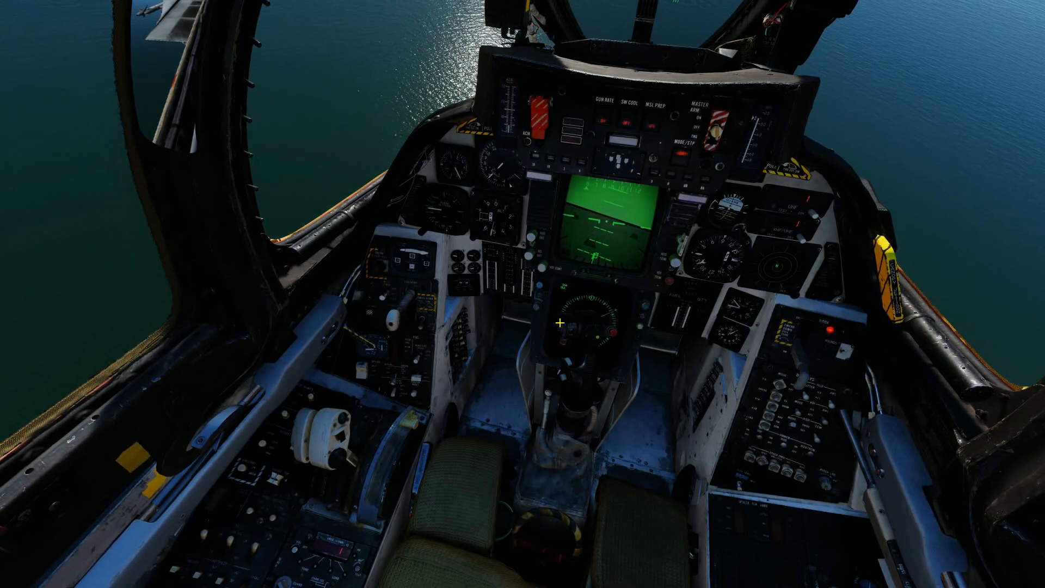
pyautogui.click(388, 304)
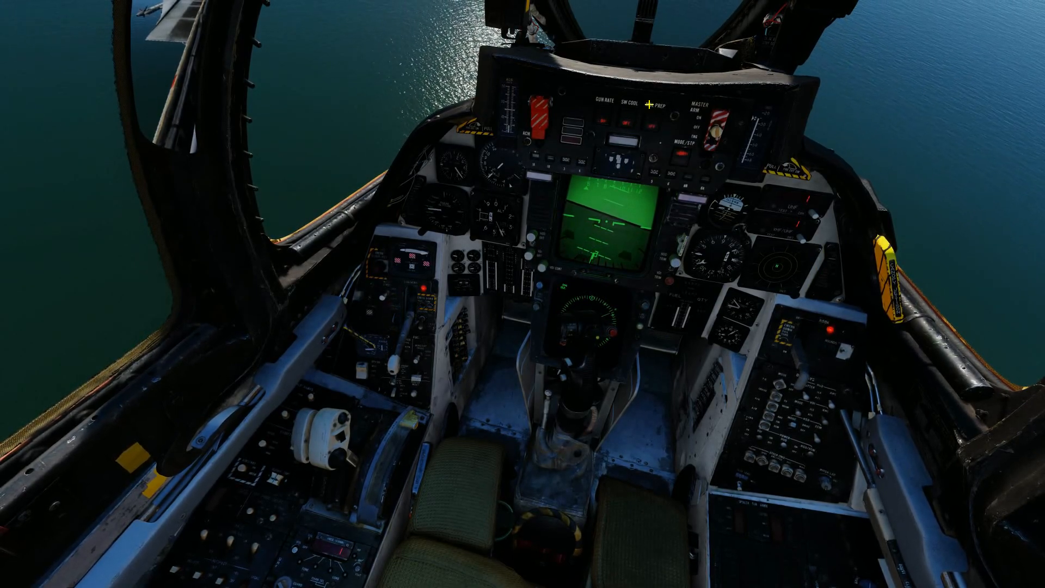